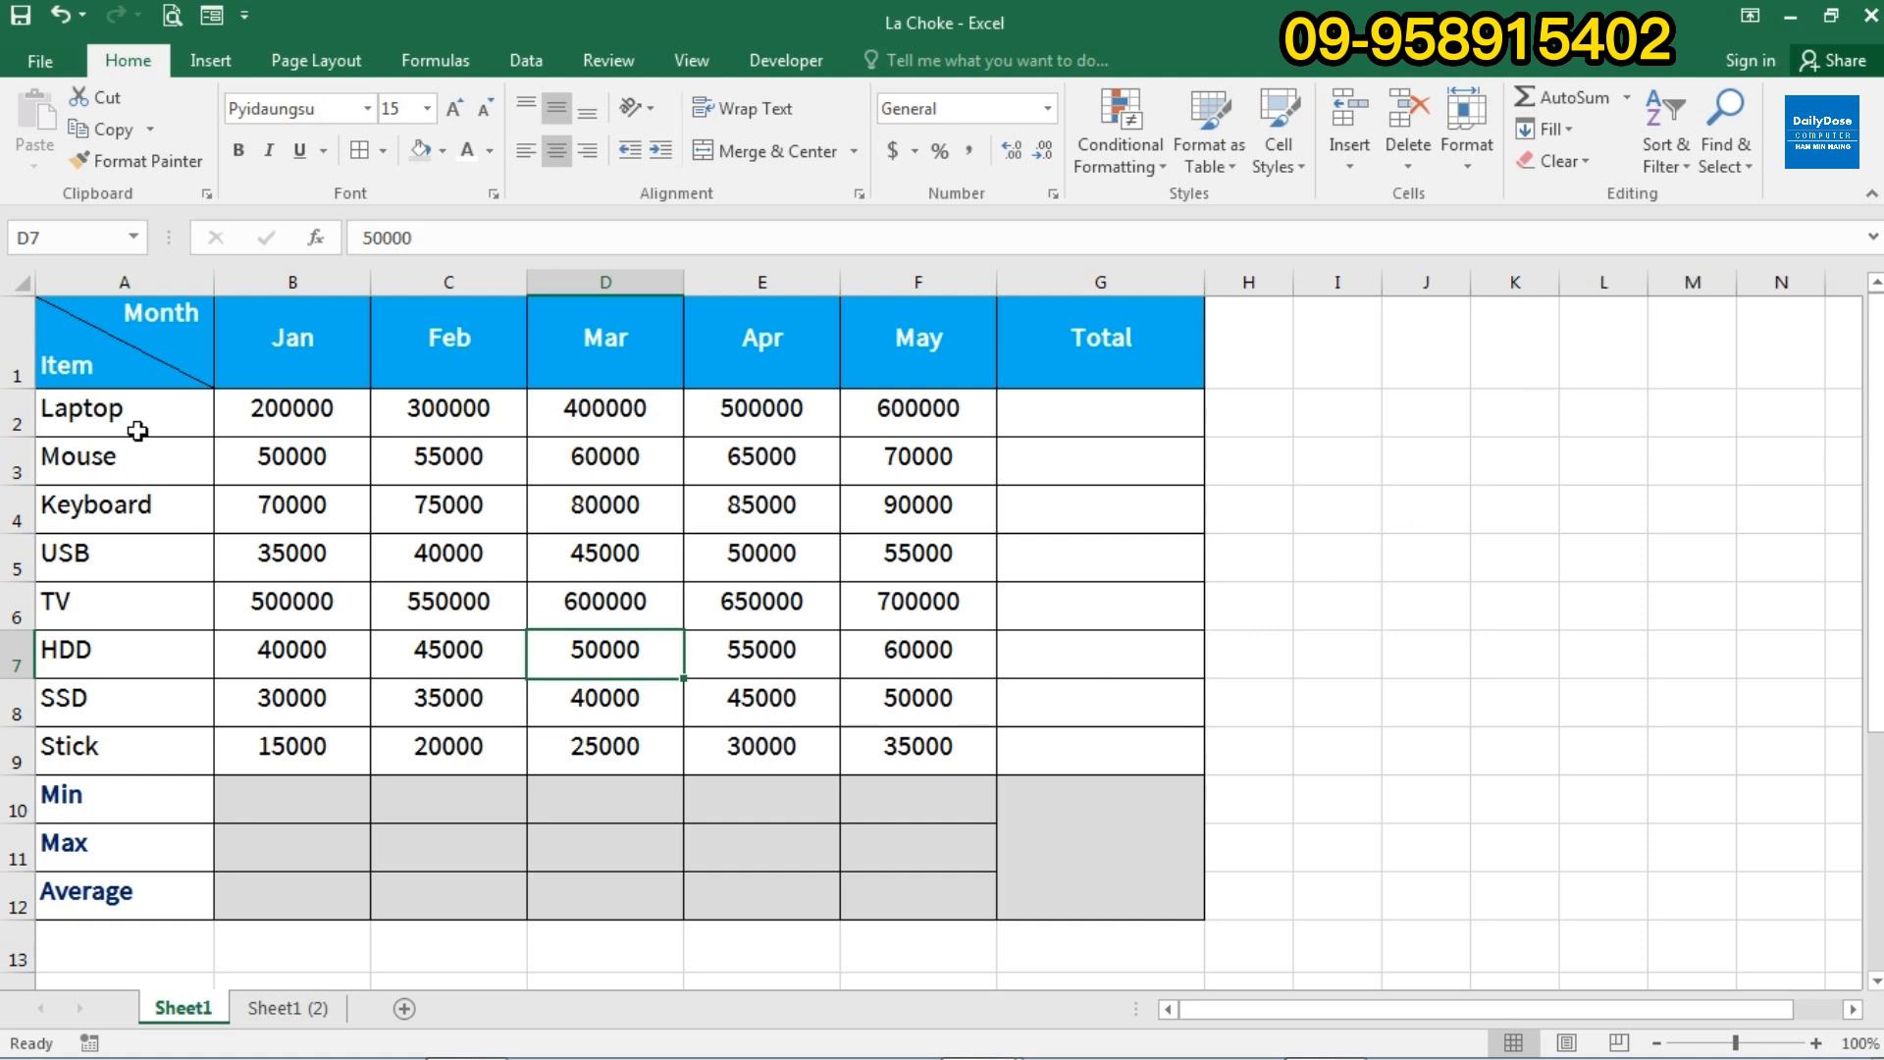
pyautogui.moveTo(143, 412); pyautogui.dragTo(118, 712)
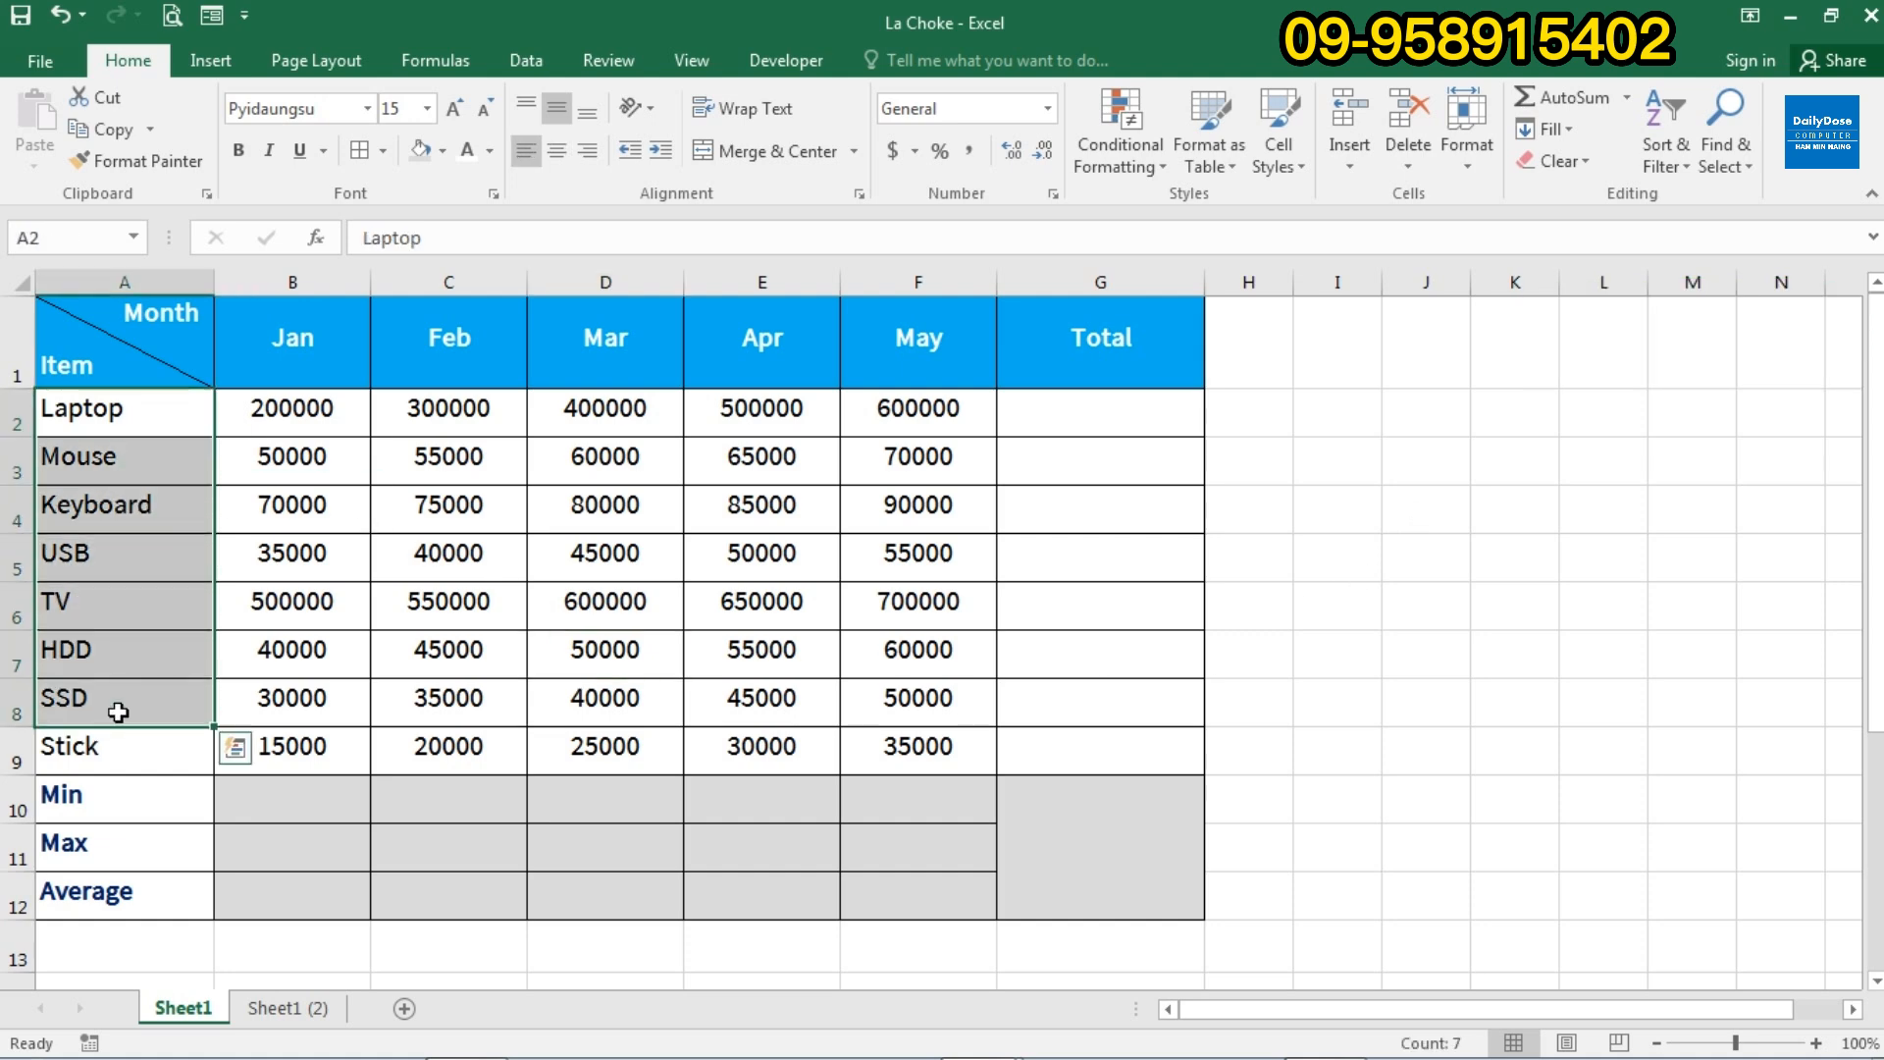
pyautogui.click(1035, 422)
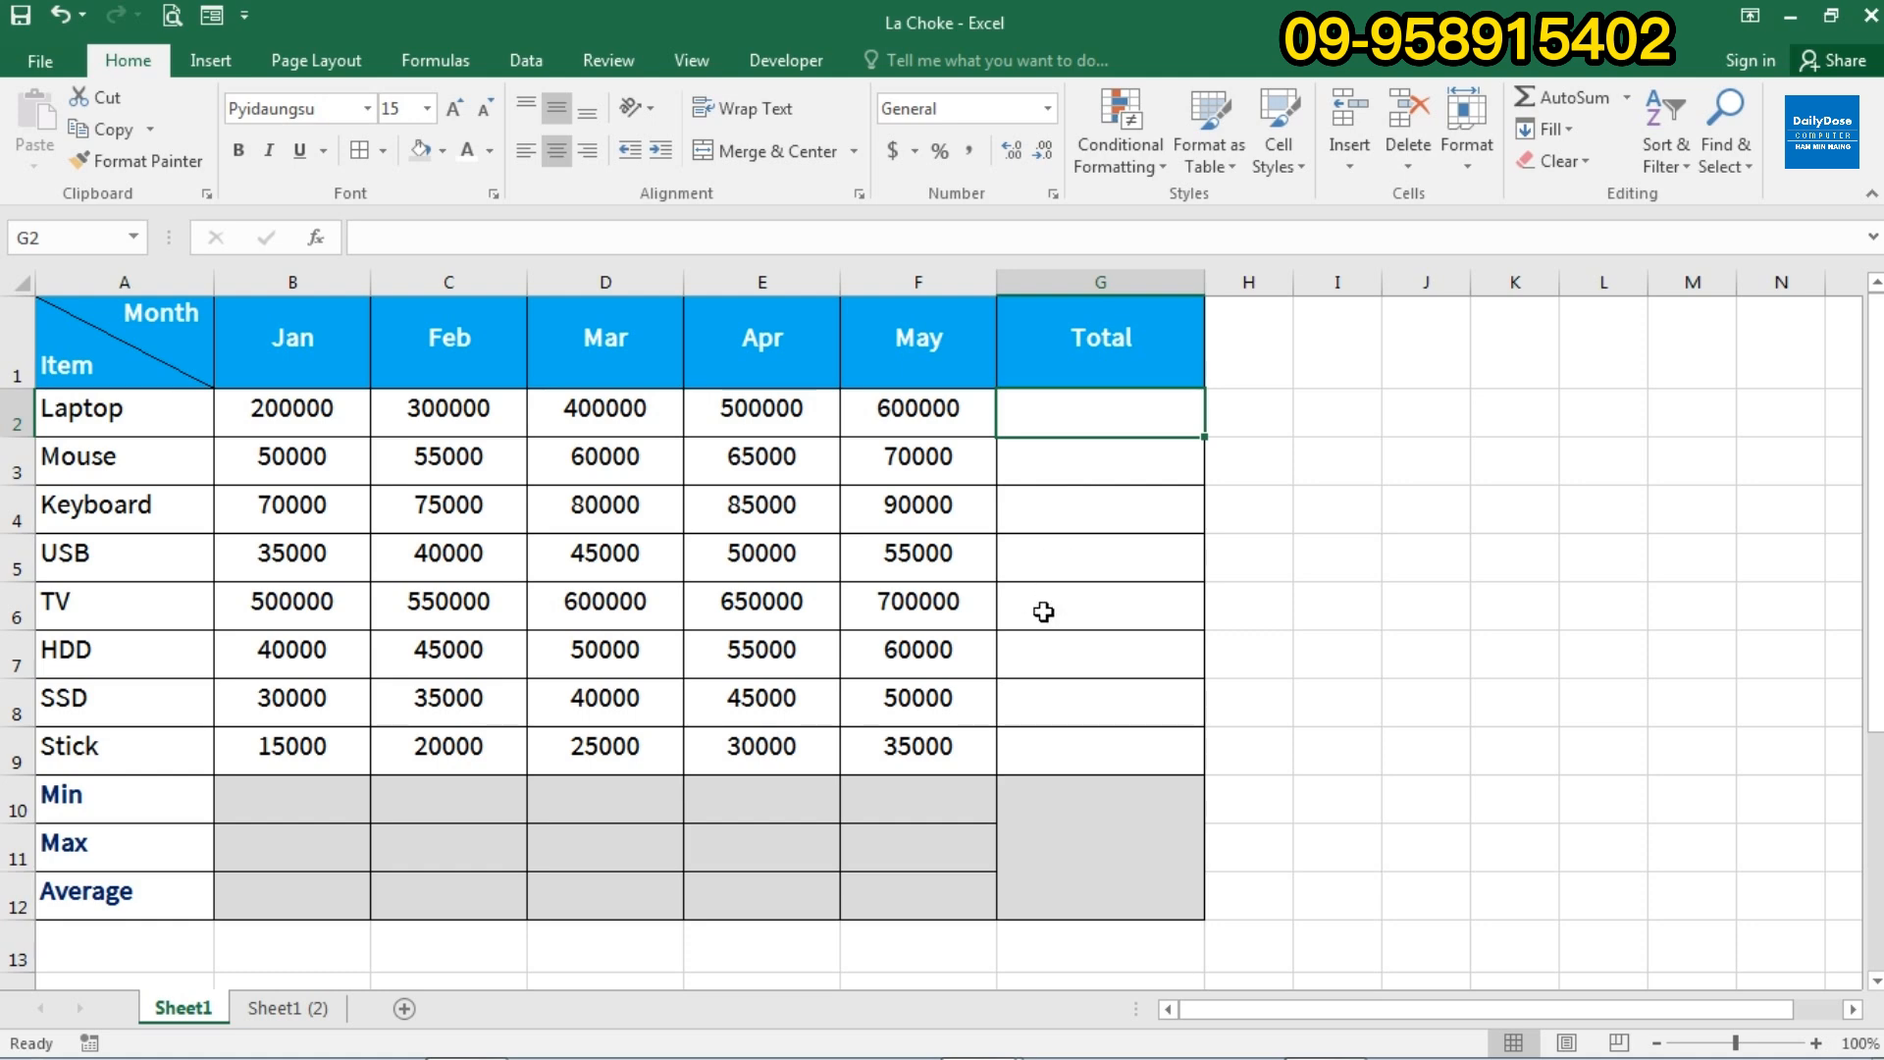
# Switch to the blank workbook Book3 and enlarge its sheet view to 130%.
pyautogui.moveTo(994, 1048)
pyautogui.click(968, 975)
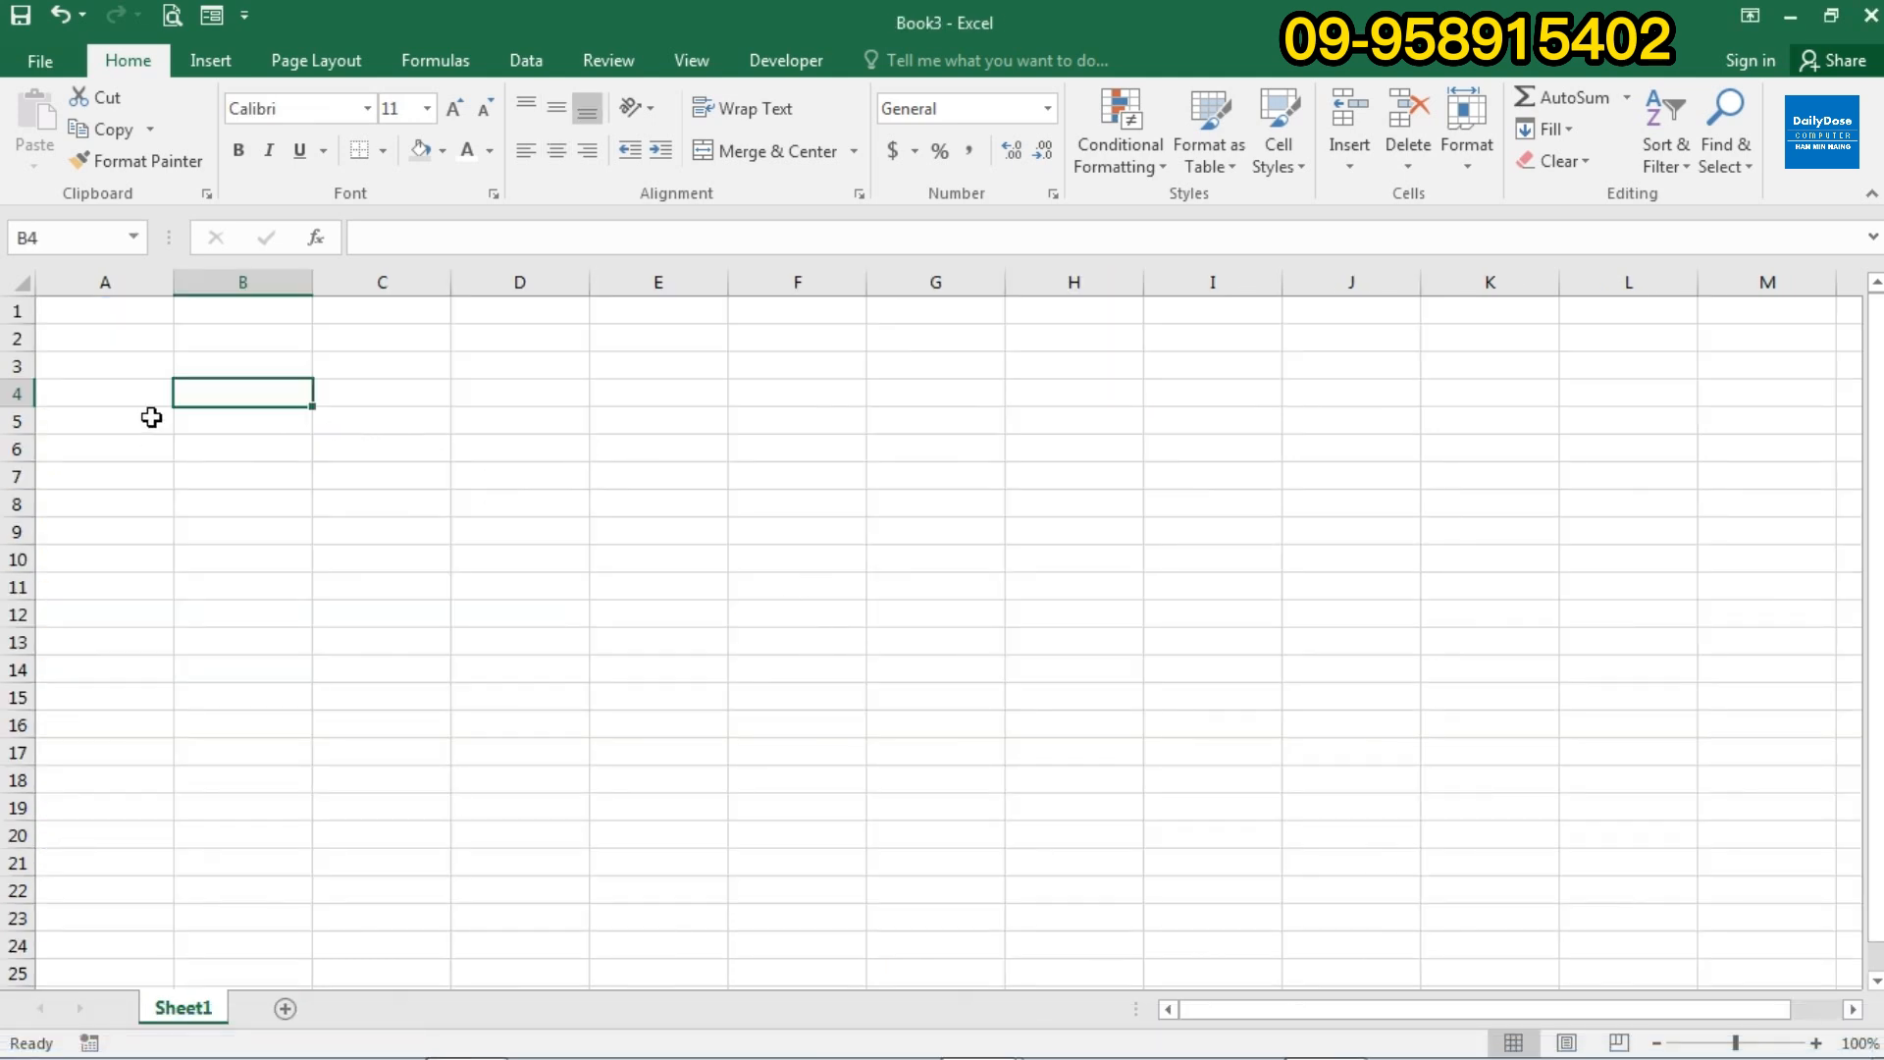
pyautogui.click(114, 312)
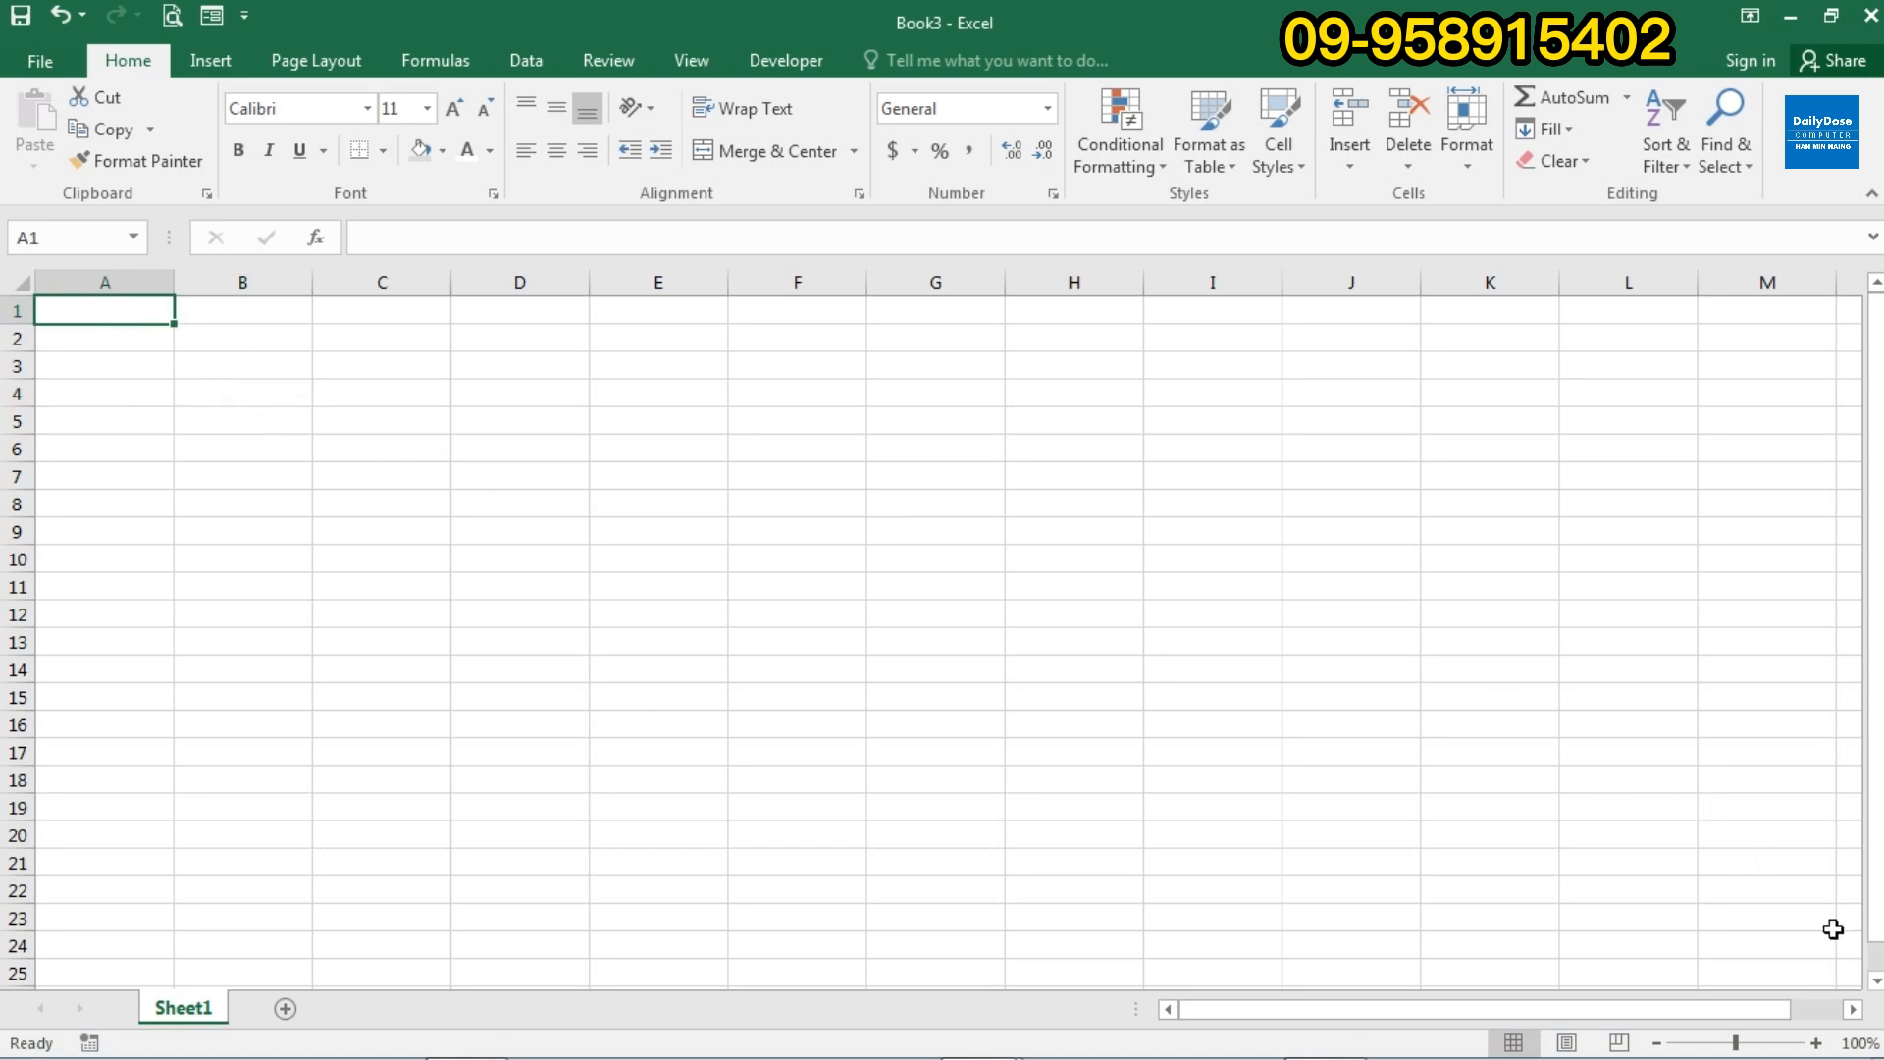
pyautogui.click(1816, 1043)
pyautogui.click(1817, 1043)
pyautogui.click(1816, 1043)
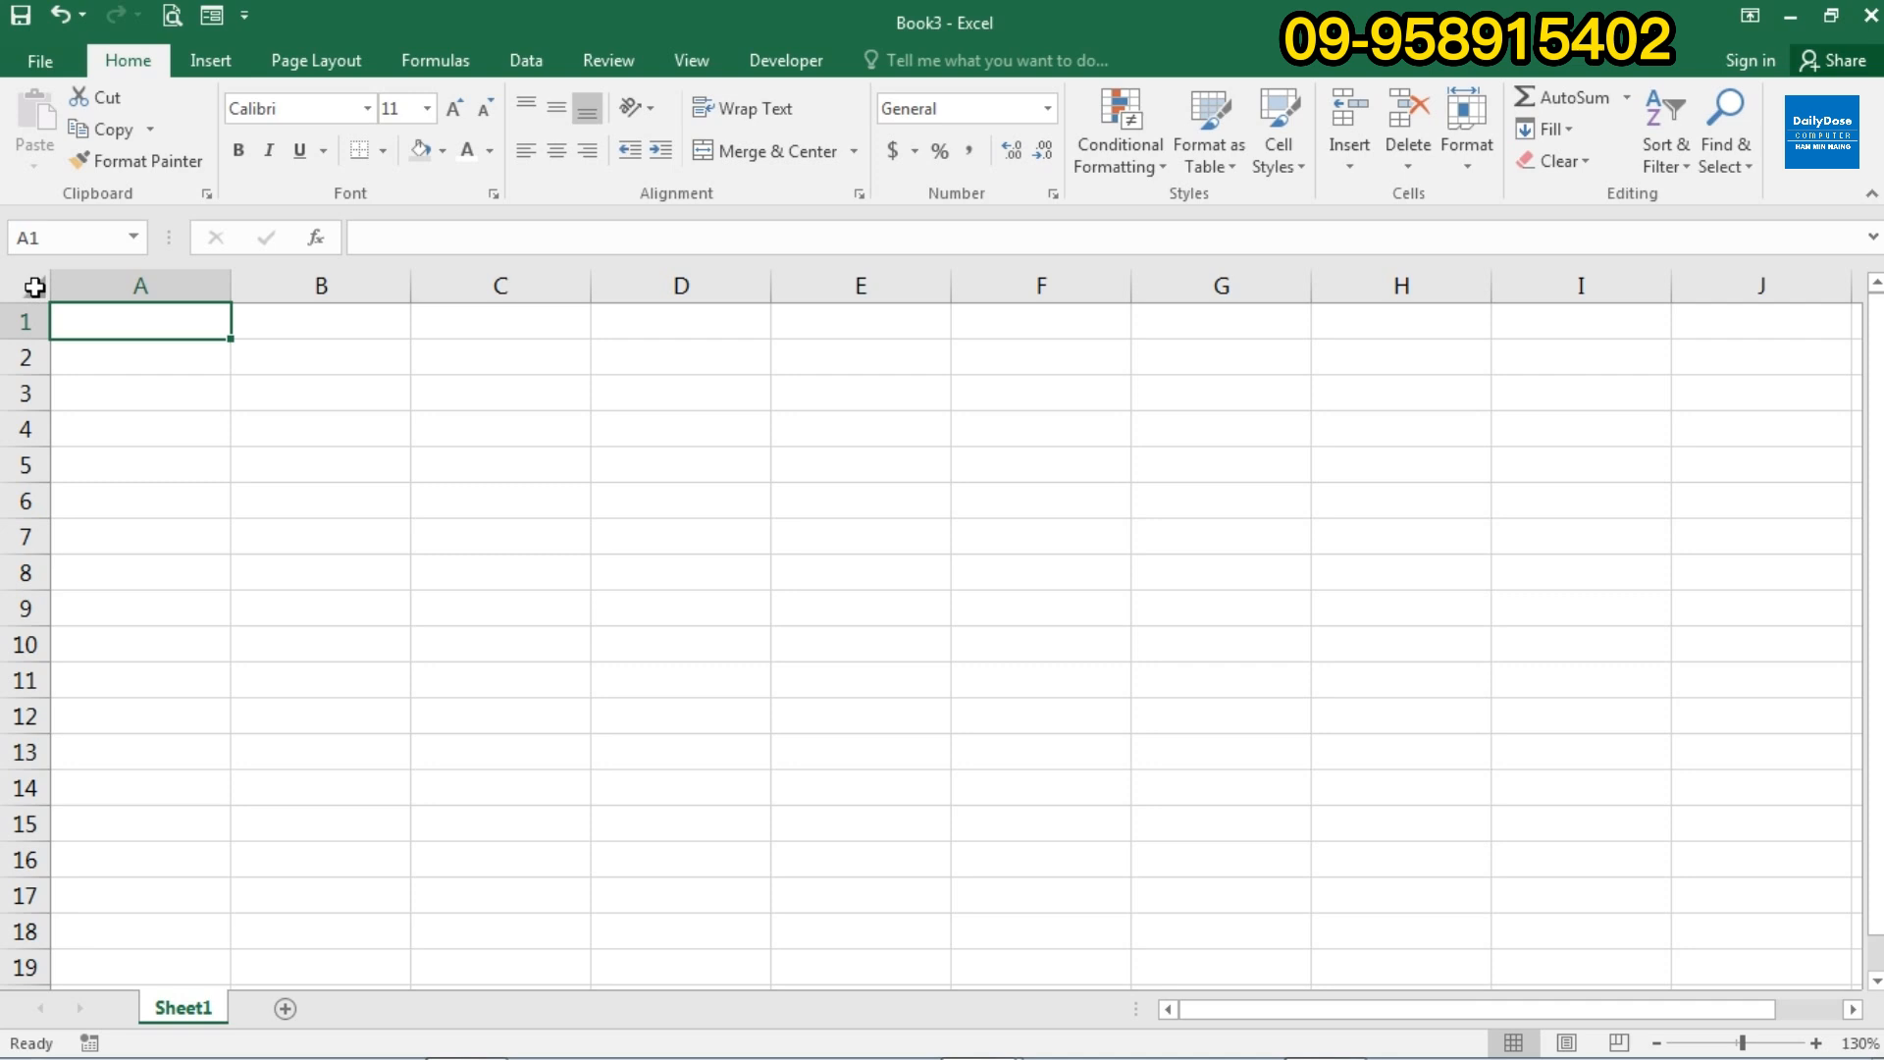
# Increase the height of all rows in the sheet evenly and make row 1 about twice as tall as the others.
pyautogui.click(34, 286)
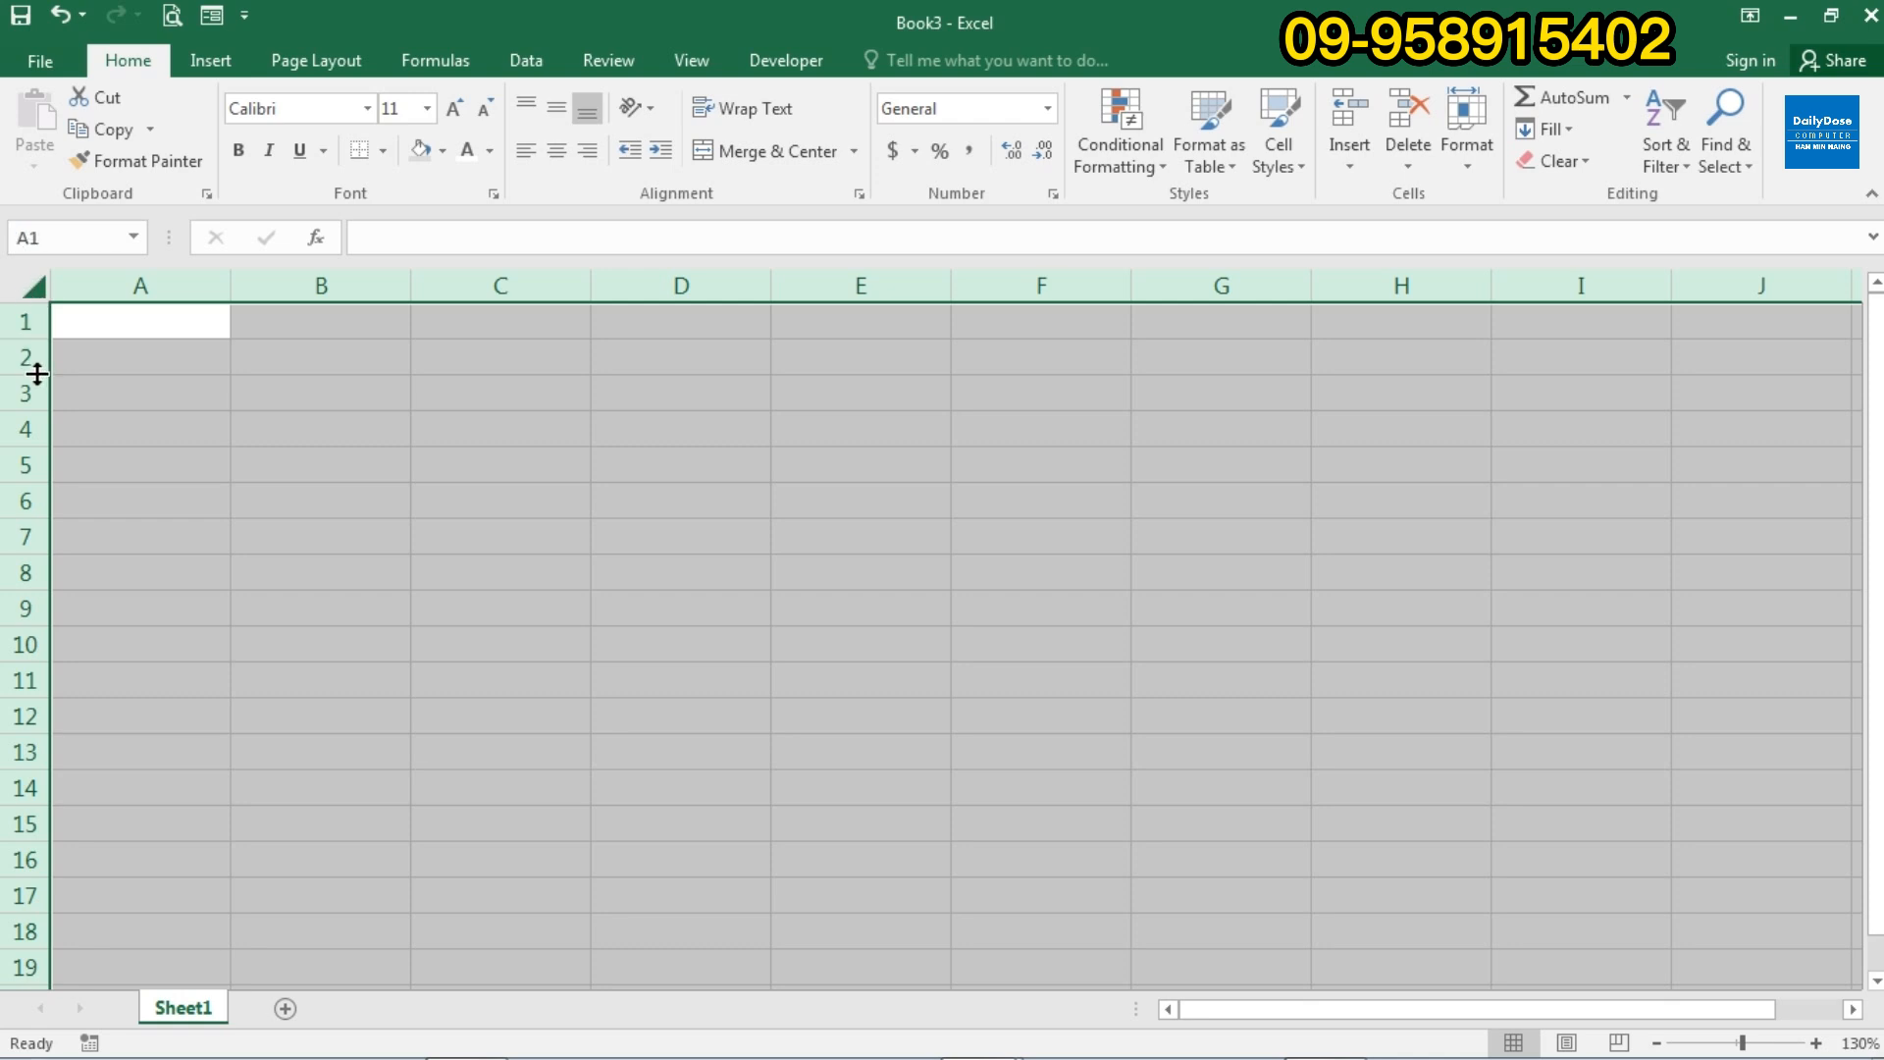
pyautogui.moveTo(35, 375); pyautogui.dragTo(35, 394)
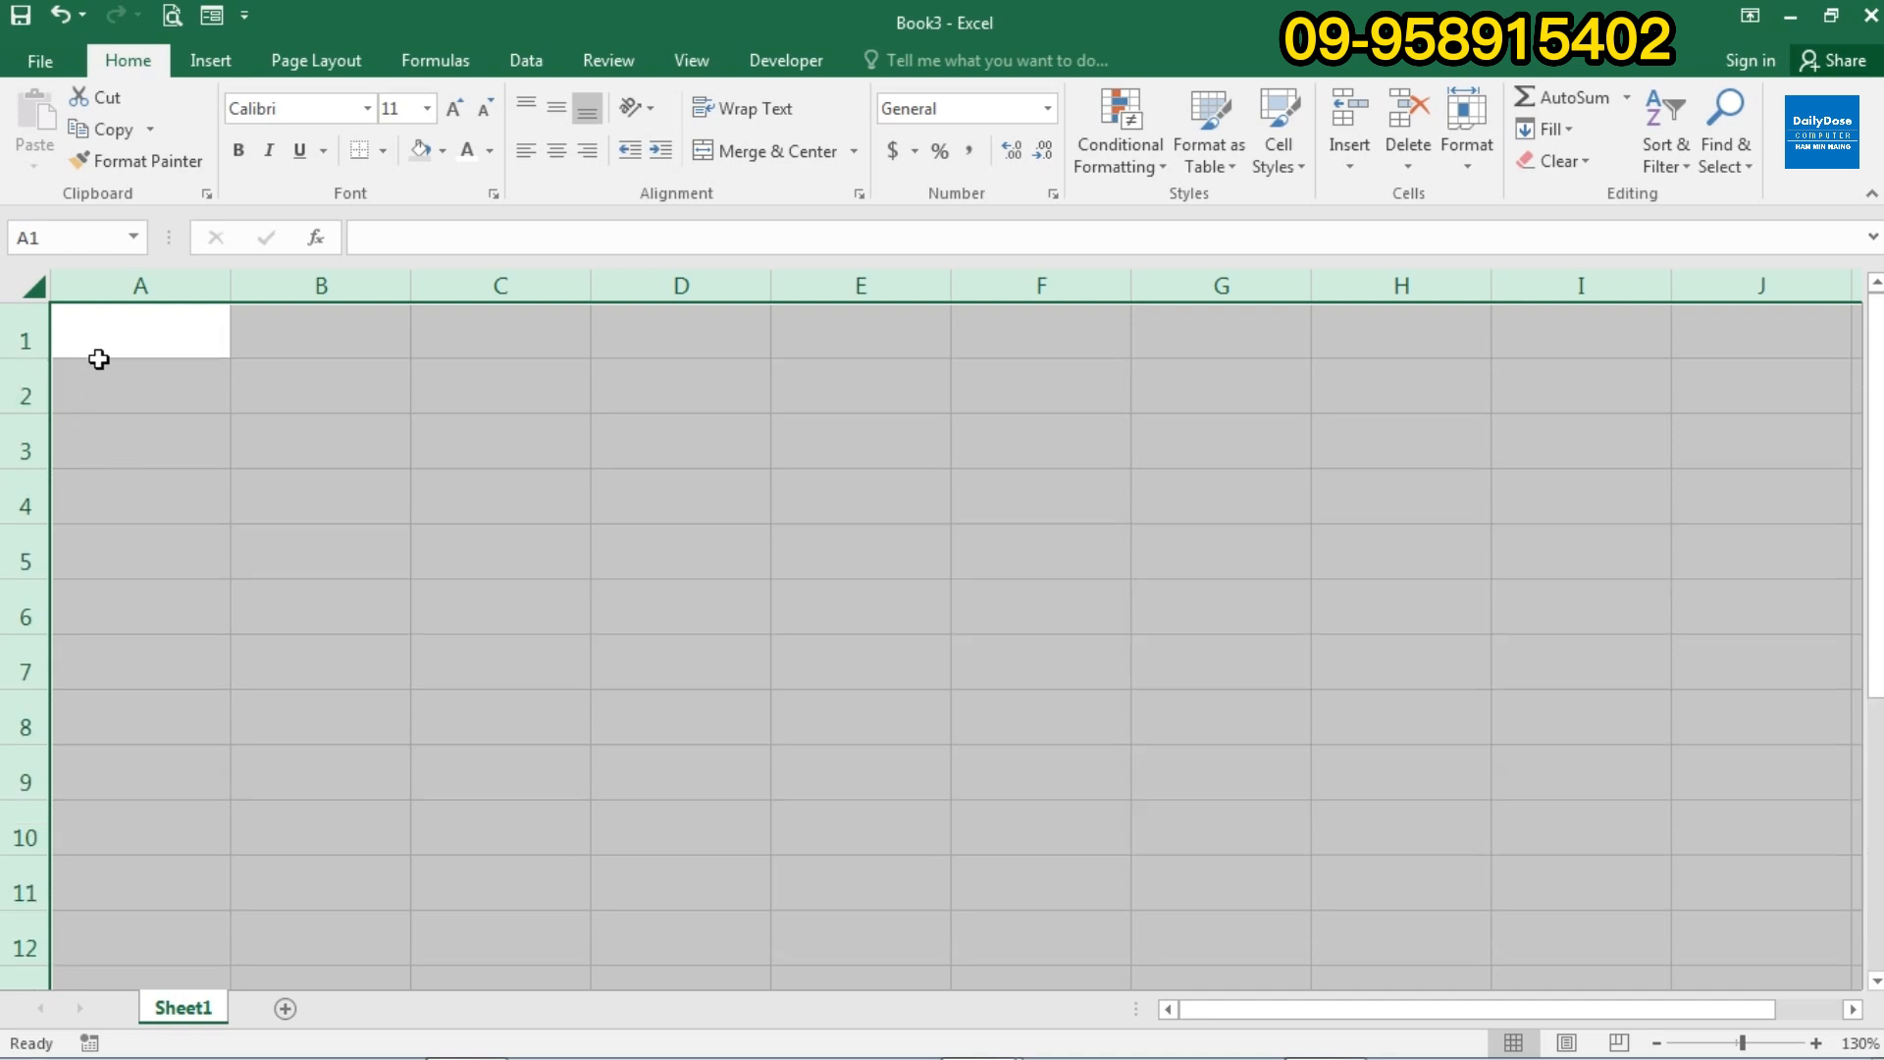
pyautogui.click(182, 424)
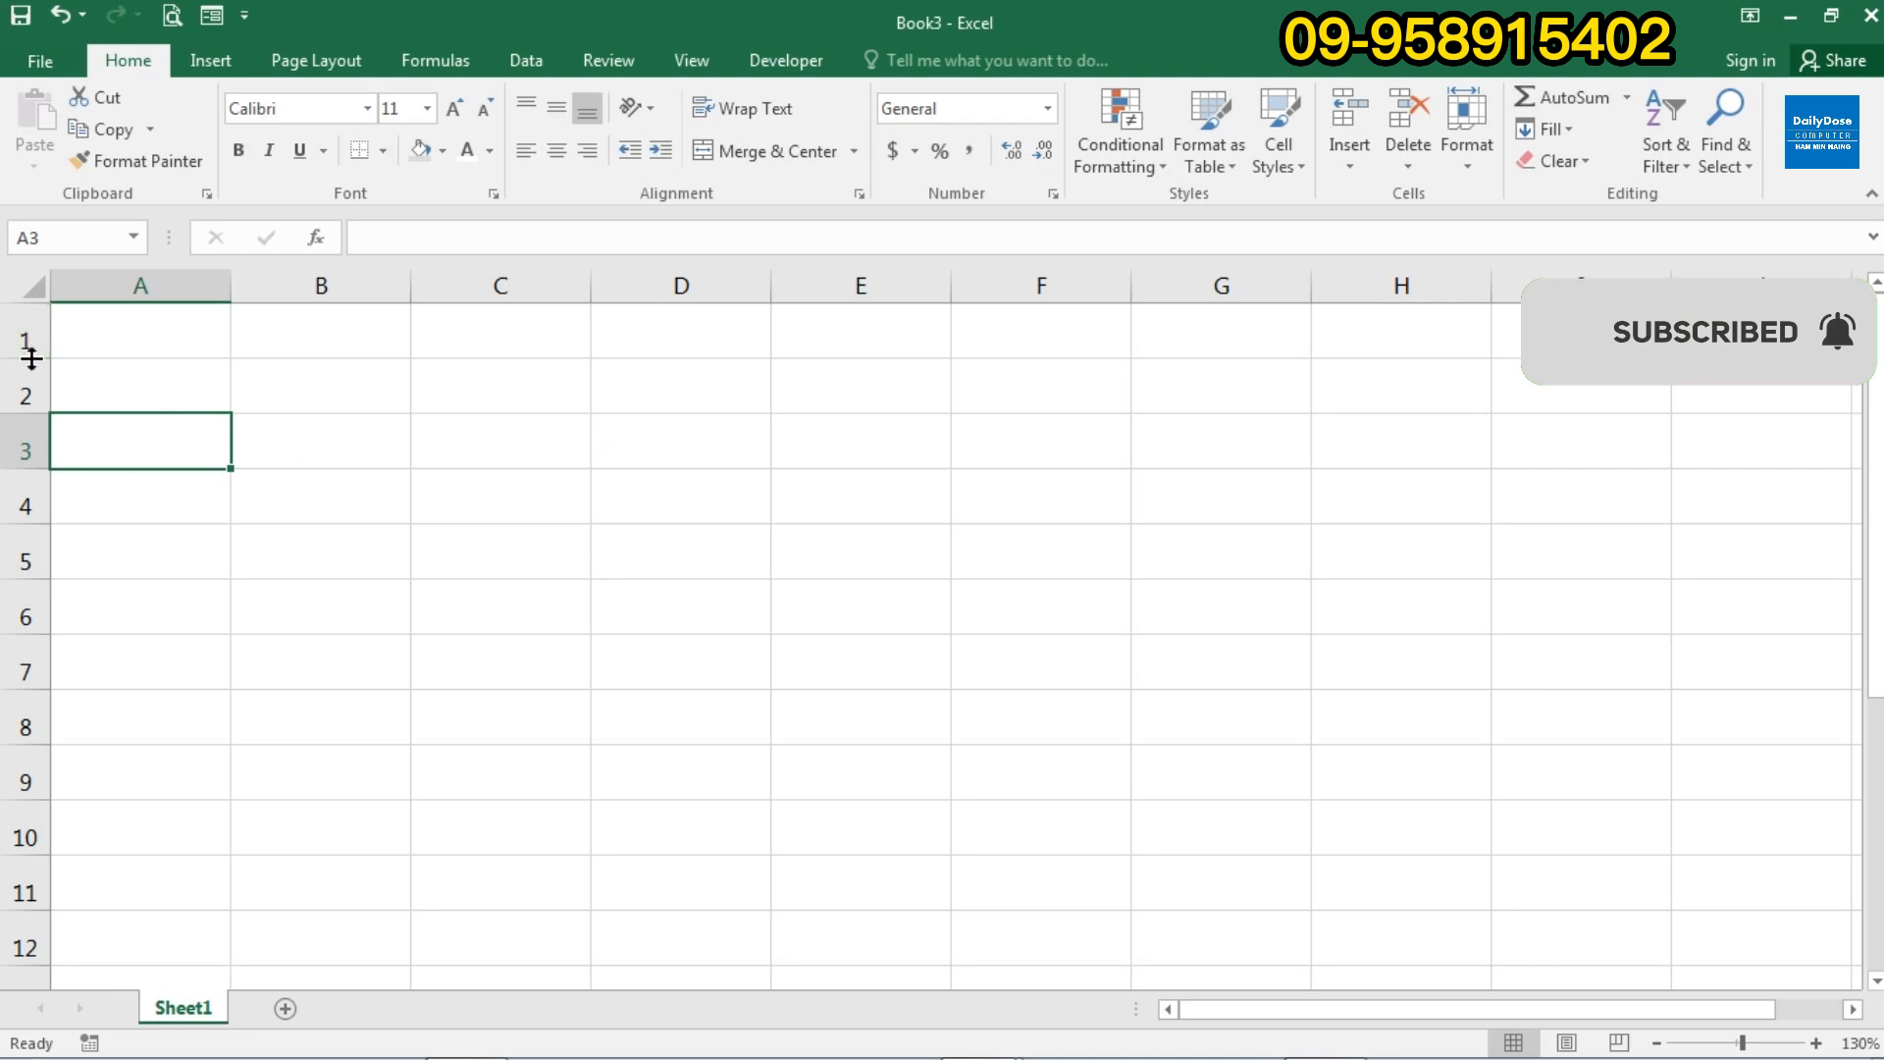
pyautogui.moveTo(31, 359); pyautogui.dragTo(29, 409)
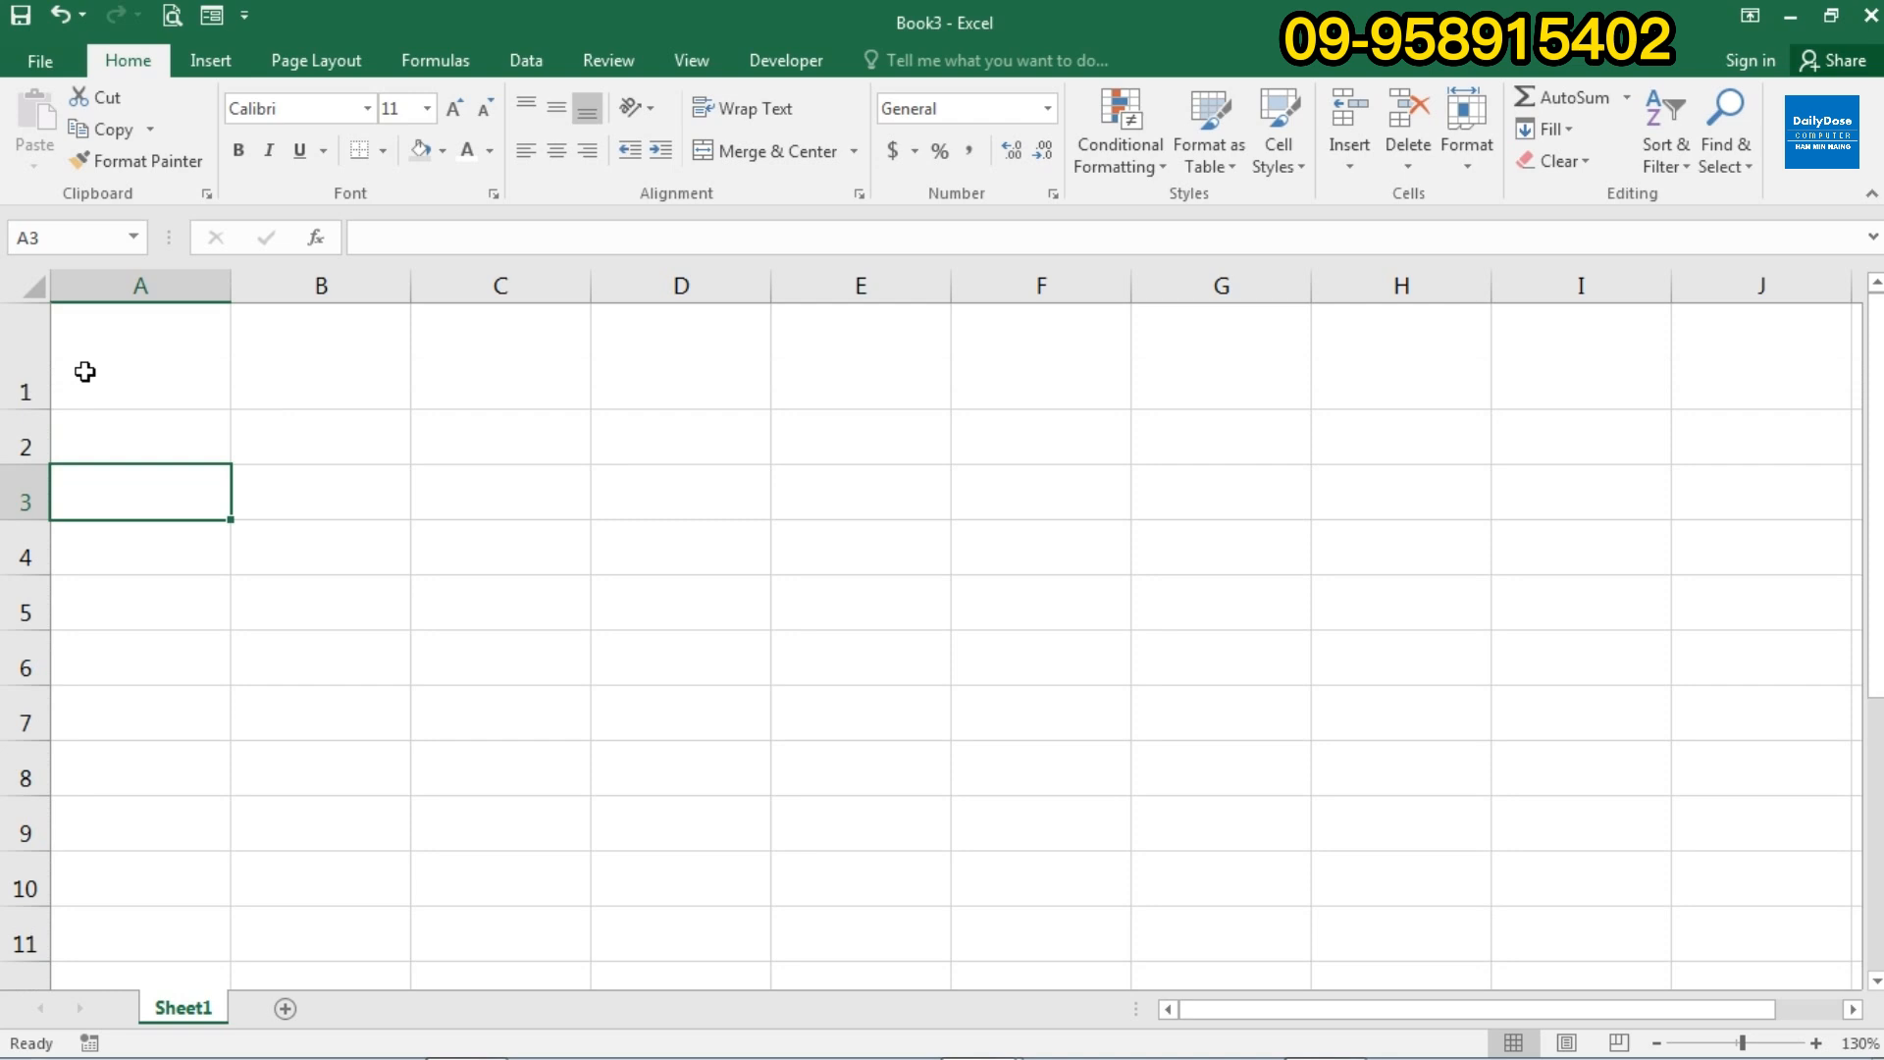
# Give all rows in the sheet one uniform larger height and make all columns slightly narrower.
pyautogui.click(31, 285)
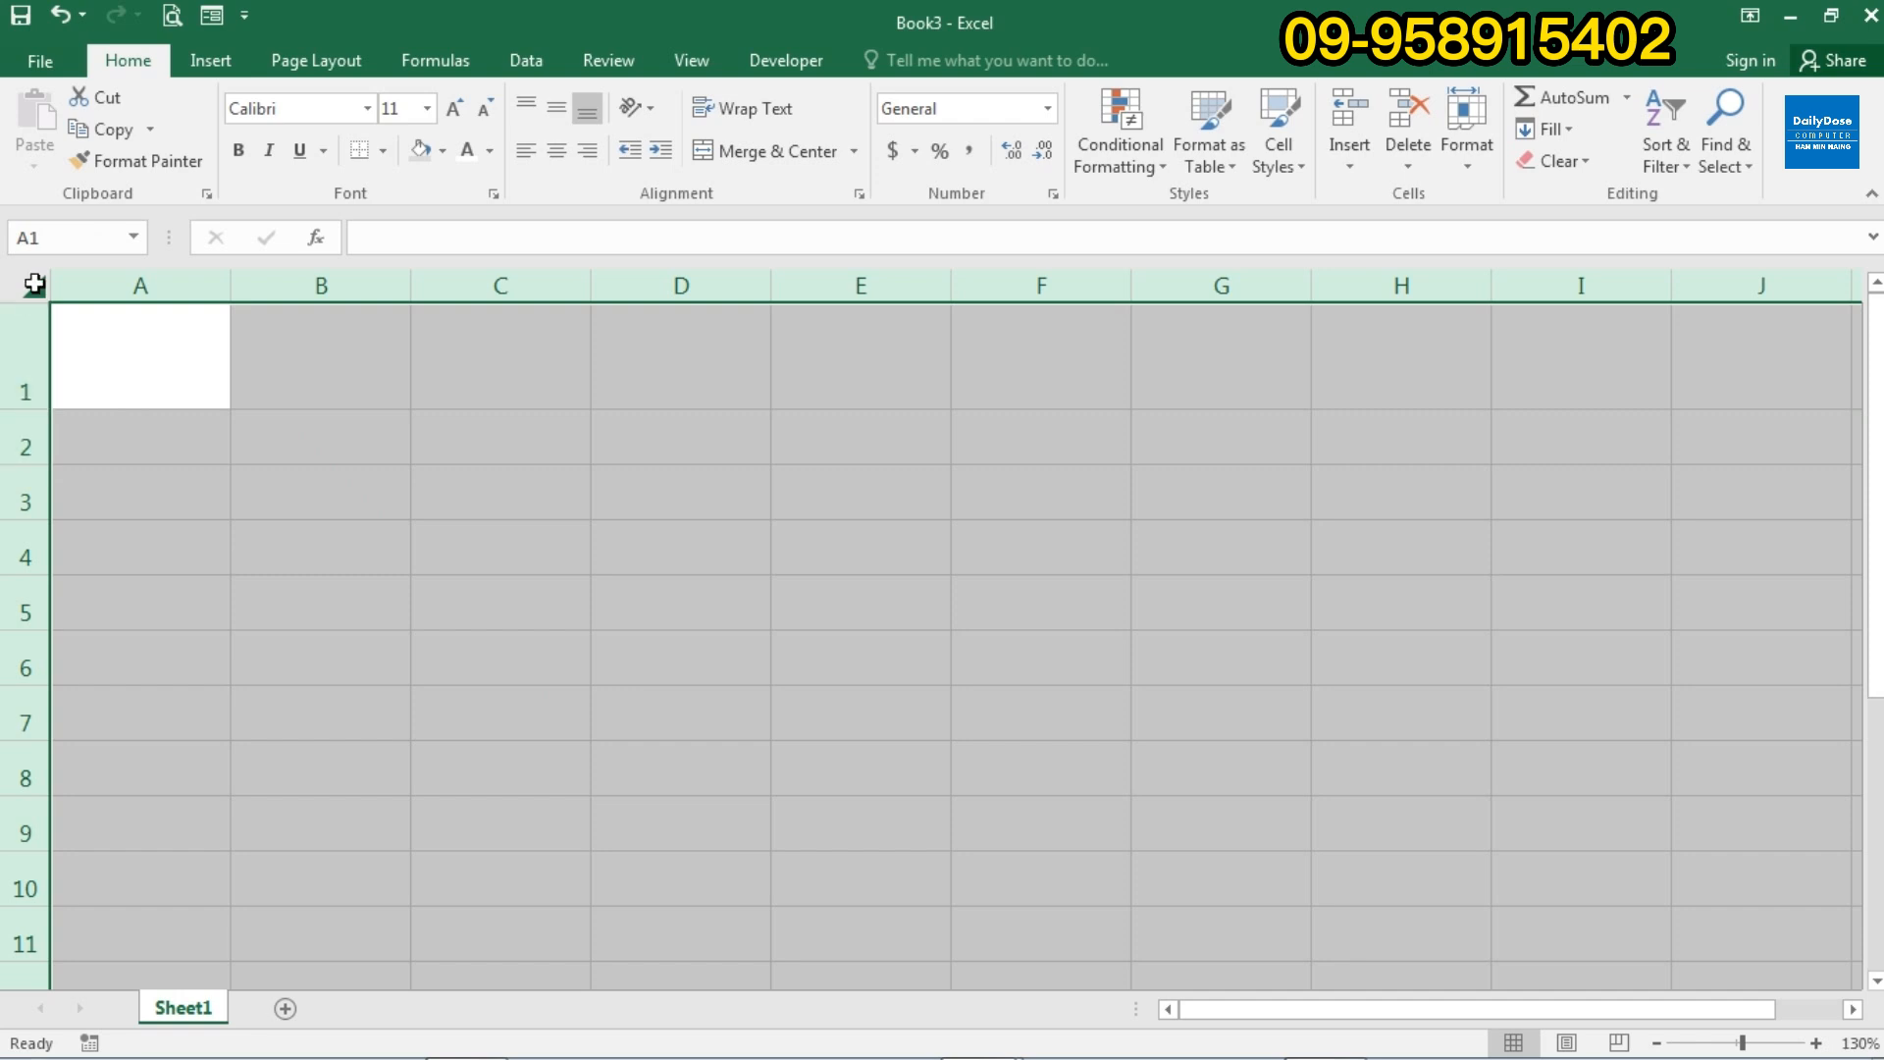
pyautogui.moveTo(39, 408); pyautogui.dragTo(41, 379)
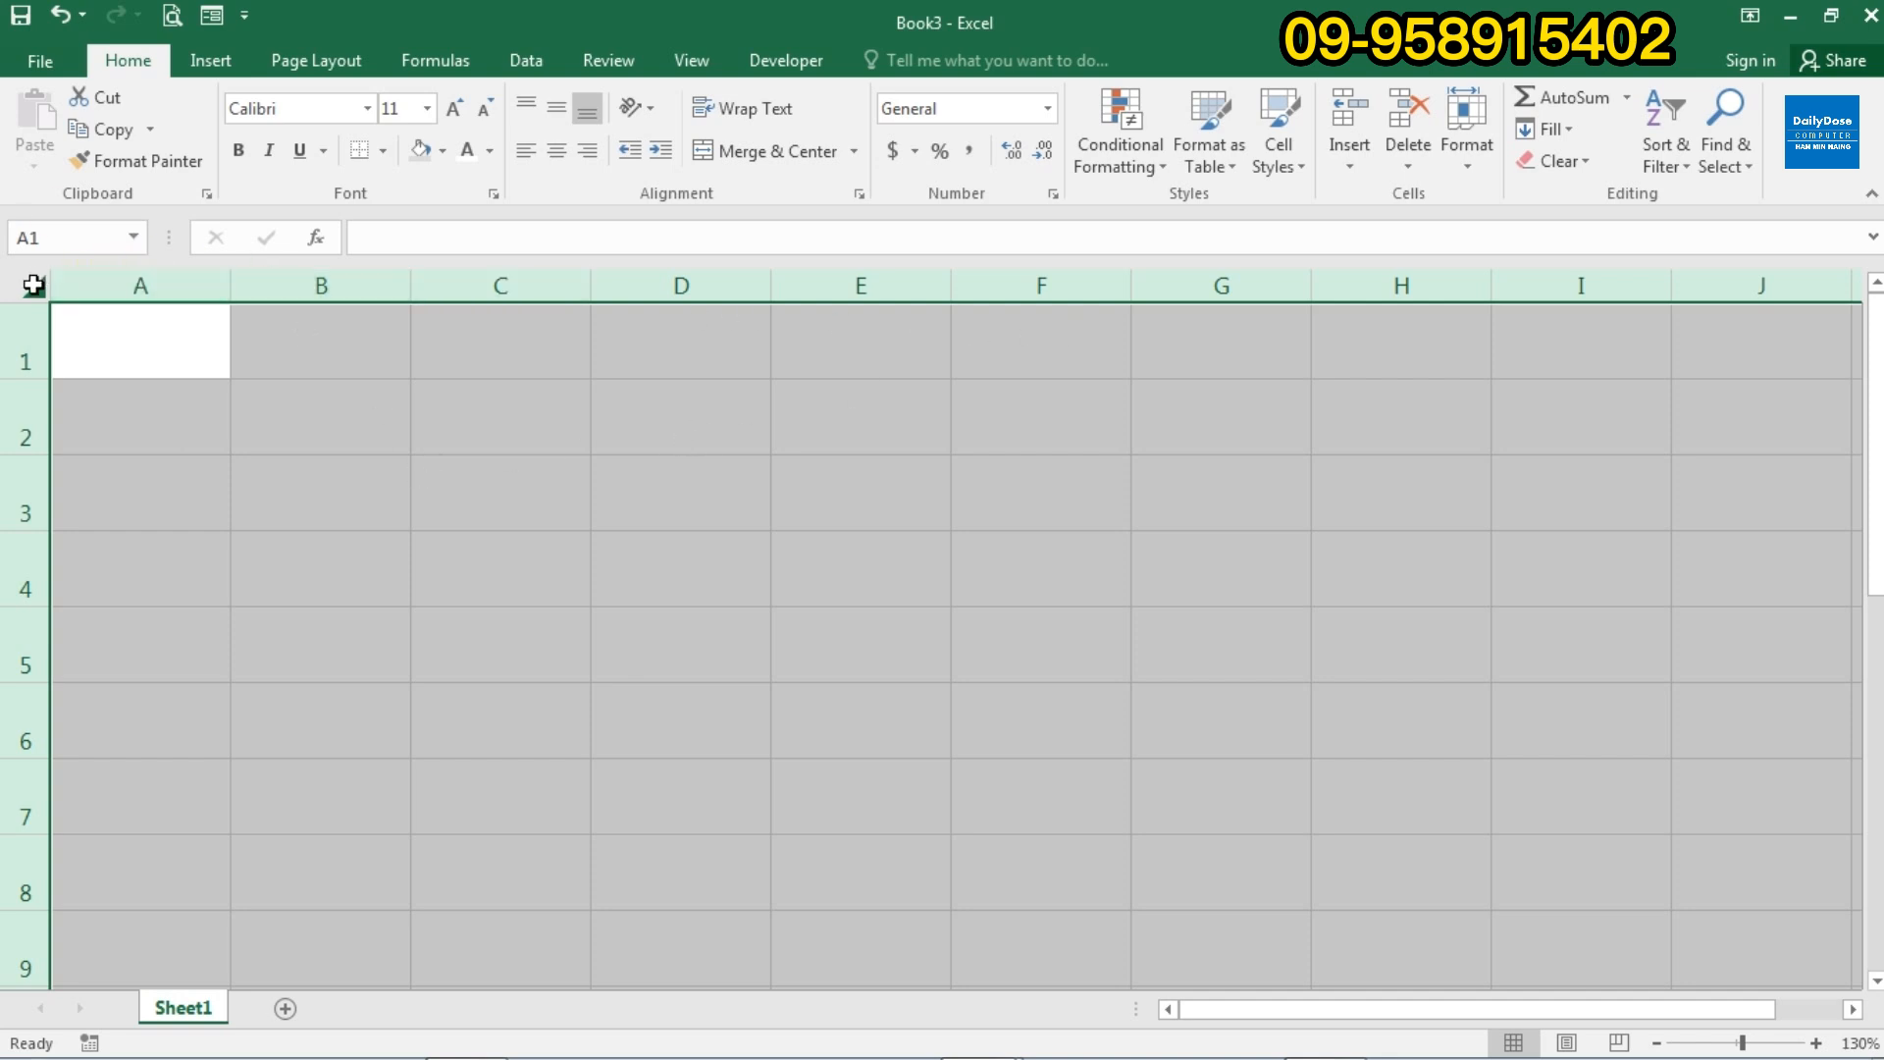
pyautogui.moveTo(412, 282)
pyautogui.mouseDown()
pyautogui.moveTo(370, 282)
pyautogui.moveTo(403, 278)
pyautogui.mouseUp()
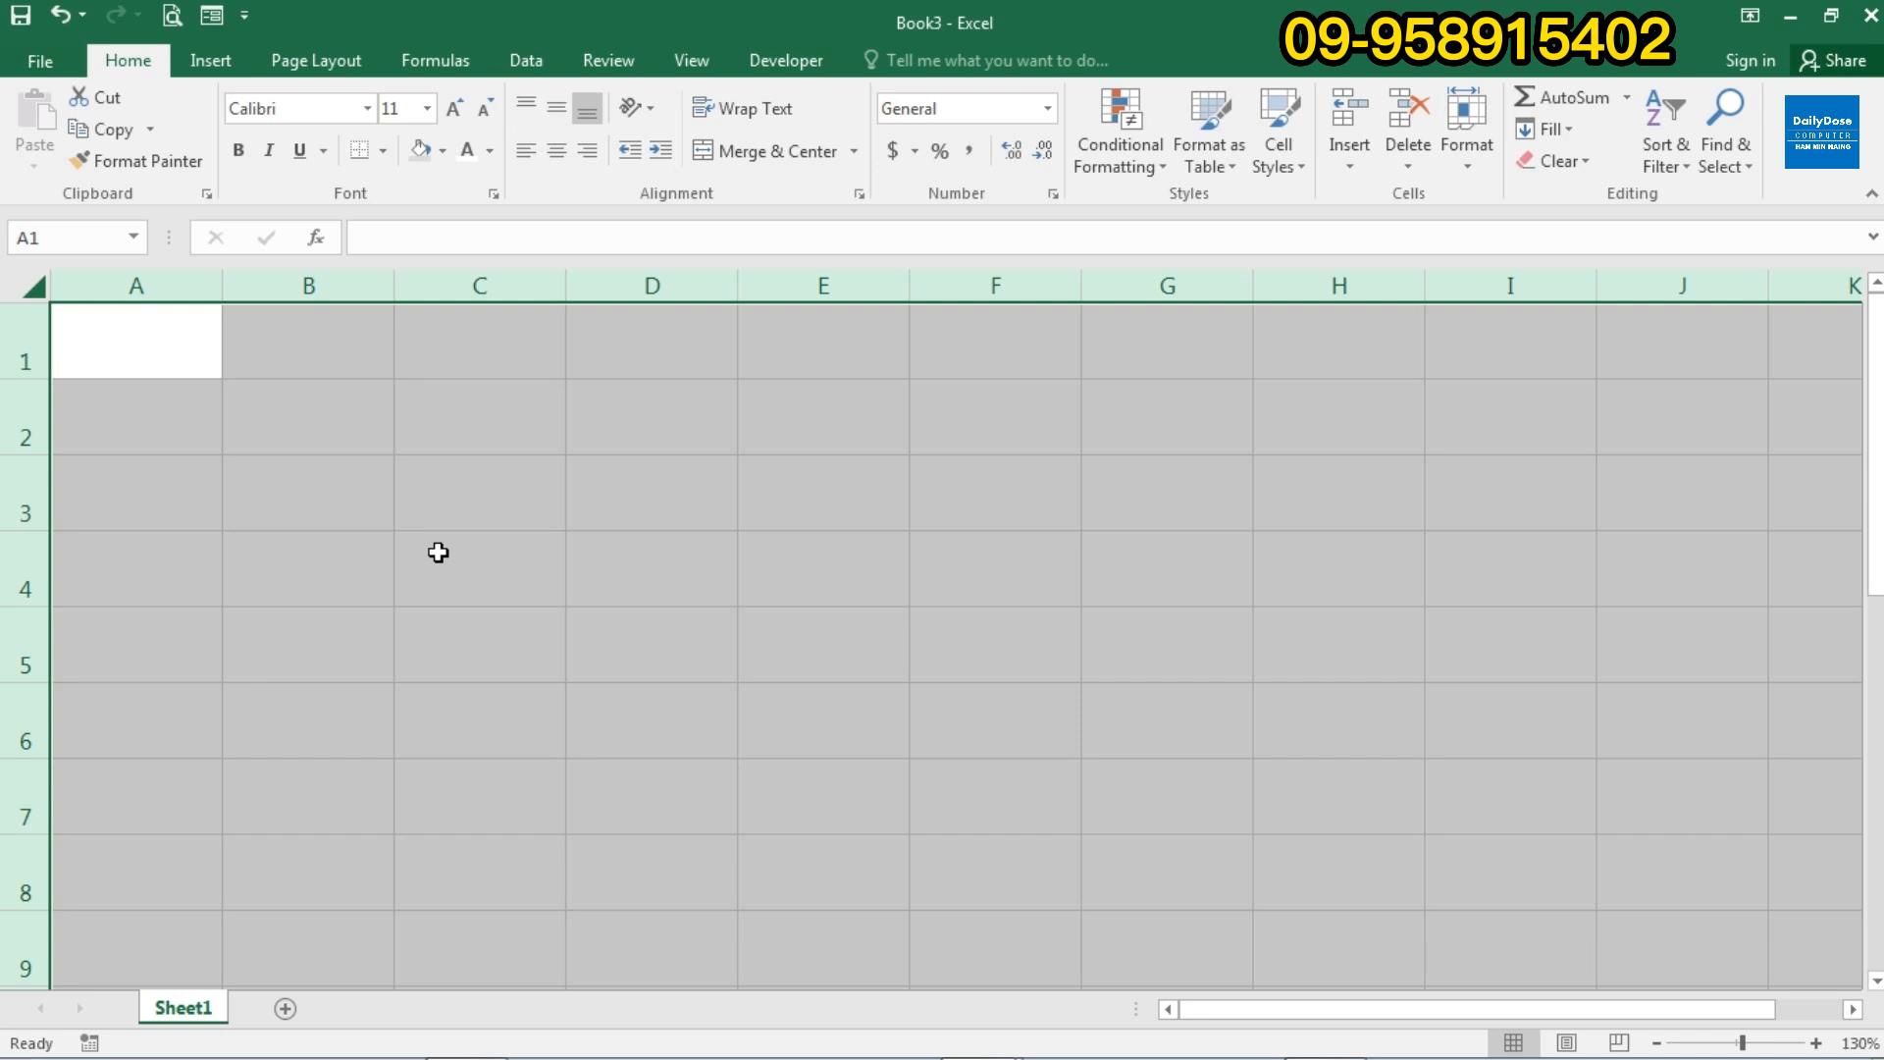
pyautogui.click(437, 553)
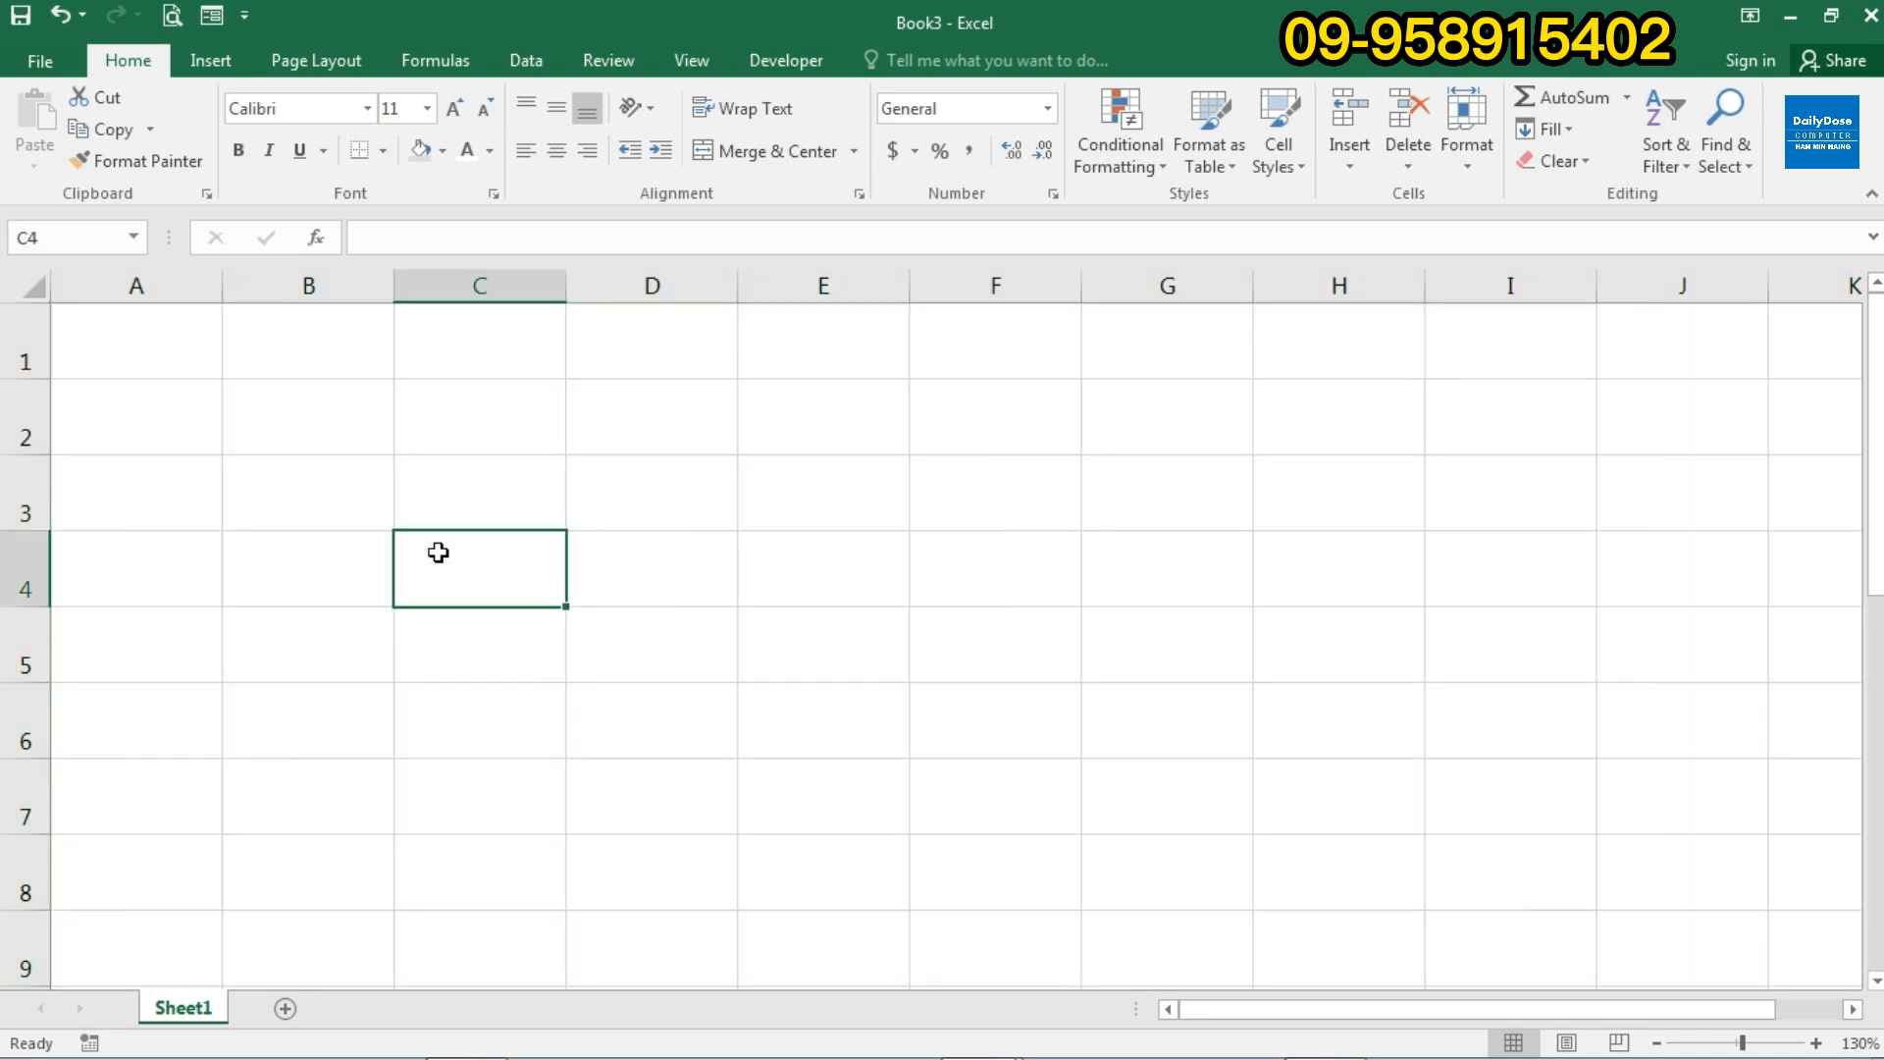
# Enter January in cell A1.
pyautogui.click(192, 350)
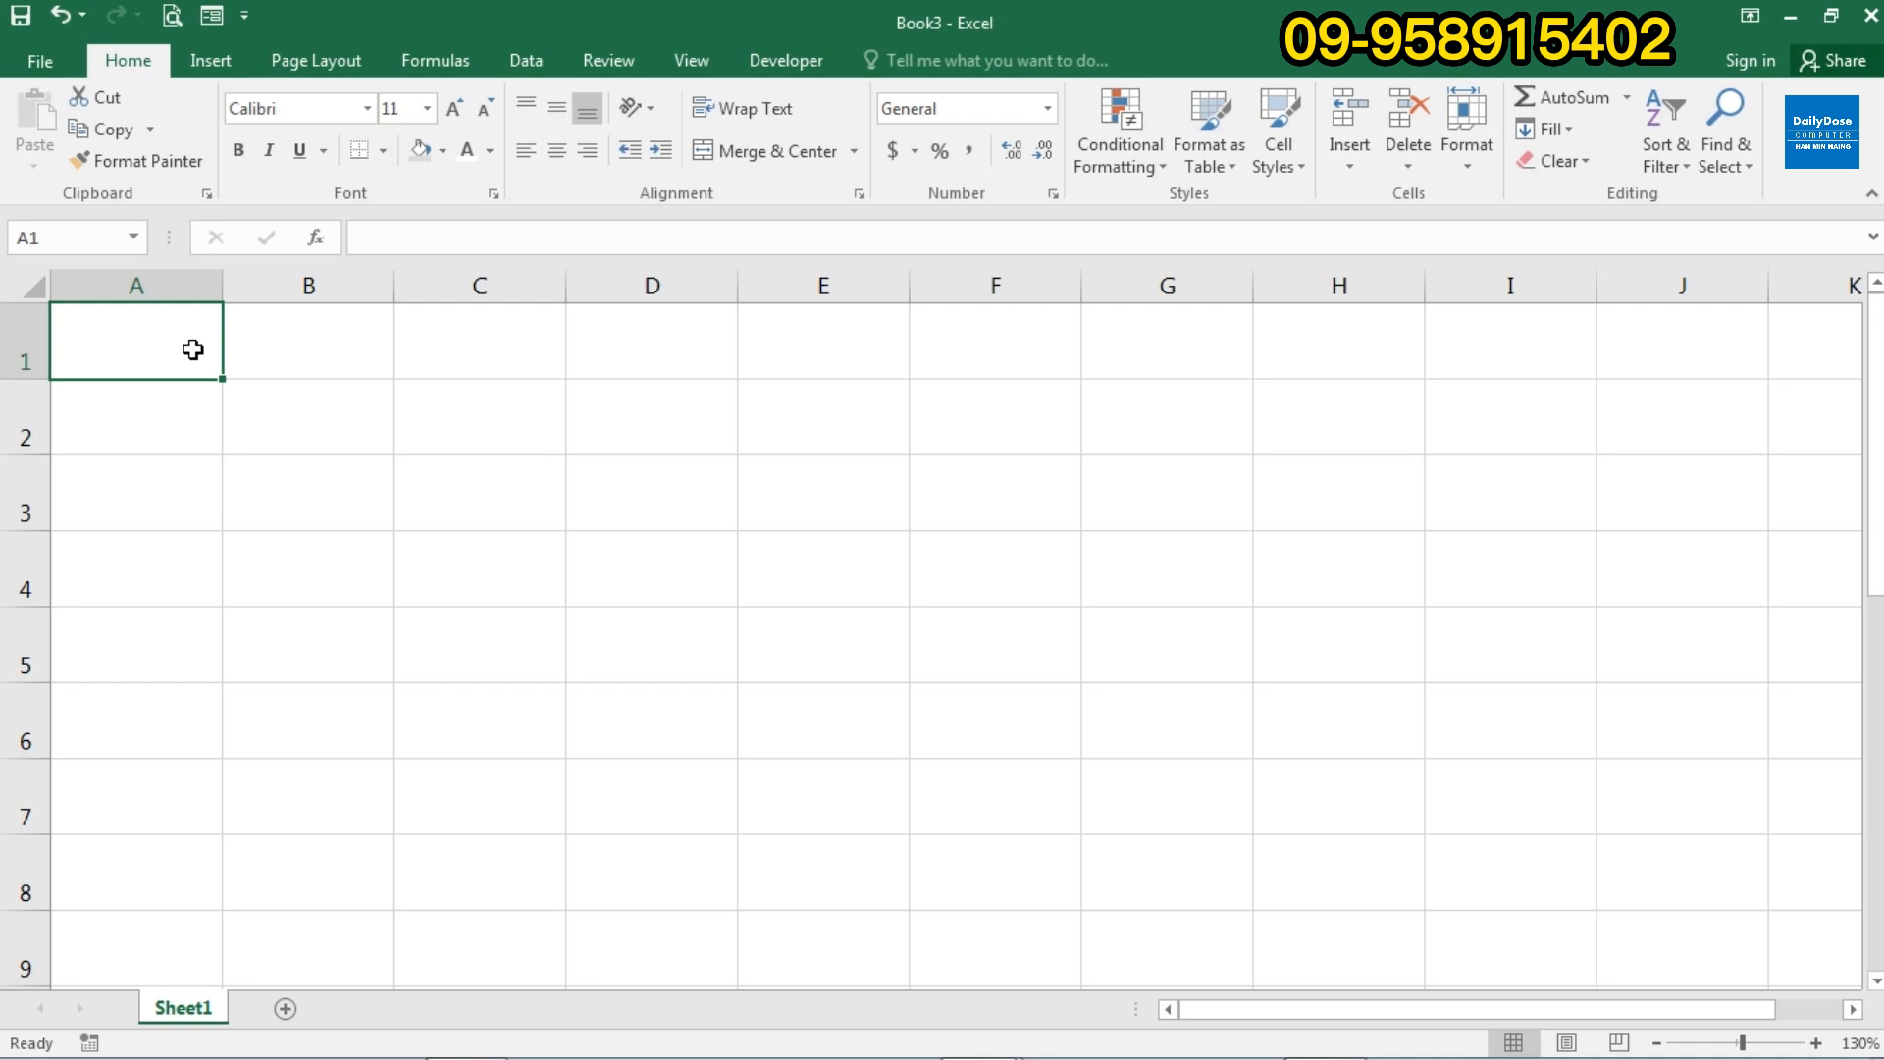
pyautogui.write('Ja')
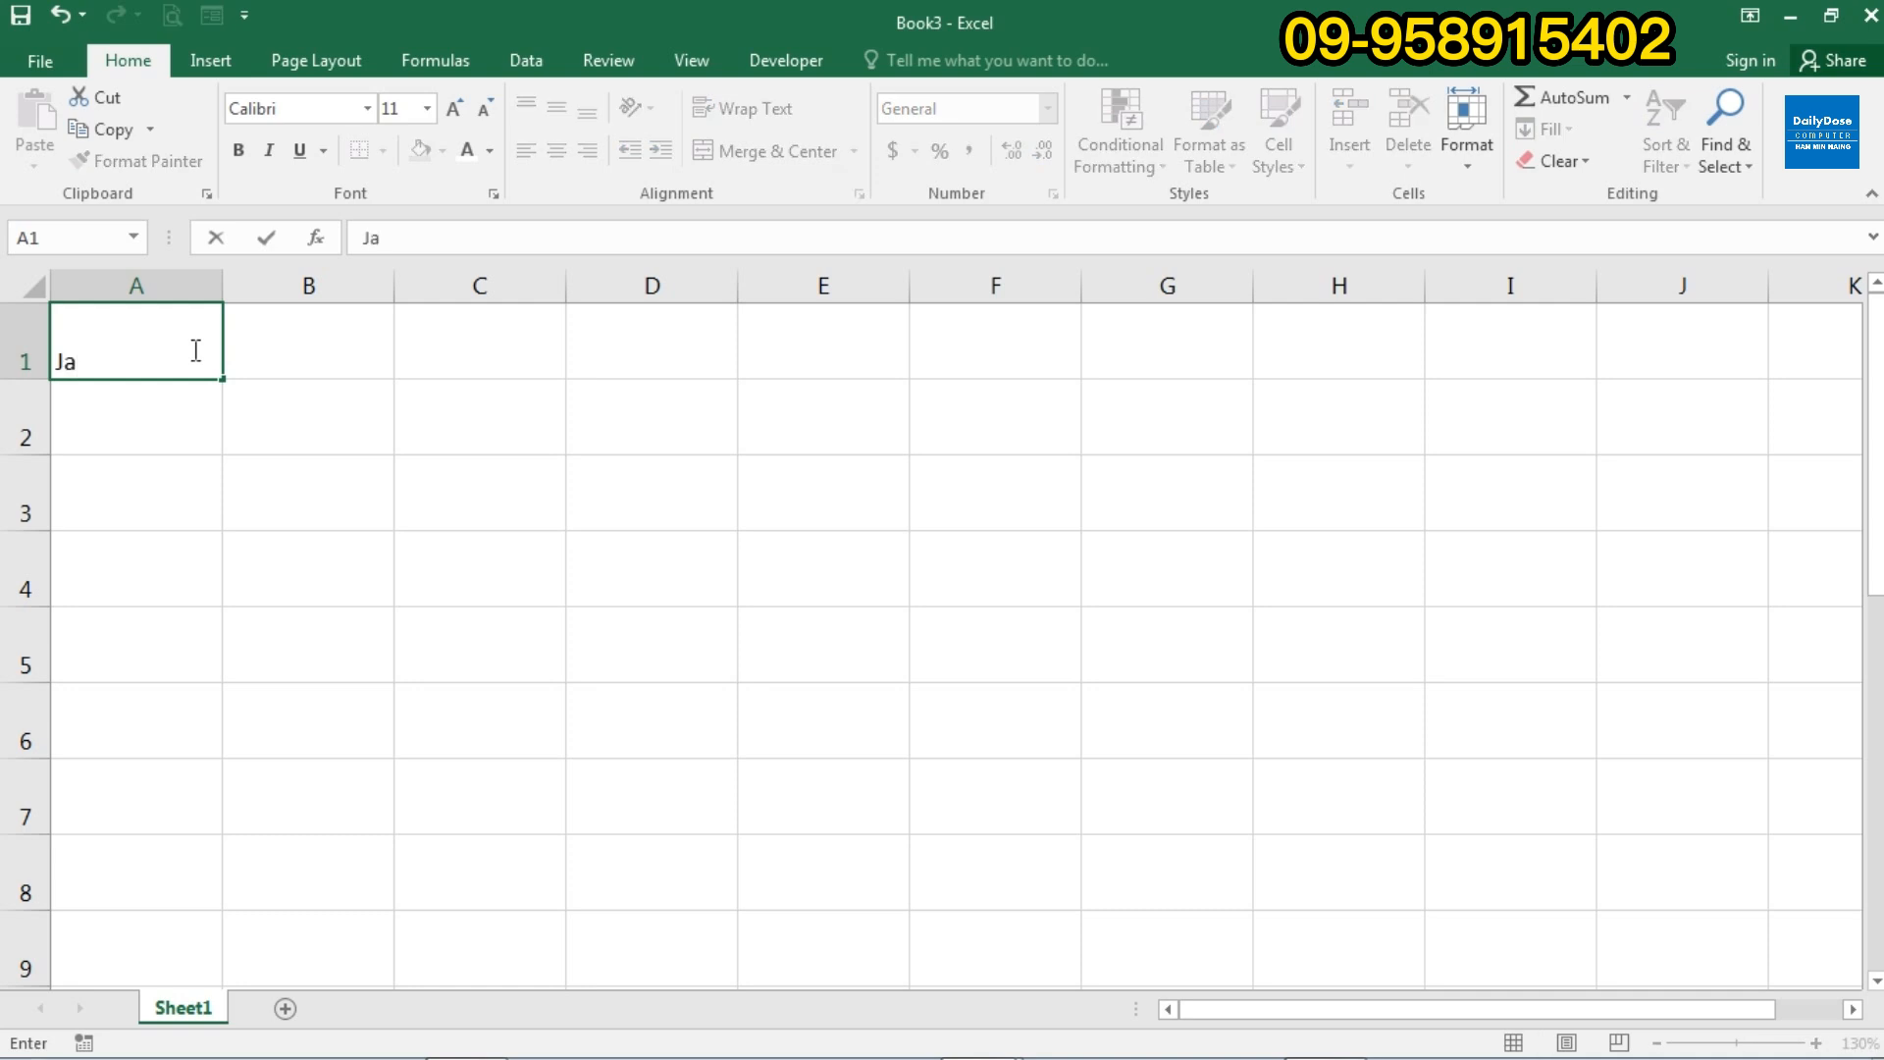
pyautogui.write('nuary')
pyautogui.press('Return')
# Center the contents of all cells in the sheet both vertically and horizontally.
pyautogui.click(164, 358)
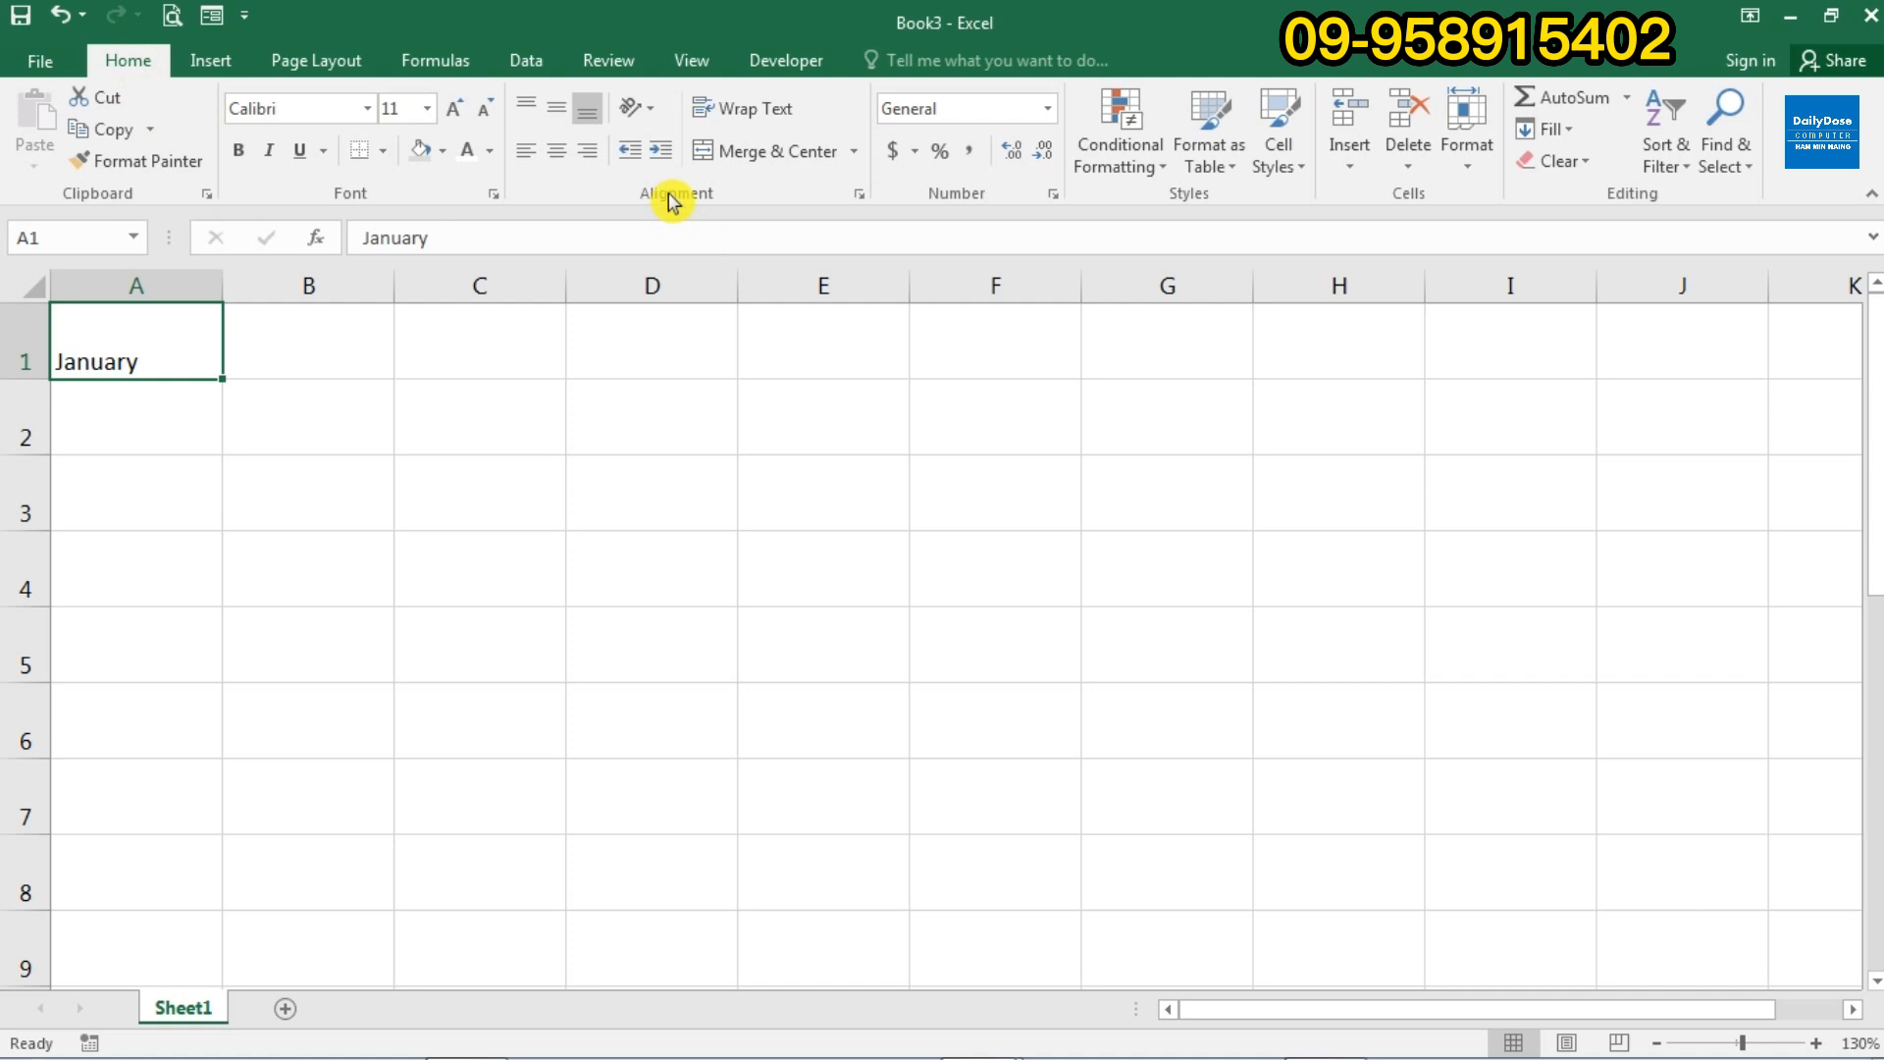
pyautogui.click(592, 117)
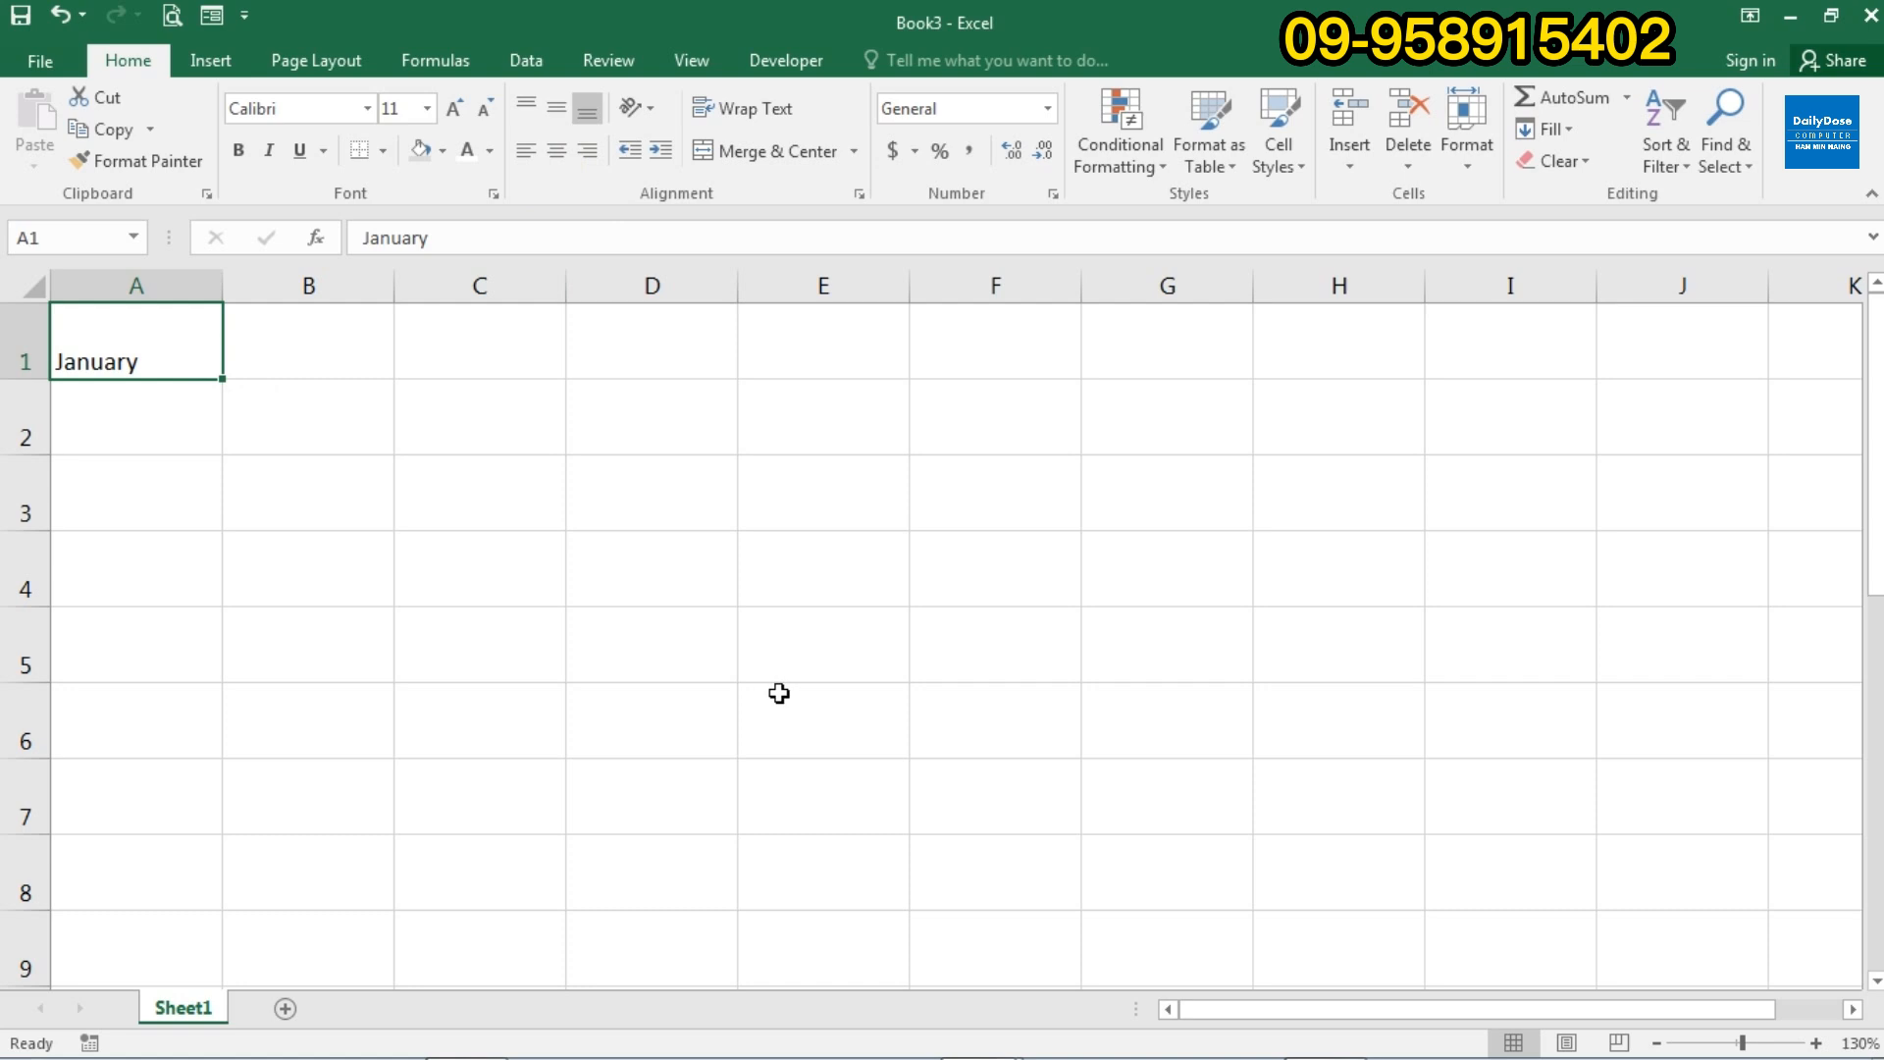
pyautogui.click(31, 286)
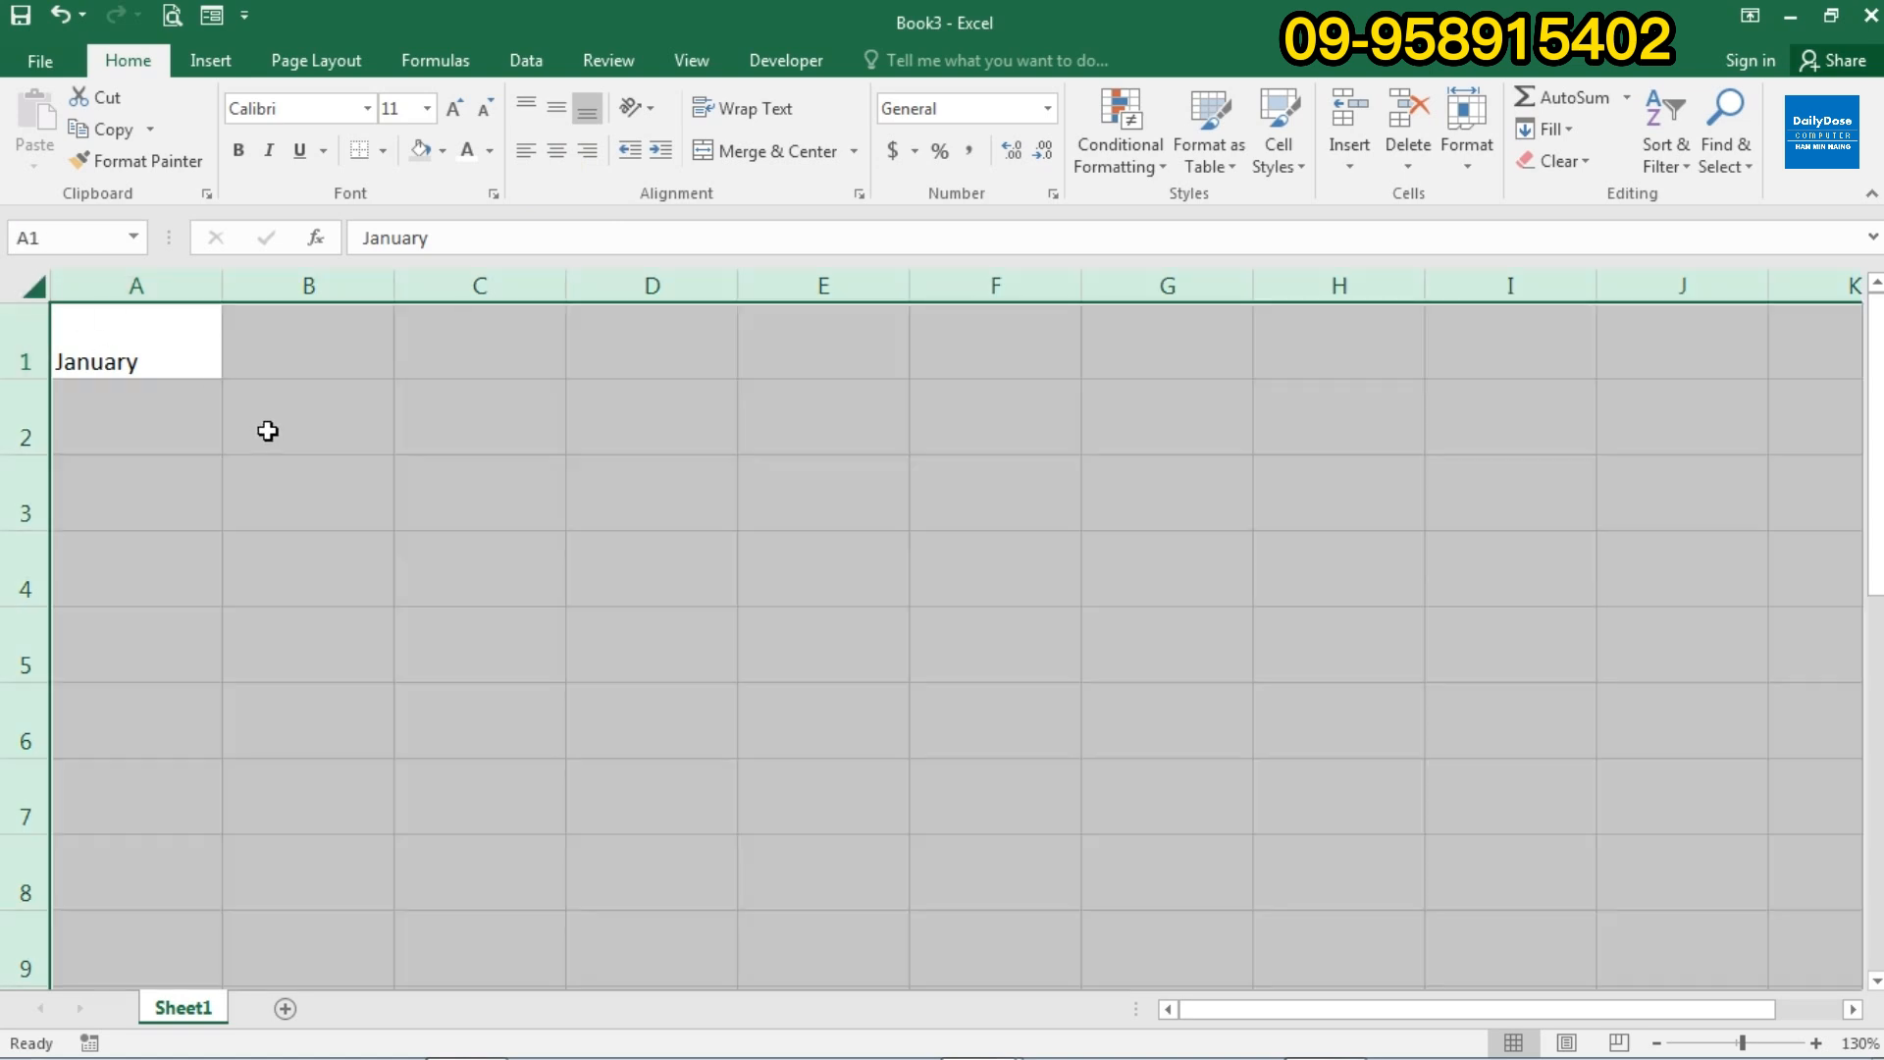
pyautogui.click(557, 119)
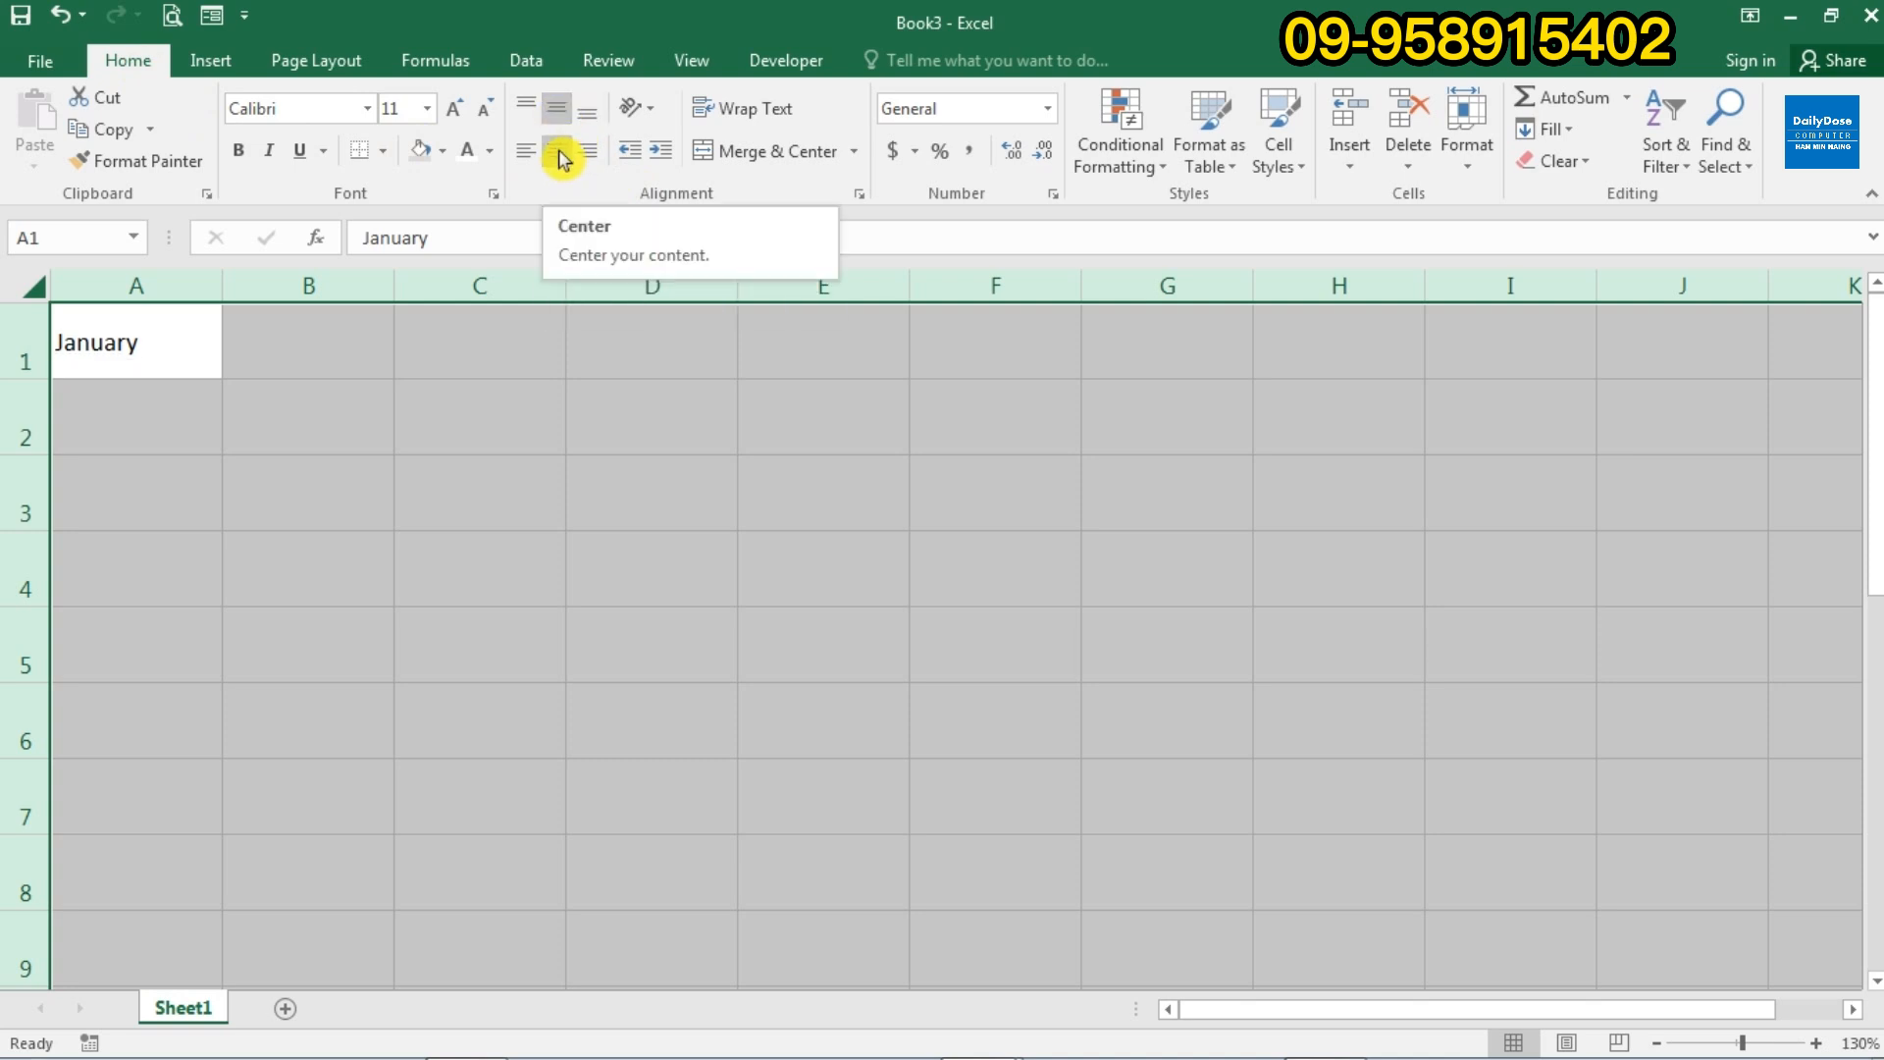
pyautogui.click(560, 154)
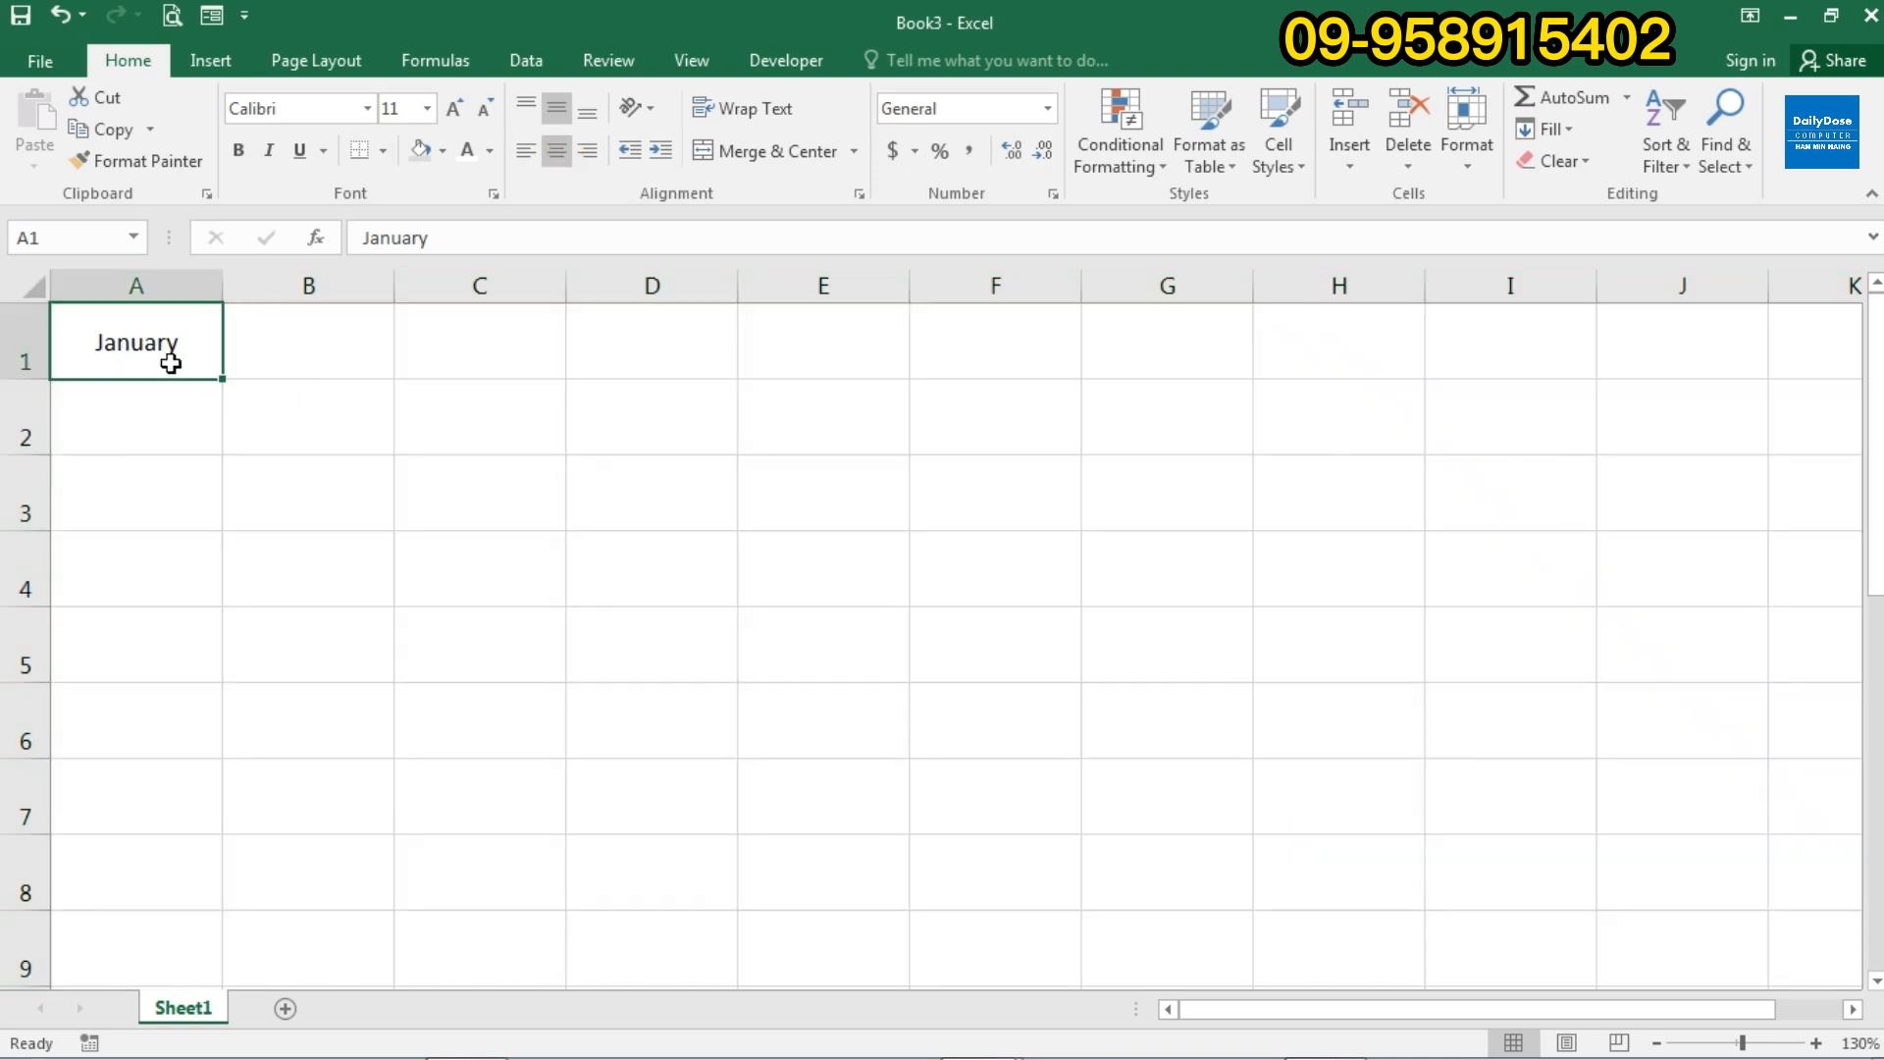
pyautogui.moveTo(282, 327); pyautogui.dragTo(1432, 905)
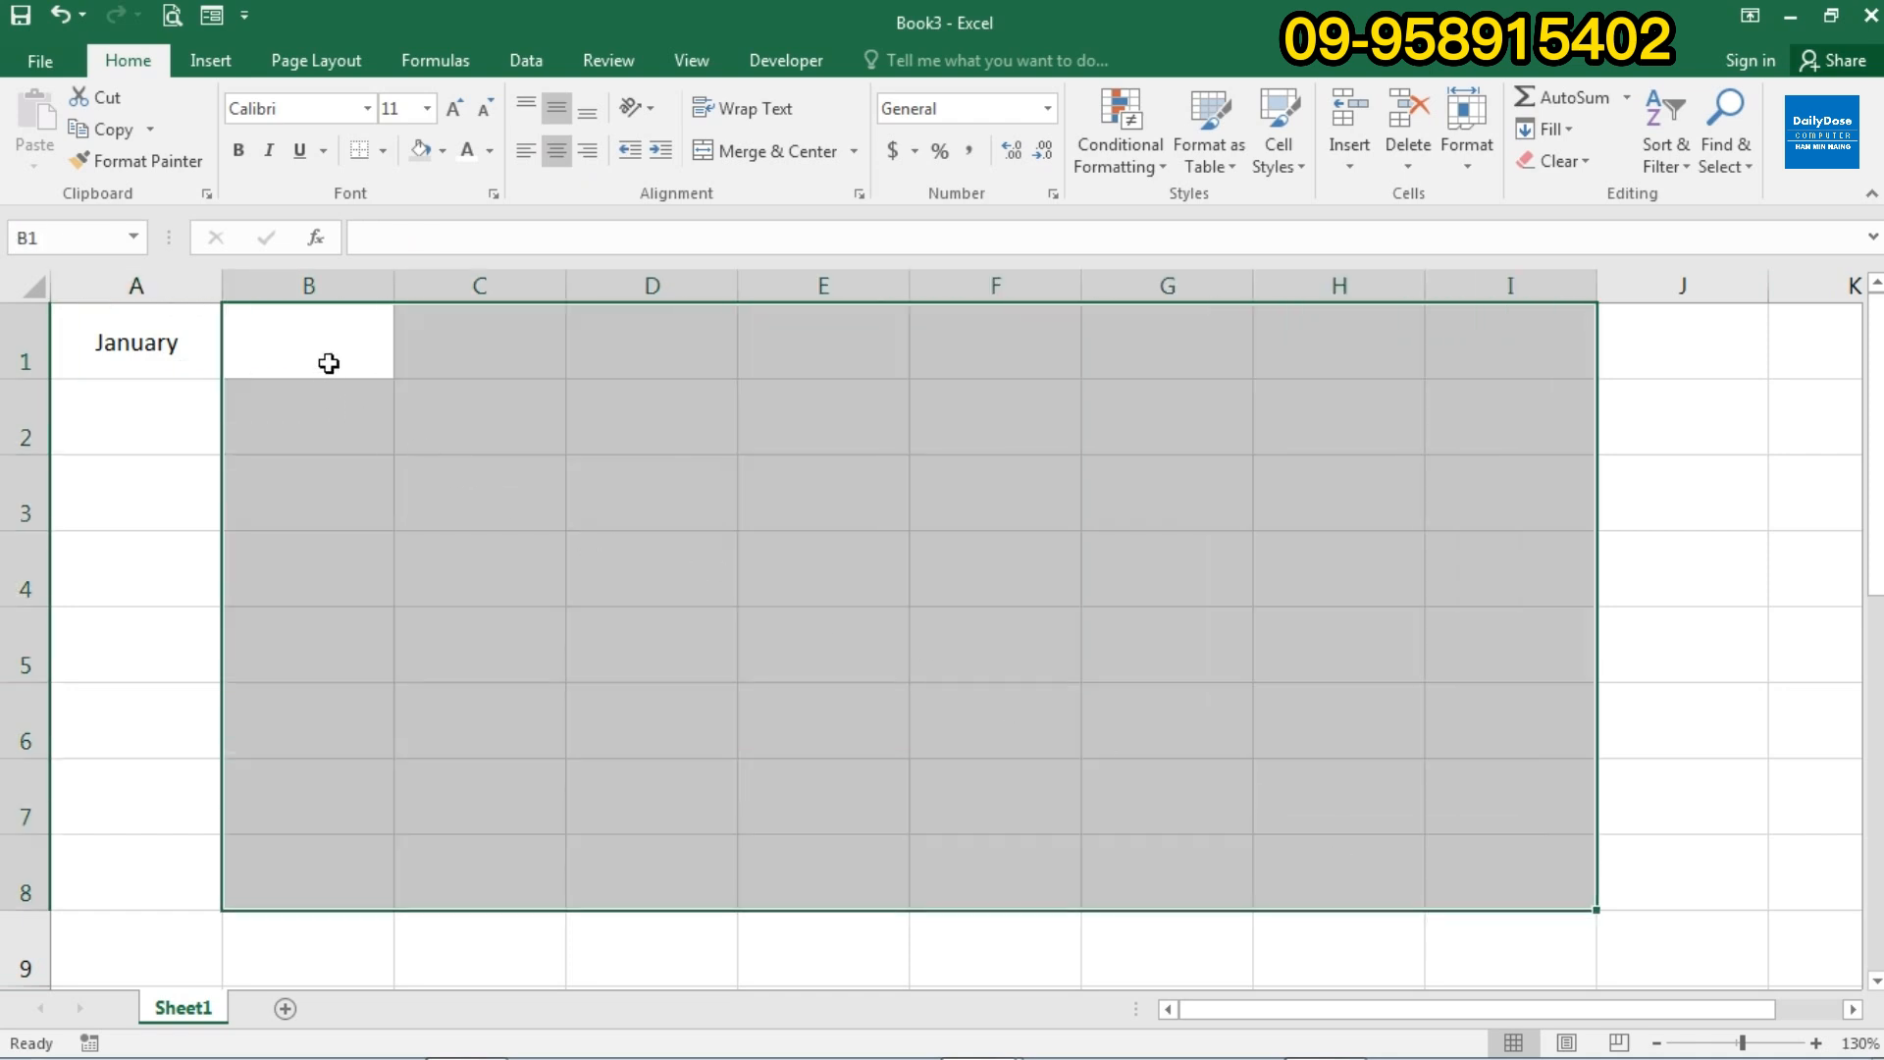
pyautogui.click(326, 363)
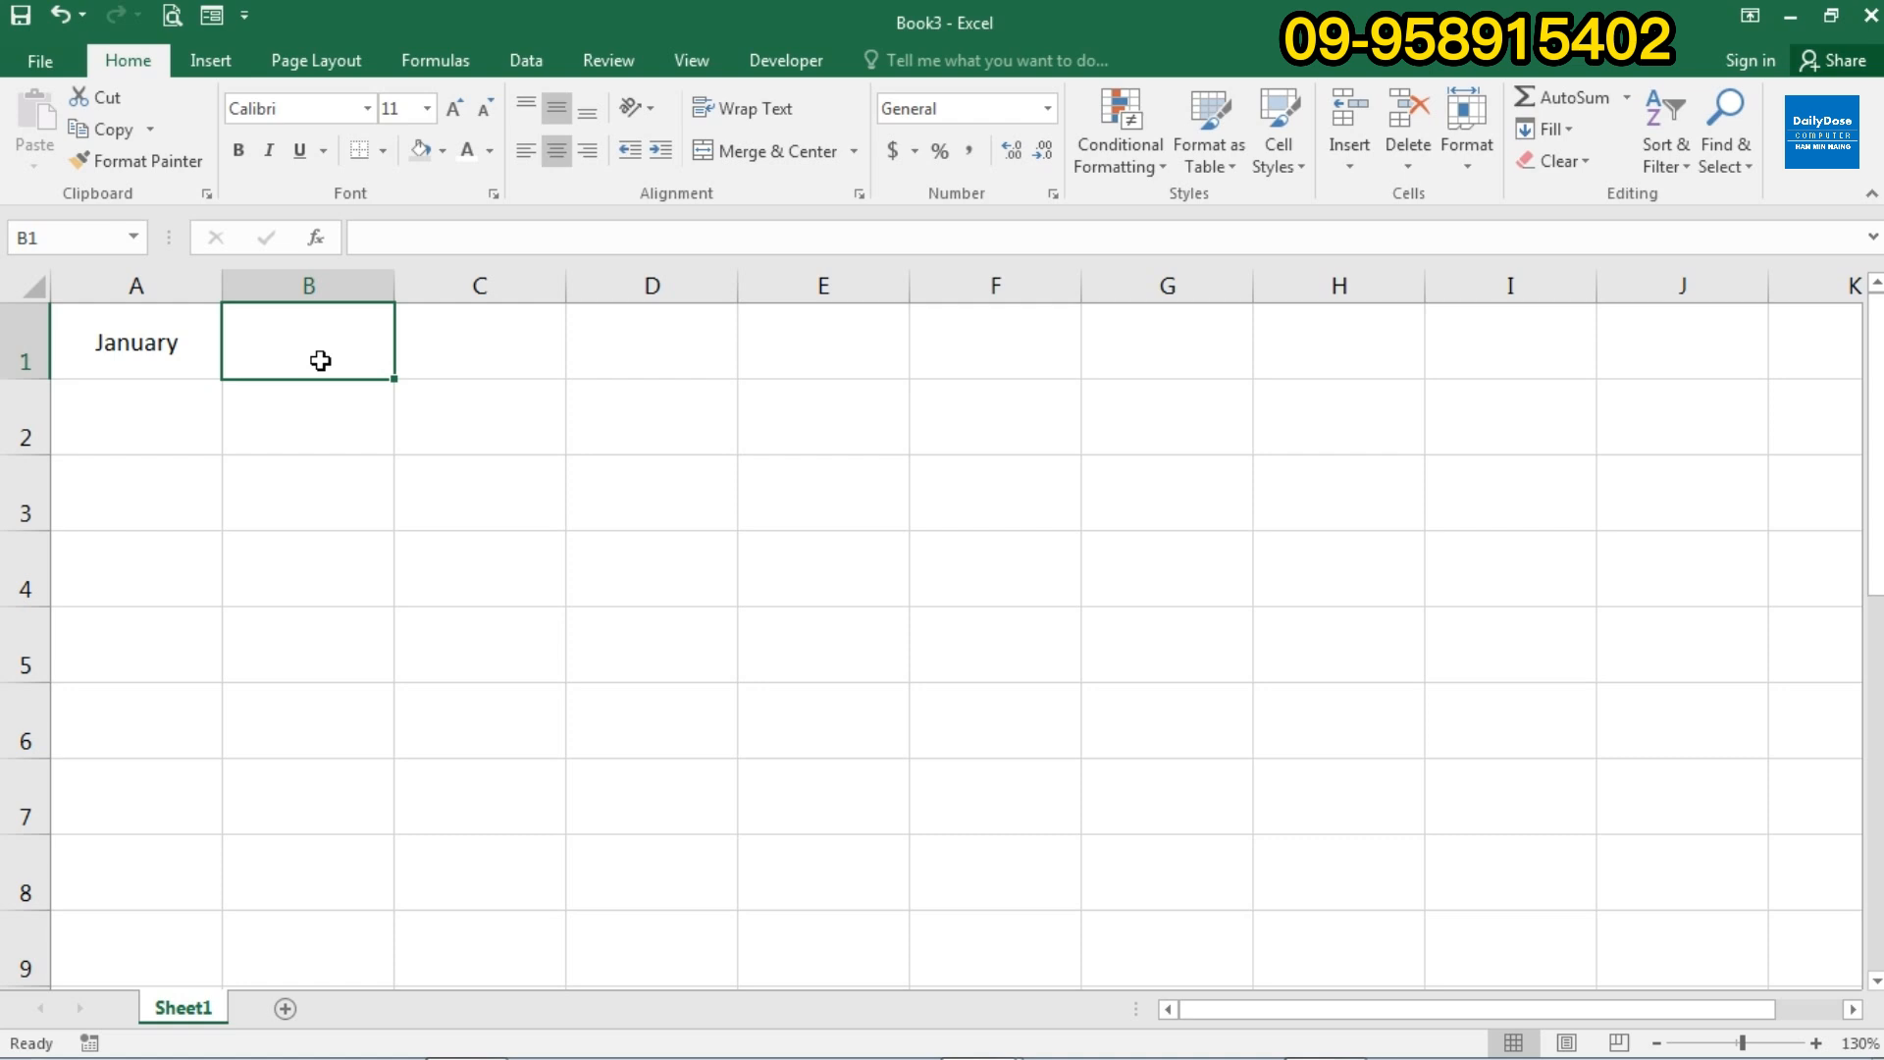
# Fill the month series from January in A1 down column A to July in A7.
pyautogui.click(172, 356)
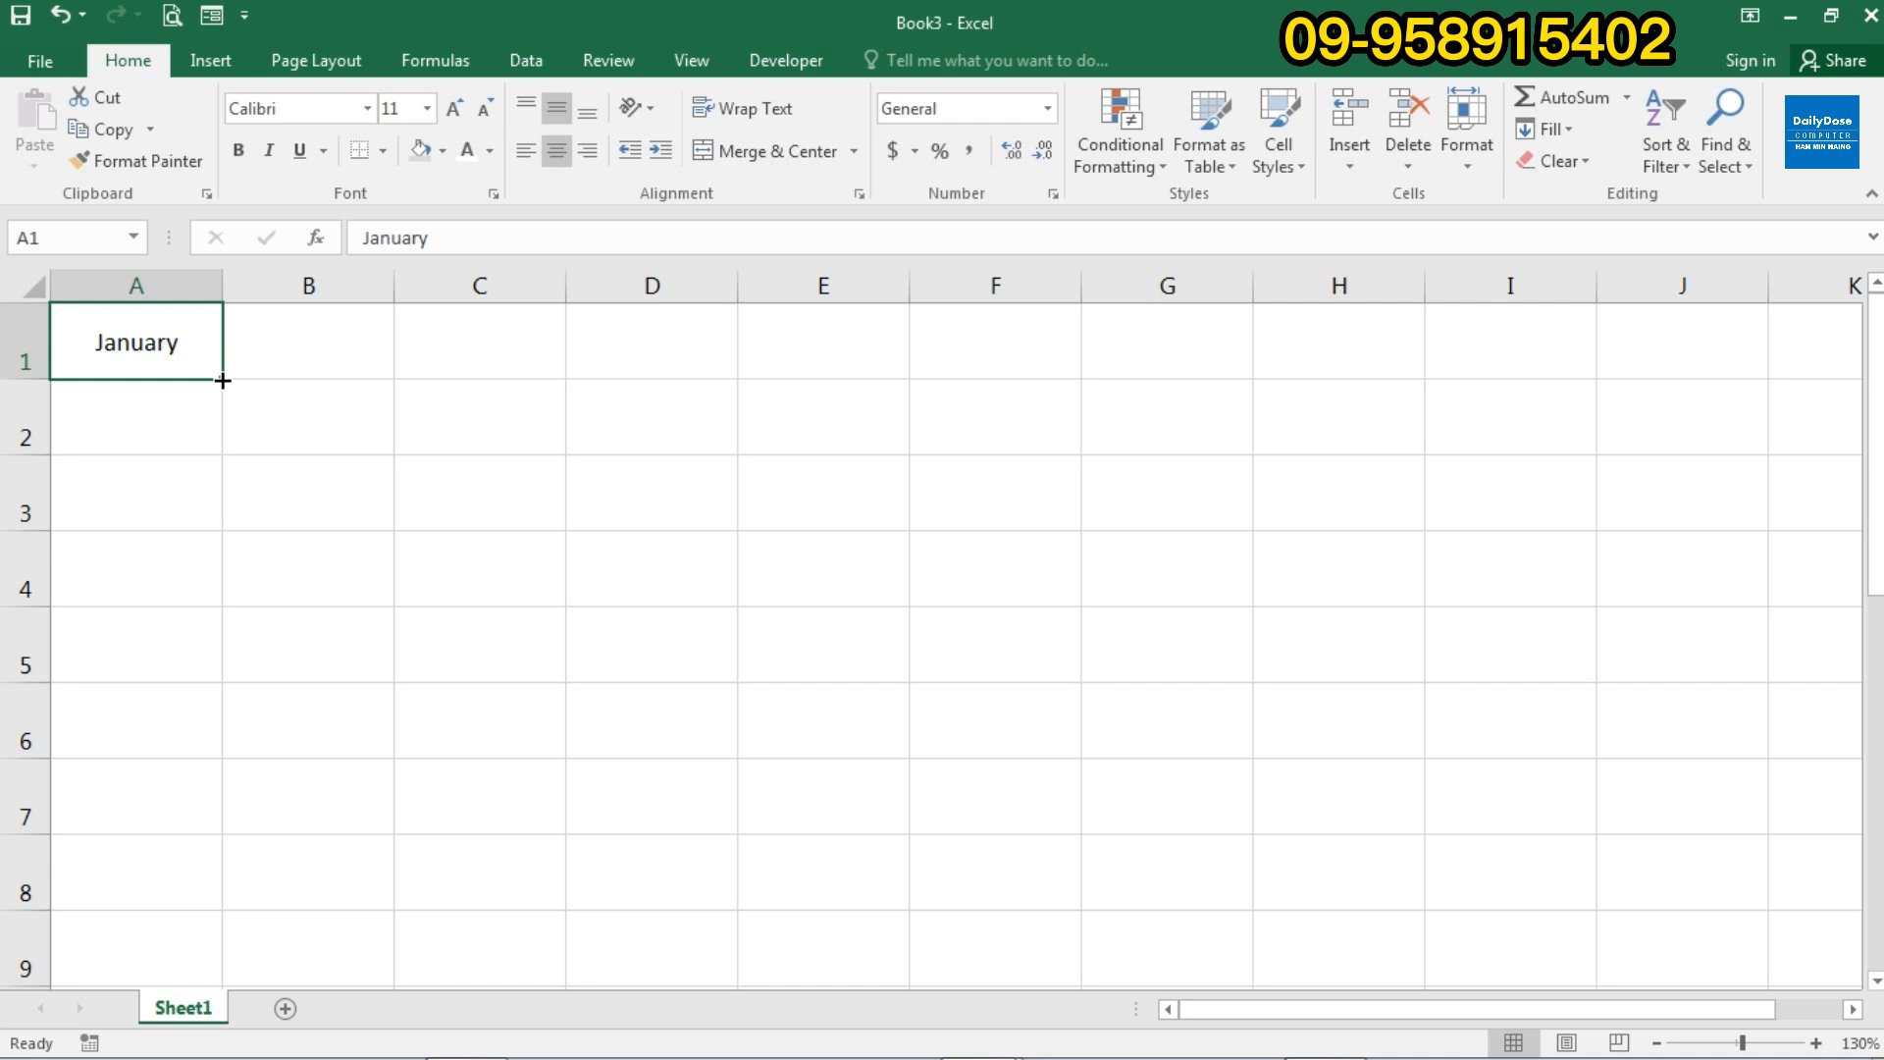
pyautogui.moveTo(223, 381); pyautogui.dragTo(246, 814)
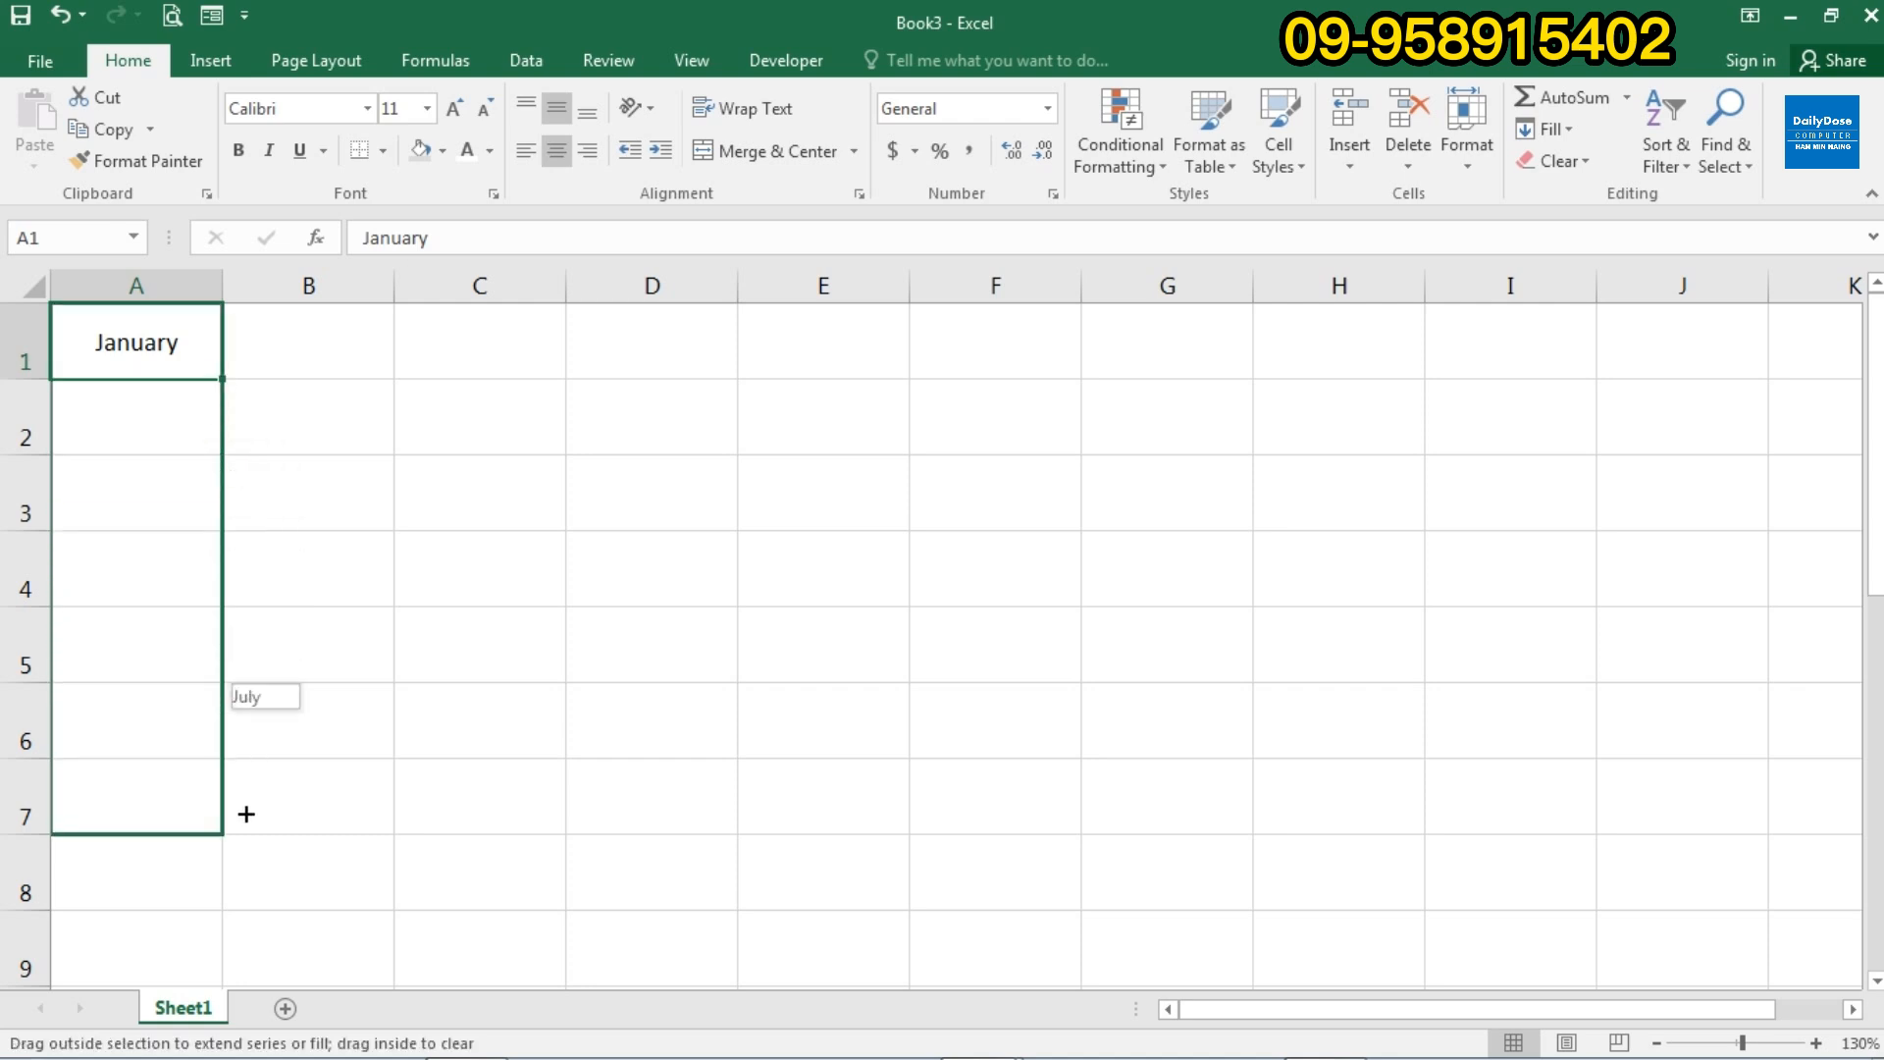
pyautogui.moveTo(246, 813); pyautogui.dragTo(246, 813)
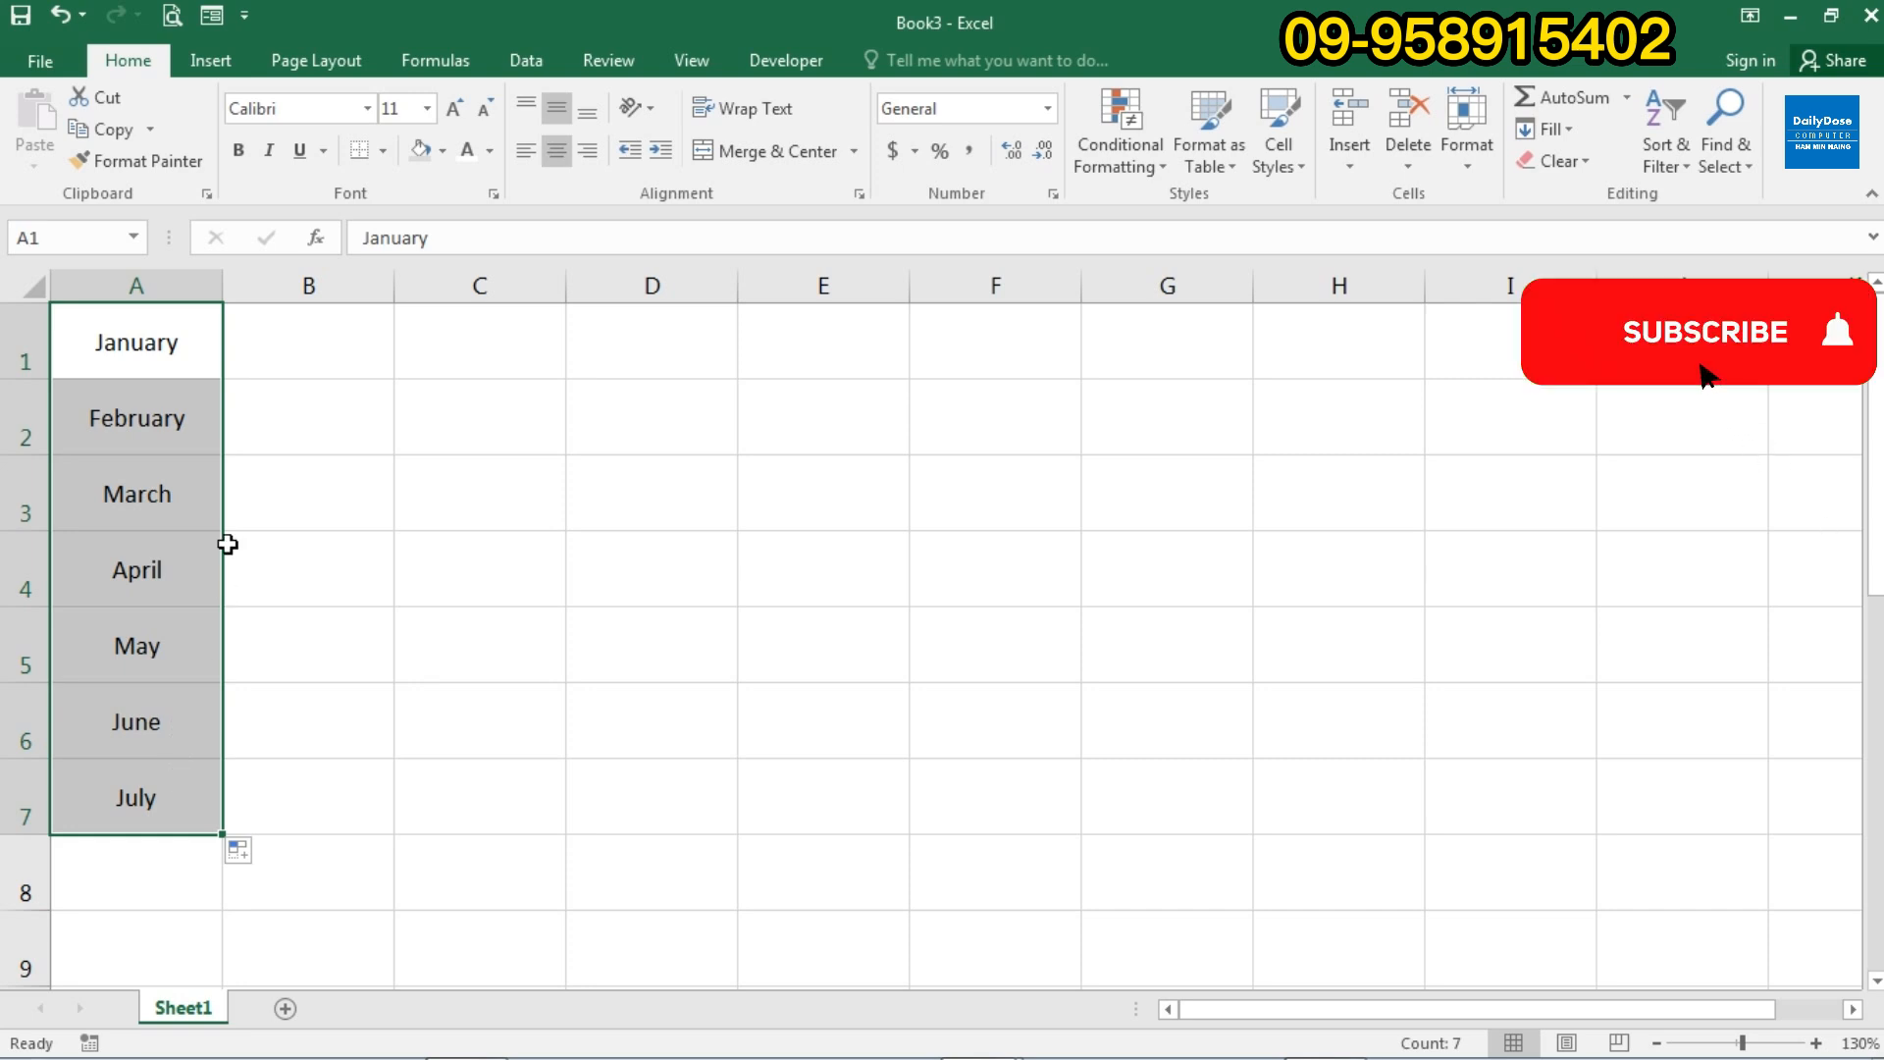
# Fill the month series from January in A1 across row 1 to May in E1.
pyautogui.click(189, 346)
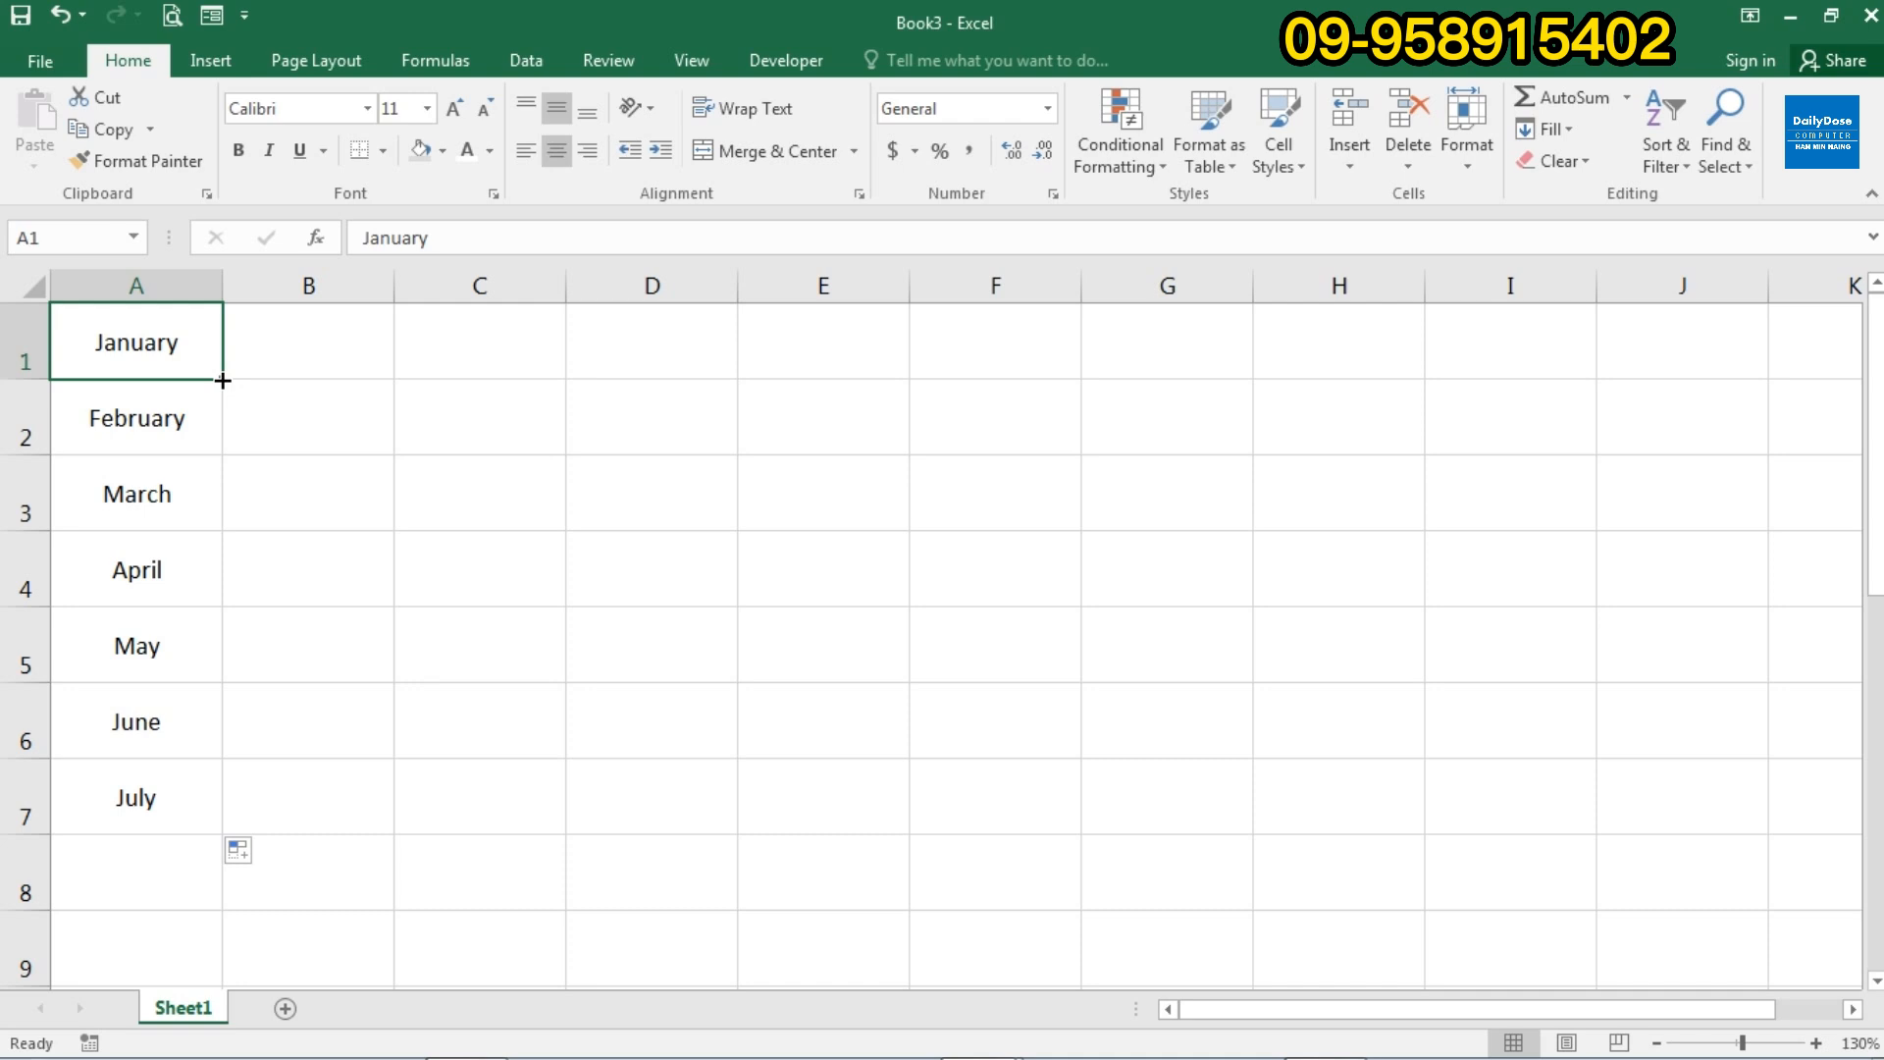
pyautogui.moveTo(223, 381); pyautogui.dragTo(923, 392)
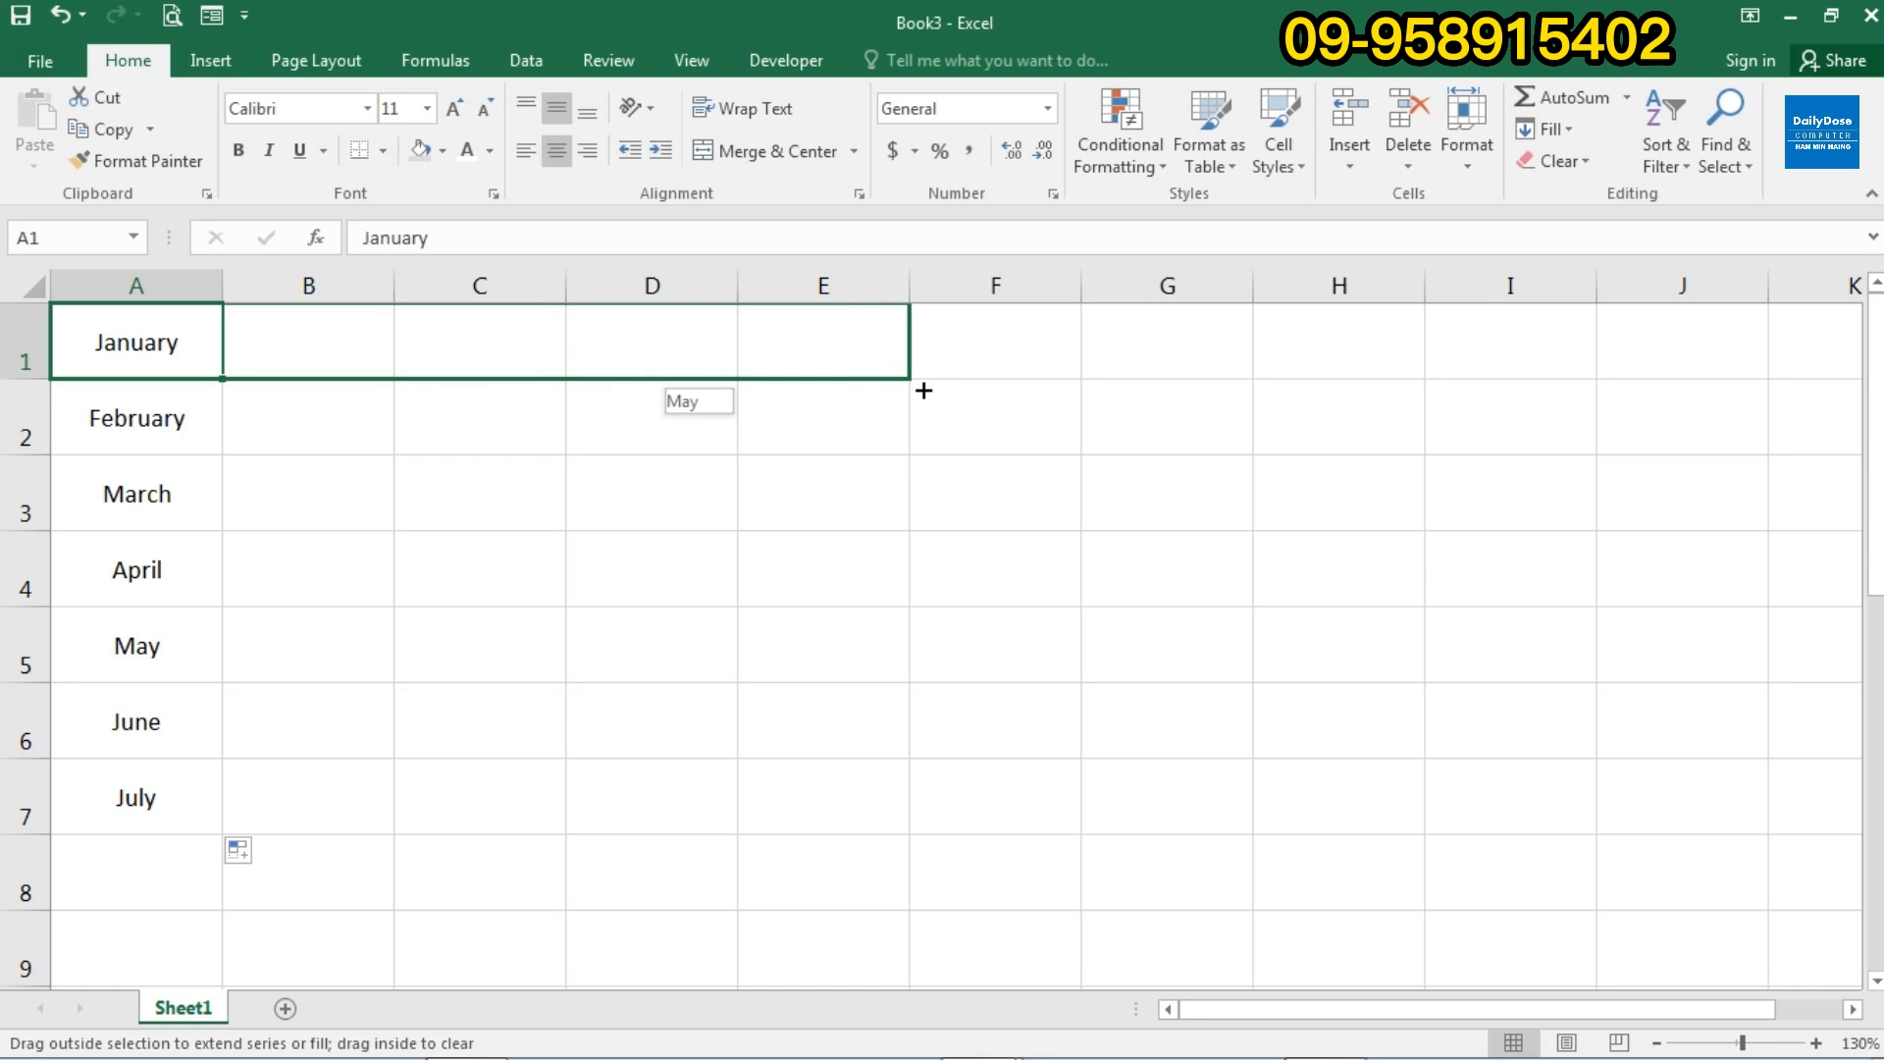
pyautogui.moveTo(924, 392); pyautogui.dragTo(925, 393)
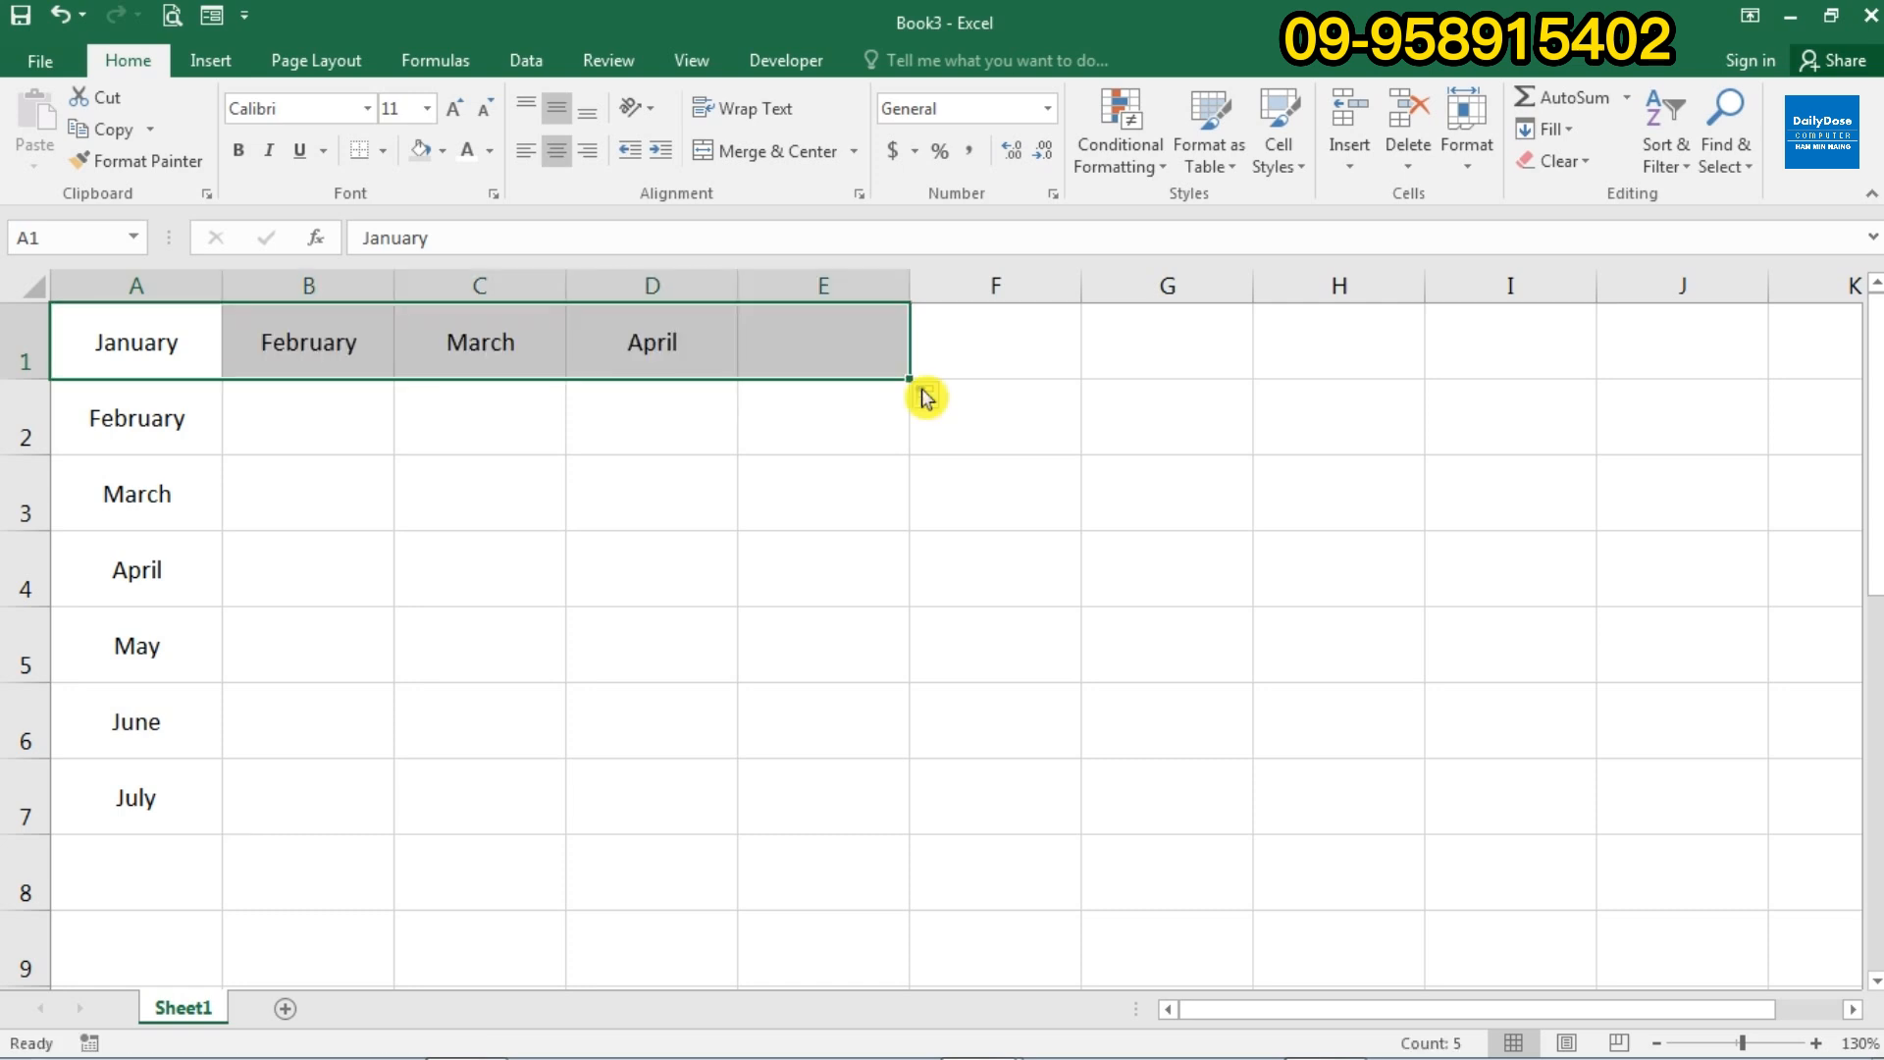
pyautogui.click(177, 350)
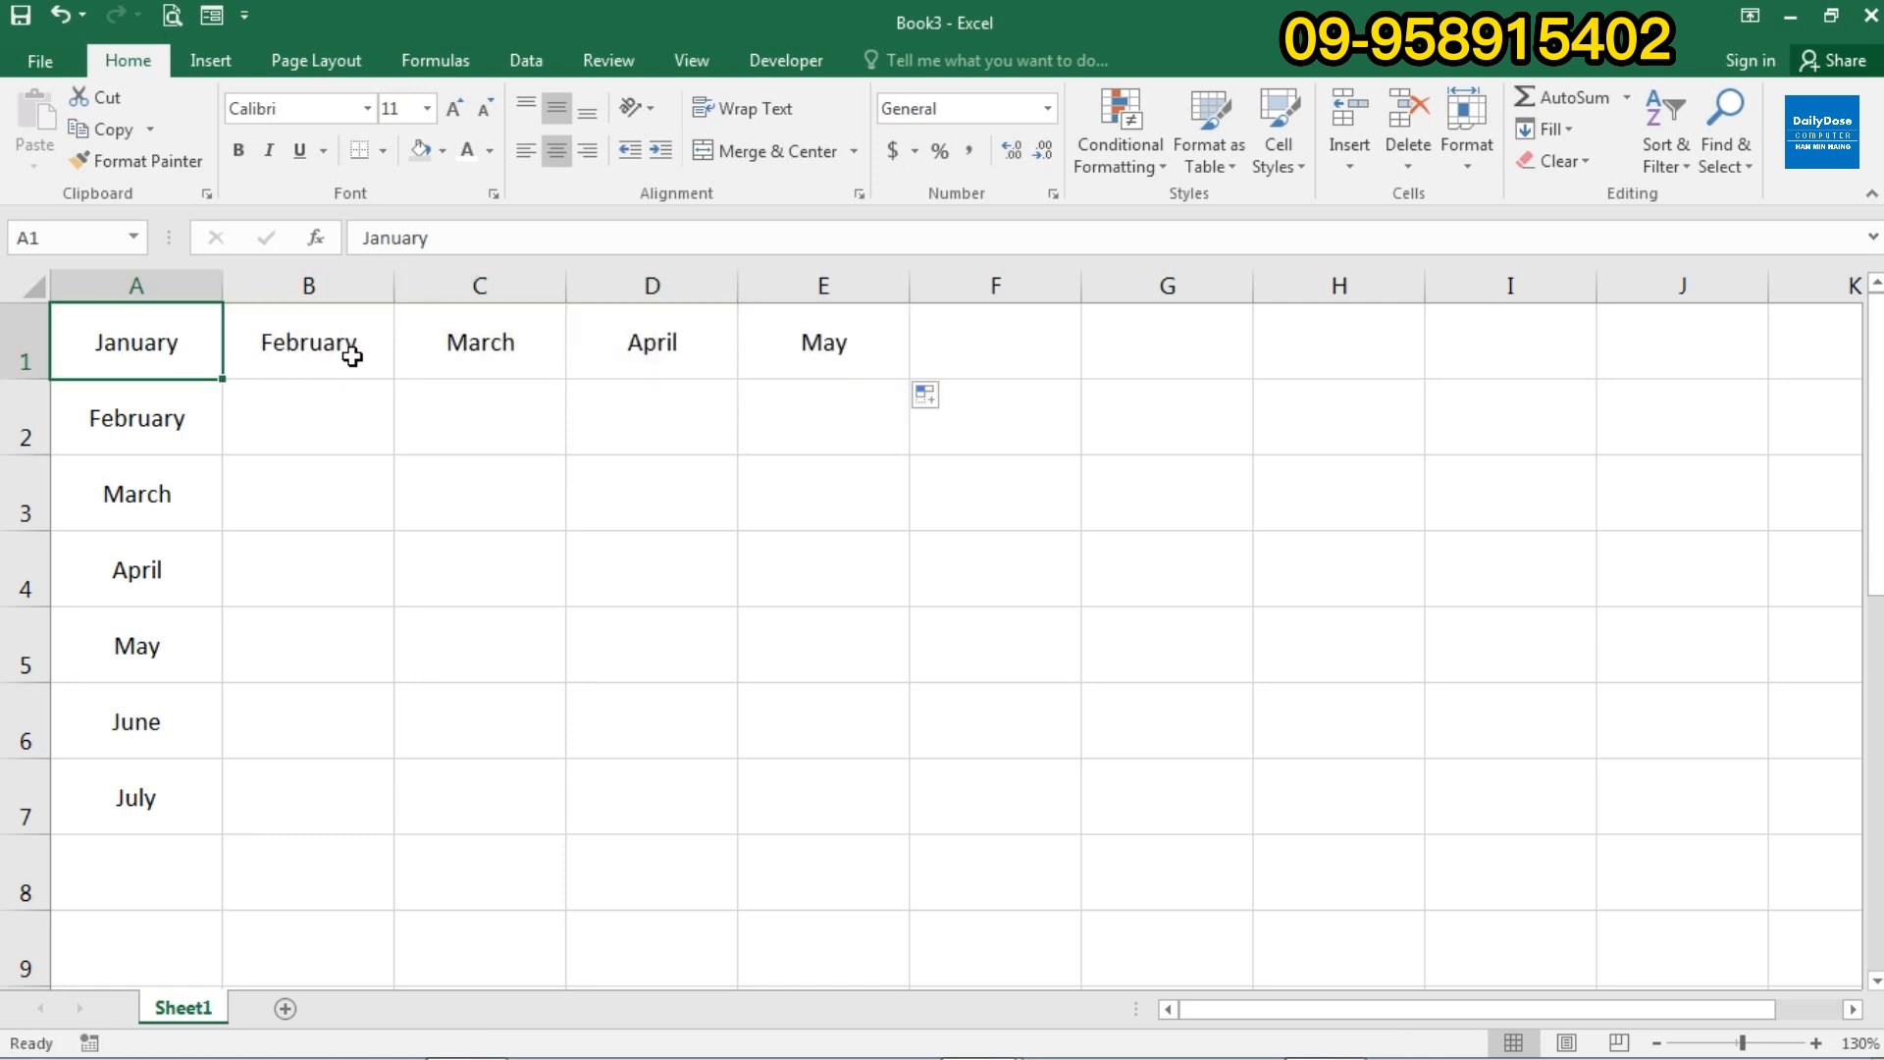
pyautogui.click(349, 353)
pyautogui.click(471, 362)
pyautogui.click(649, 364)
pyautogui.click(785, 358)
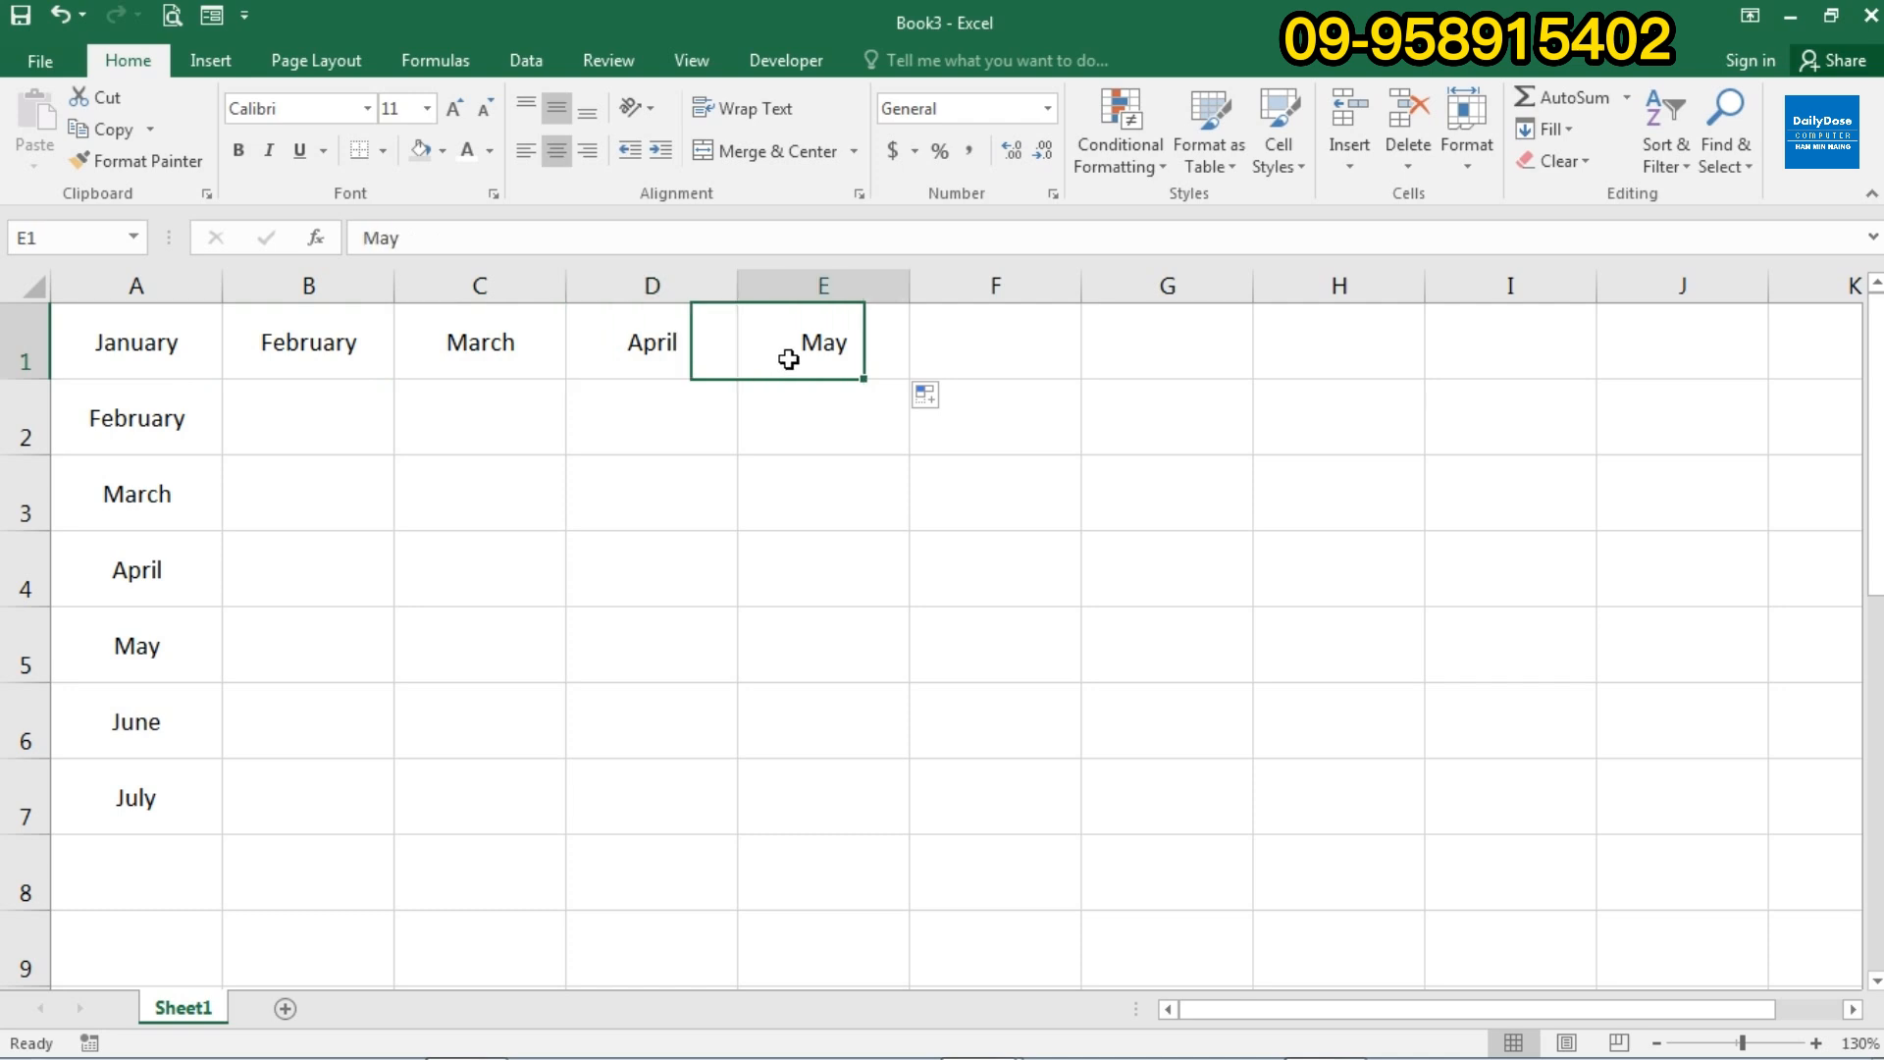
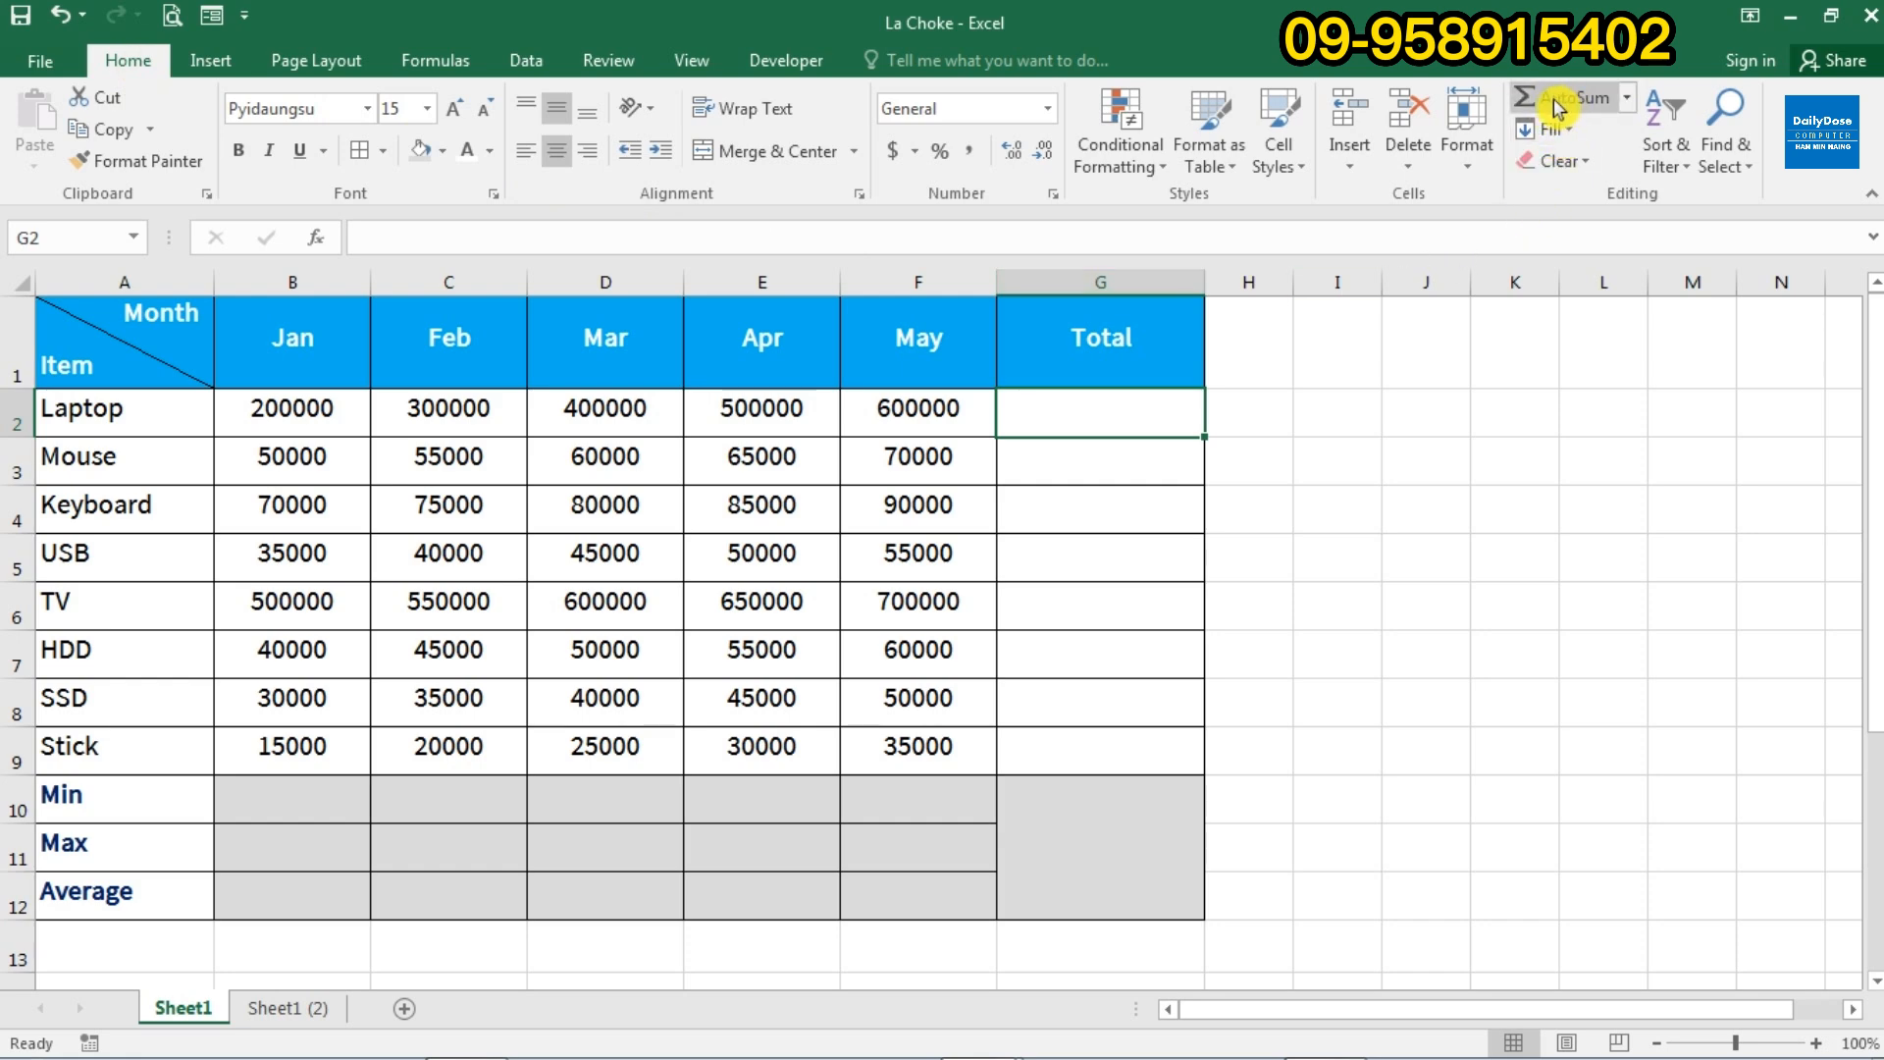
# Total the Laptop row's Jan to May amounts in G2 with the AutoSum formula =SUM(B2:F2).
pyautogui.click(1631, 105)
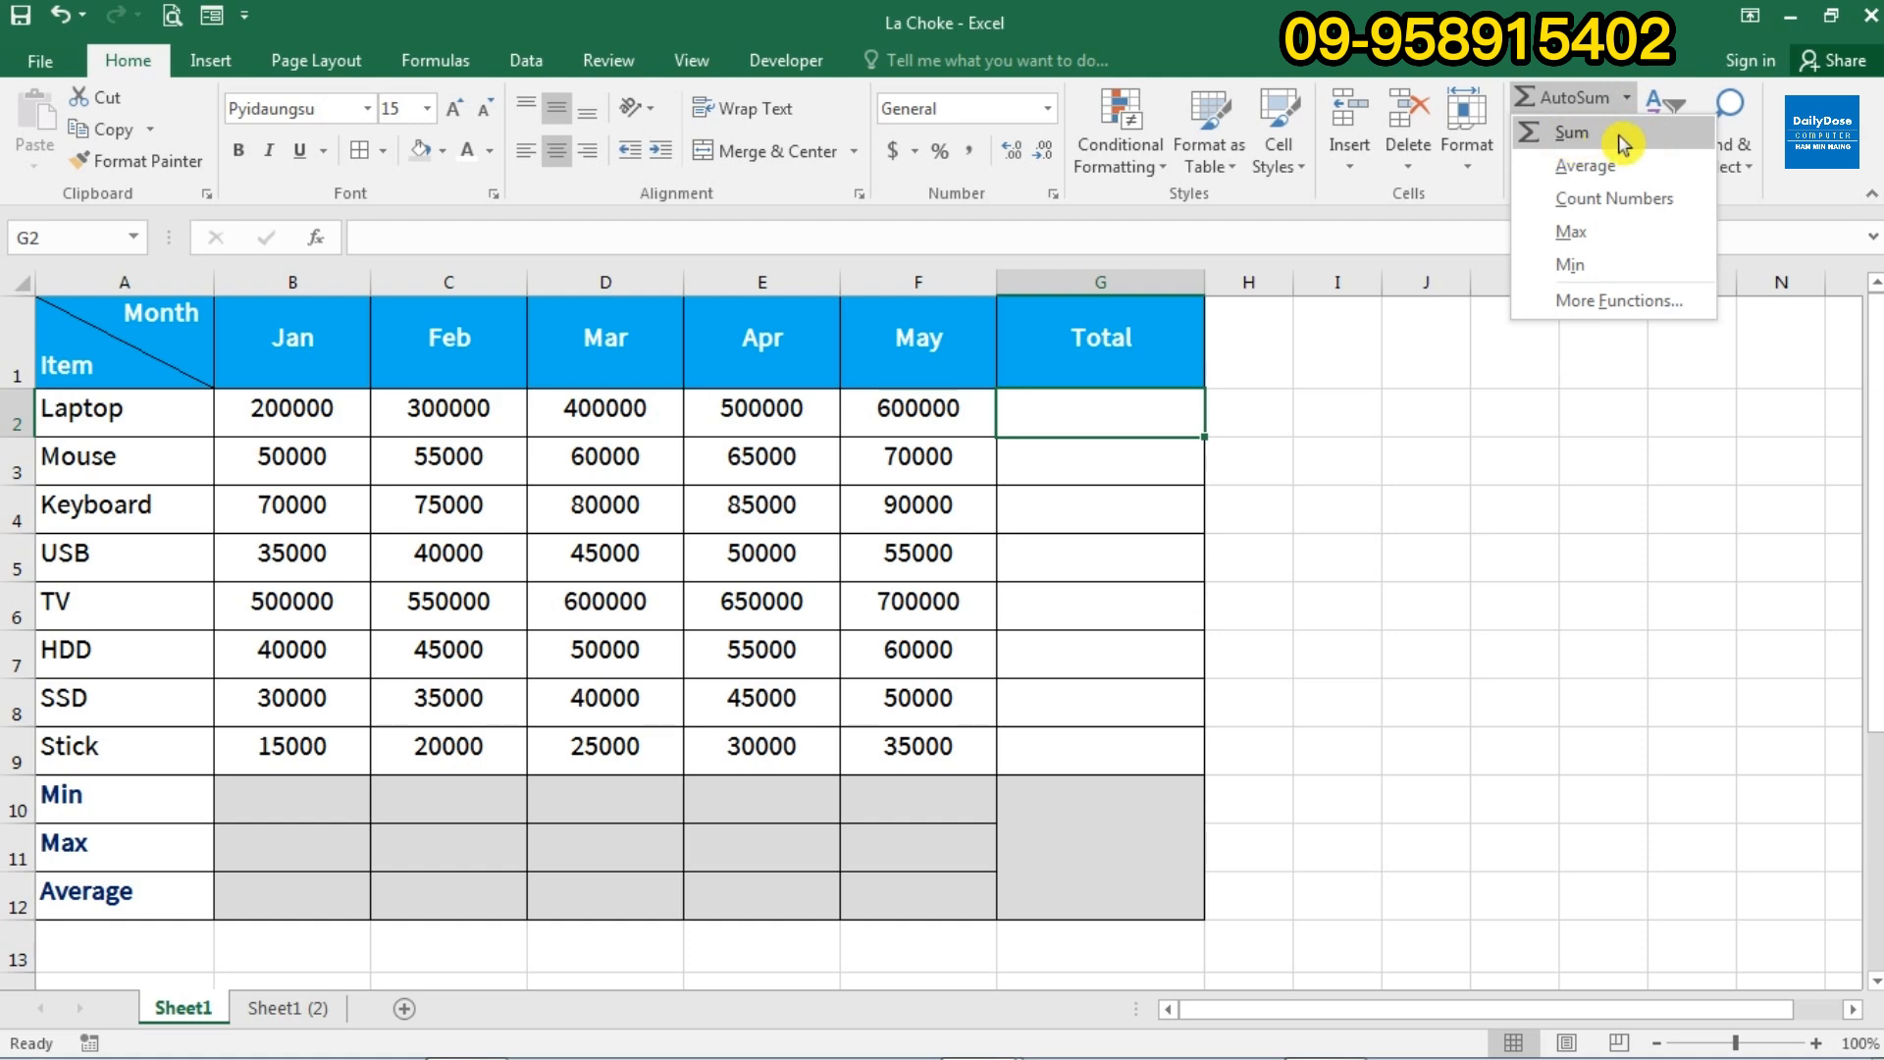
pyautogui.click(1621, 144)
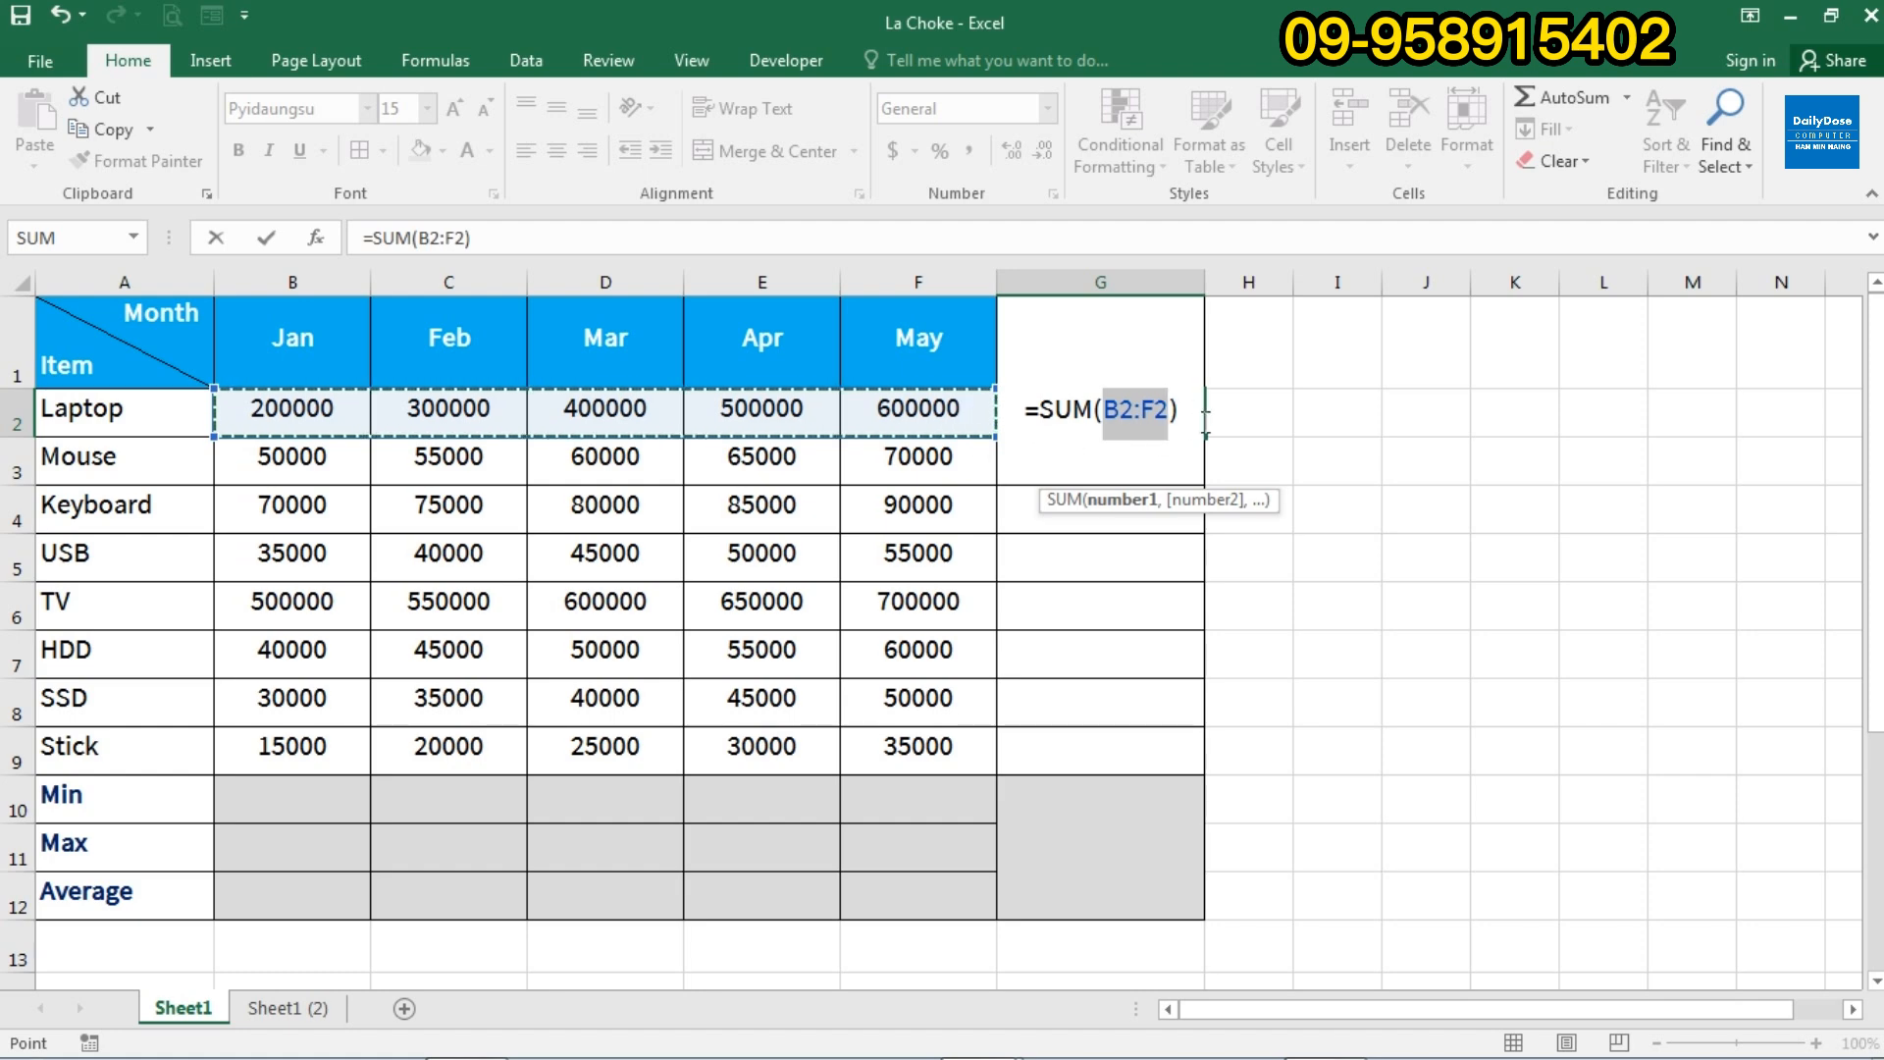
pyautogui.press('Return')
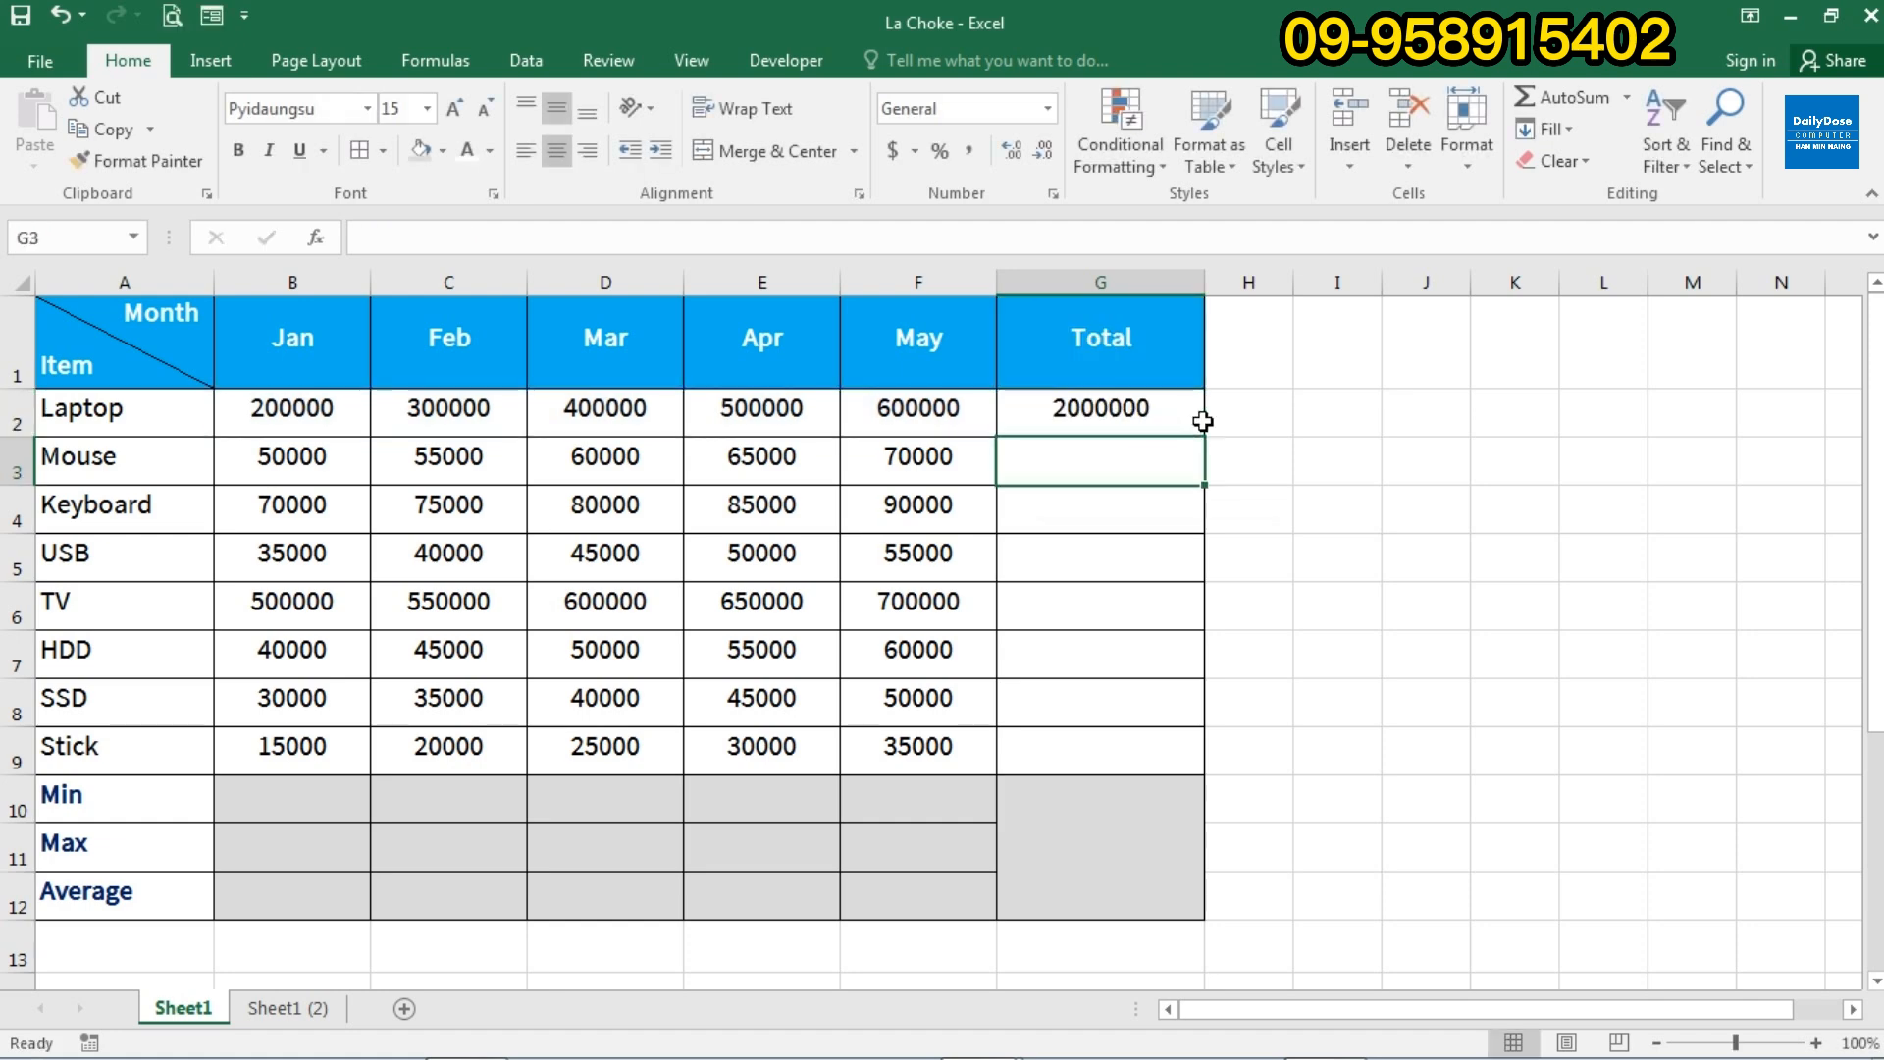
pyautogui.click(1151, 418)
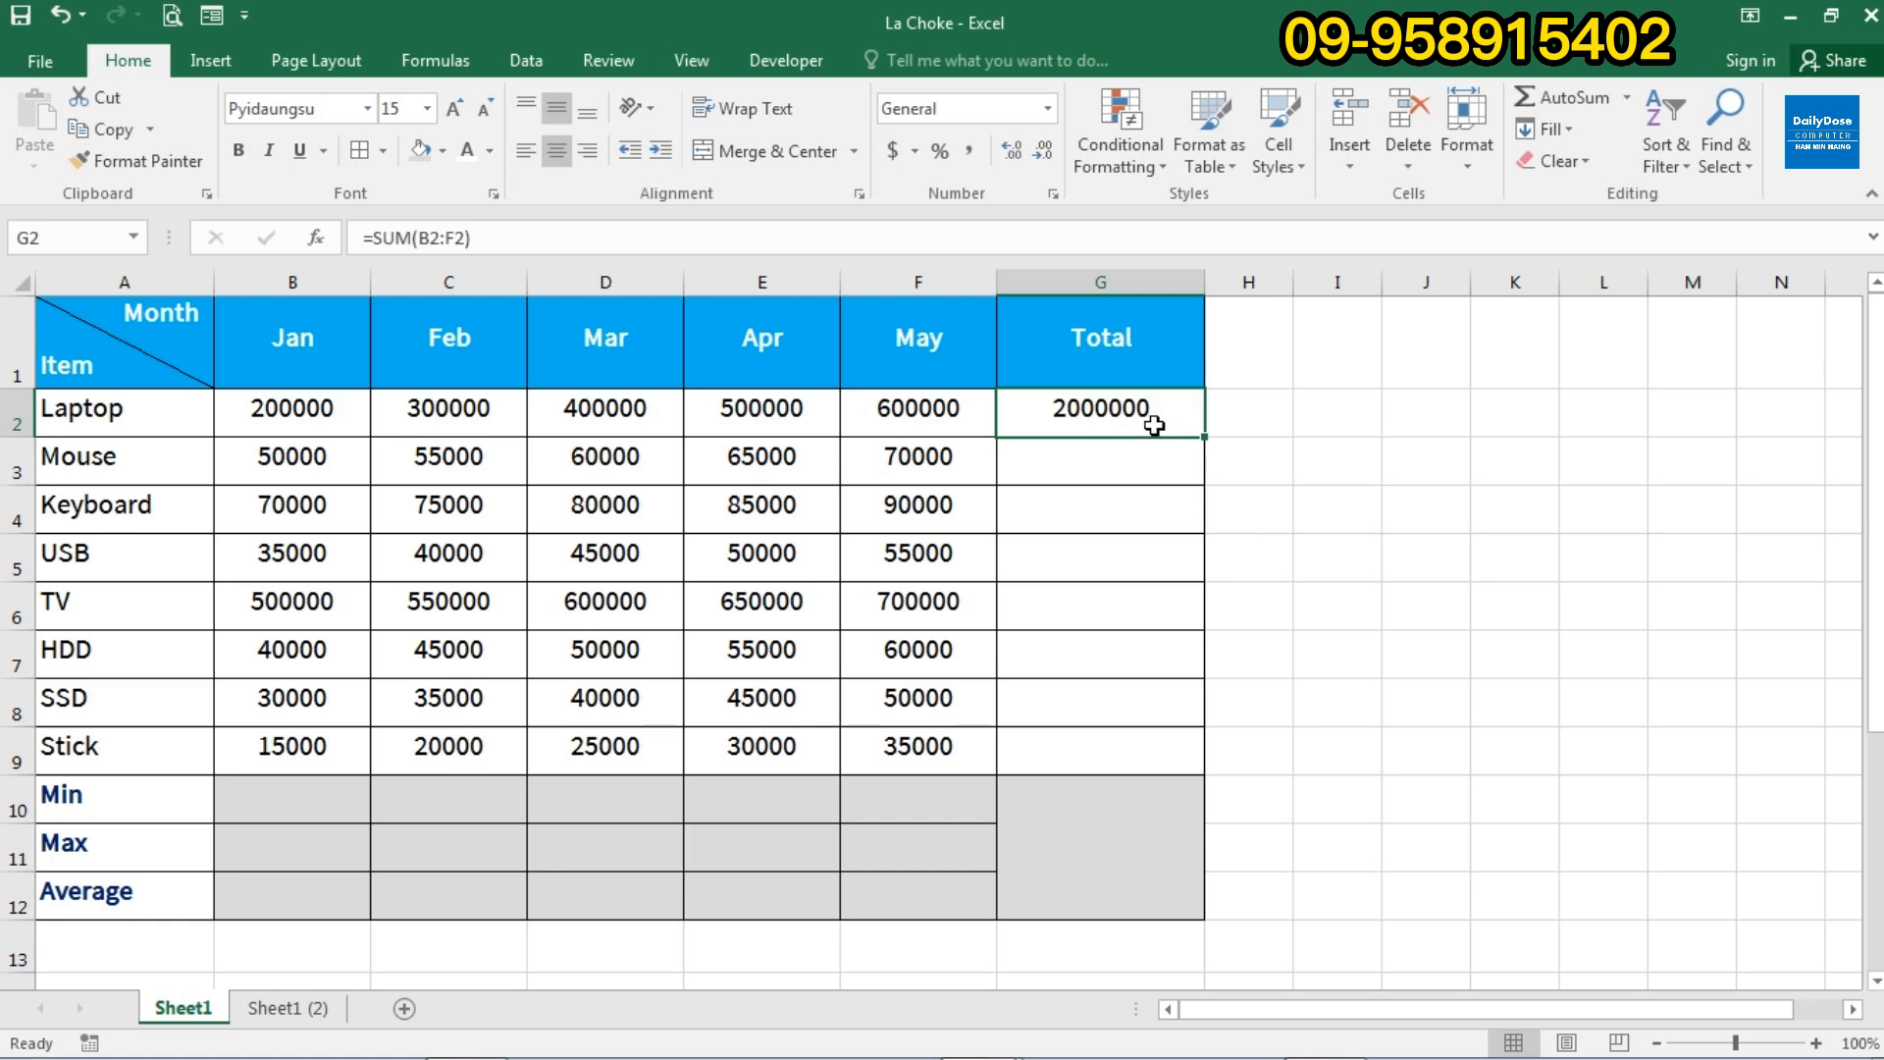
# Clear the Laptop total in G2 and re-enter it as the formula =SUM(B2:F2).
pyautogui.click(126, 412)
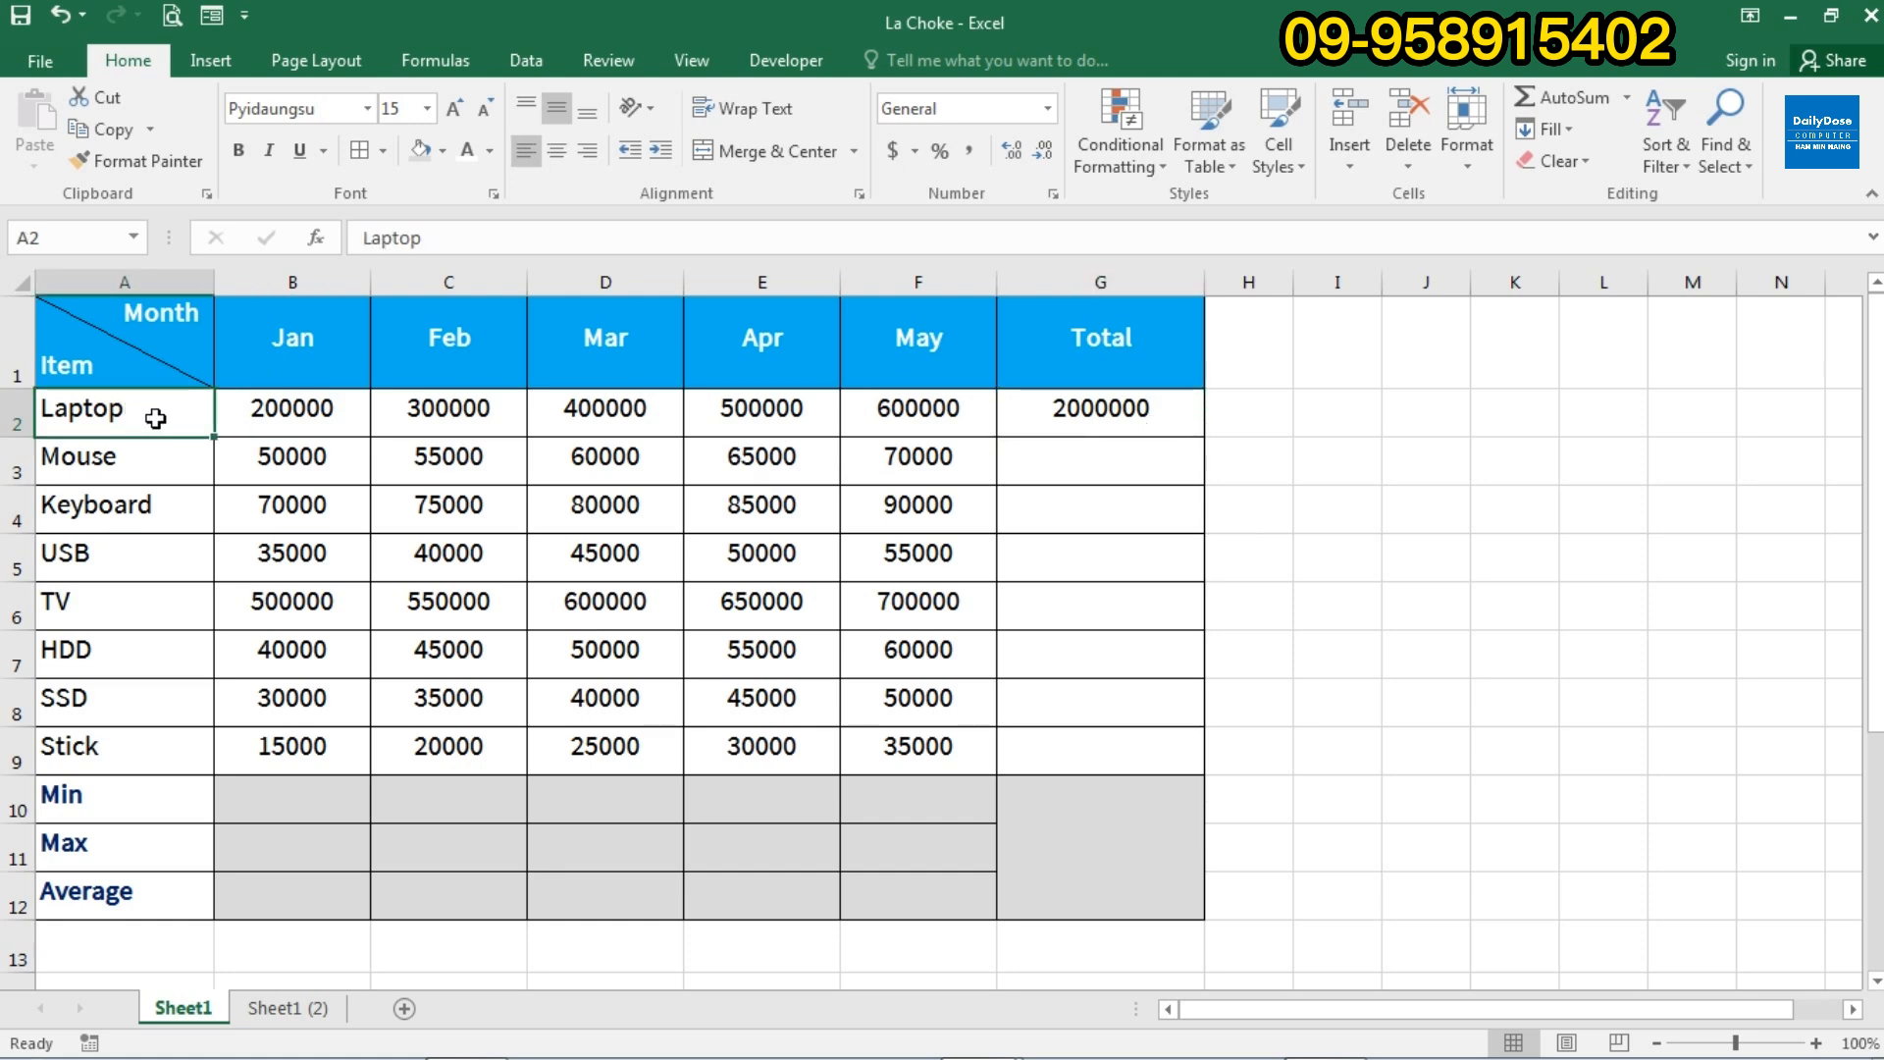
pyautogui.click(1042, 427)
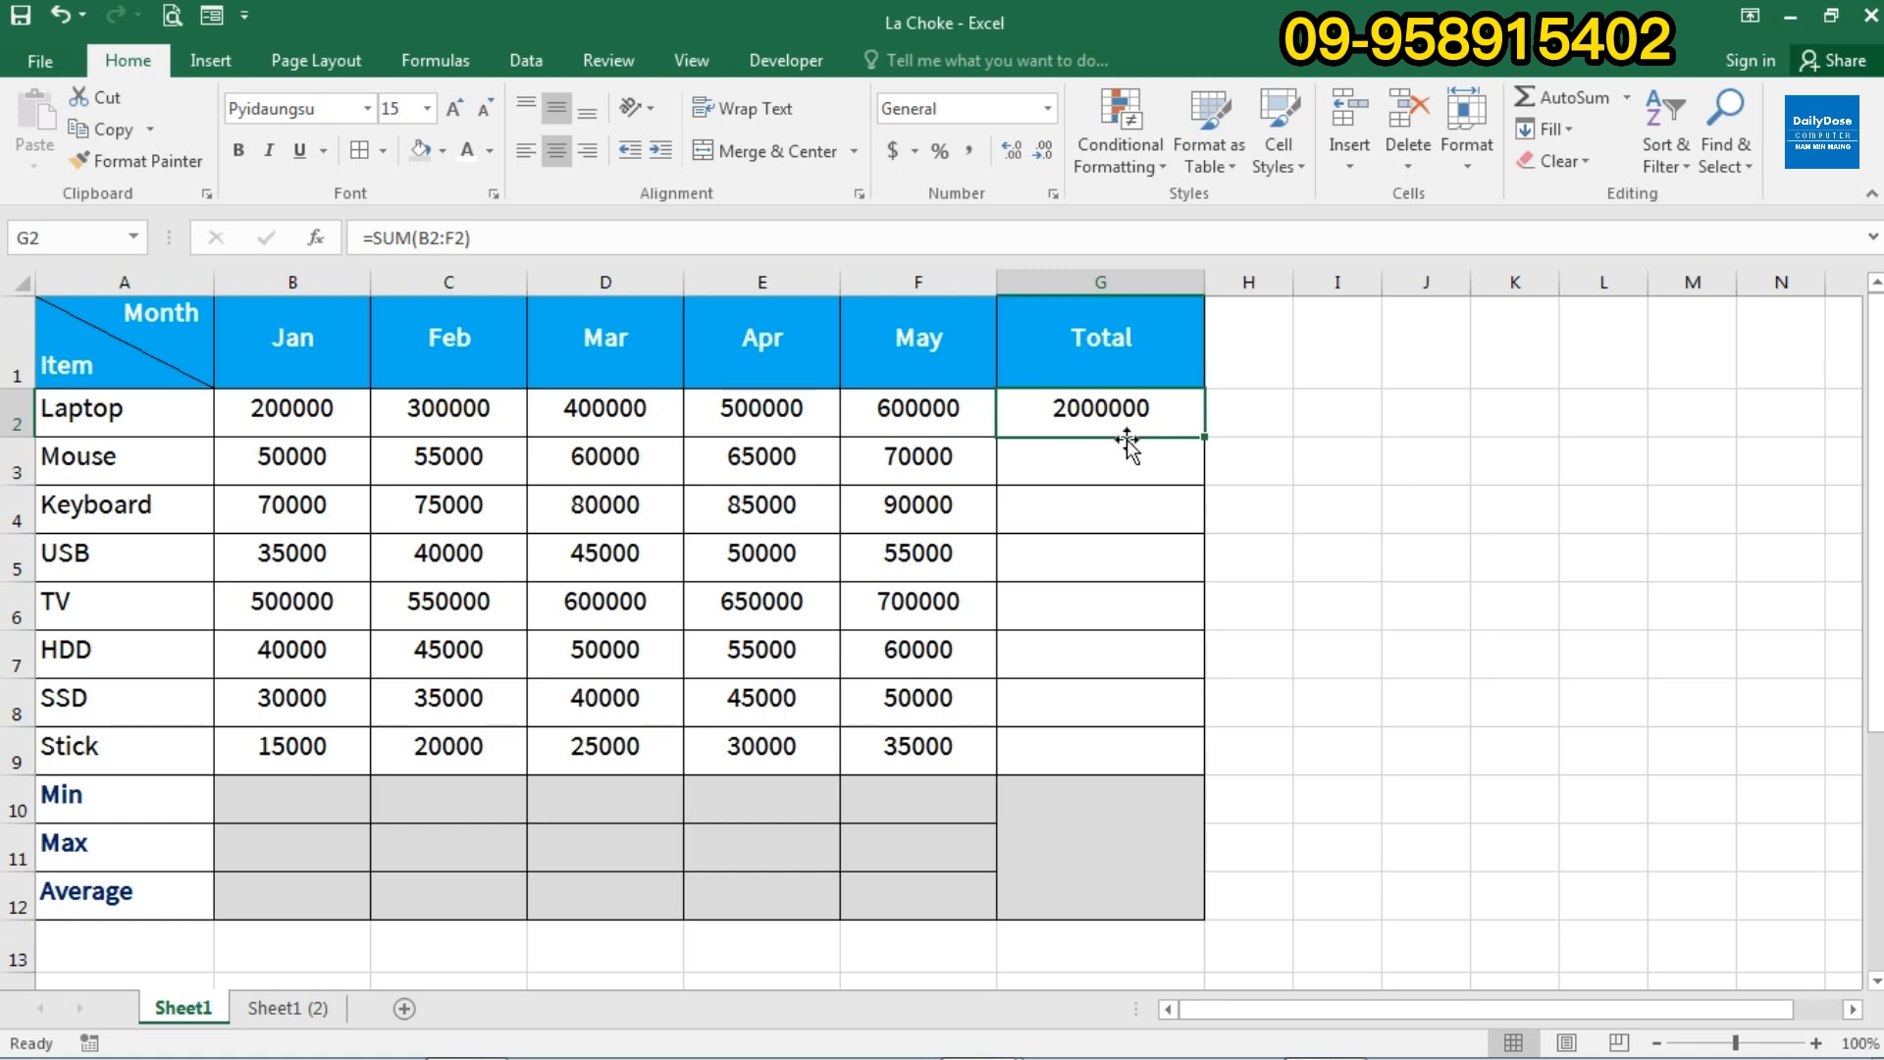
pyautogui.press('Delete')
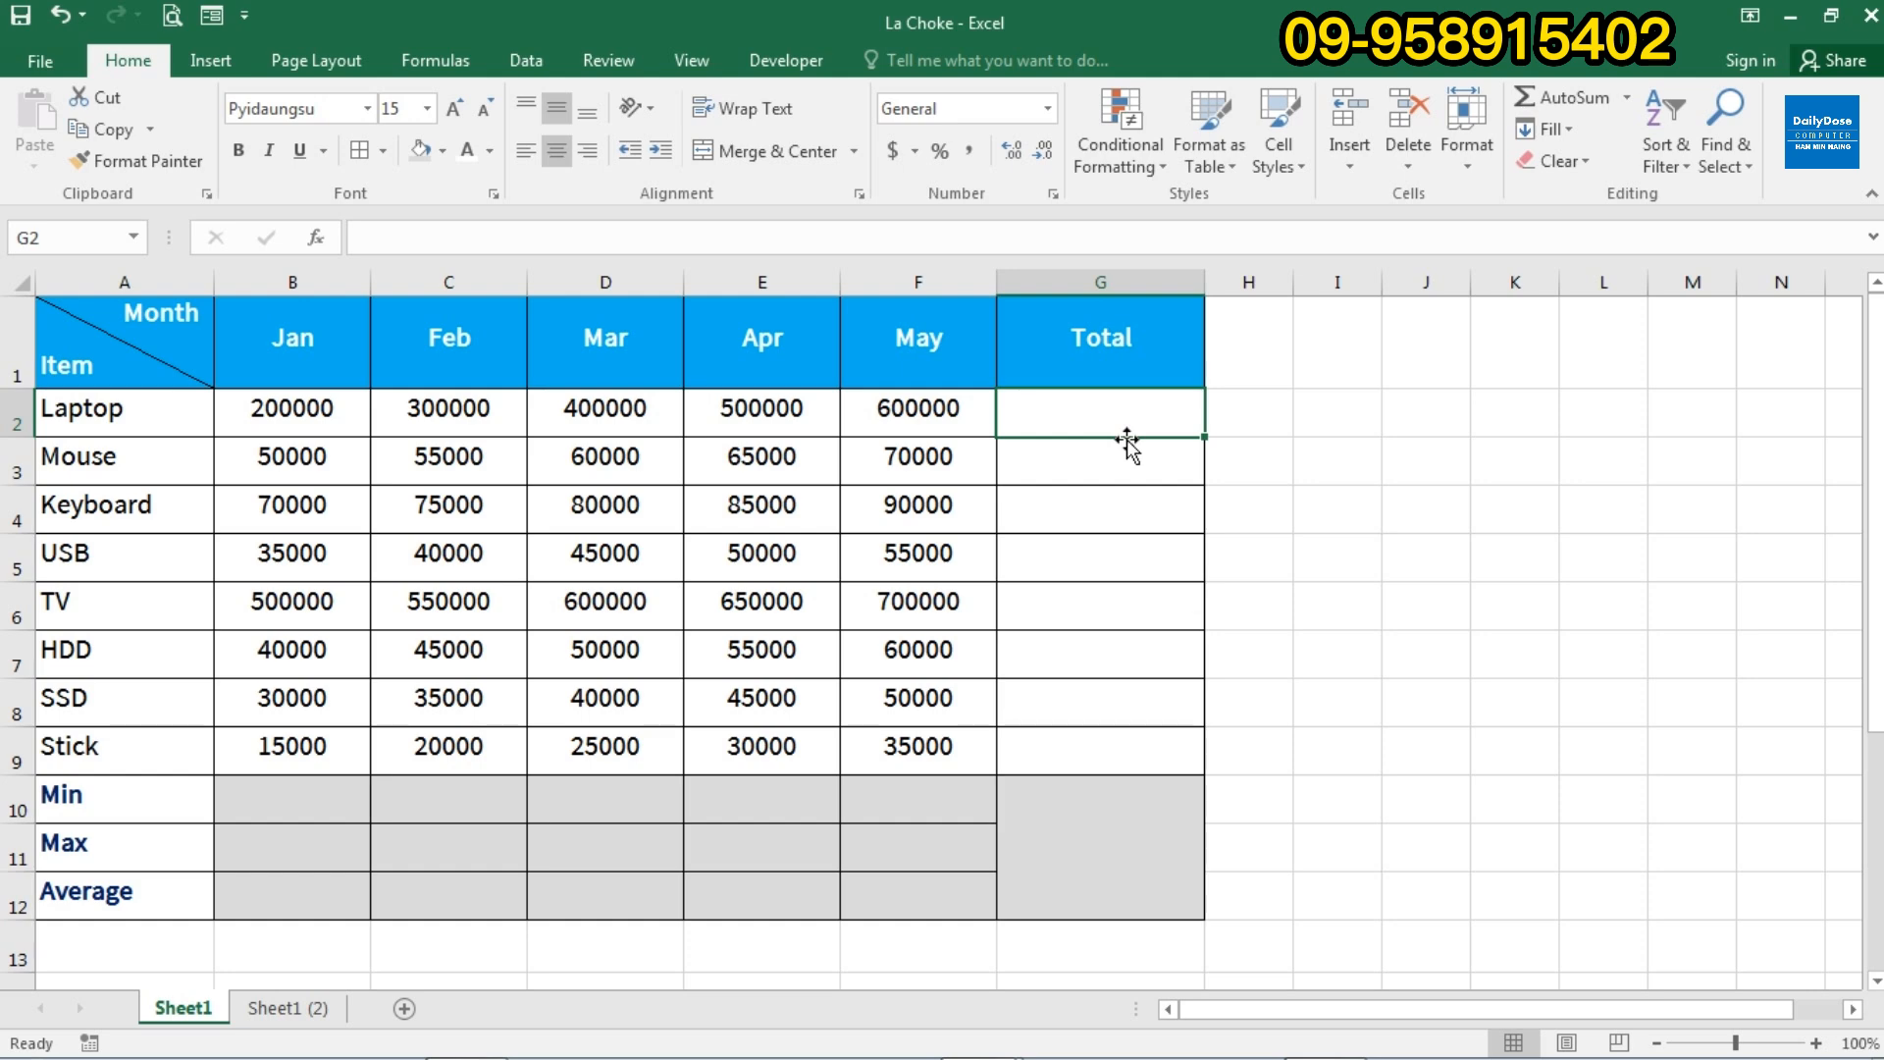
pyautogui.write('=s')
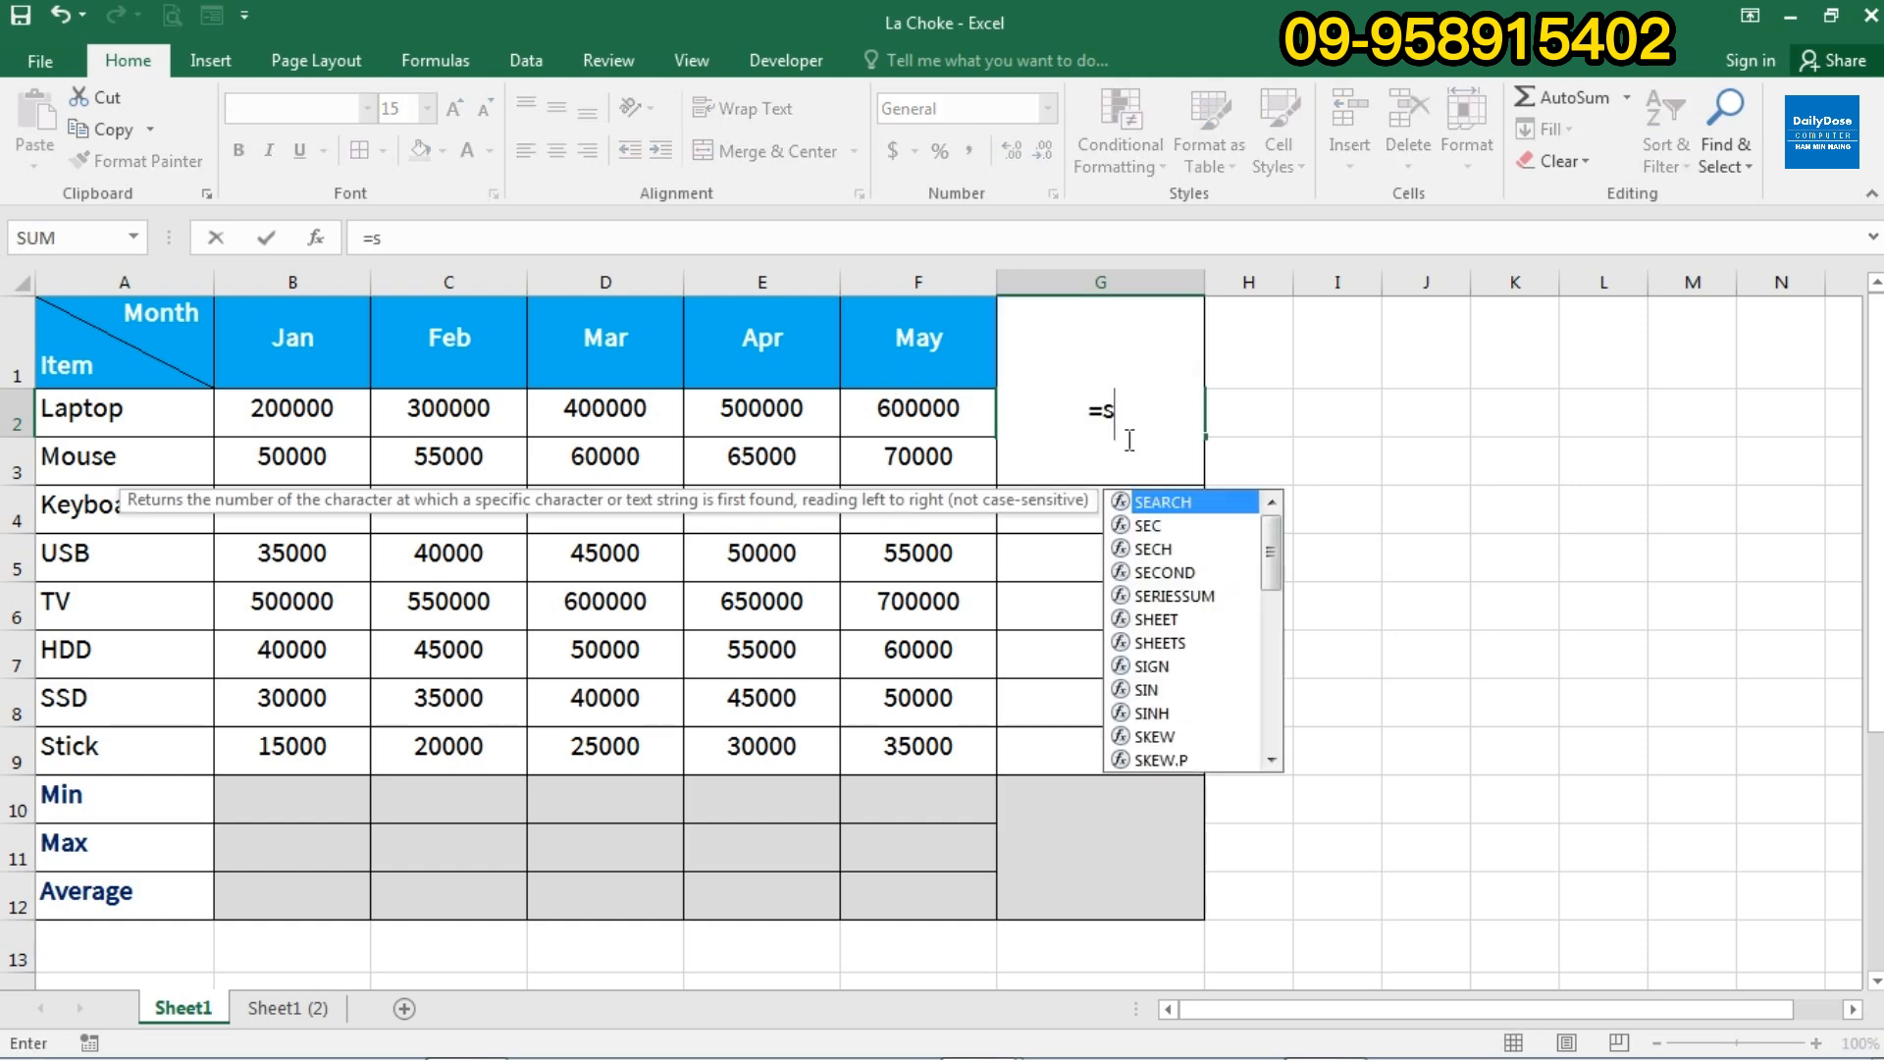
pyautogui.write('um')
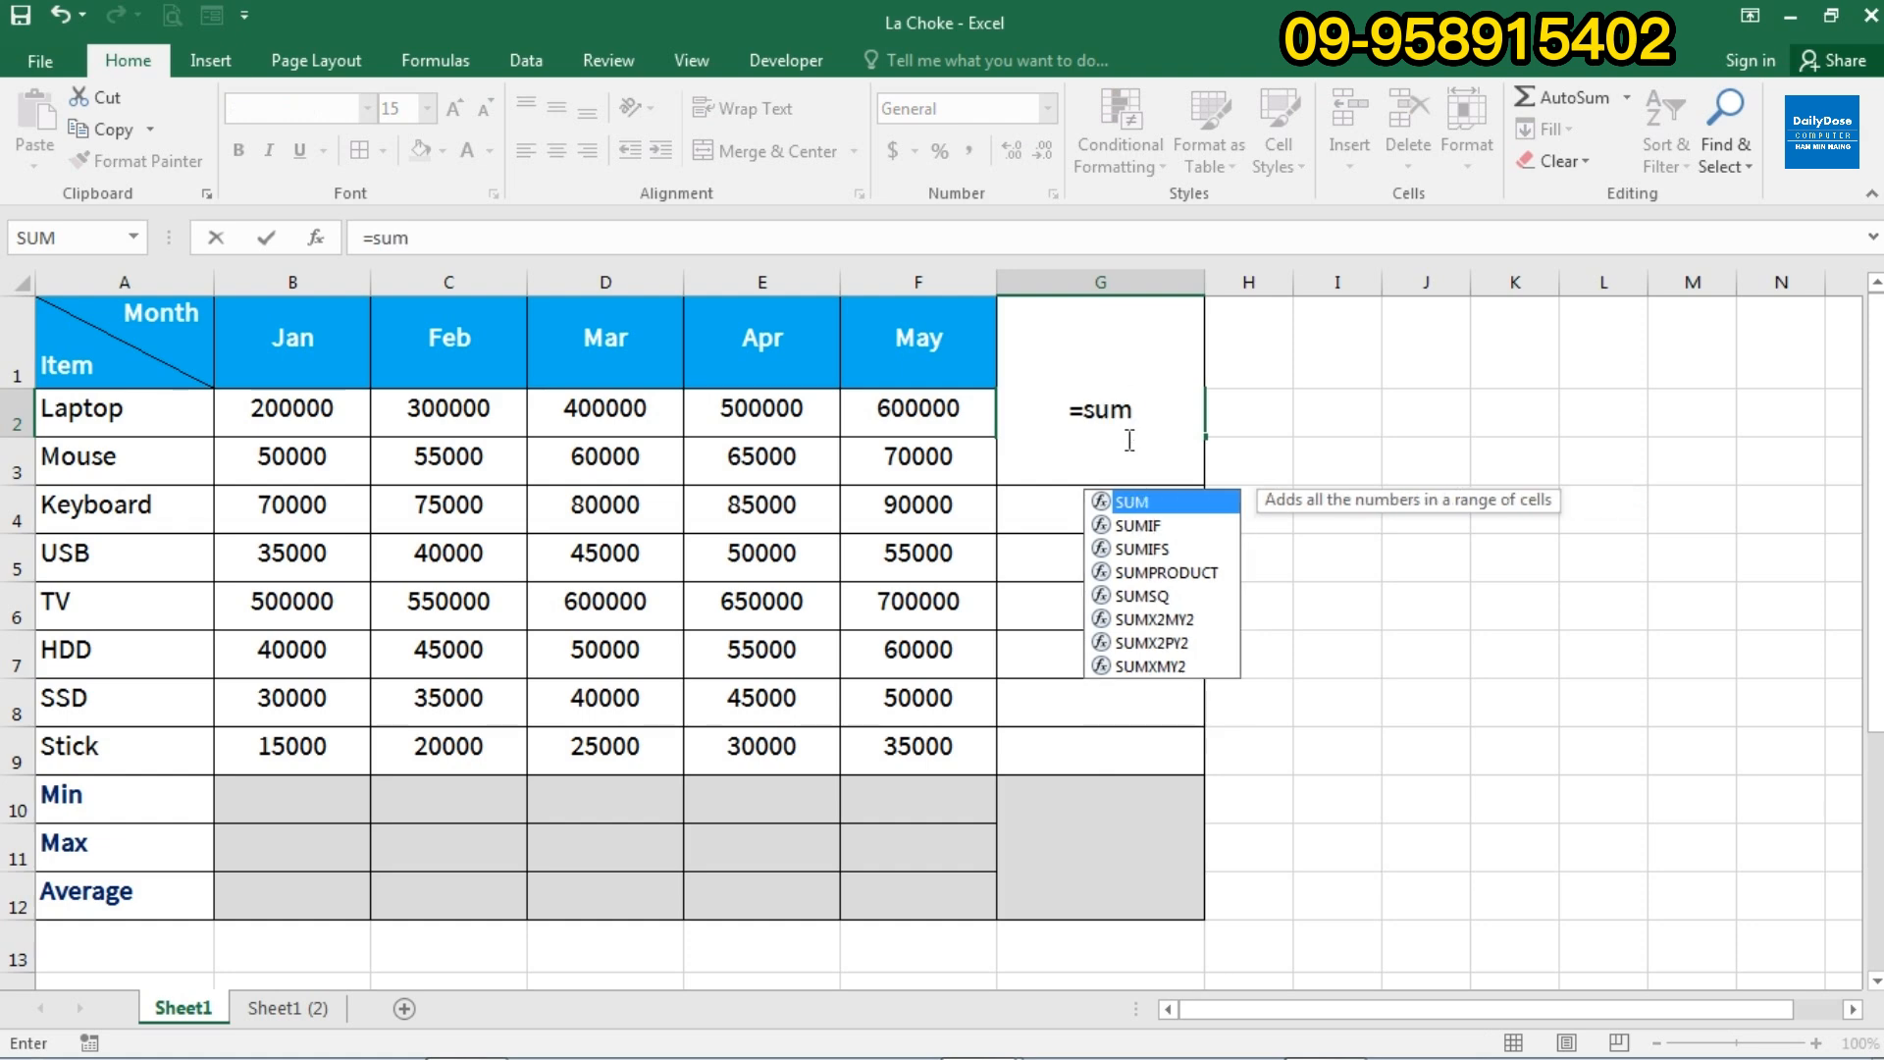
pyautogui.write('(')
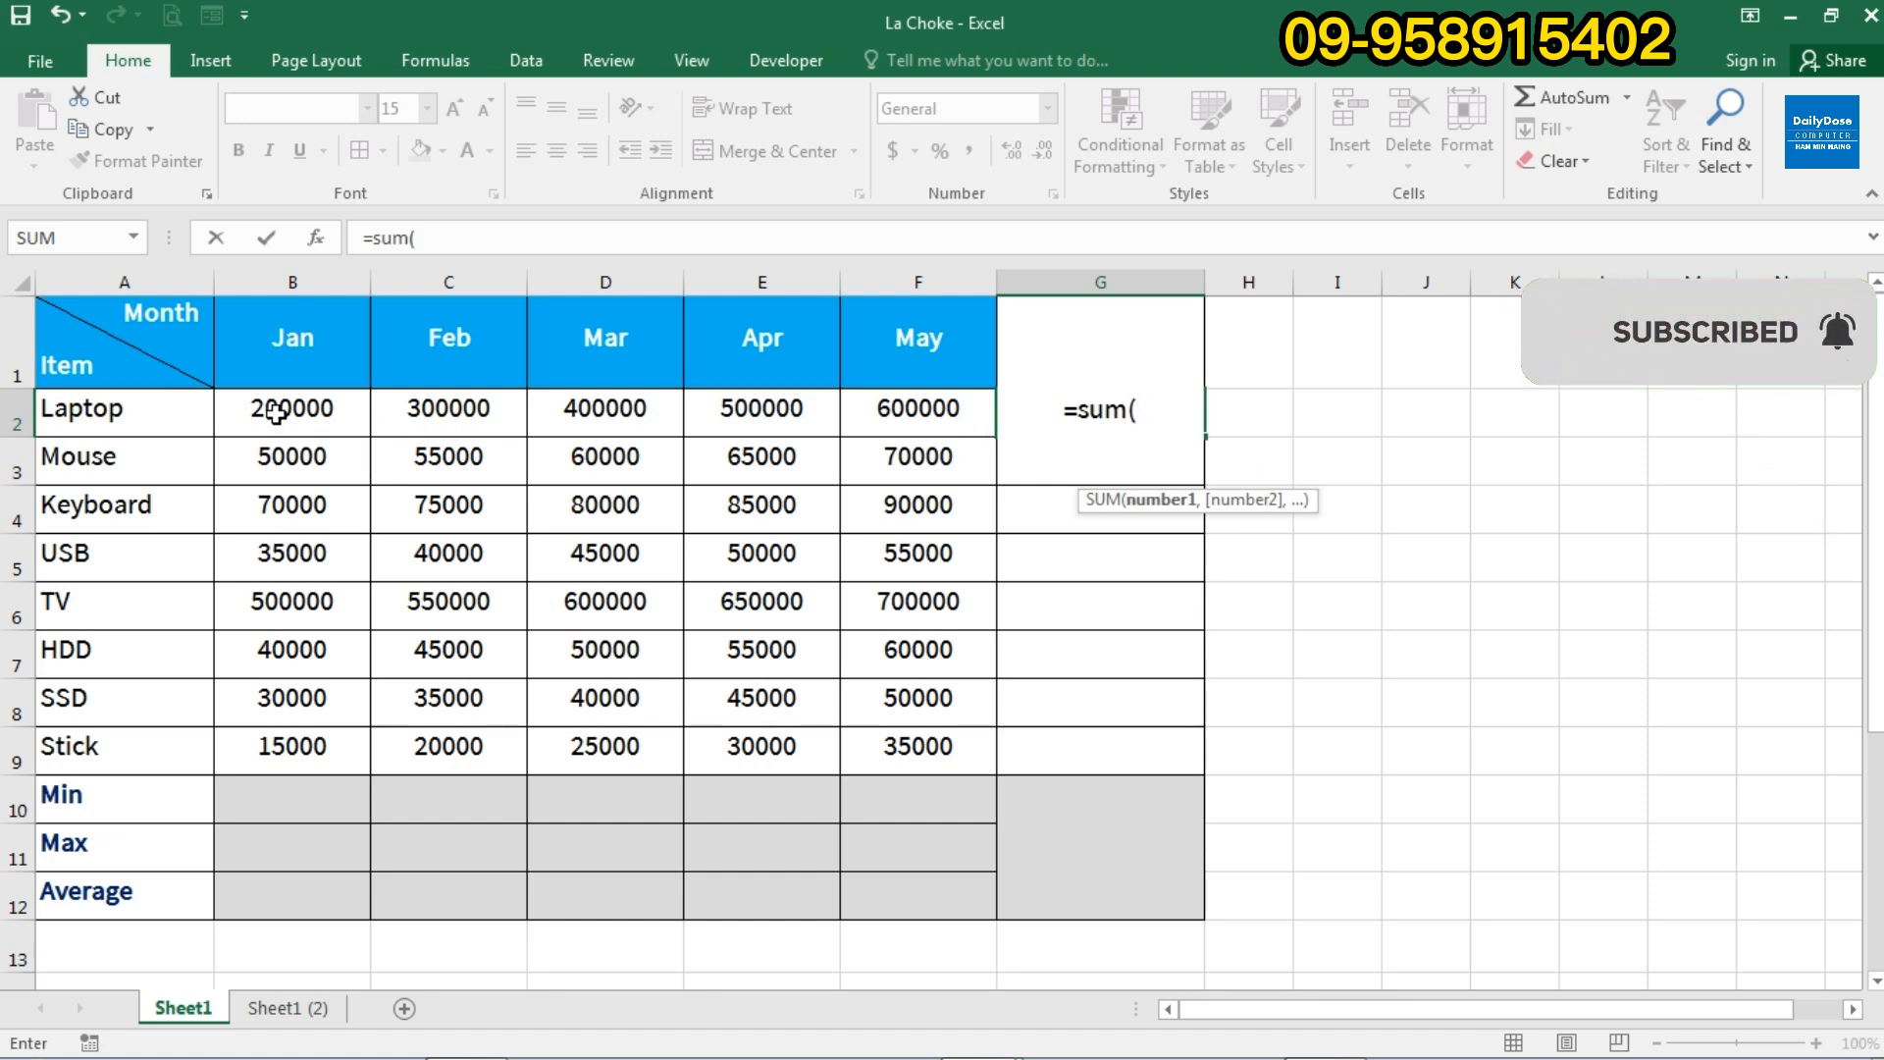
pyautogui.click(333, 409)
pyautogui.moveTo(333, 409); pyautogui.dragTo(888, 436)
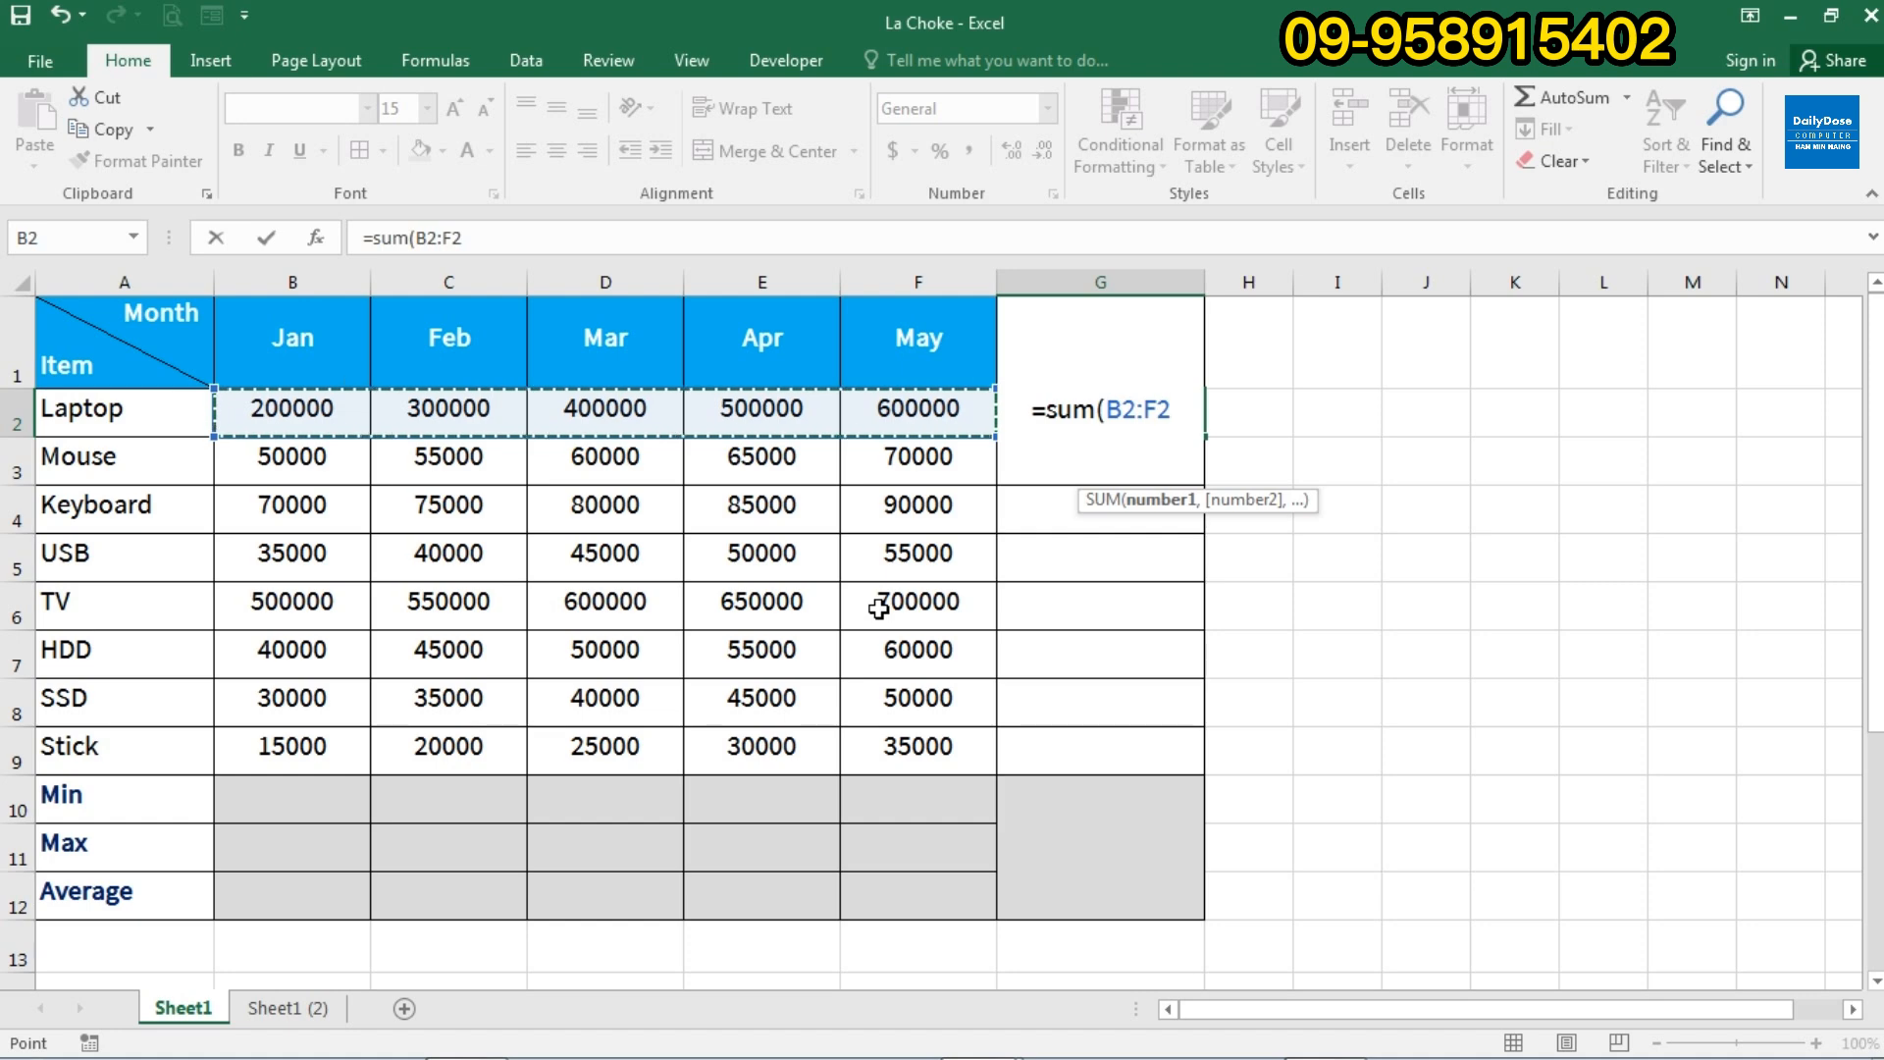
pyautogui.write(')')
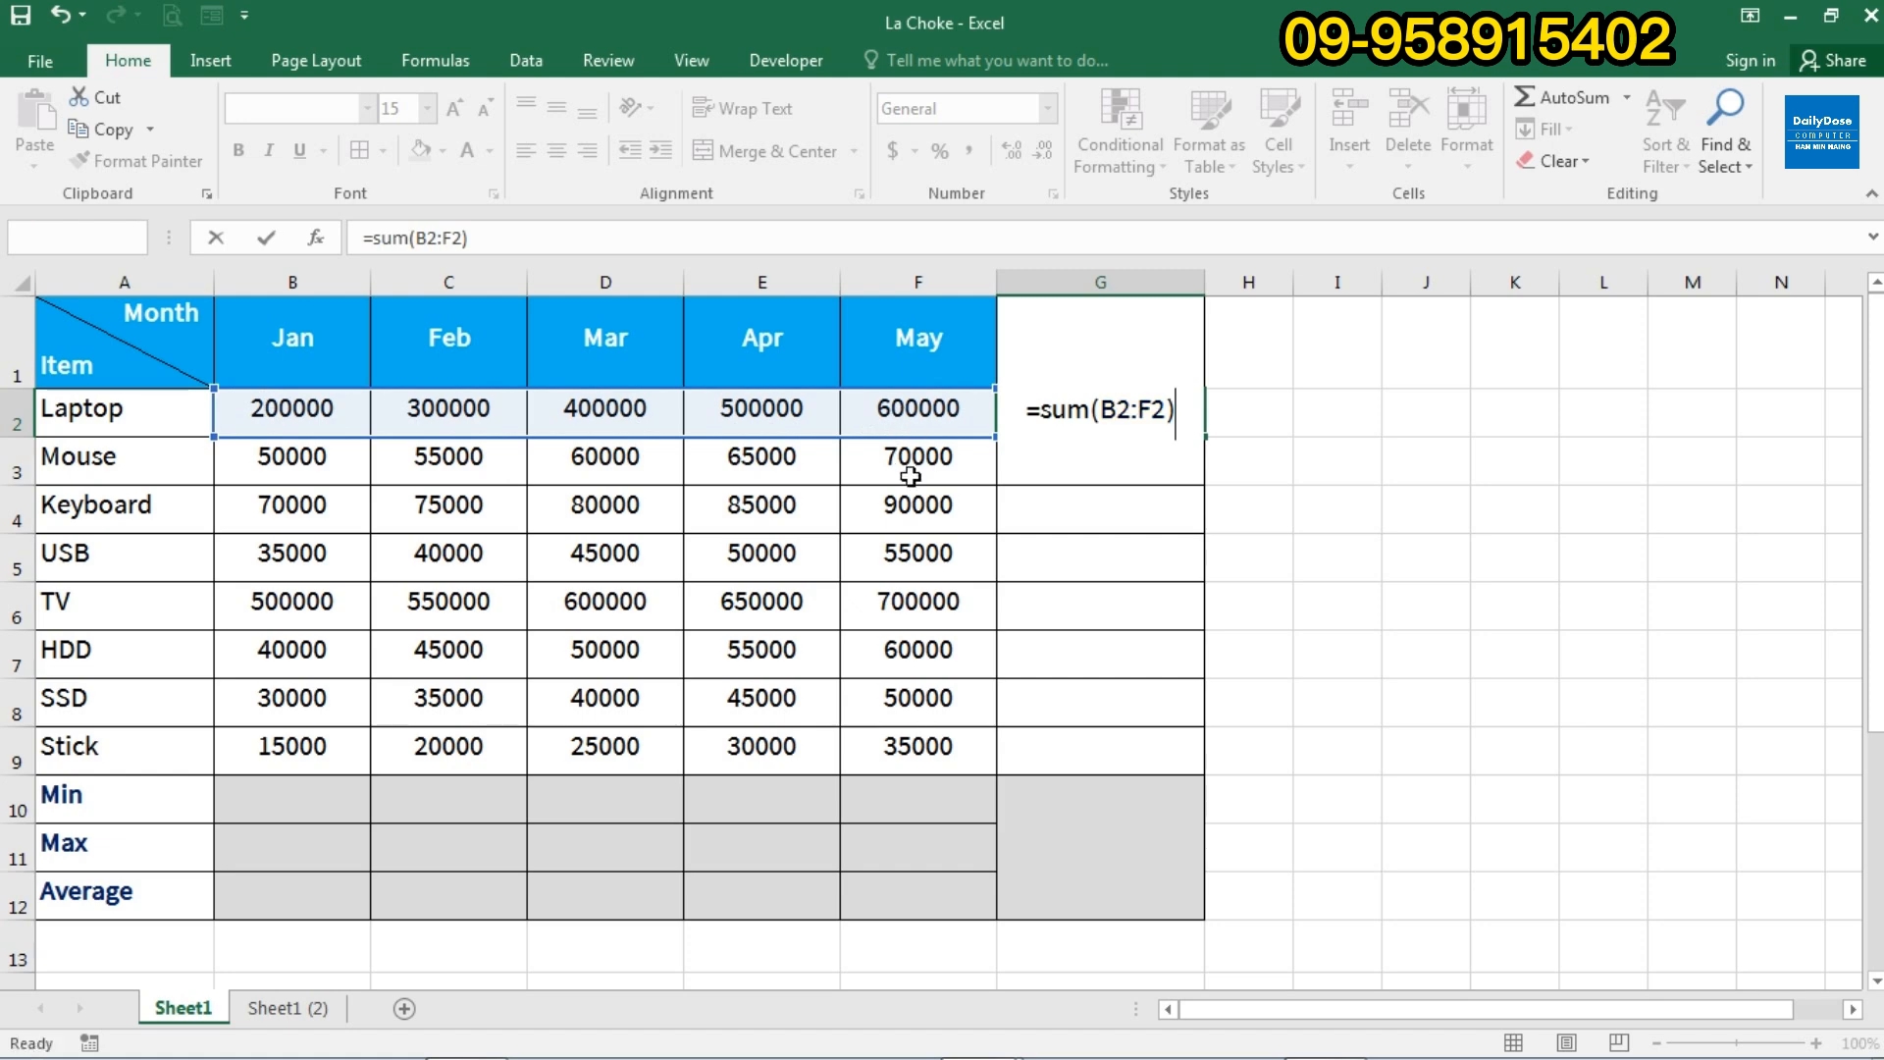
pyautogui.press('Return')
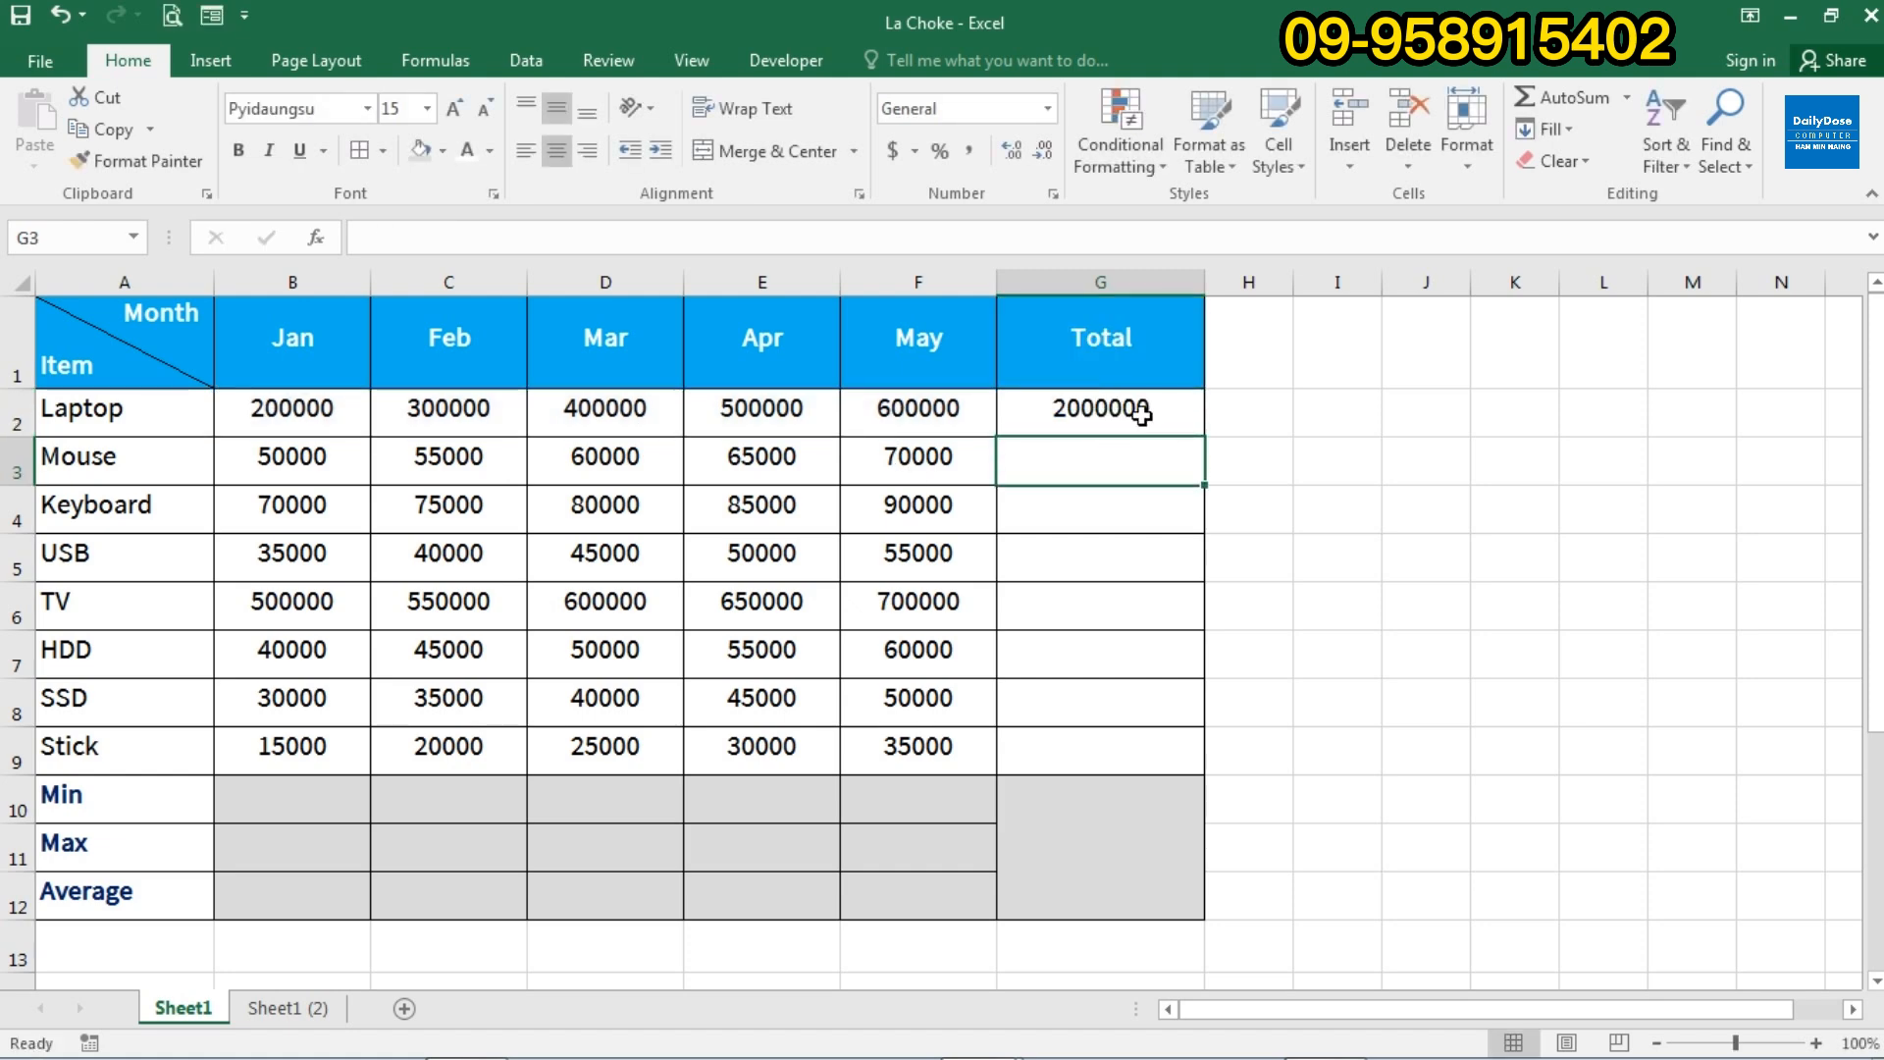
# Replace the Laptop total in G2 with the cell-by-cell addition formula =B2+C2+D2+E2+F2.
pyautogui.click(1142, 416)
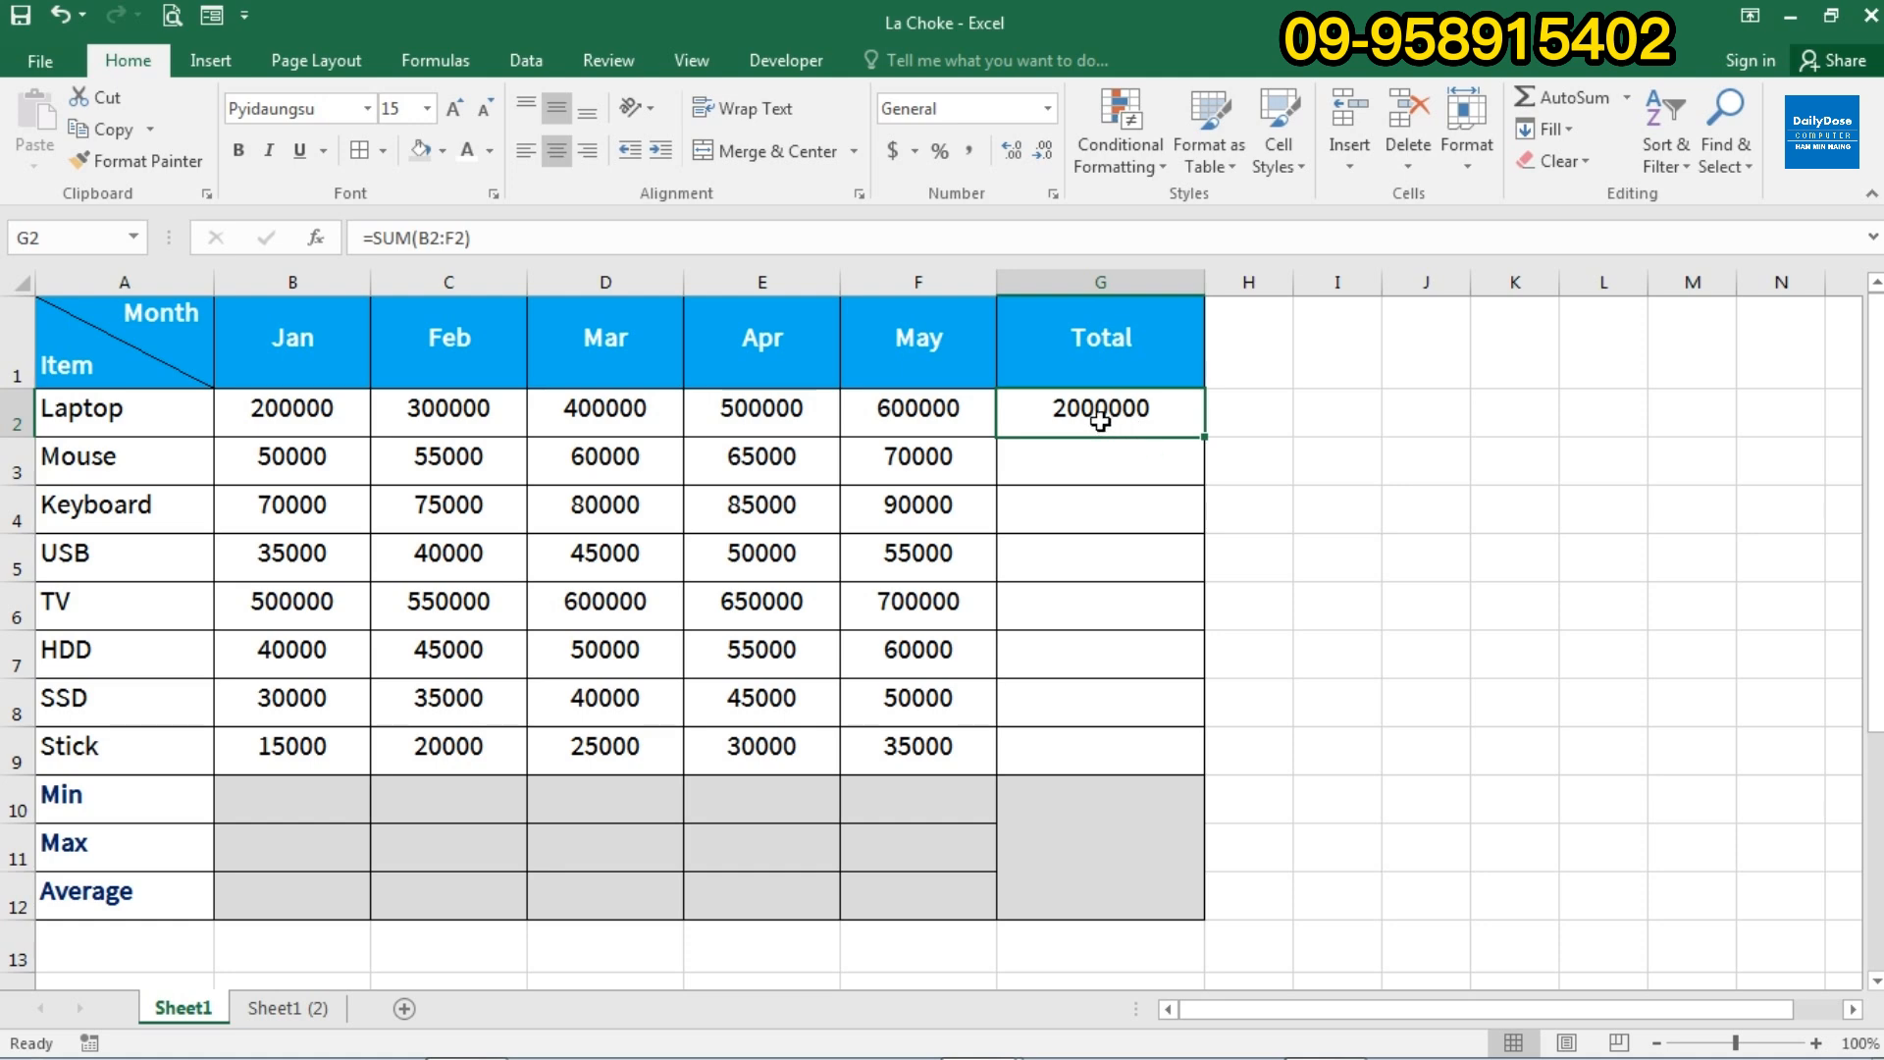
pyautogui.press('Delete')
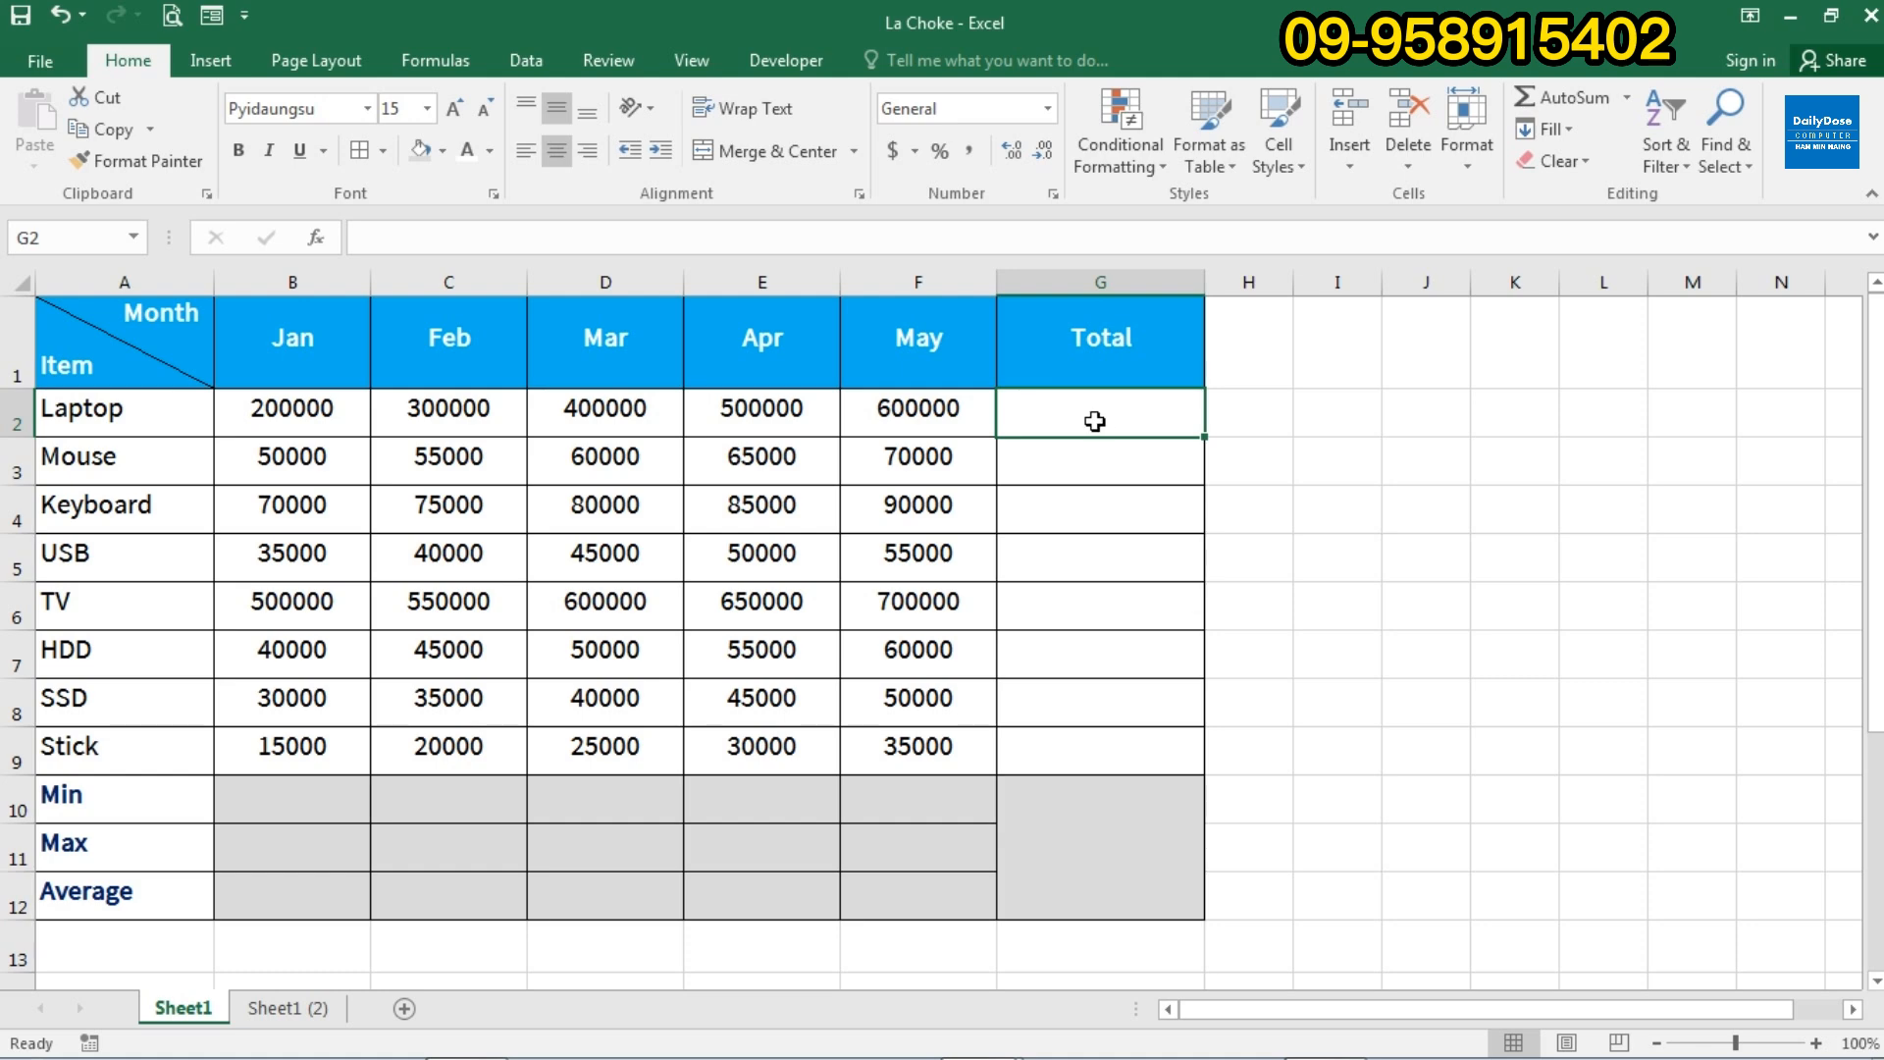
pyautogui.write('=')
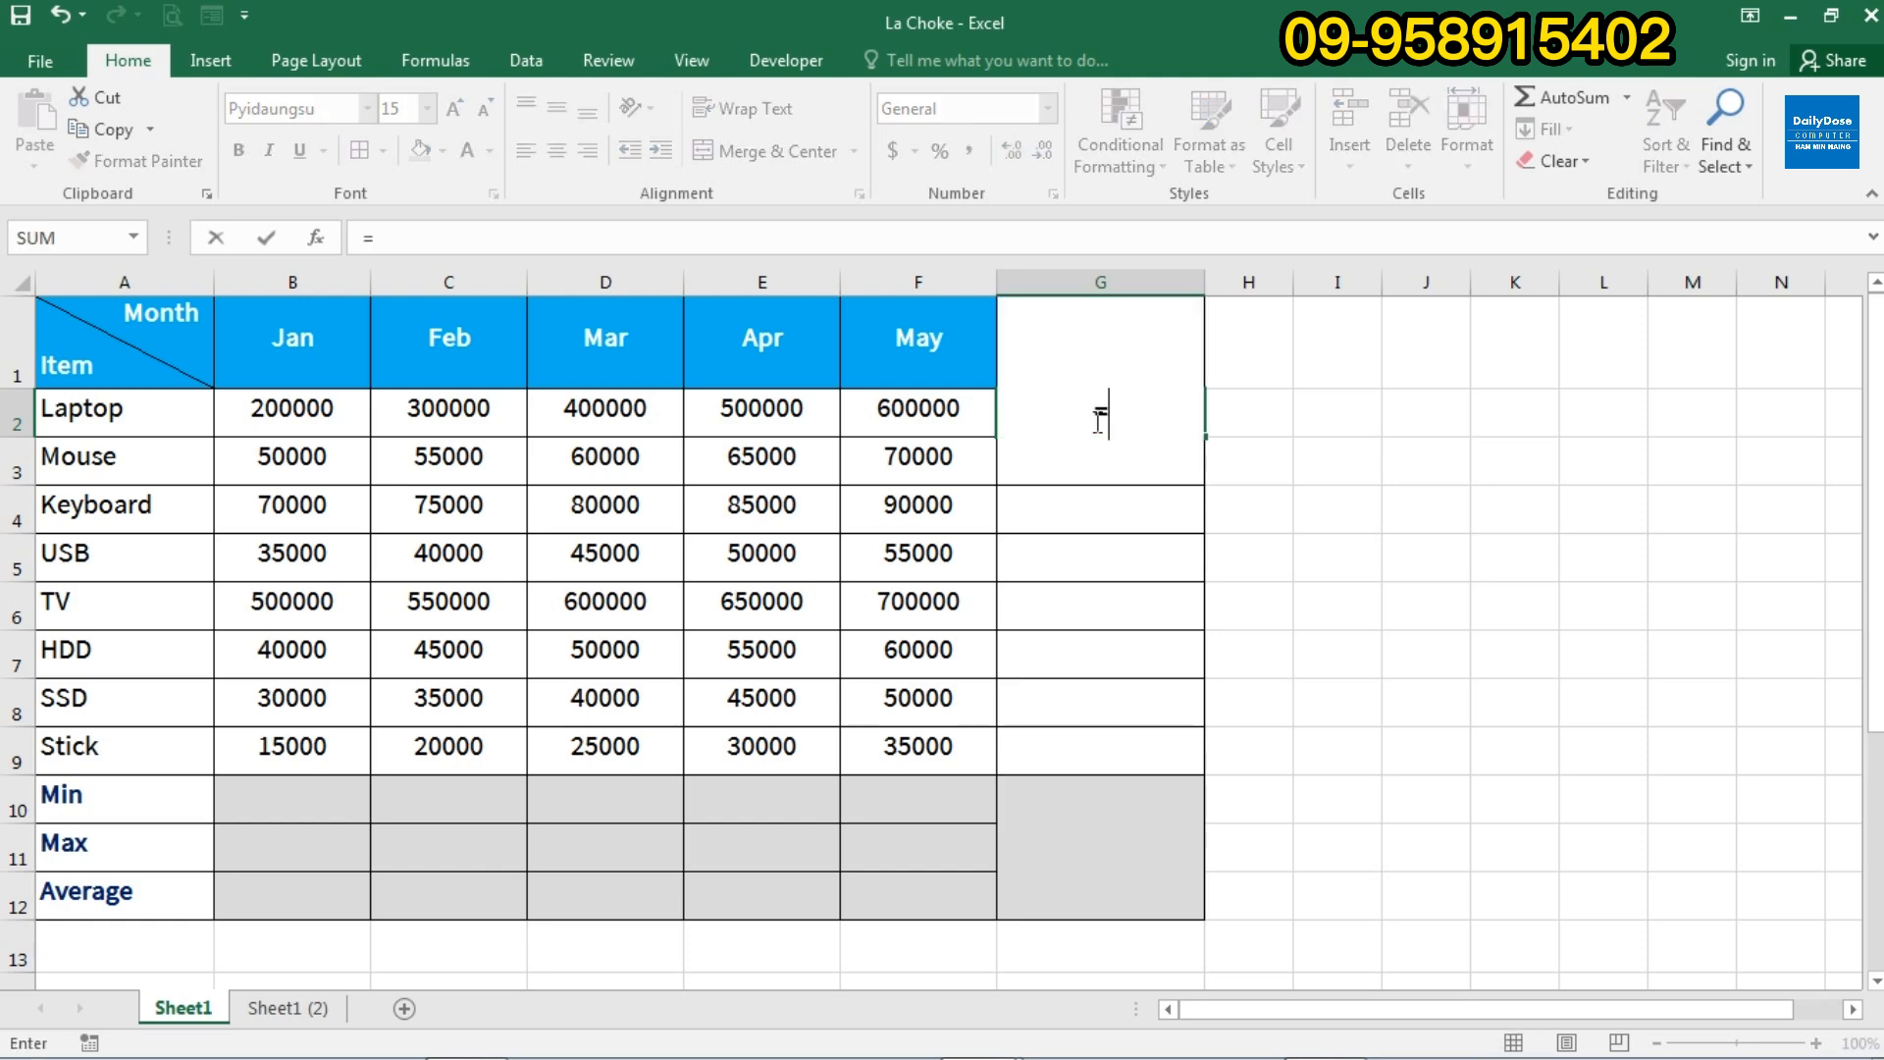
pyautogui.click(292, 411)
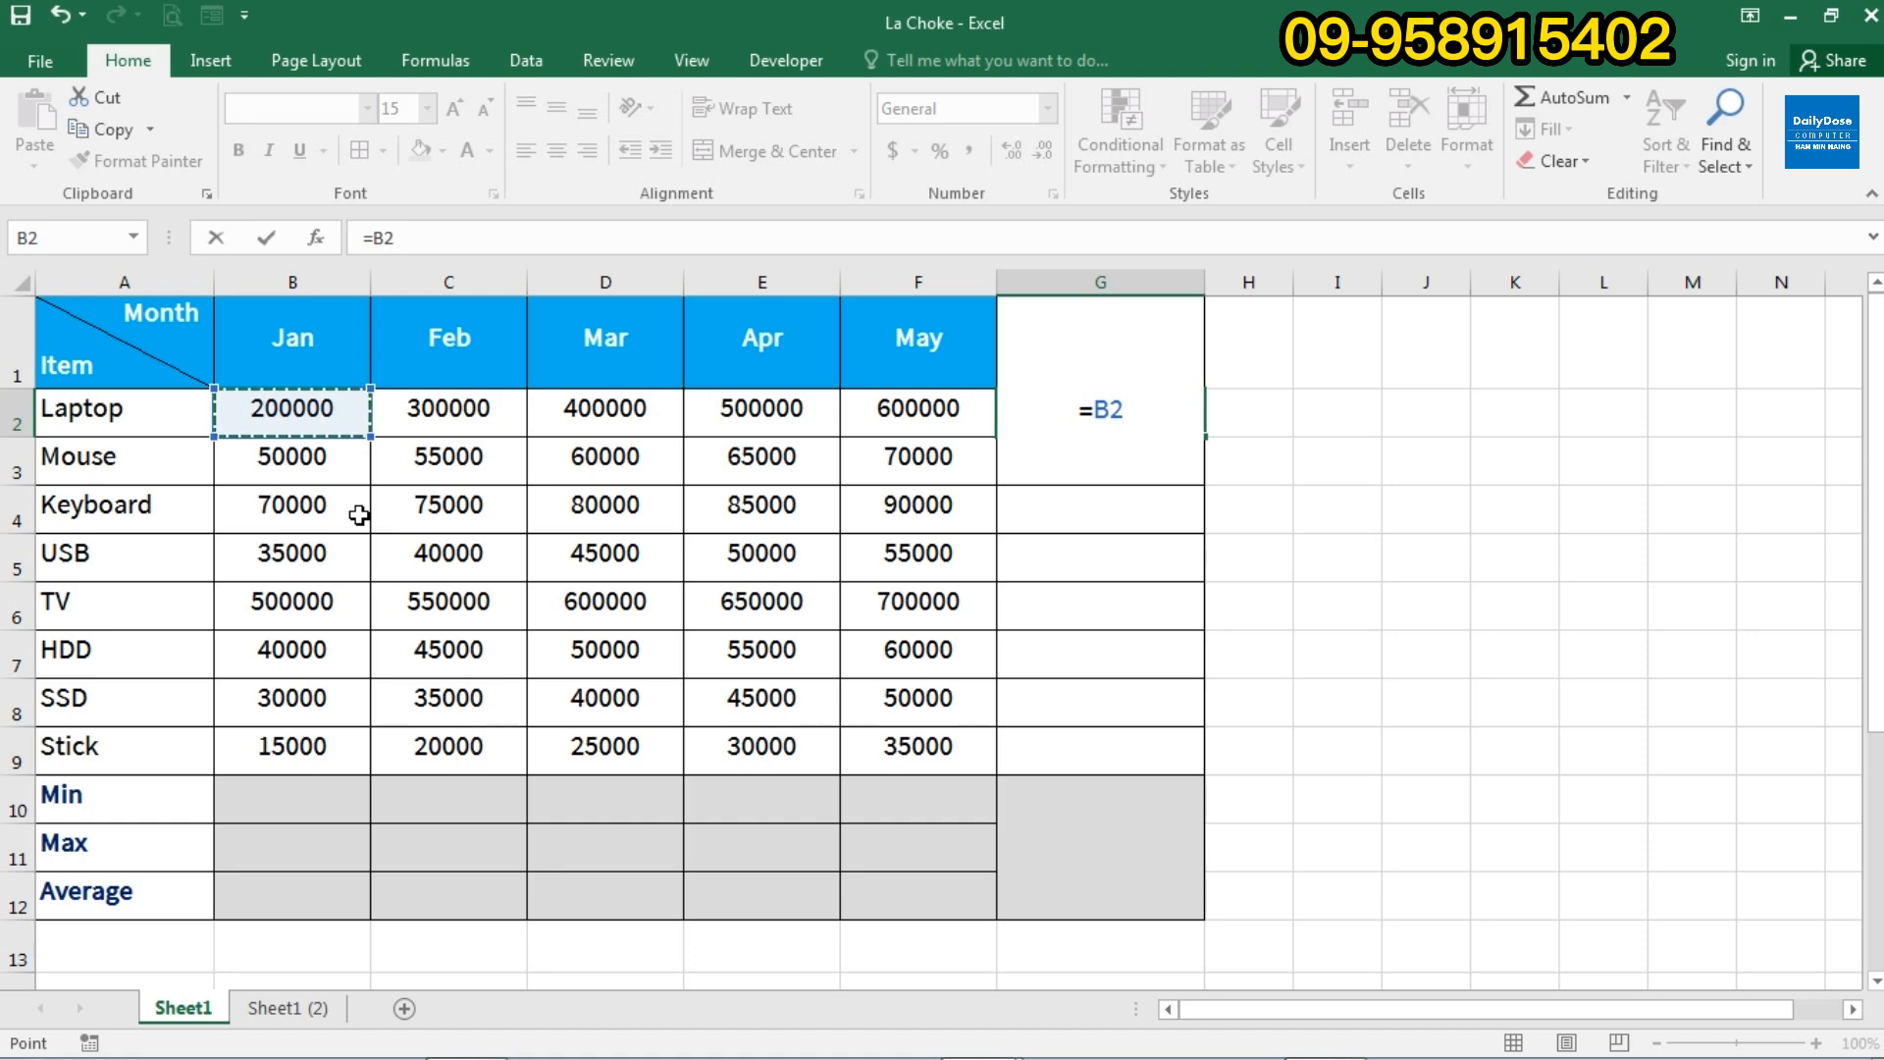
pyautogui.write('+')
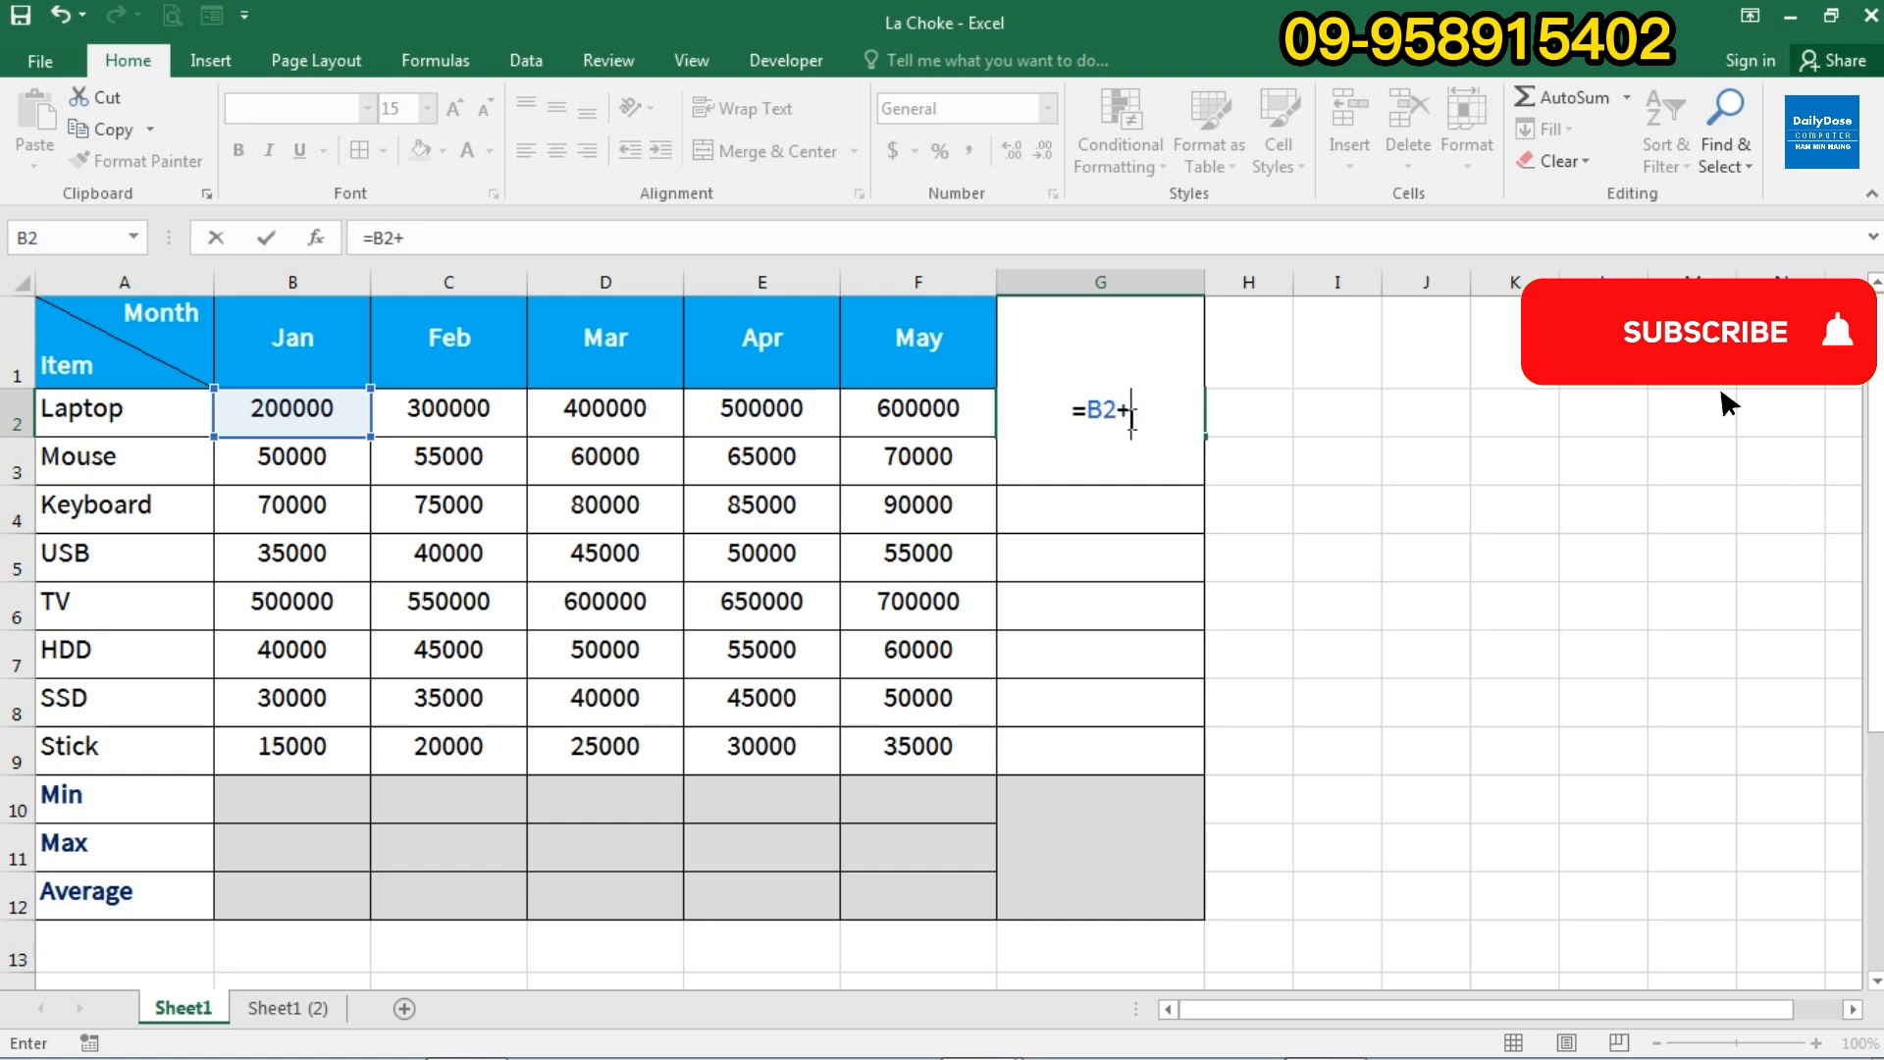
pyautogui.click(482, 413)
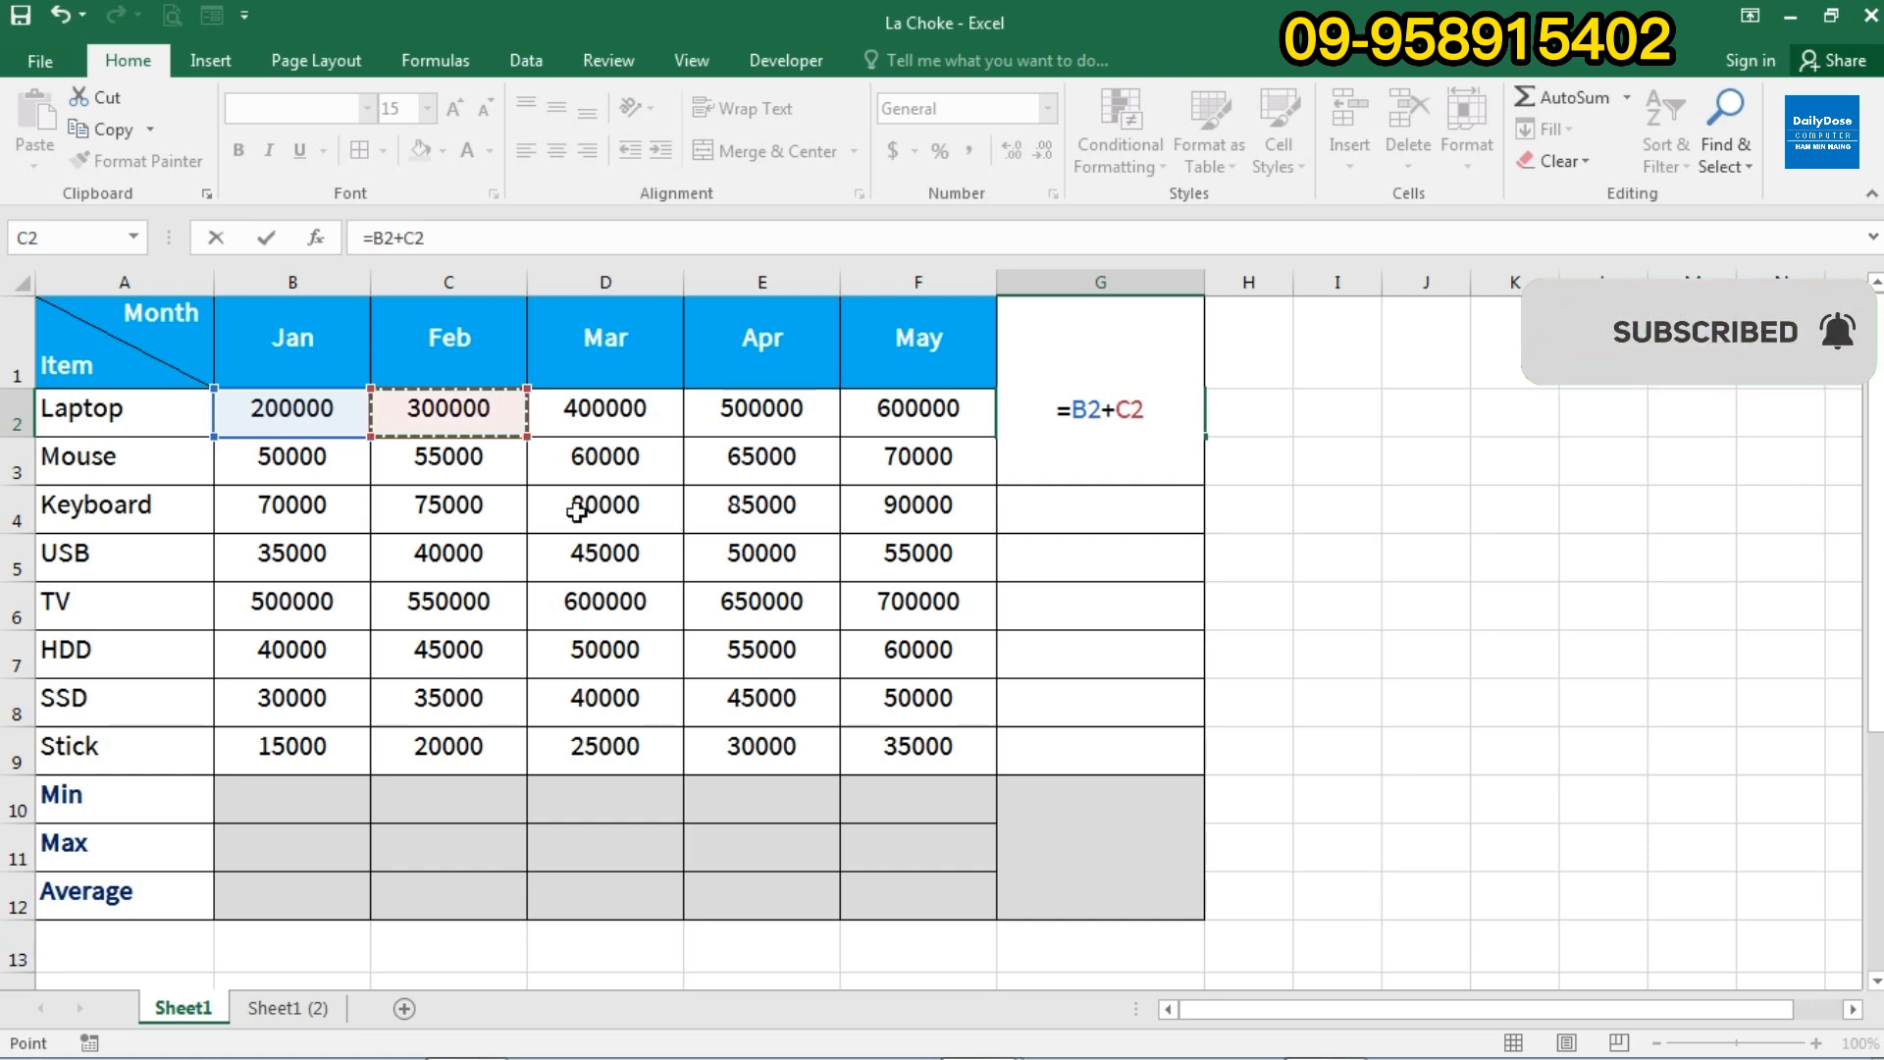
pyautogui.write('+')
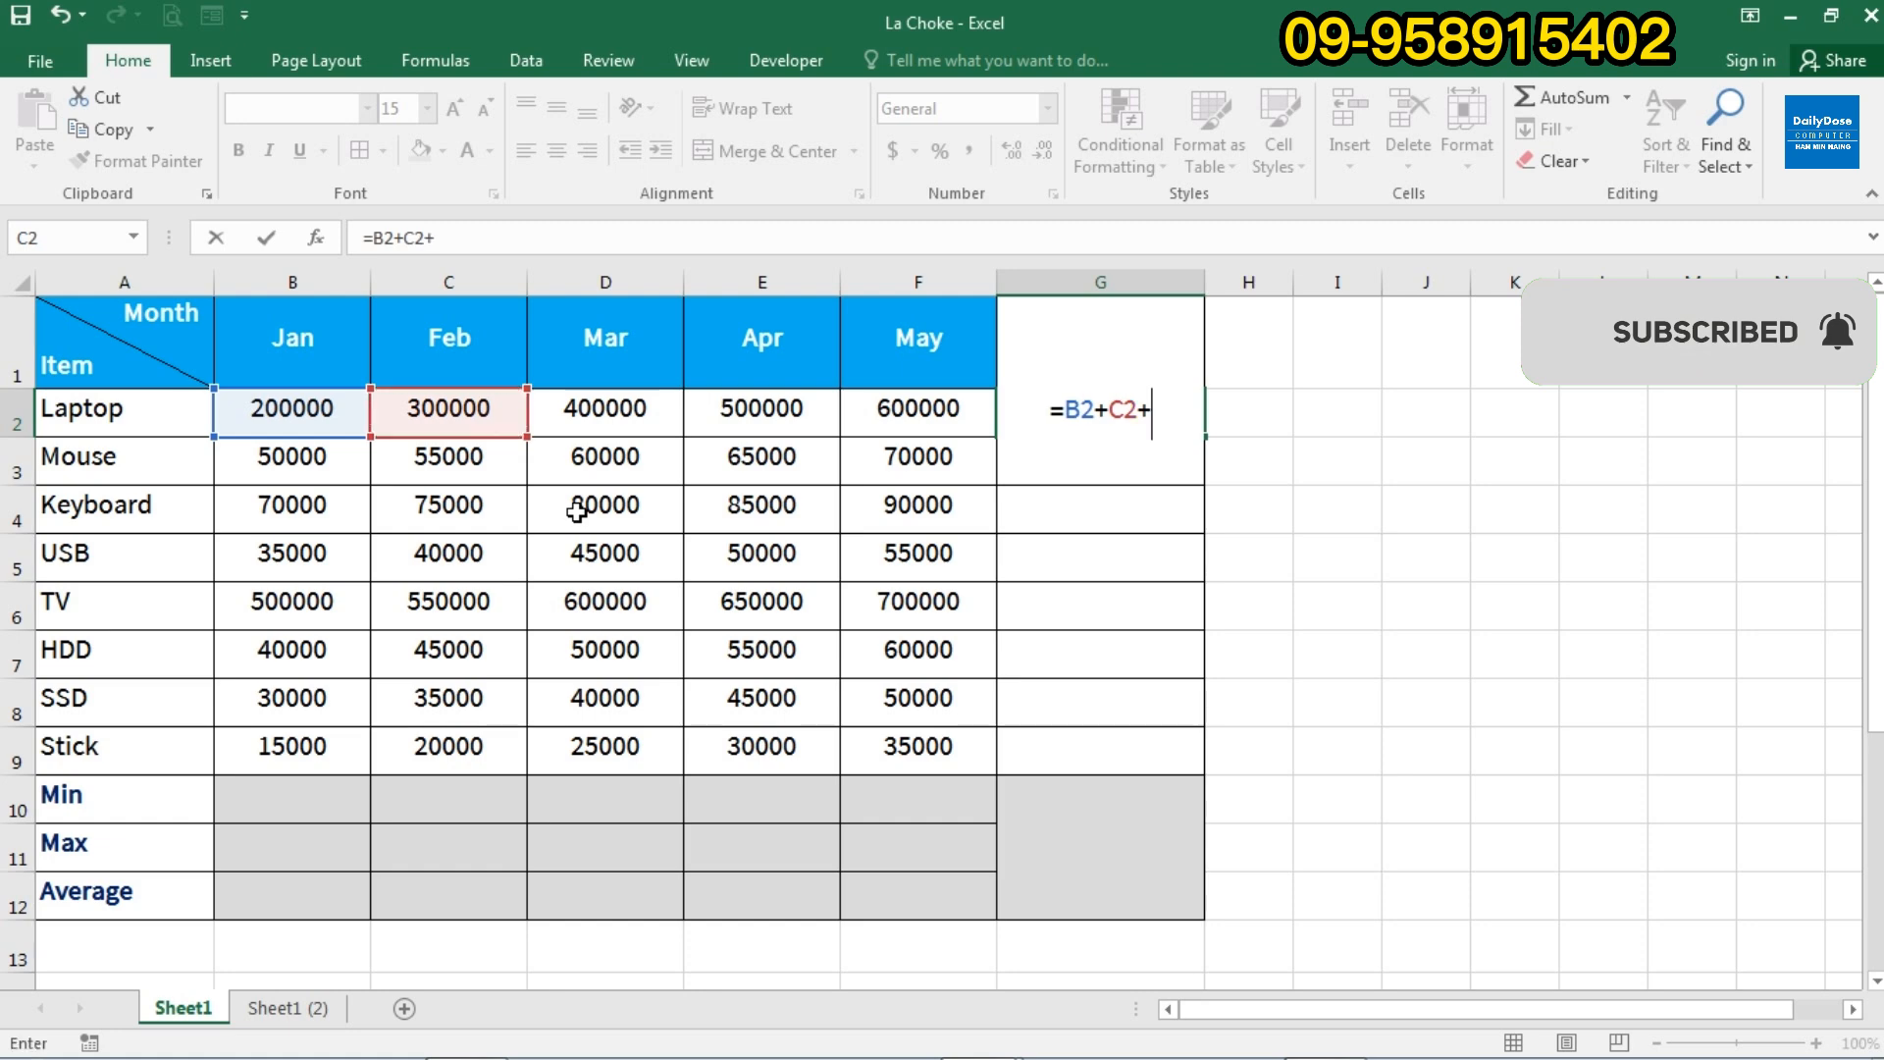
pyautogui.click(610, 417)
pyautogui.write('+')
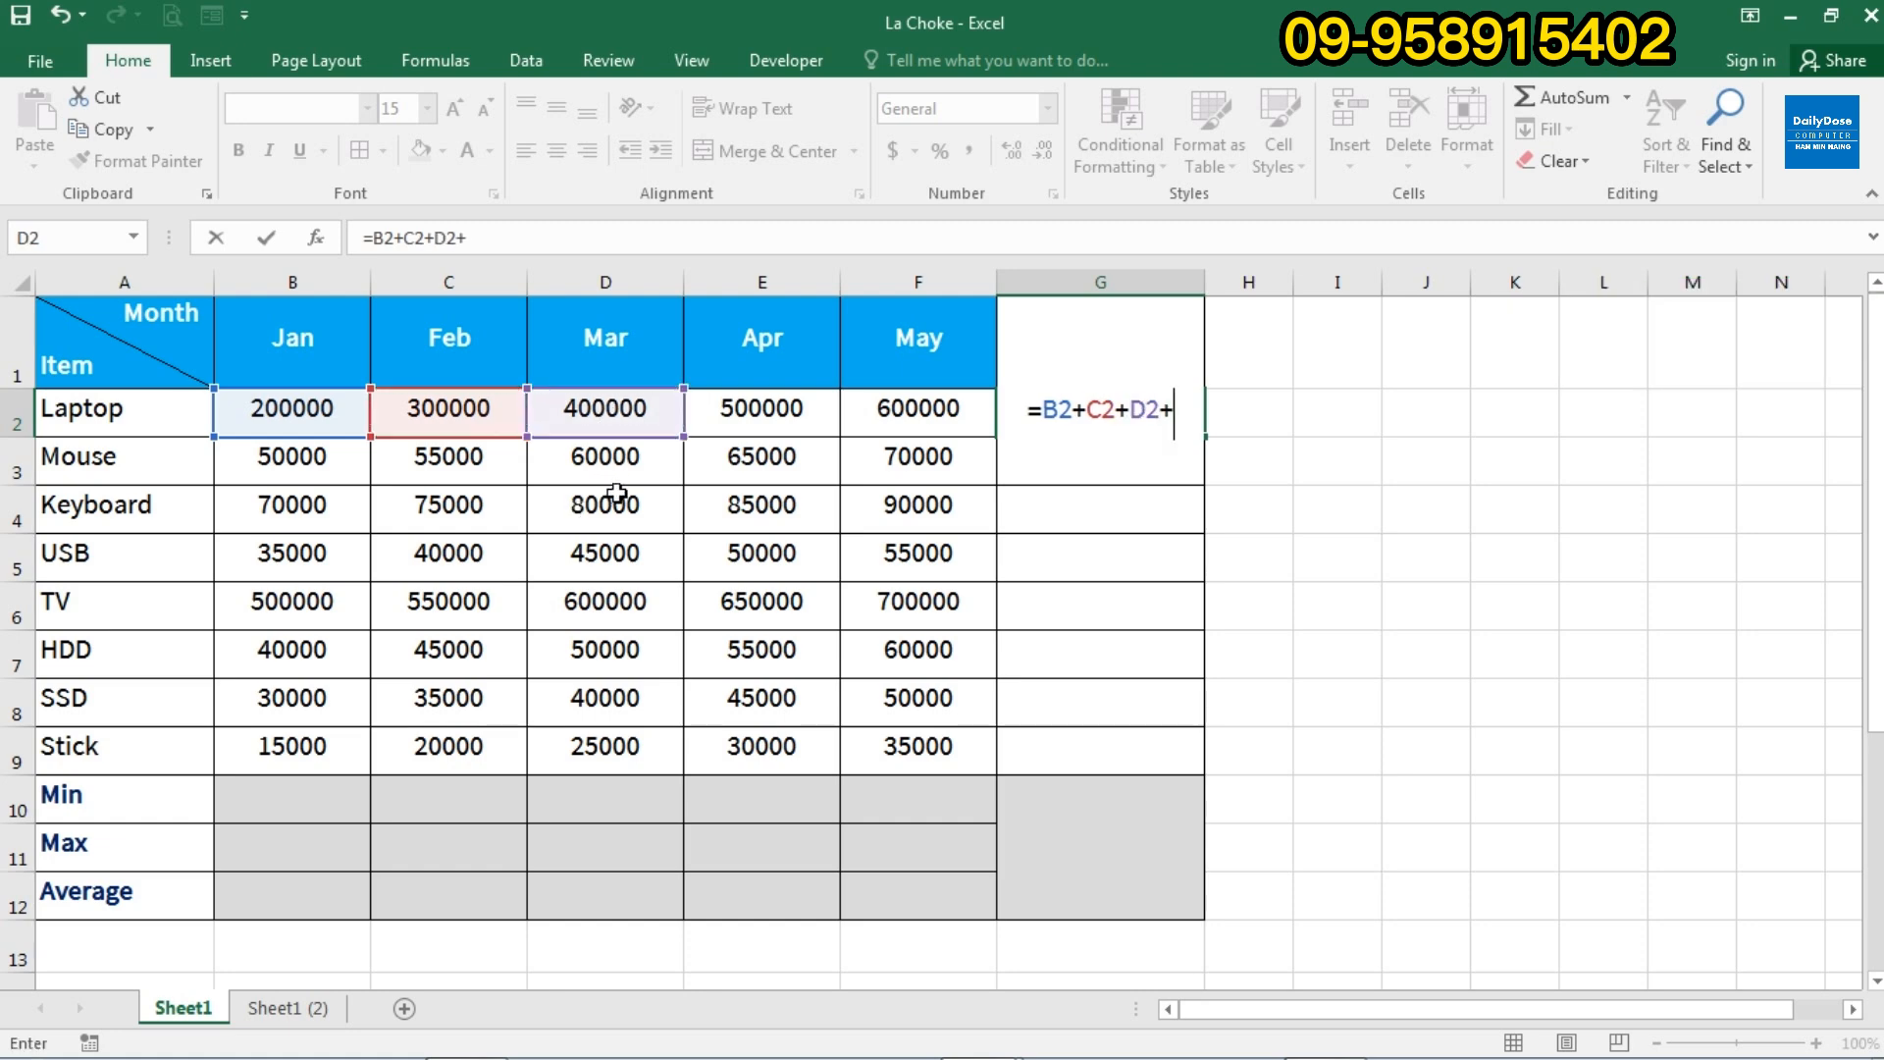
pyautogui.click(749, 428)
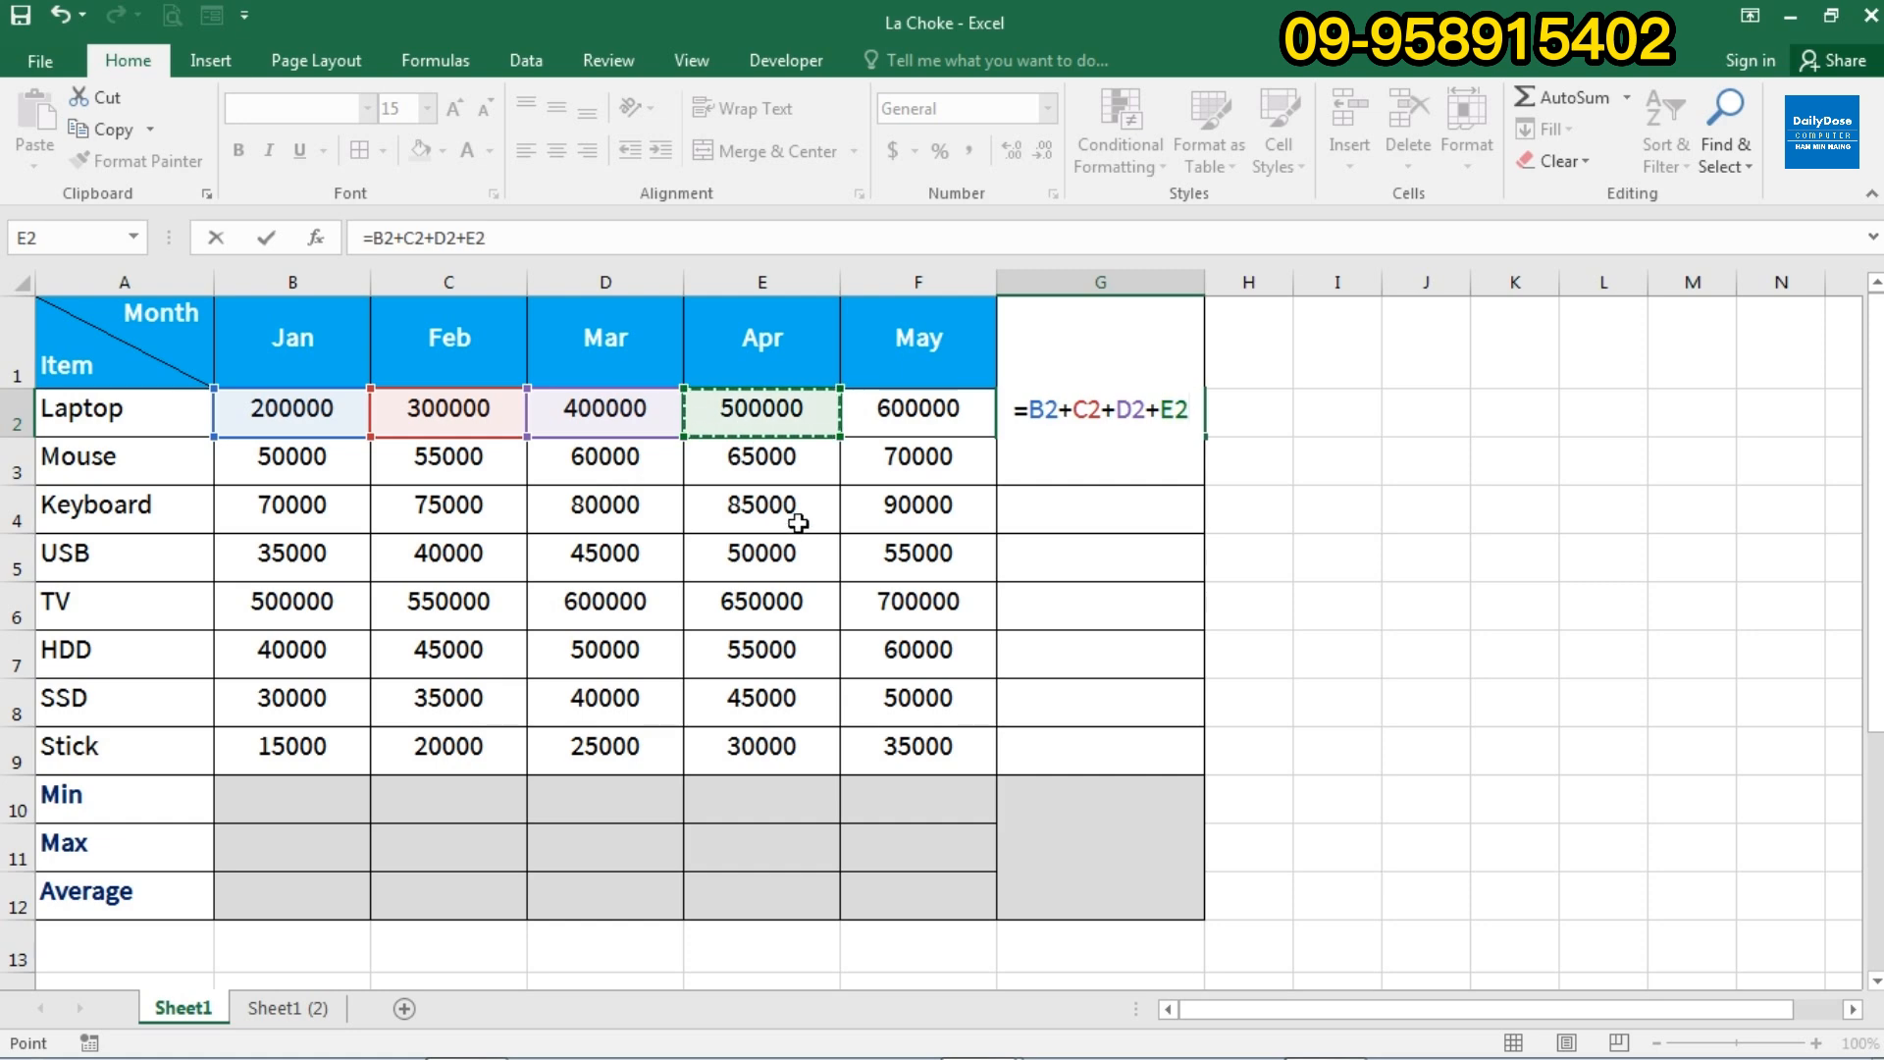
pyautogui.write('+')
pyautogui.click(909, 411)
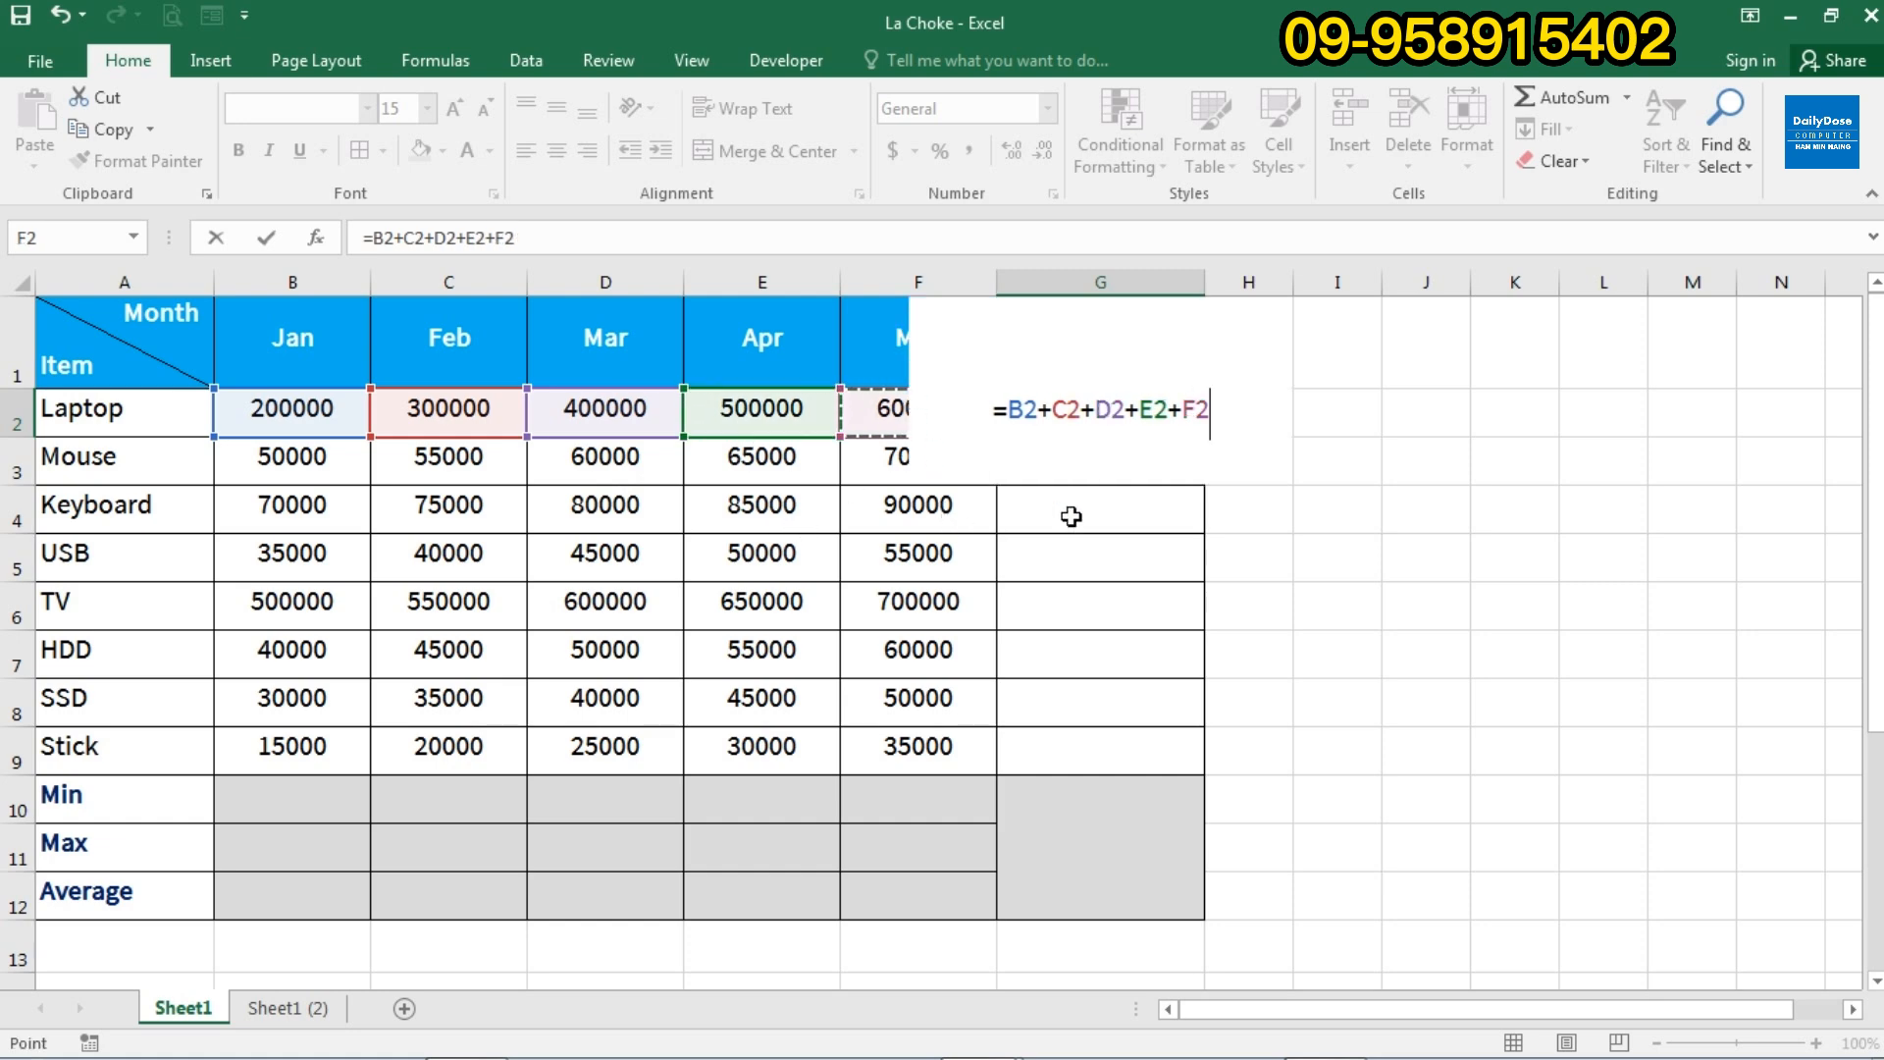
pyautogui.moveTo(1220, 410); pyautogui.dragTo(991, 410)
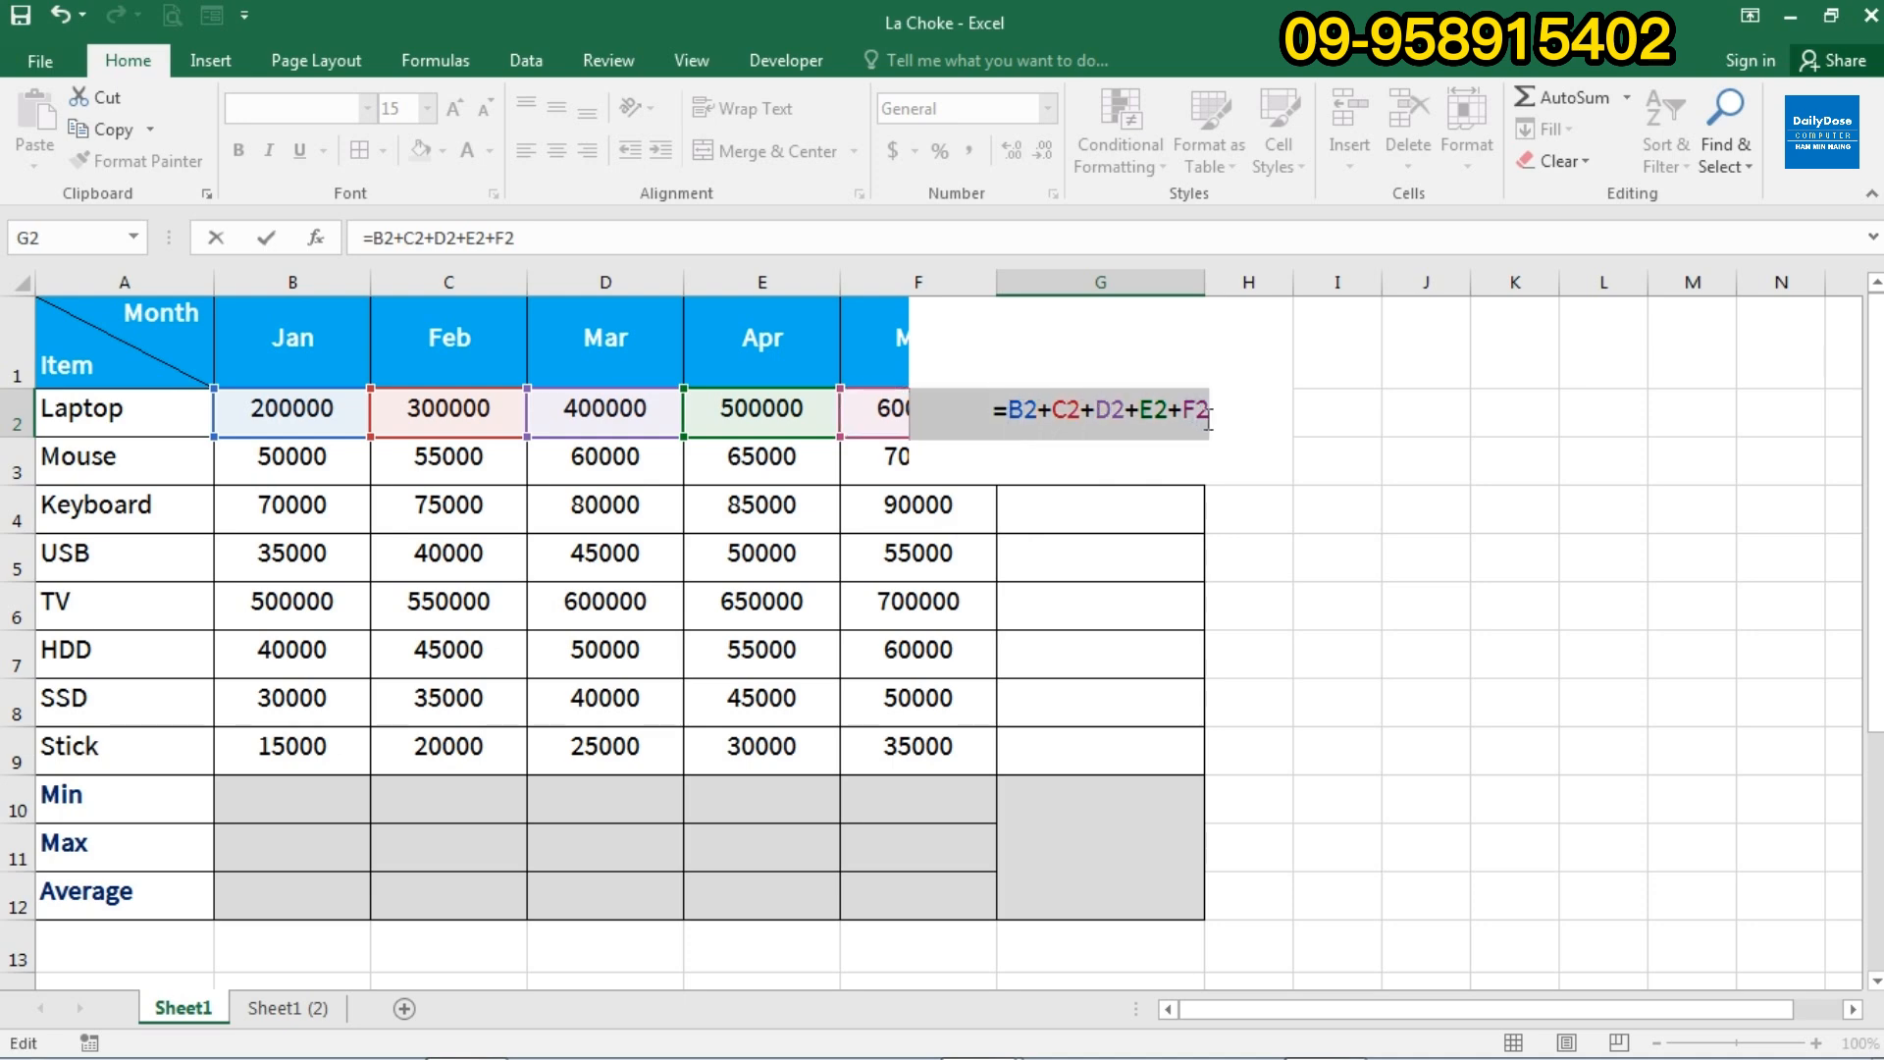
pyautogui.click(1211, 438)
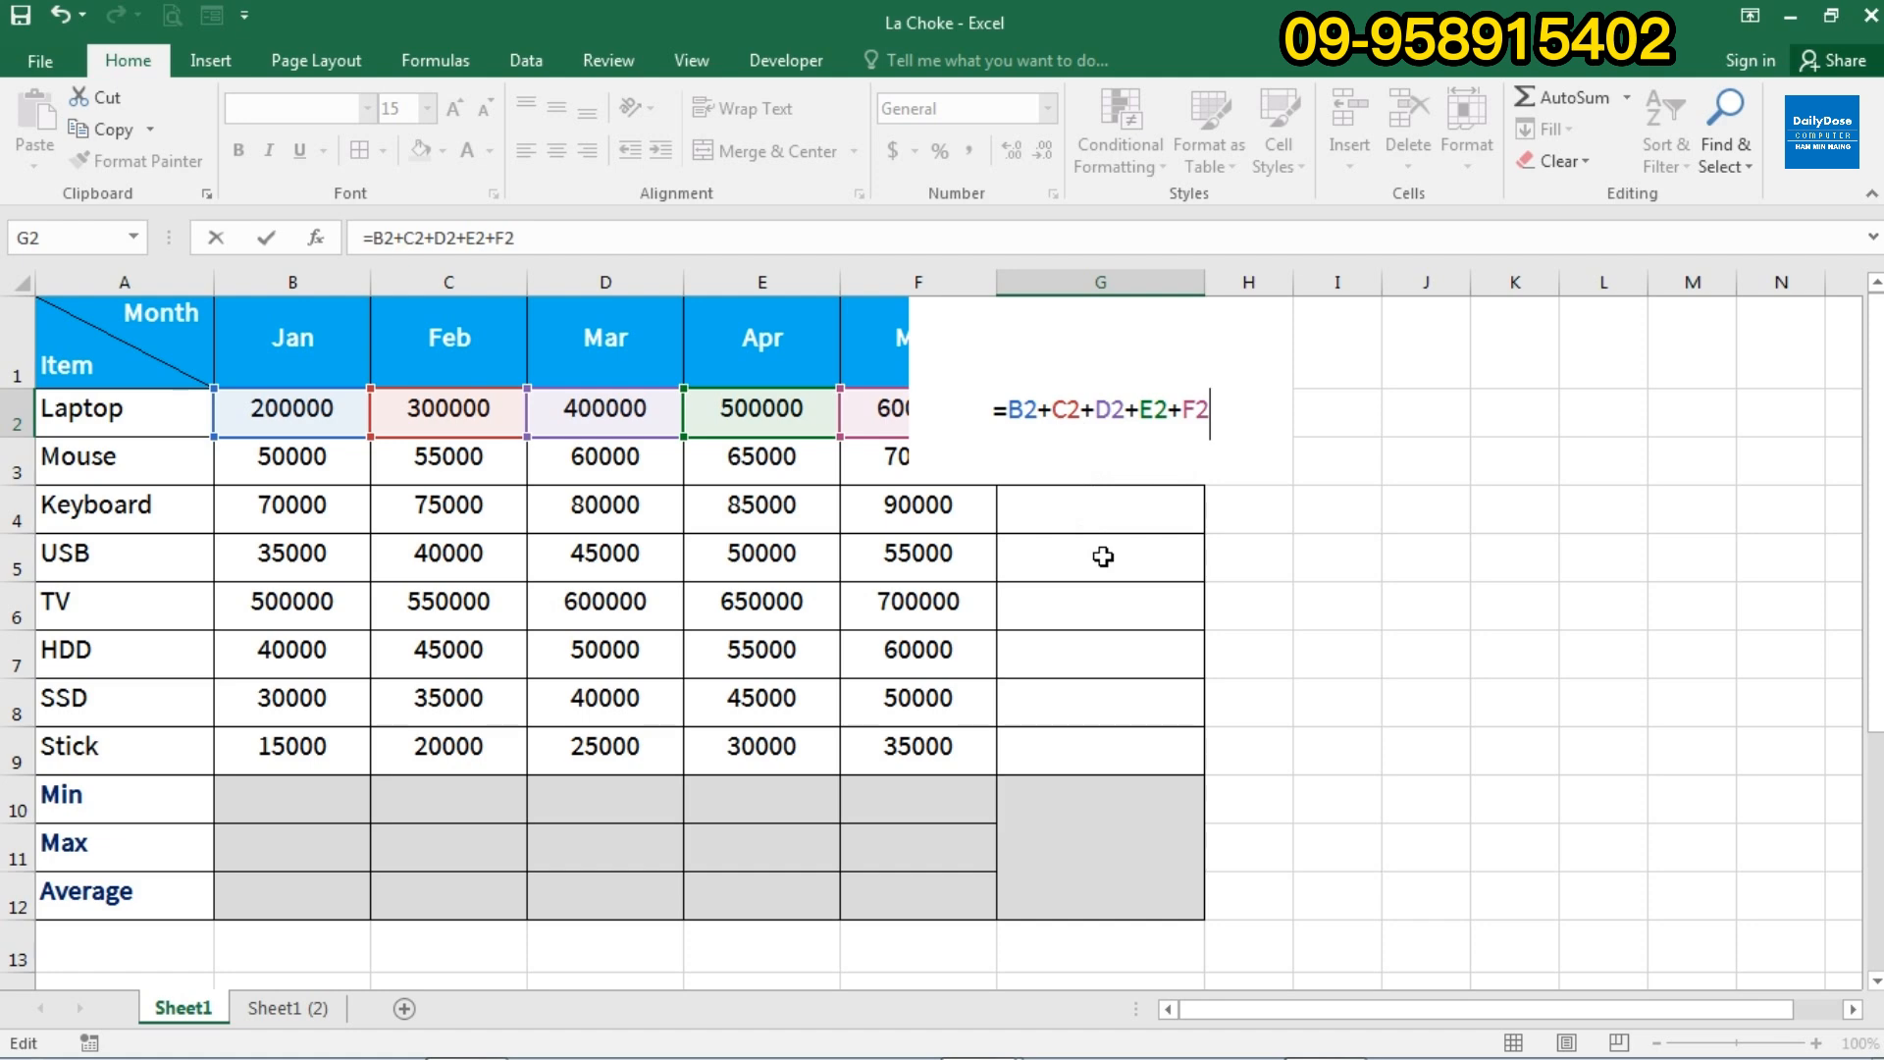
pyautogui.press('Return')
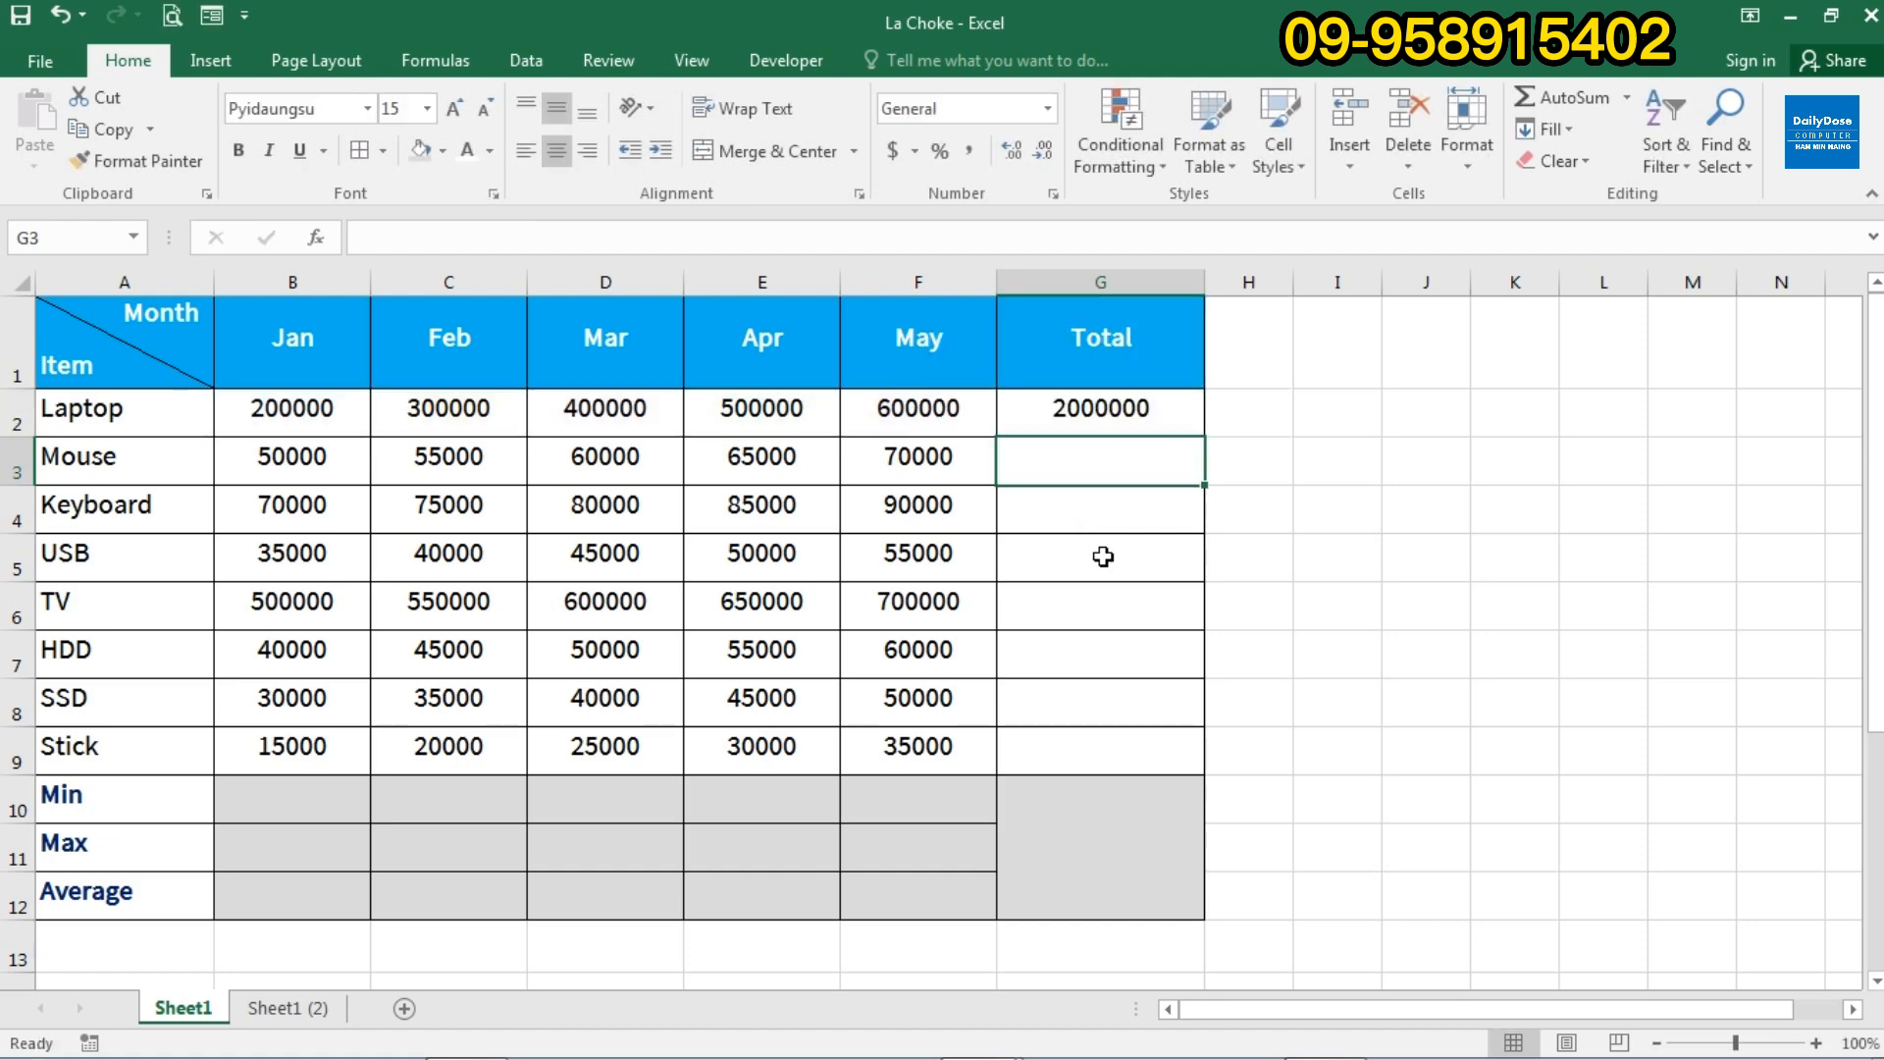
# Replace the addition formula in the Laptop total cell G2 with =SUM(B2:F2).
pyautogui.click(1119, 416)
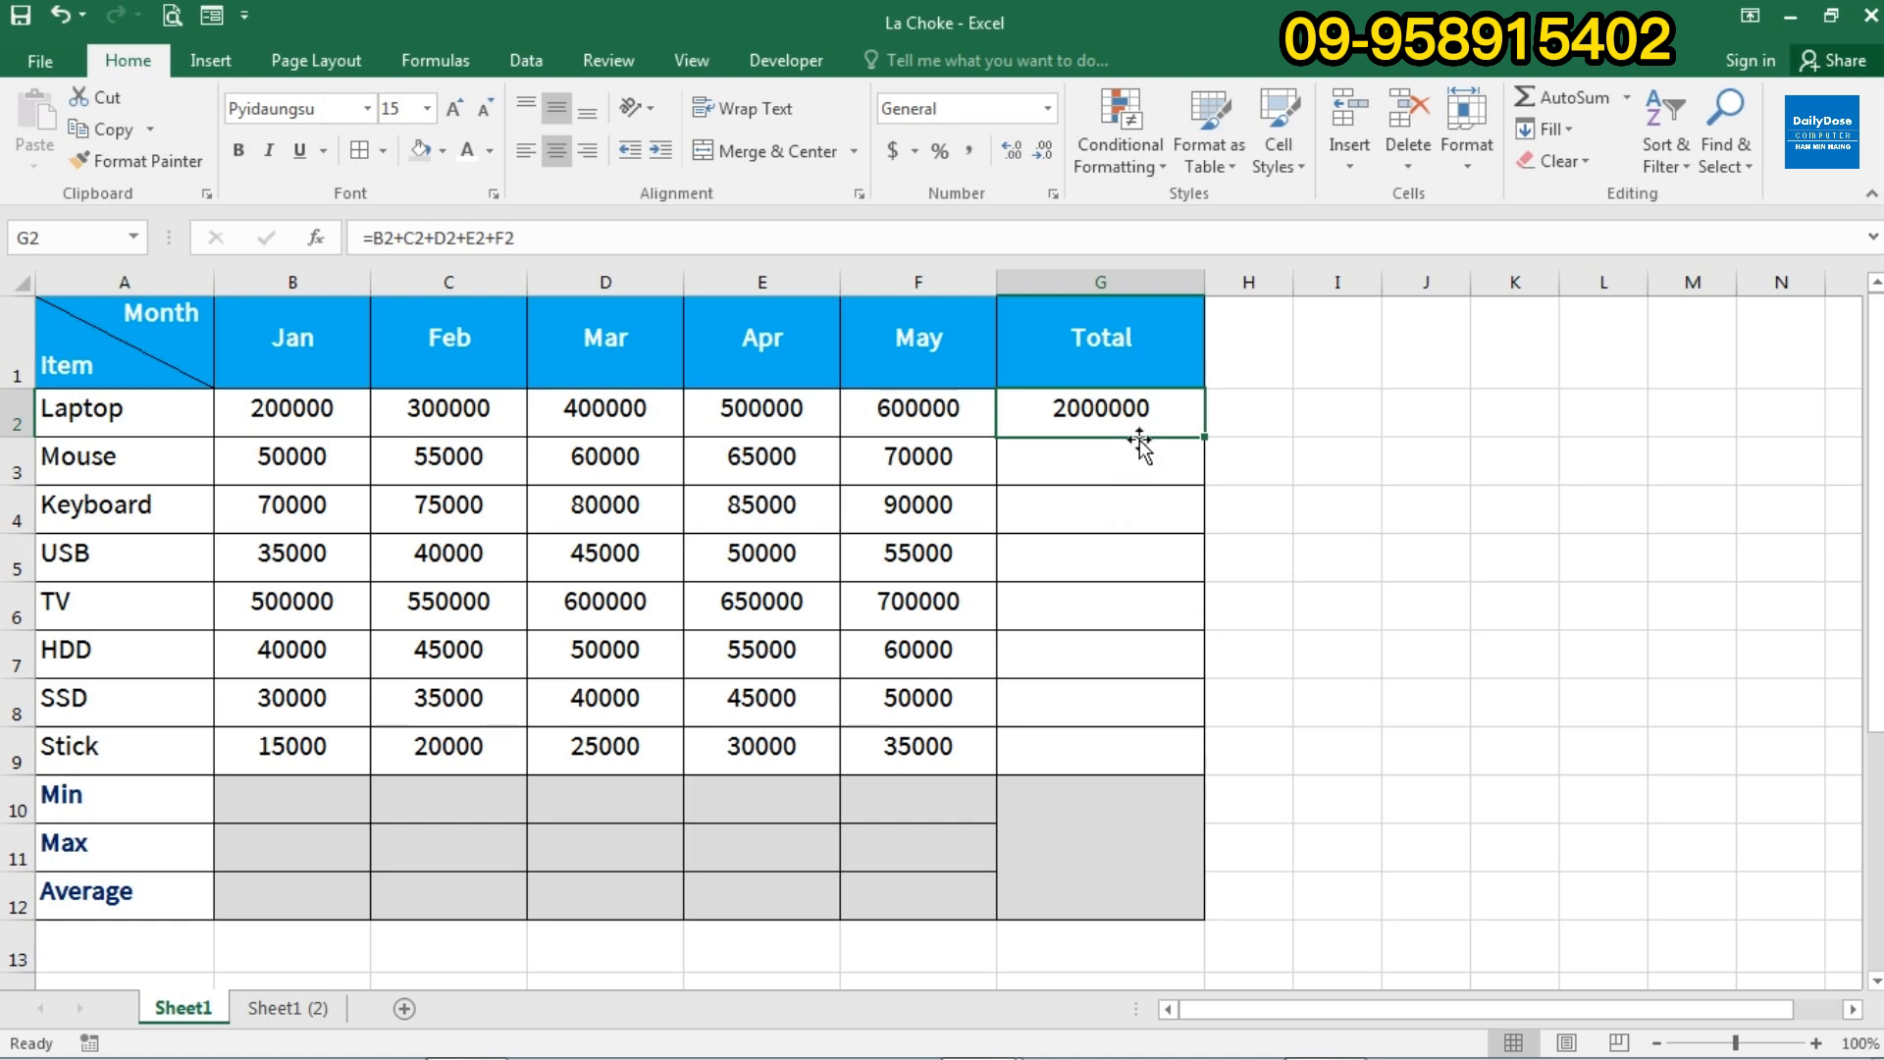
pyautogui.press('Delete')
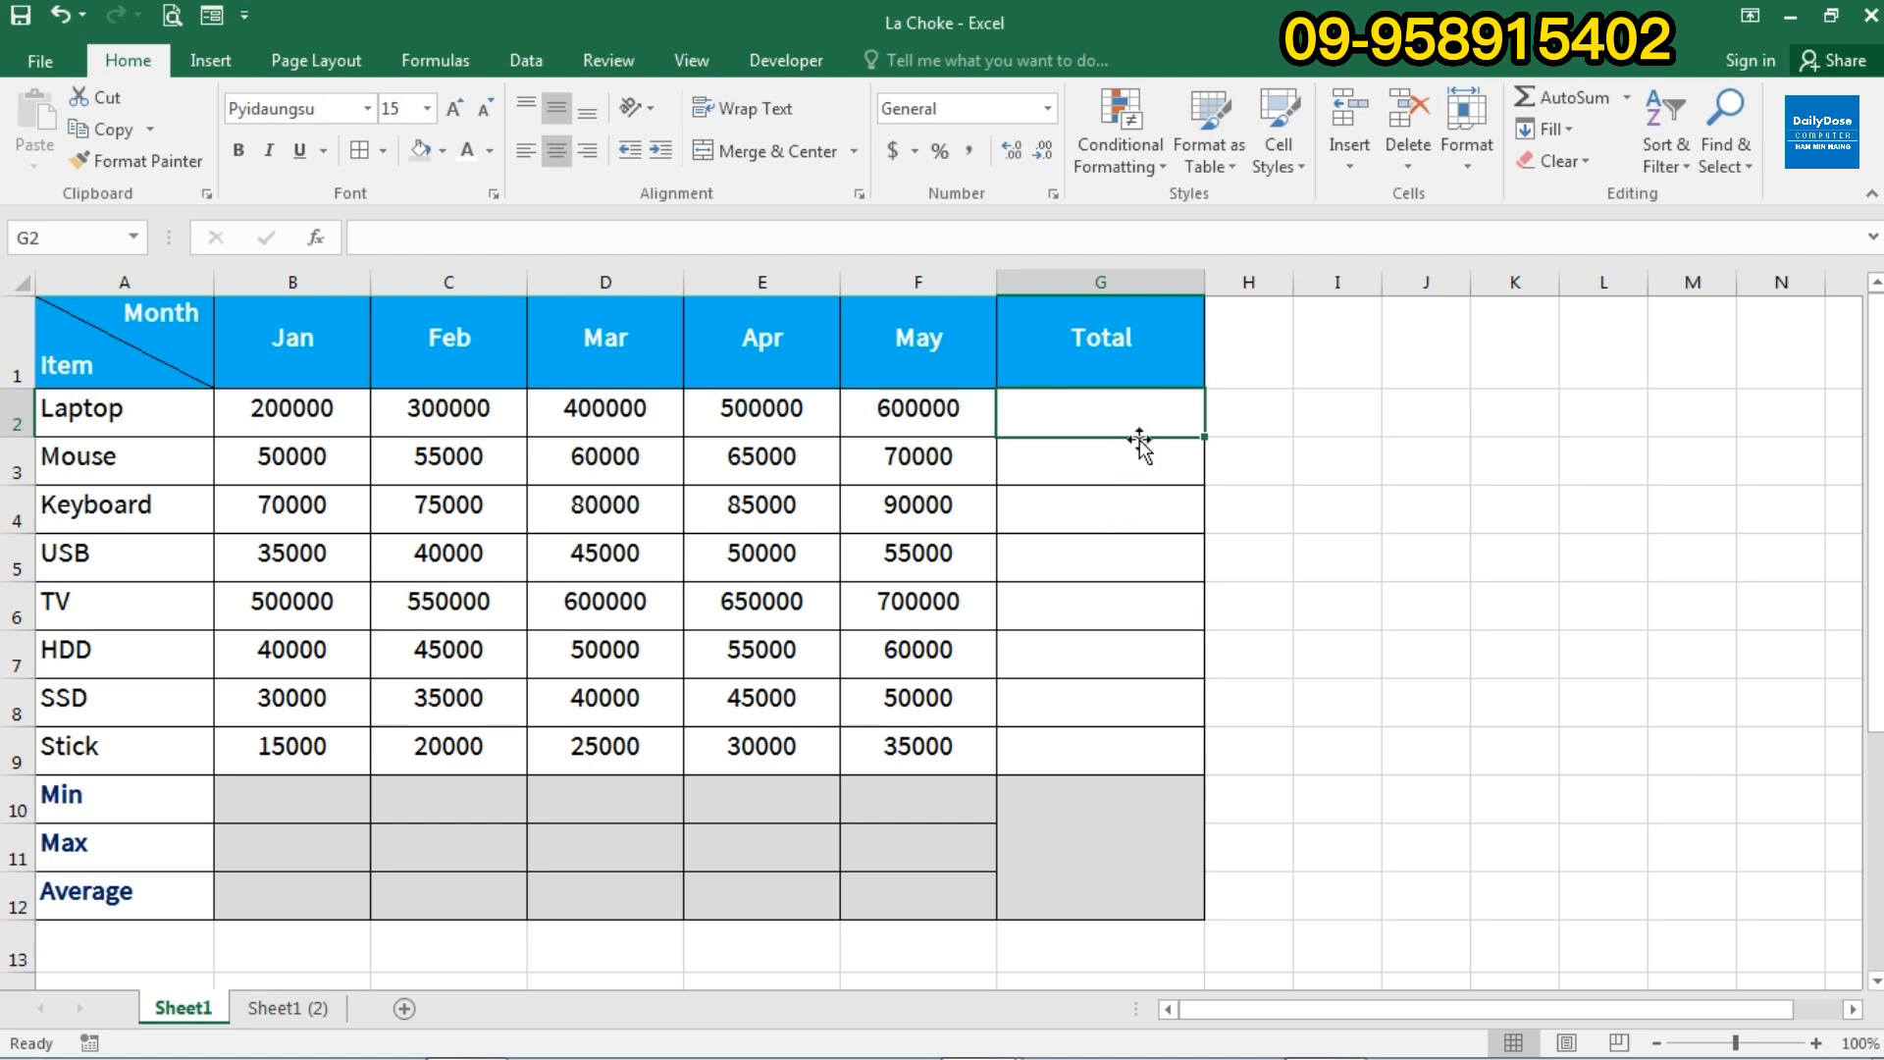
pyautogui.write('=s')
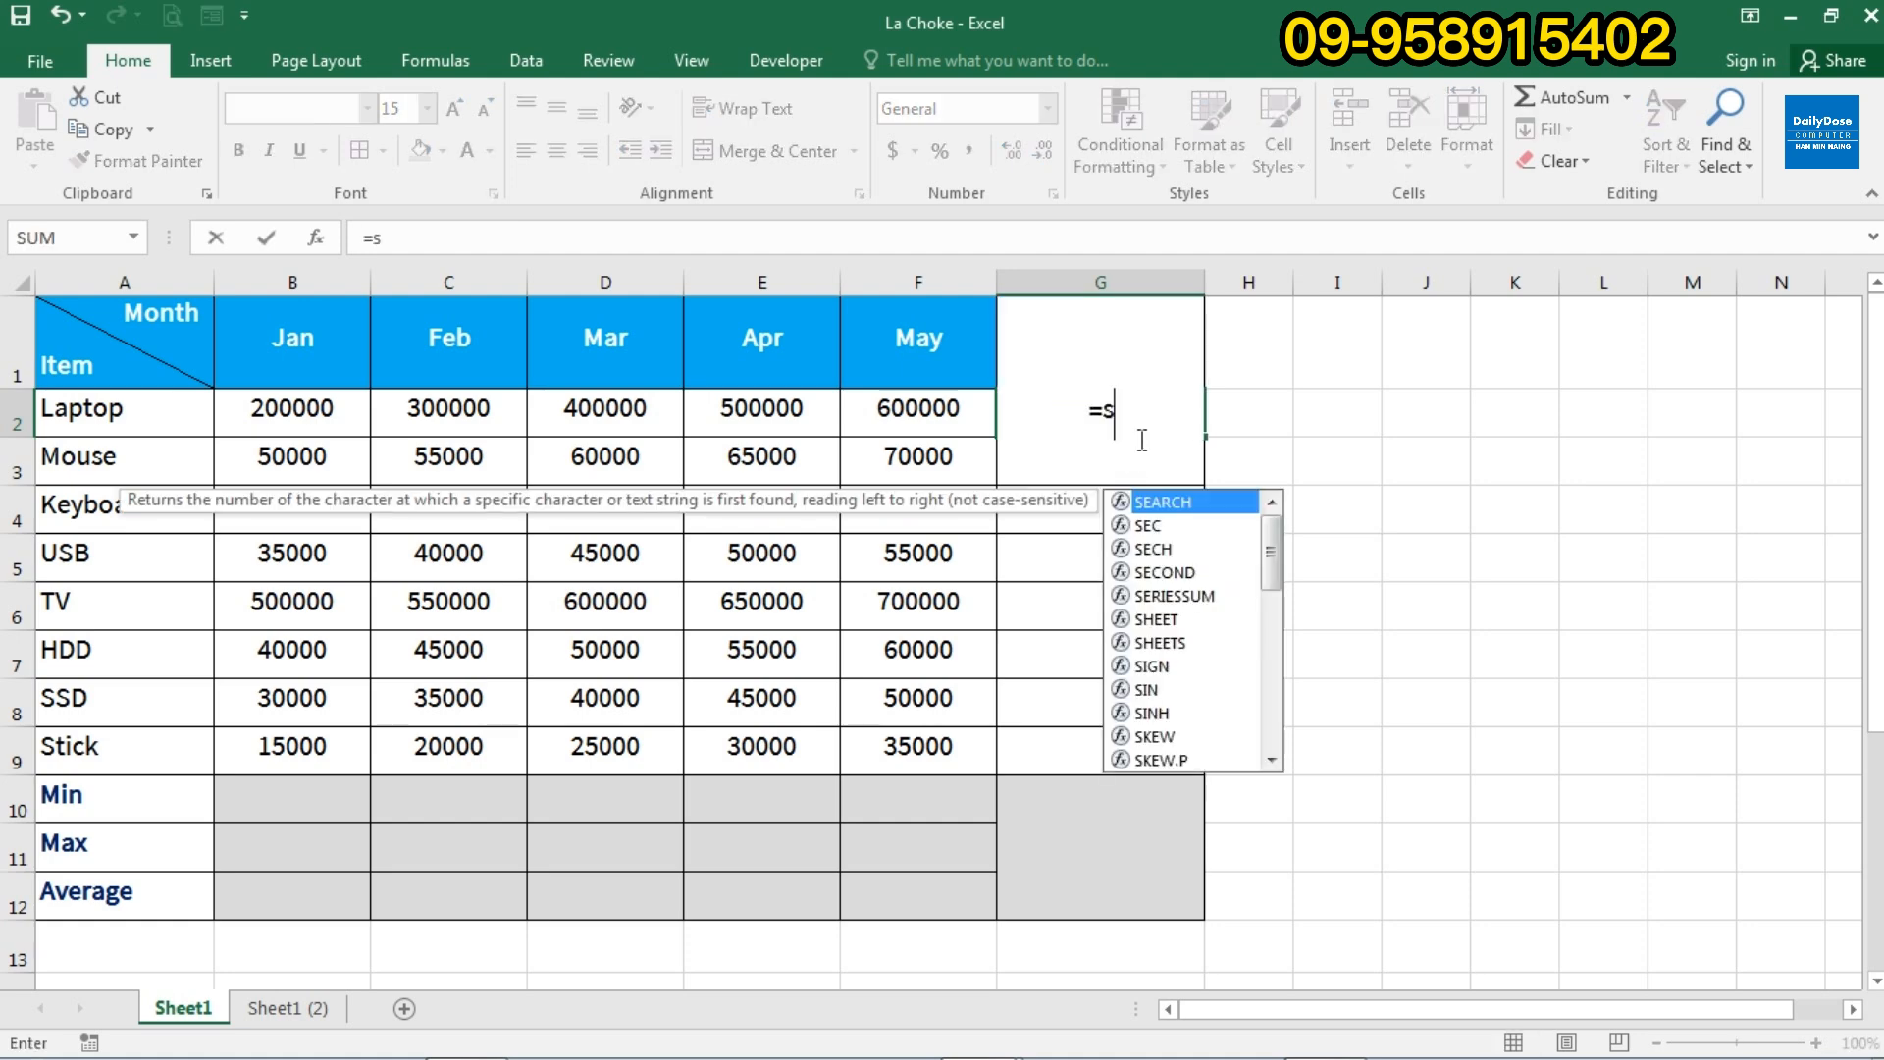
pyautogui.write('um')
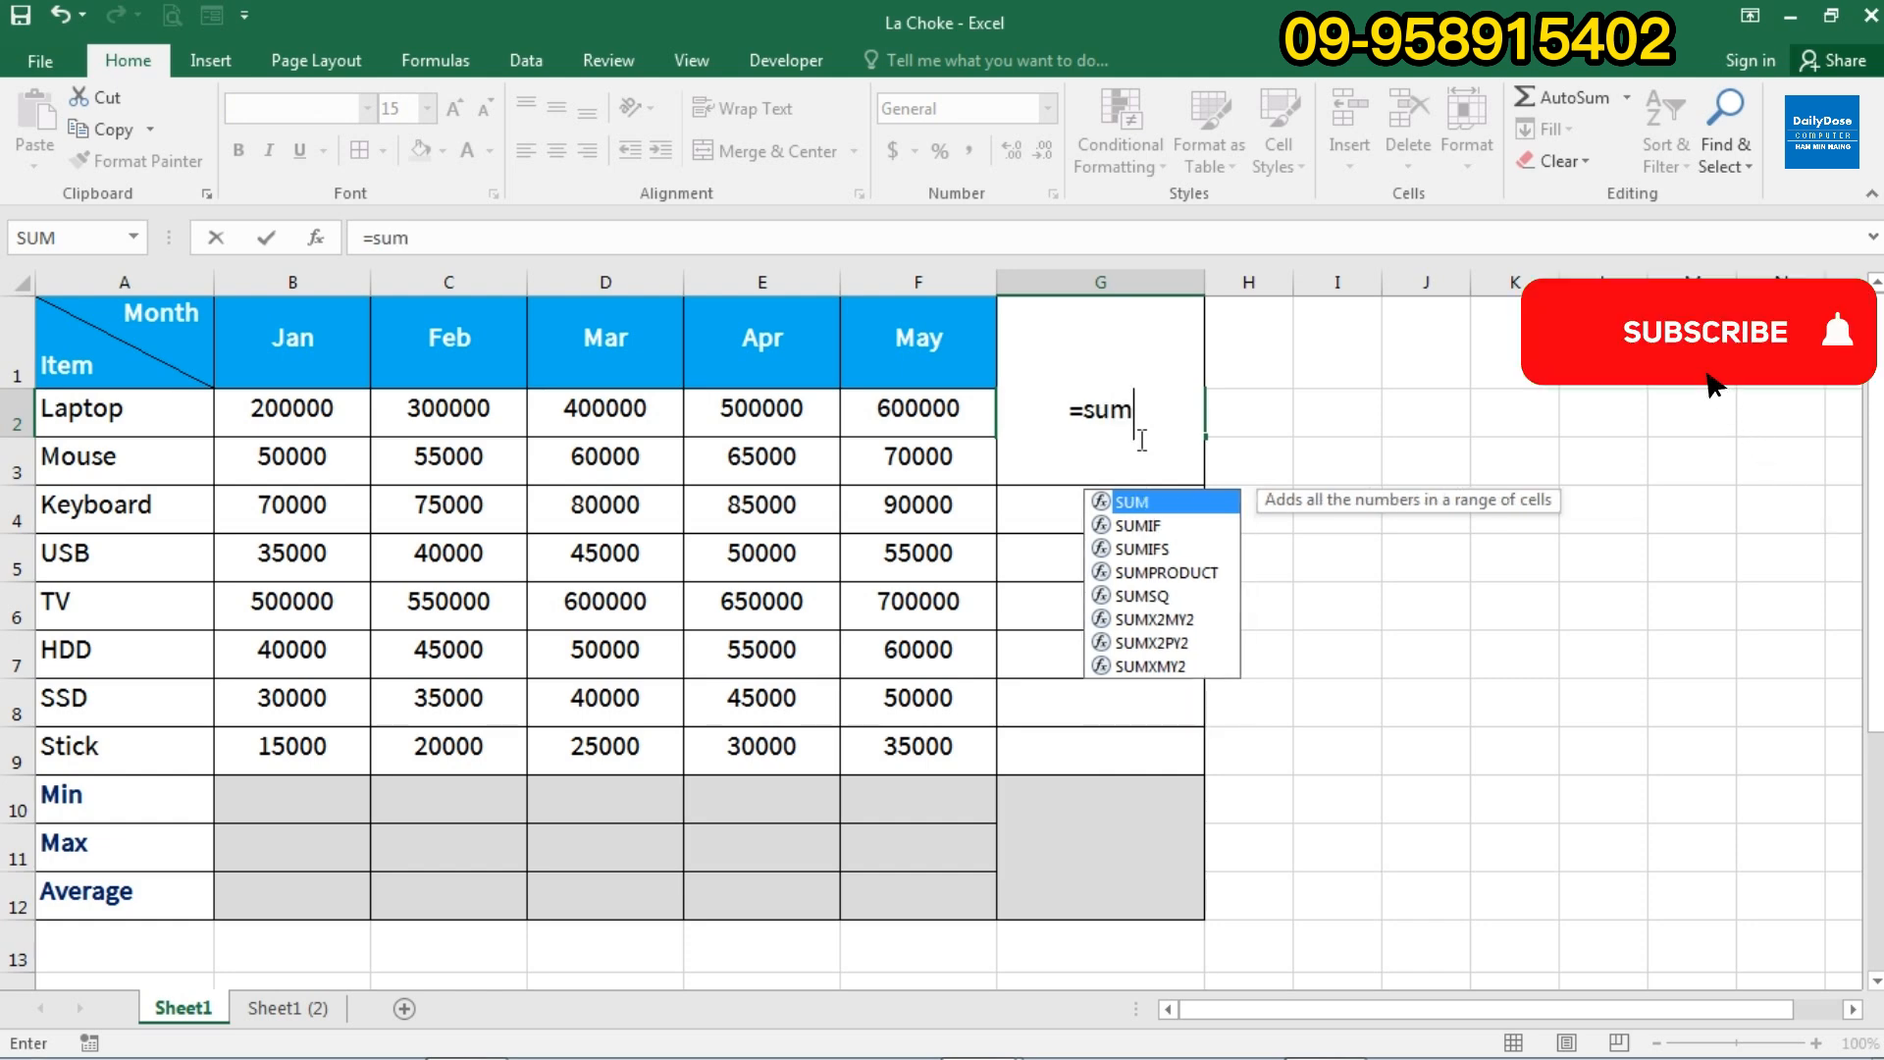
pyautogui.write('(')
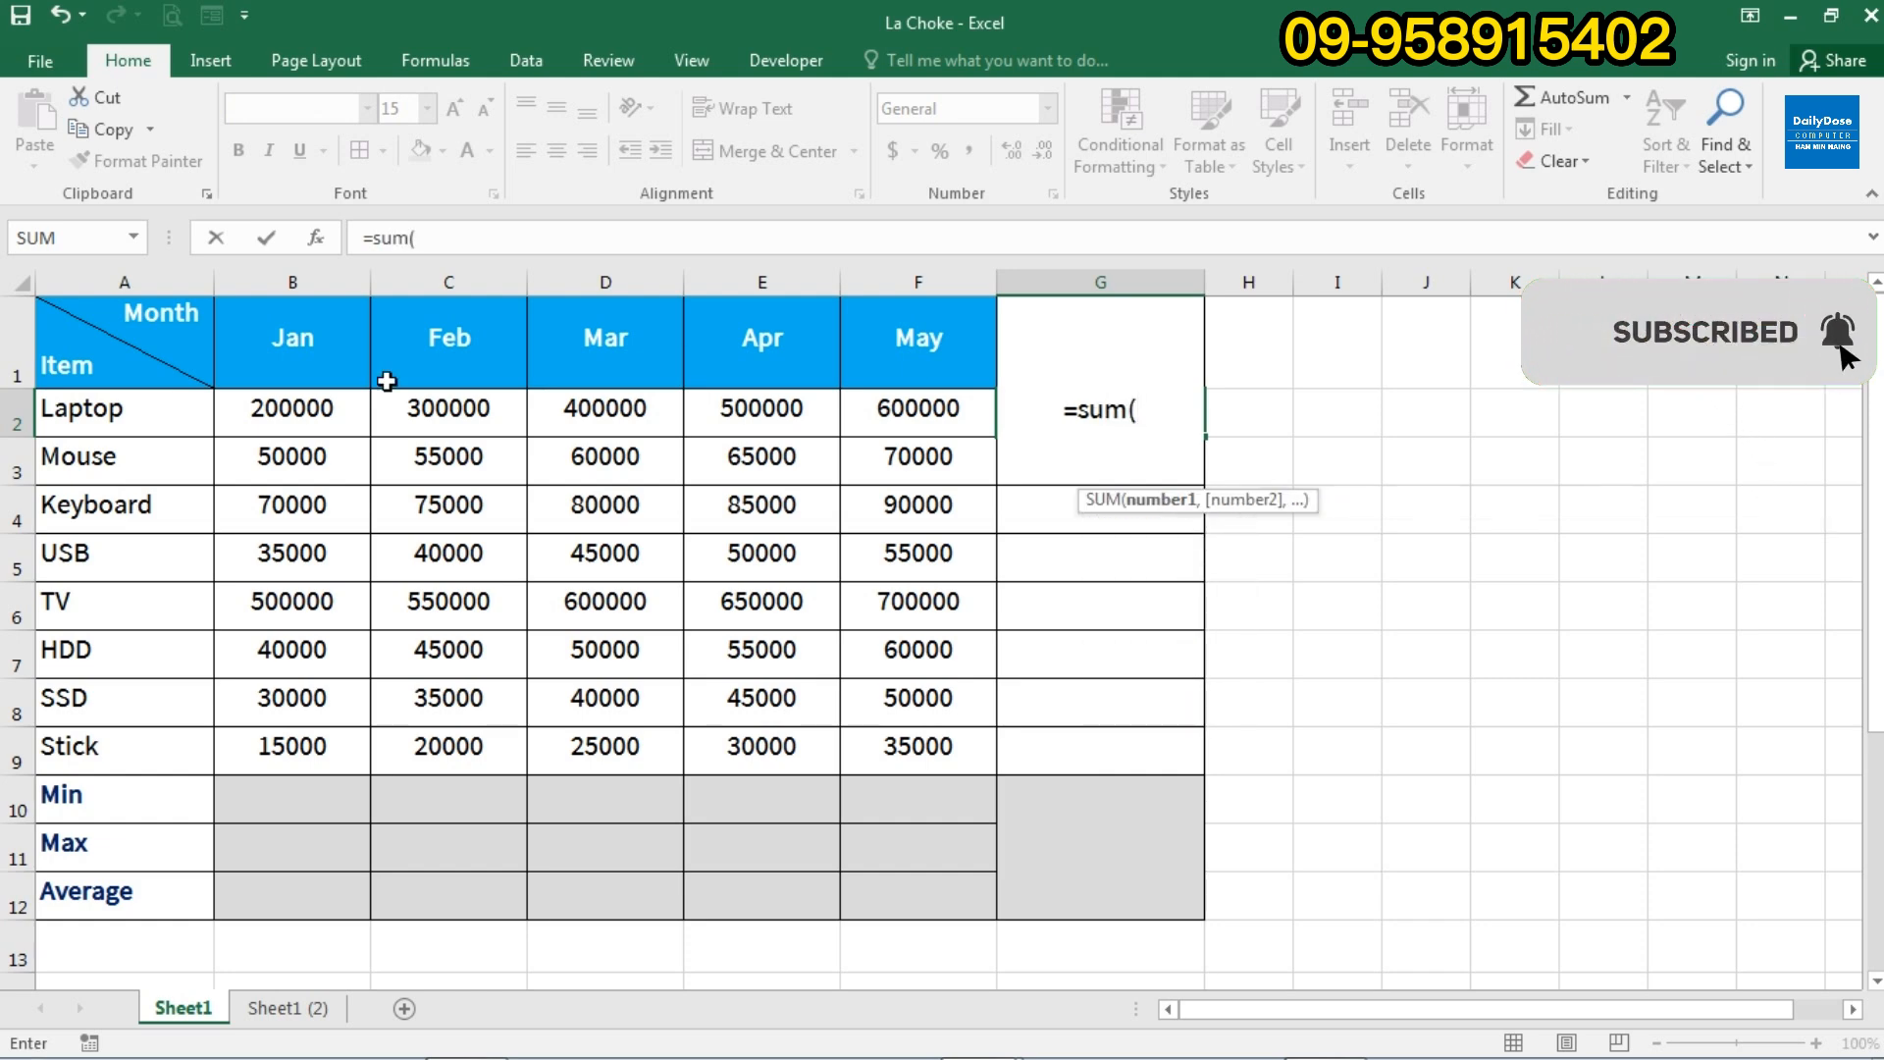
pyautogui.moveTo(236, 412); pyautogui.dragTo(873, 428)
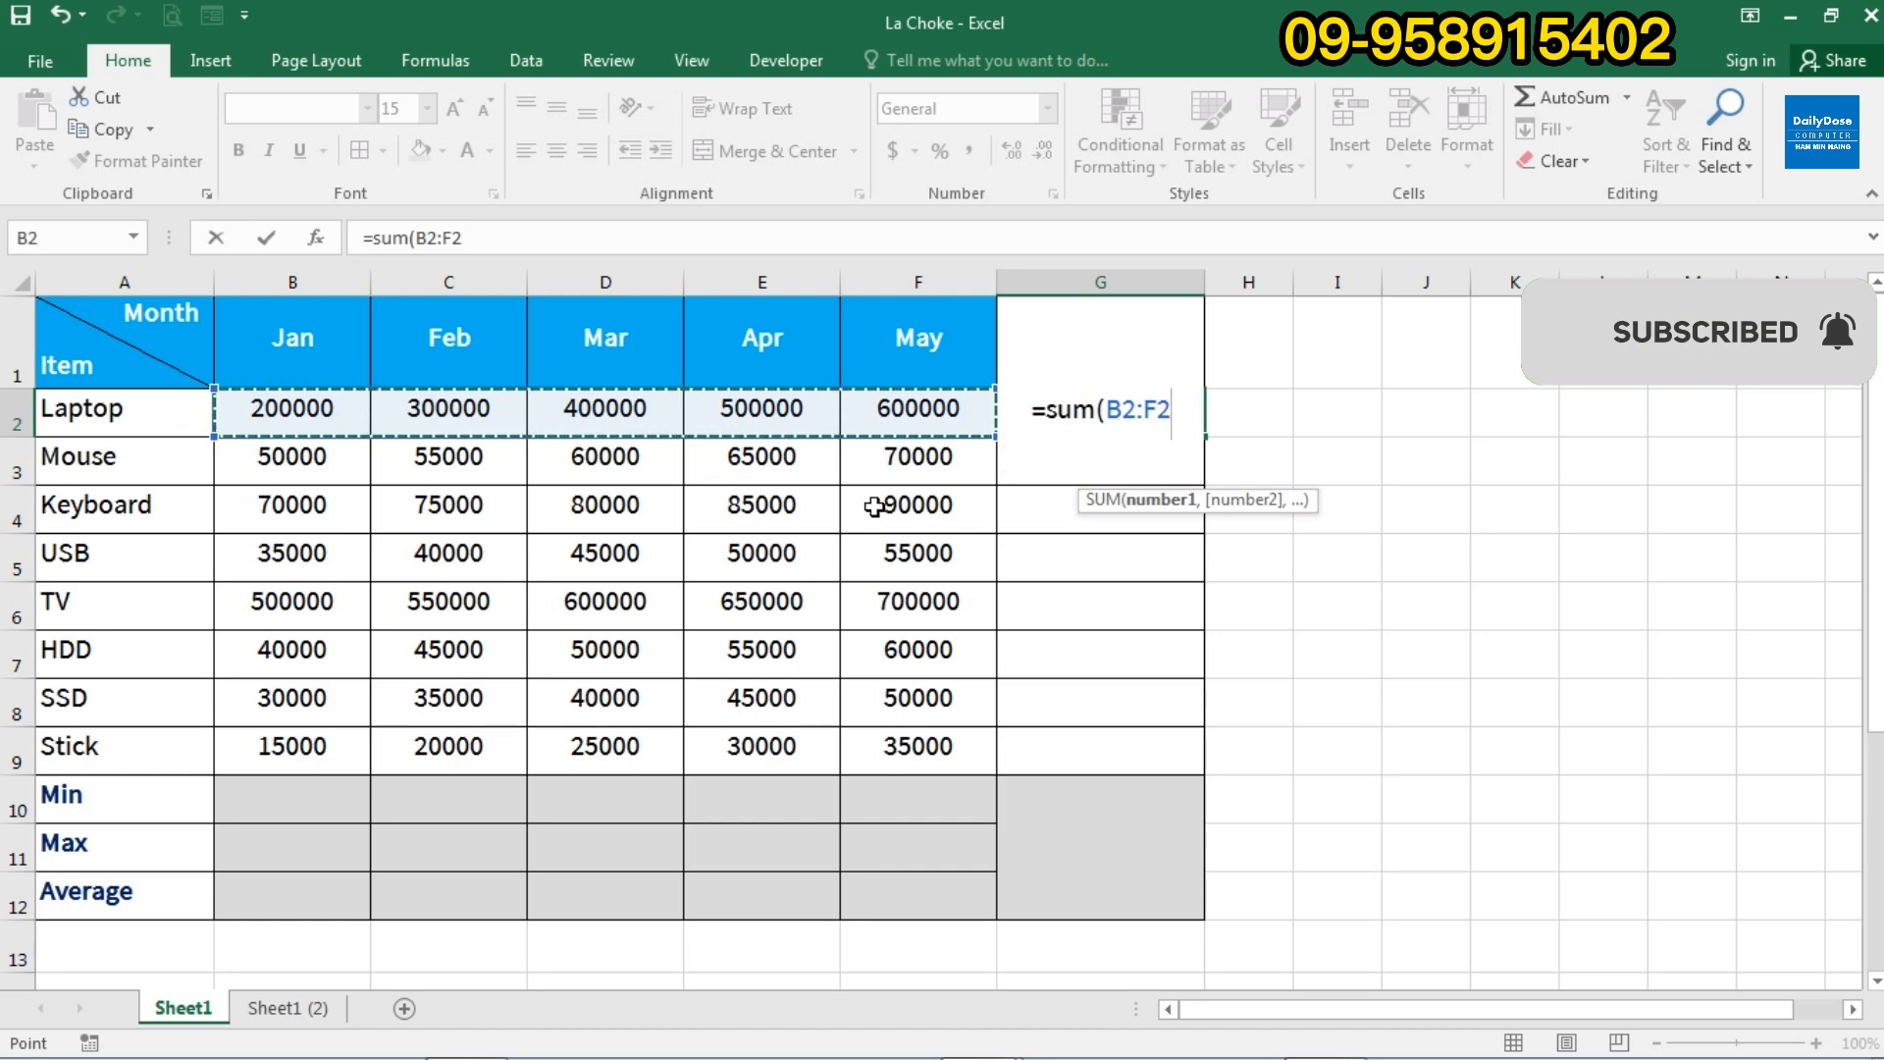
pyautogui.write(')')
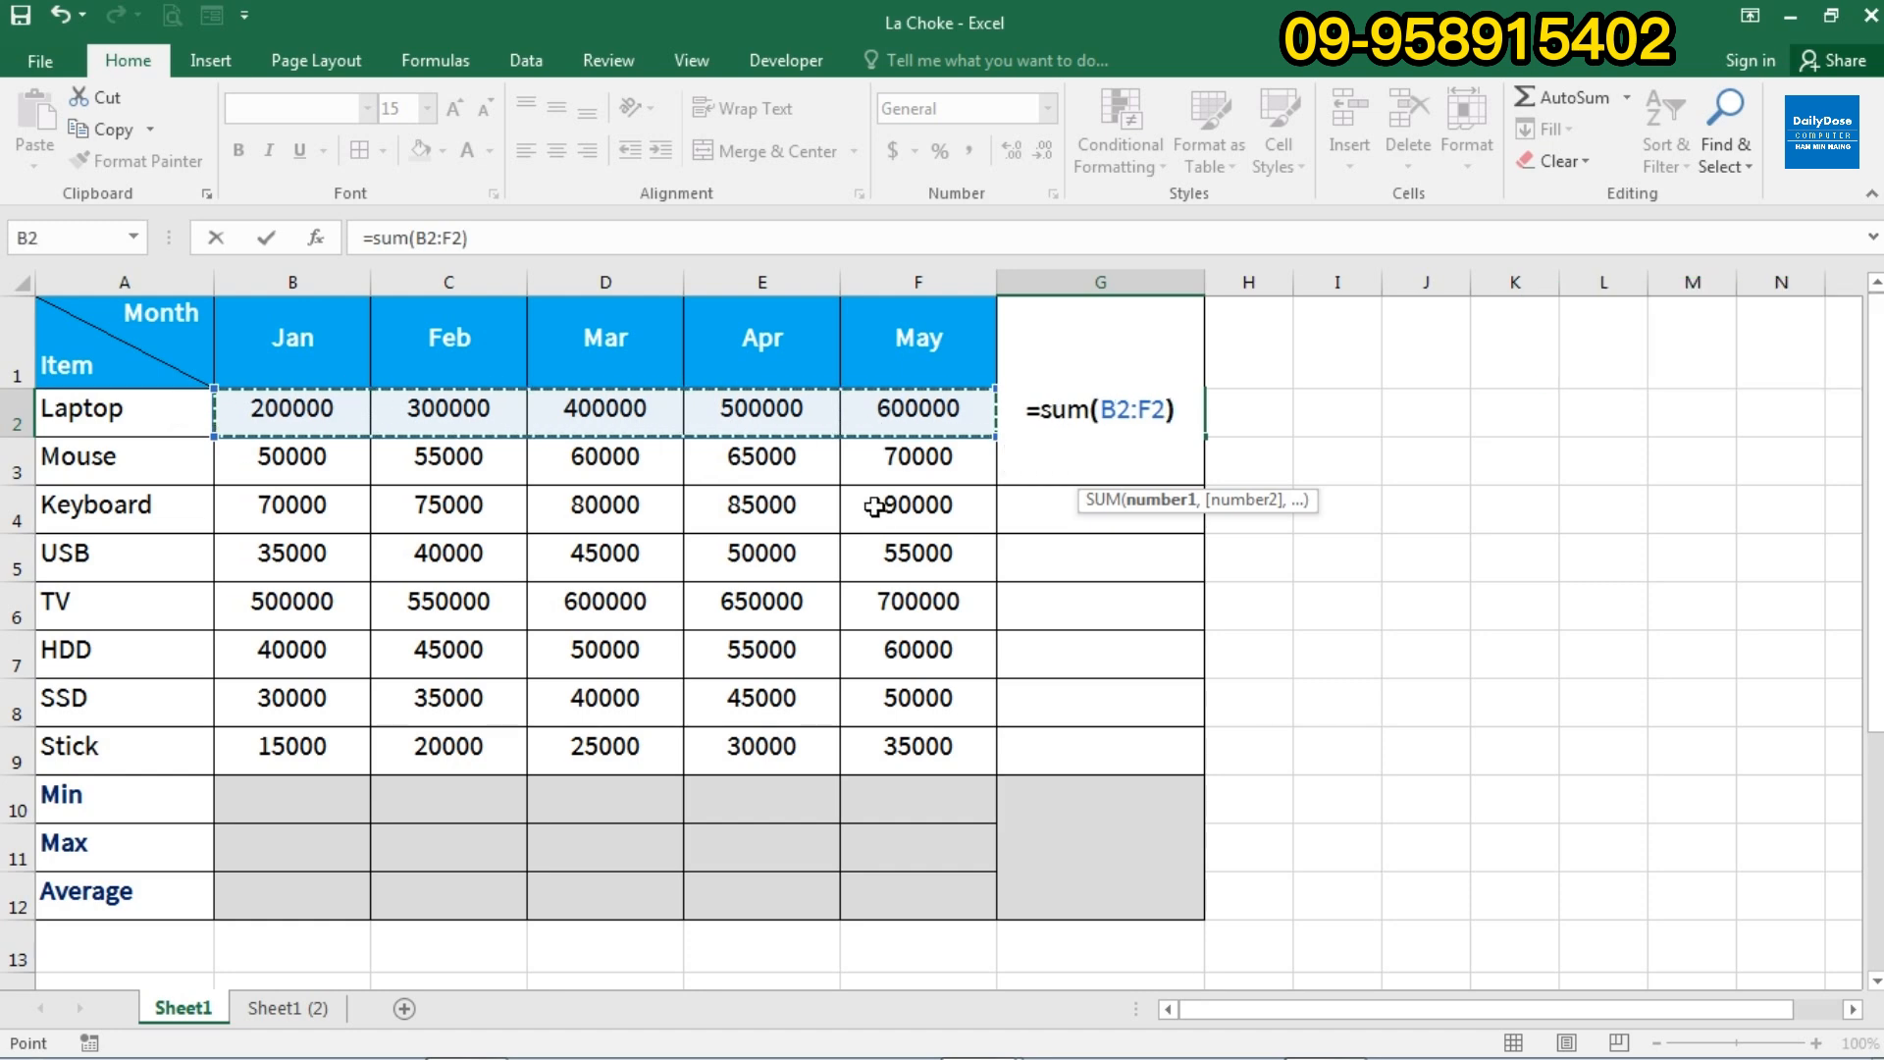
pyautogui.press('Return')
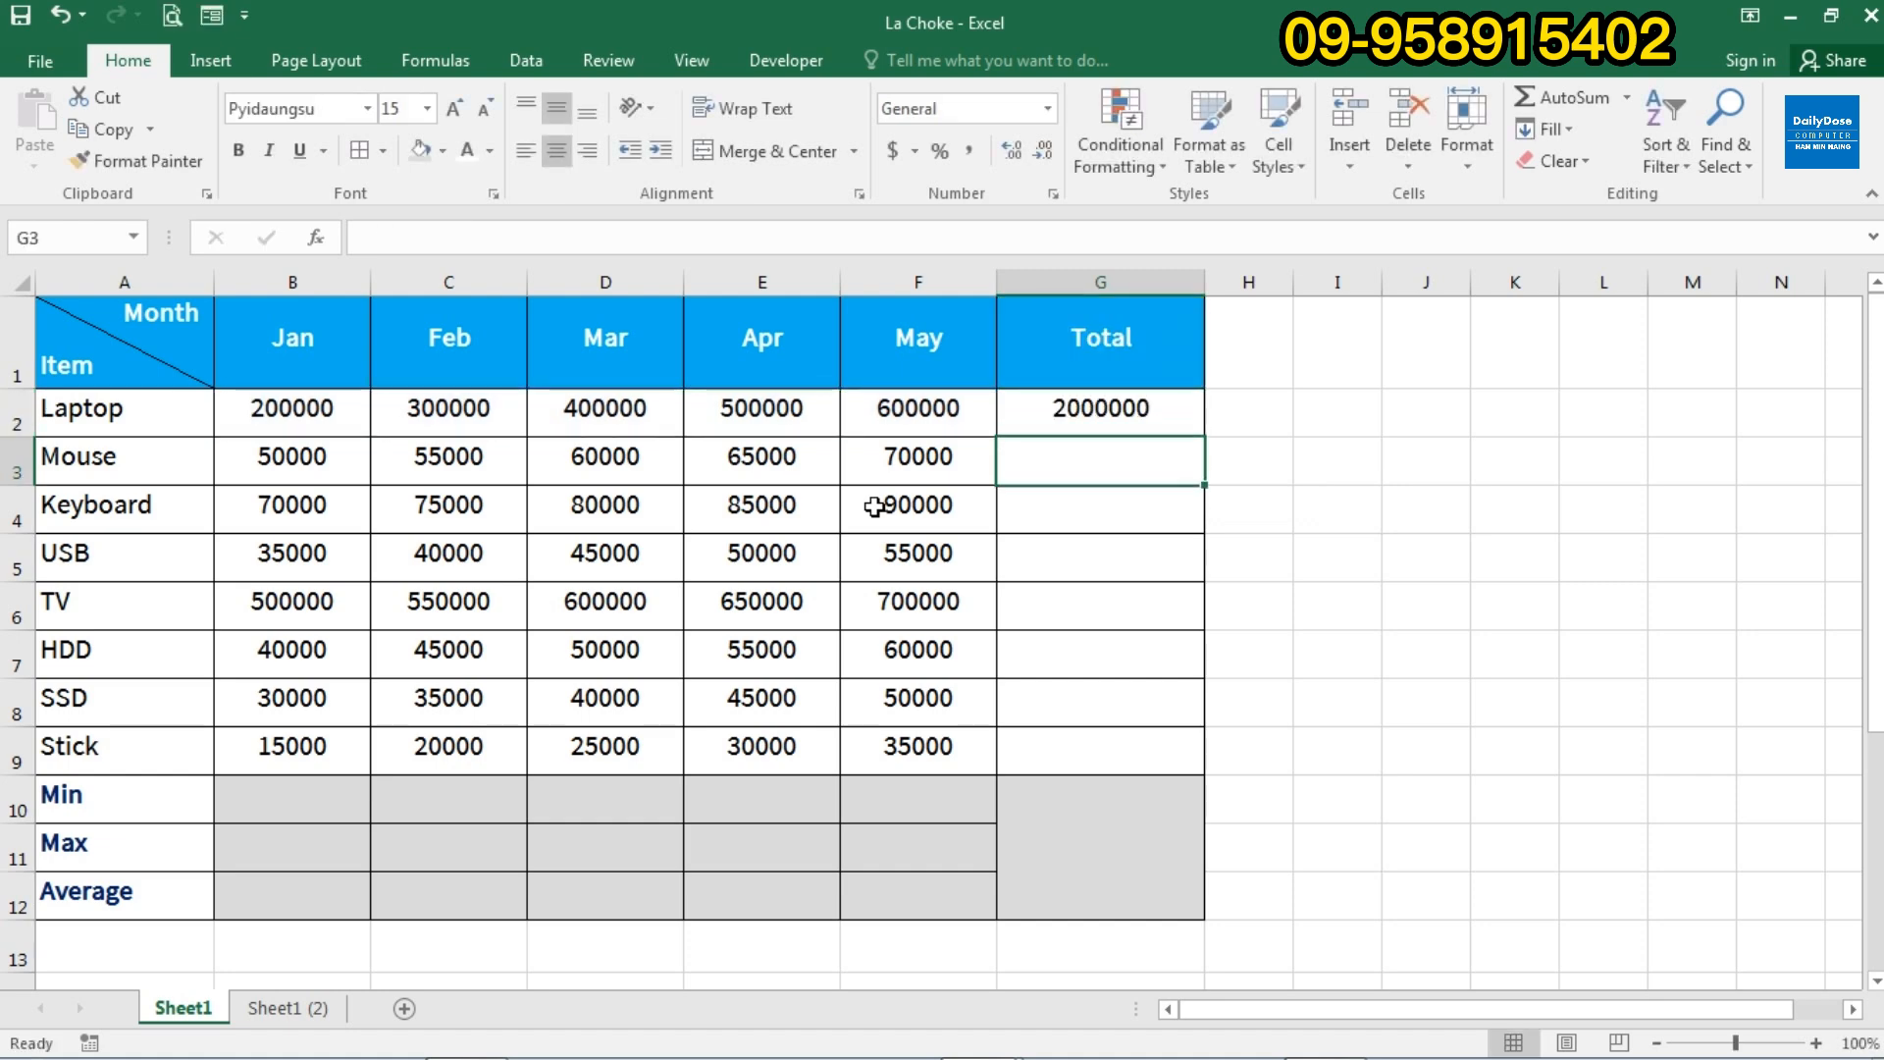
# Fill the Laptop total formula from G2 down to G9 to total every item through Stick.
pyautogui.click(1077, 425)
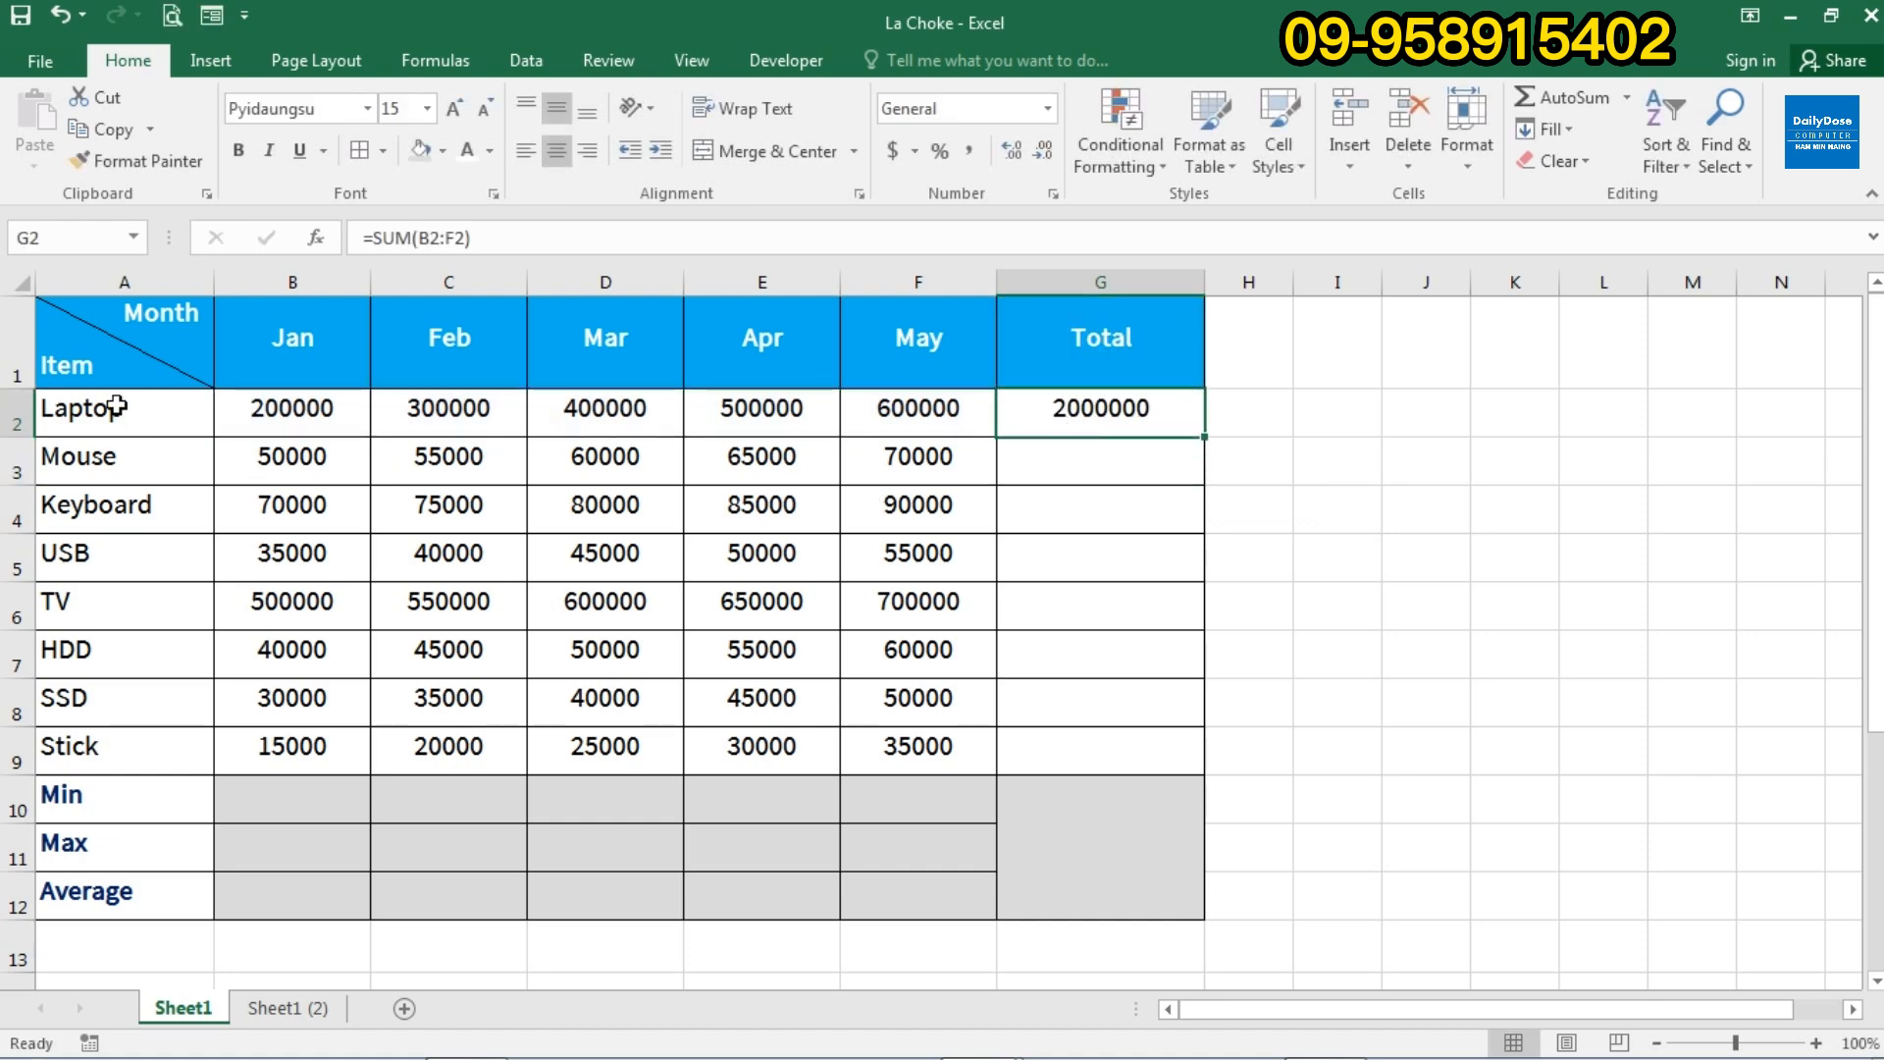
pyautogui.click(118, 410)
pyautogui.click(1052, 409)
pyautogui.moveTo(1206, 436); pyautogui.dragTo(1211, 767)
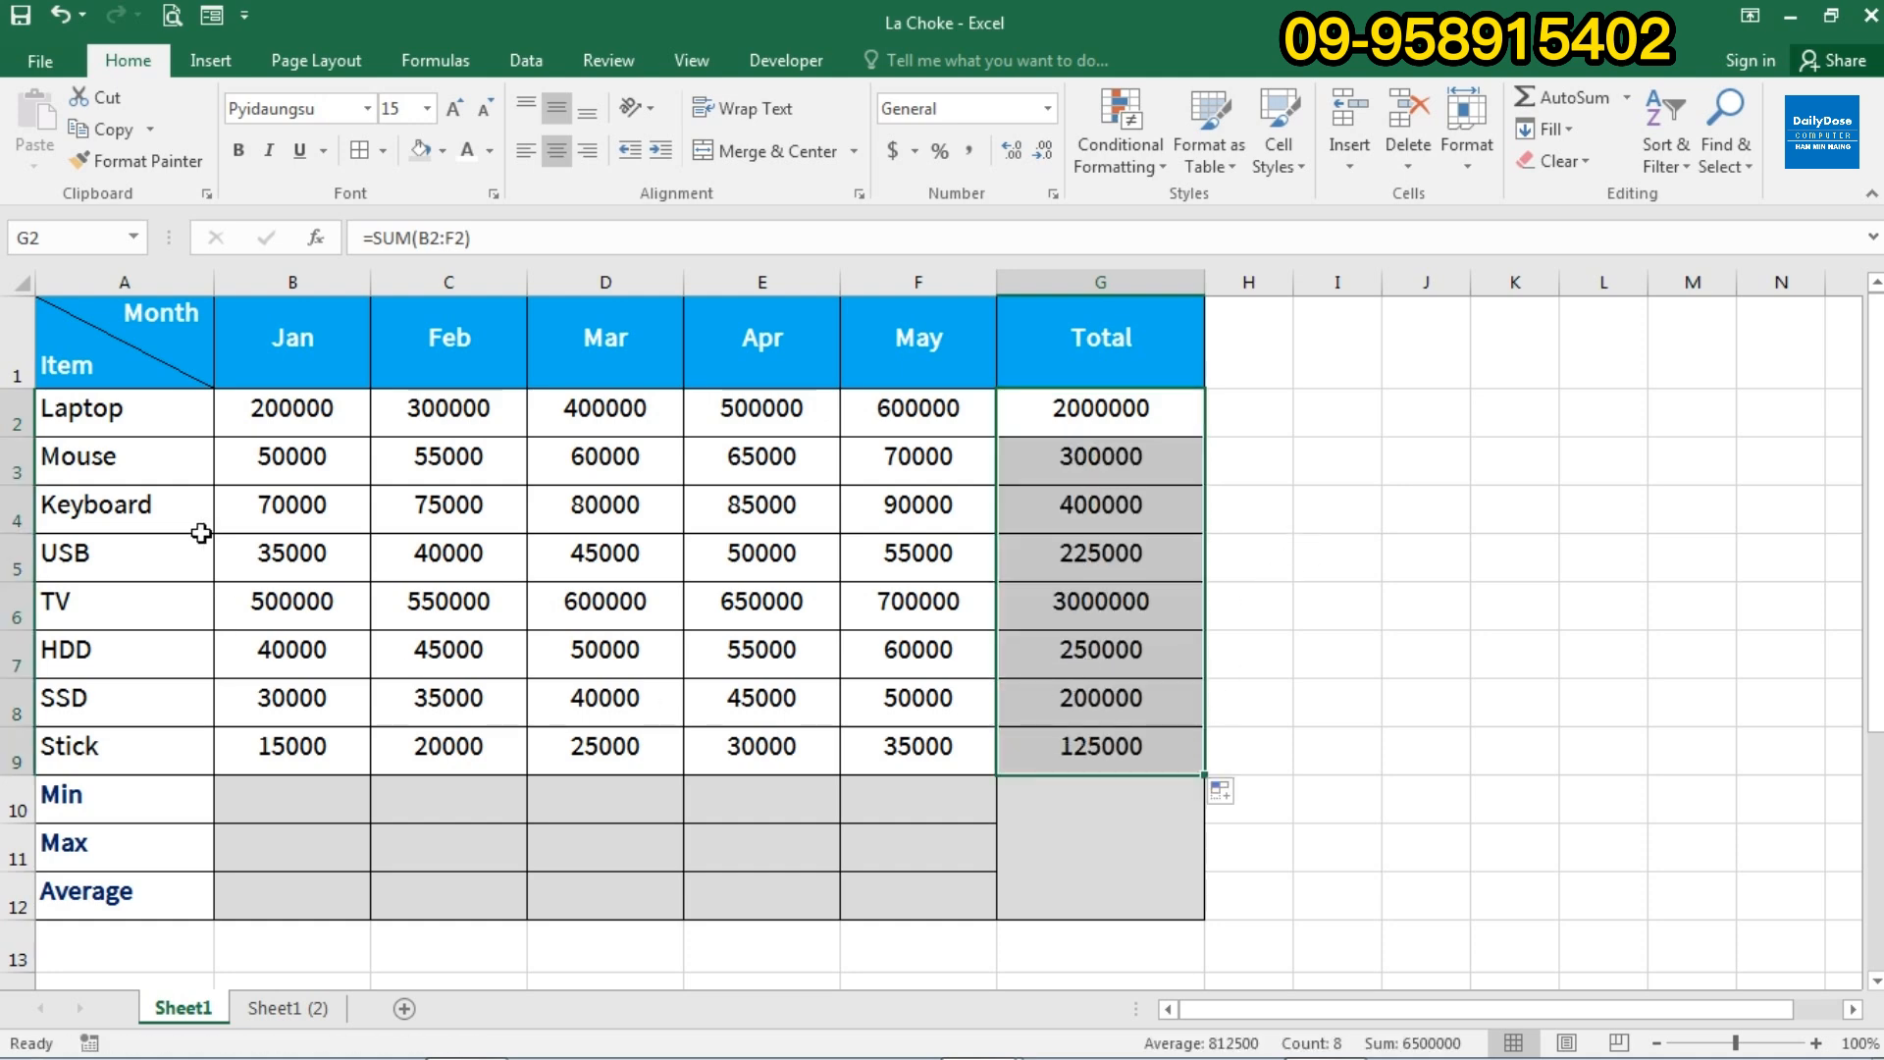
pyautogui.moveTo(160, 409); pyautogui.dragTo(156, 741)
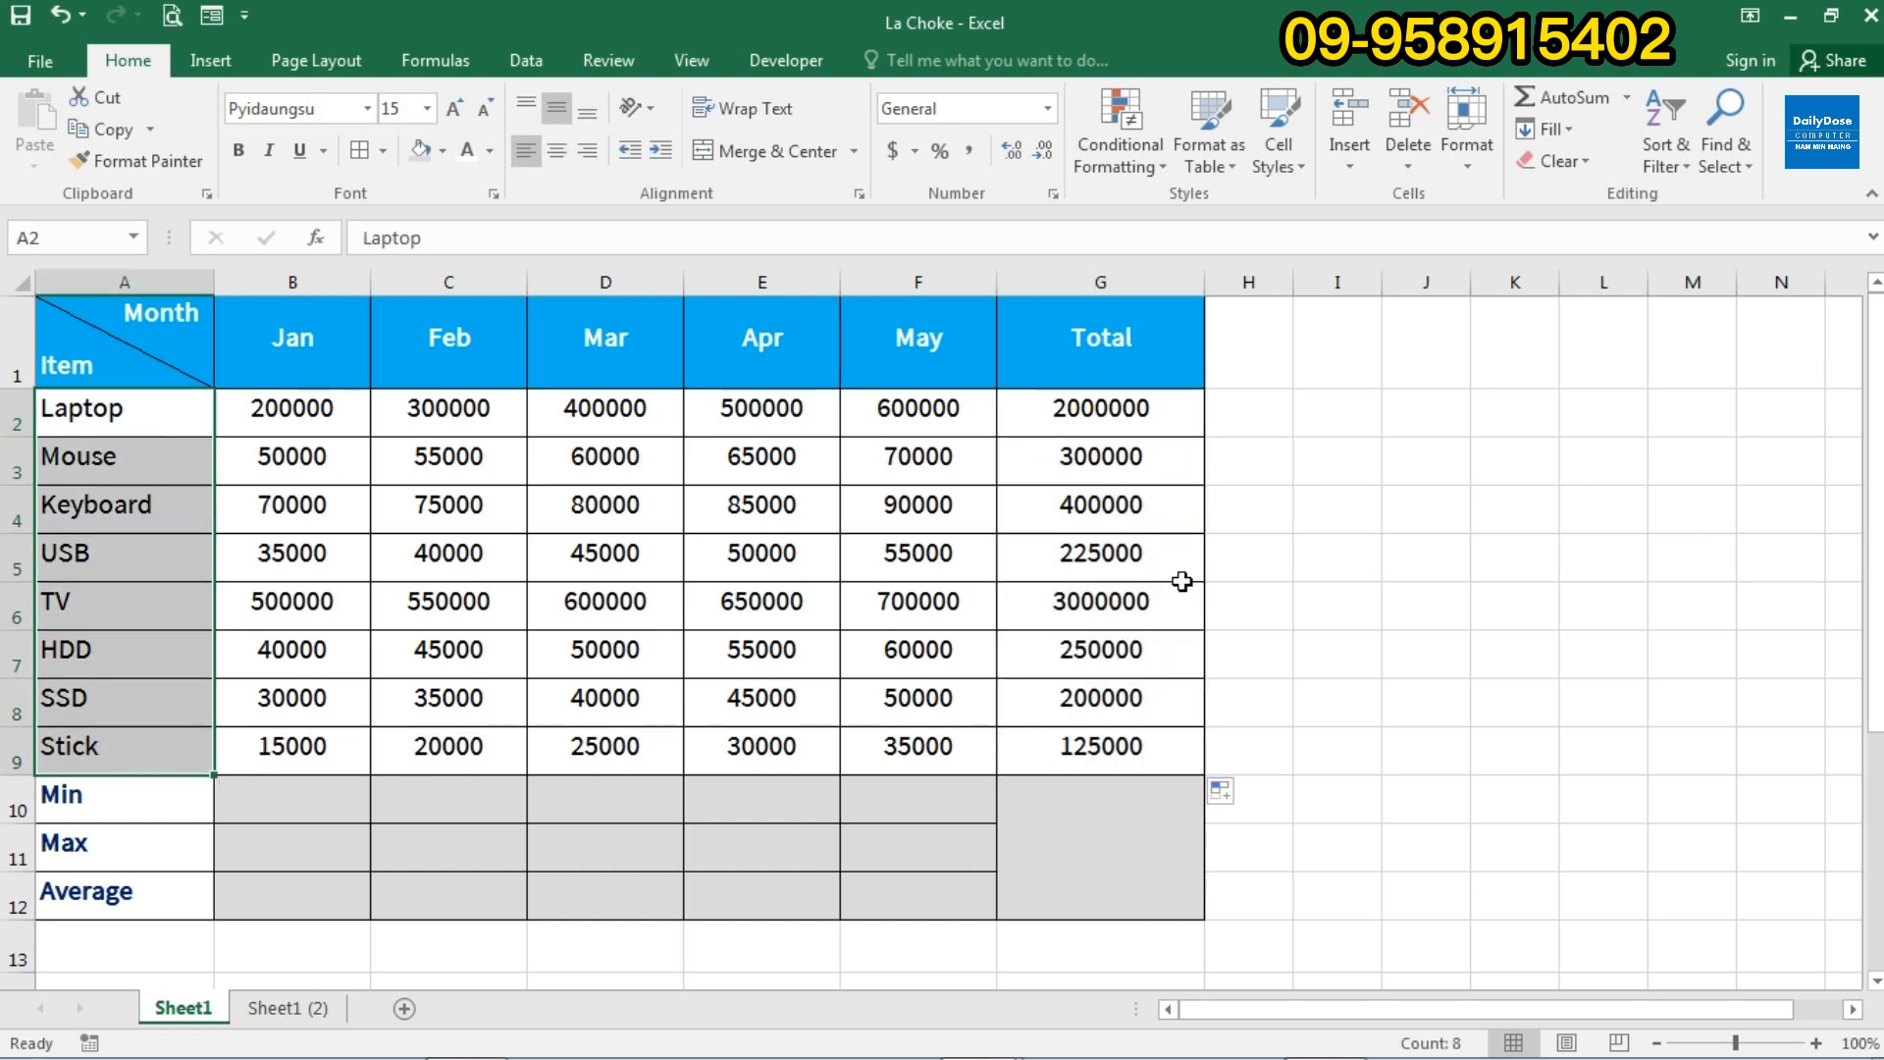
pyautogui.moveTo(1144, 425); pyautogui.dragTo(1106, 749)
pyautogui.click(1129, 755)
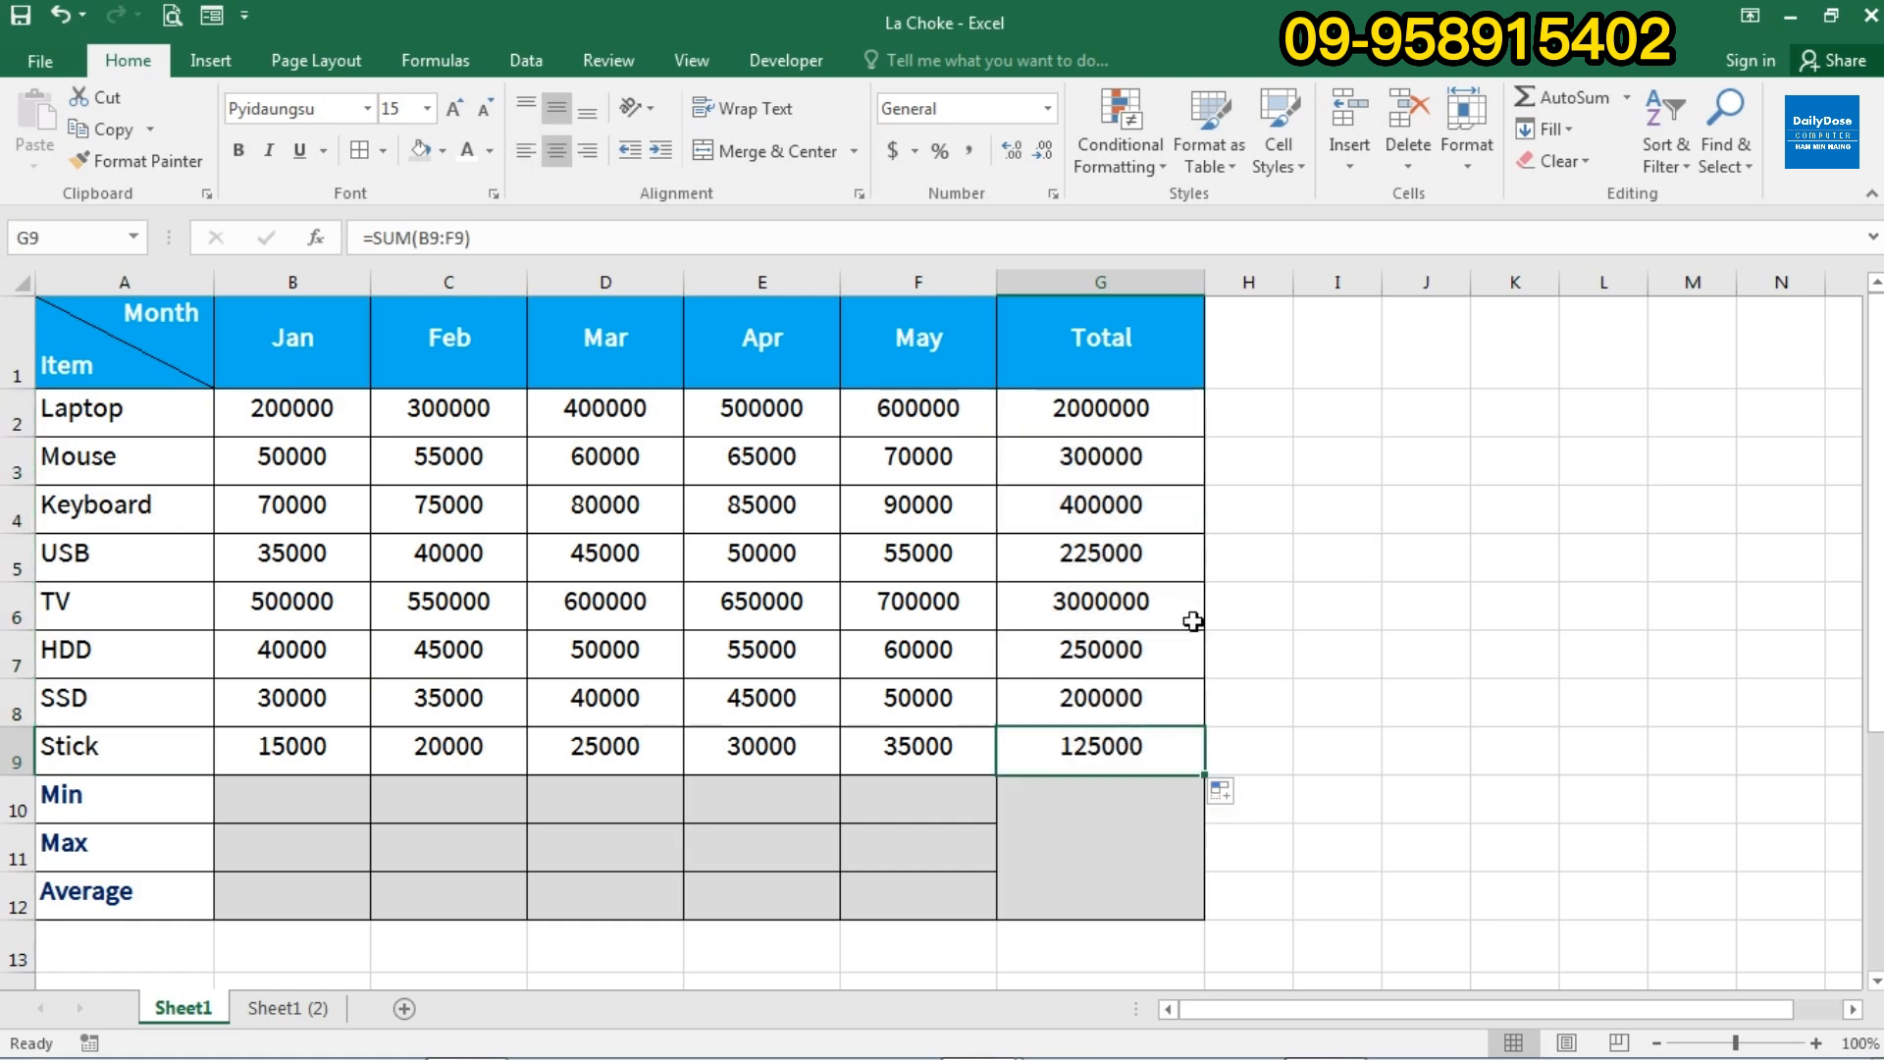
pyautogui.click(1135, 839)
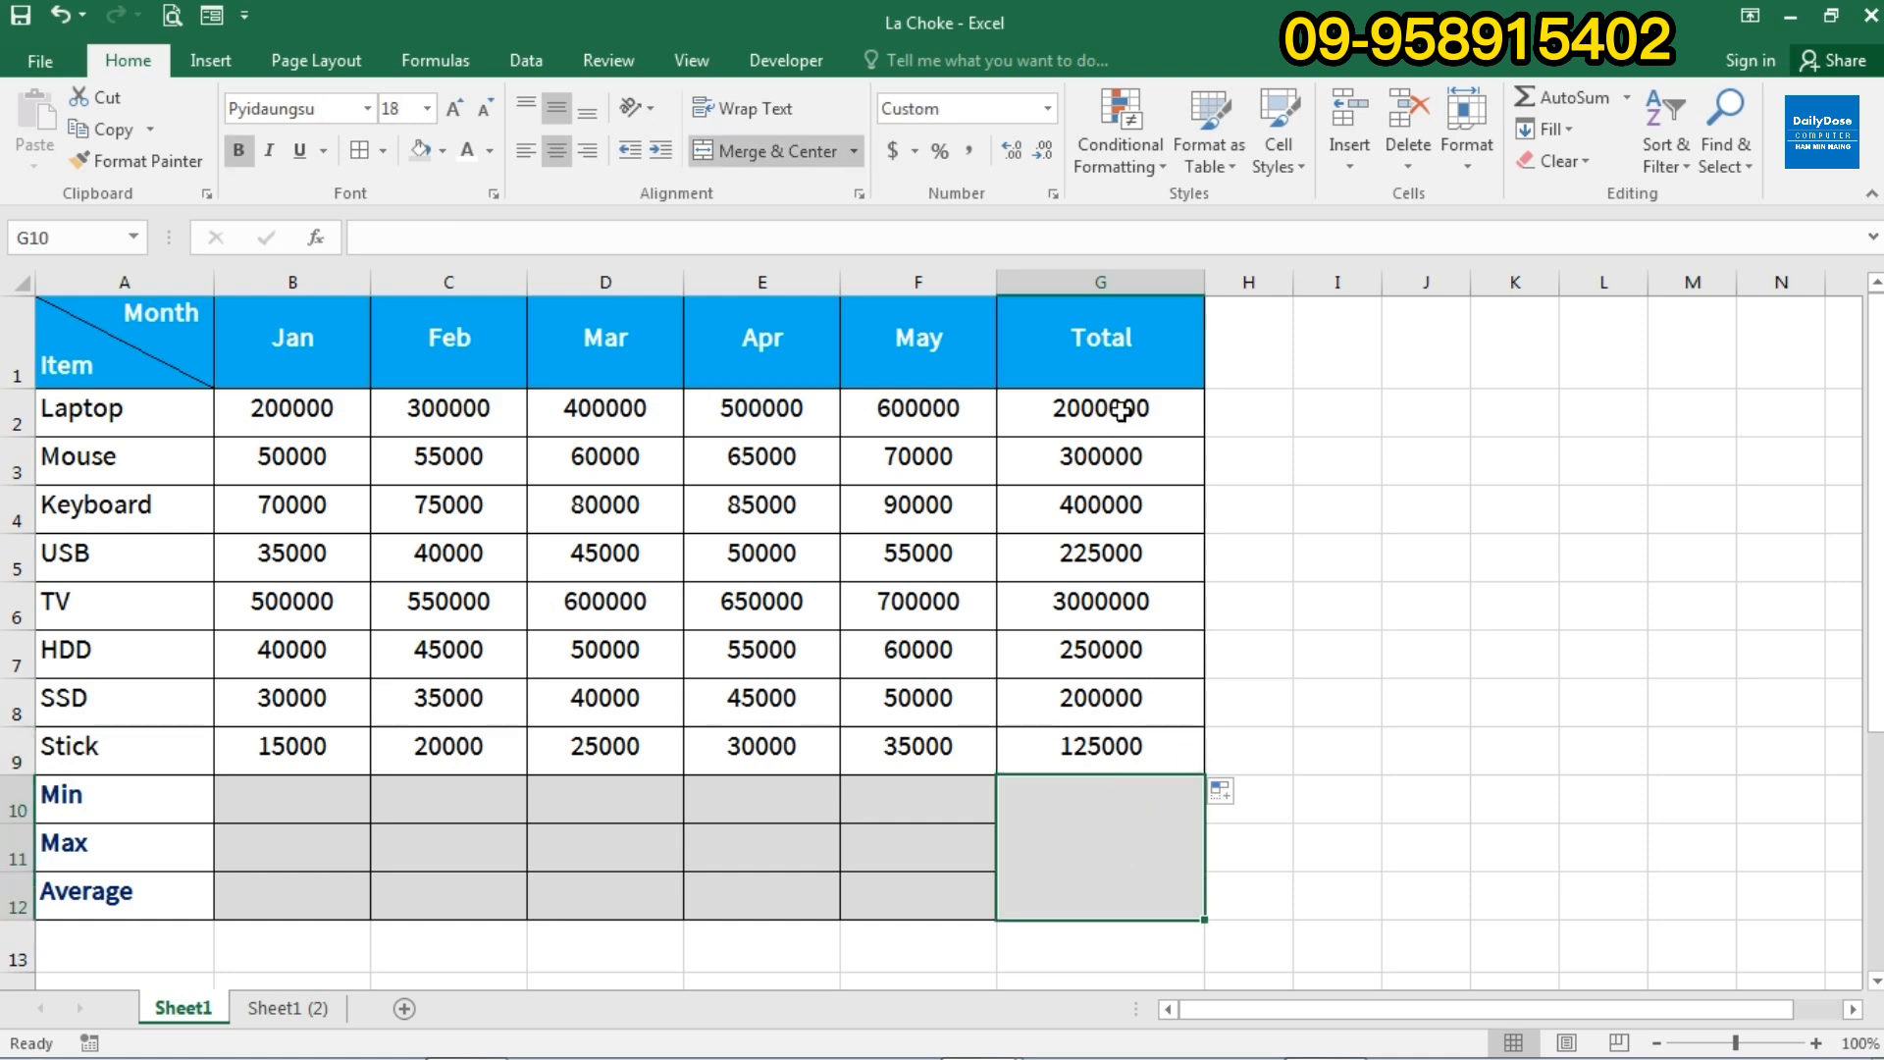
# Insert a grand total of all item totals in the merged cell G10 with AutoSum, using =SUM(G2:G9).
pyautogui.moveTo(1122, 411); pyautogui.dragTo(1165, 778)
pyautogui.click(1129, 850)
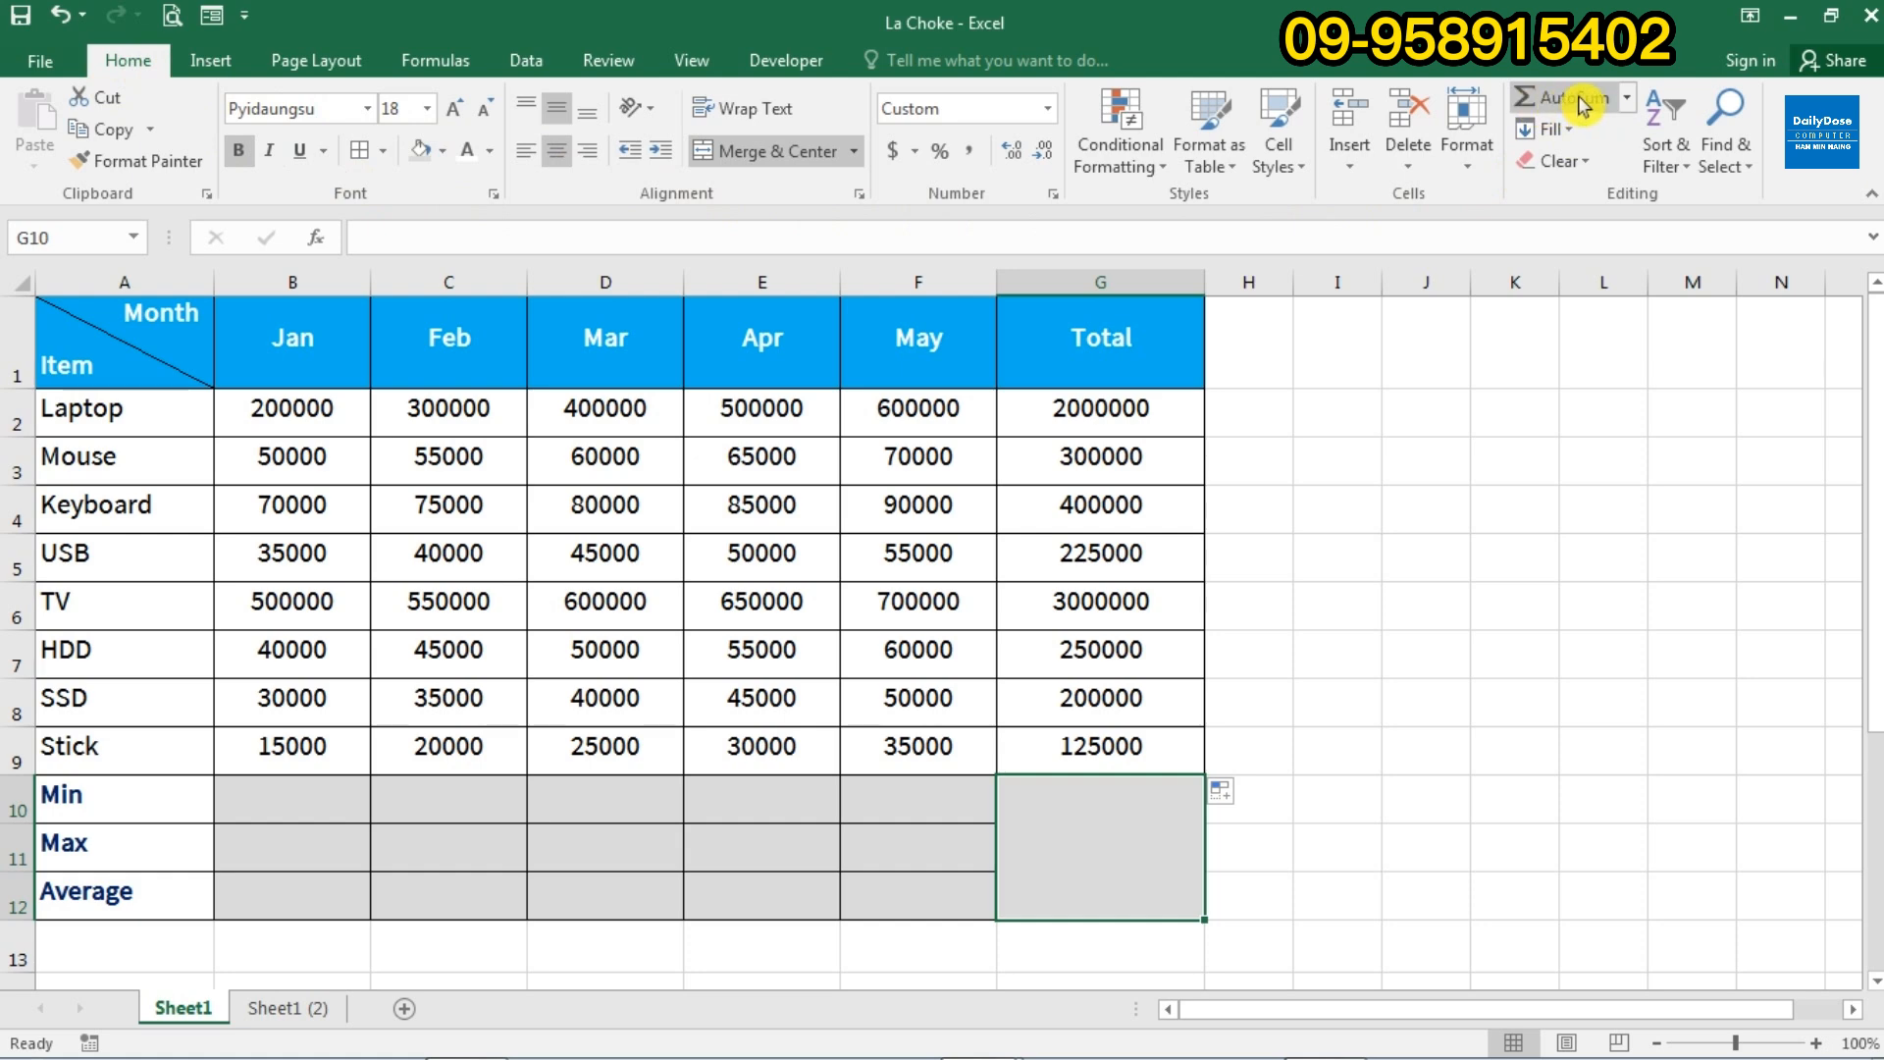
pyautogui.click(1629, 98)
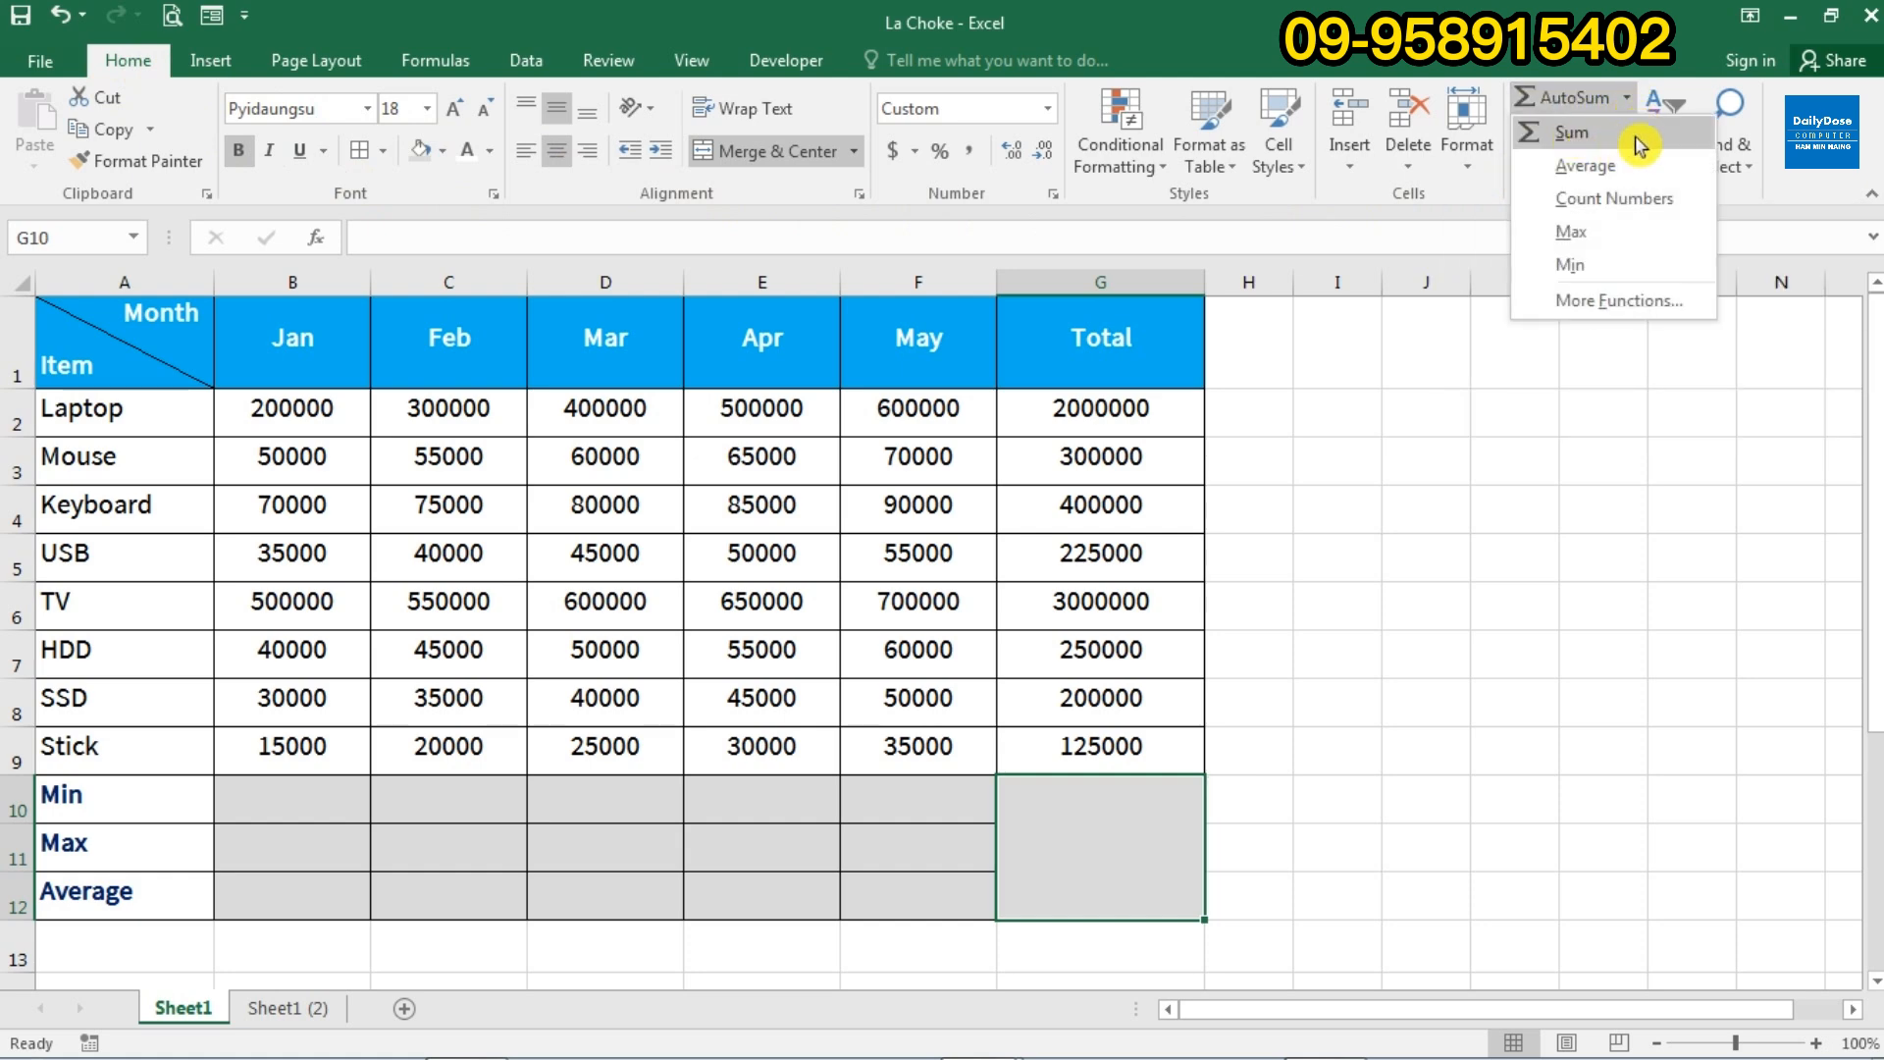
pyautogui.click(1570, 135)
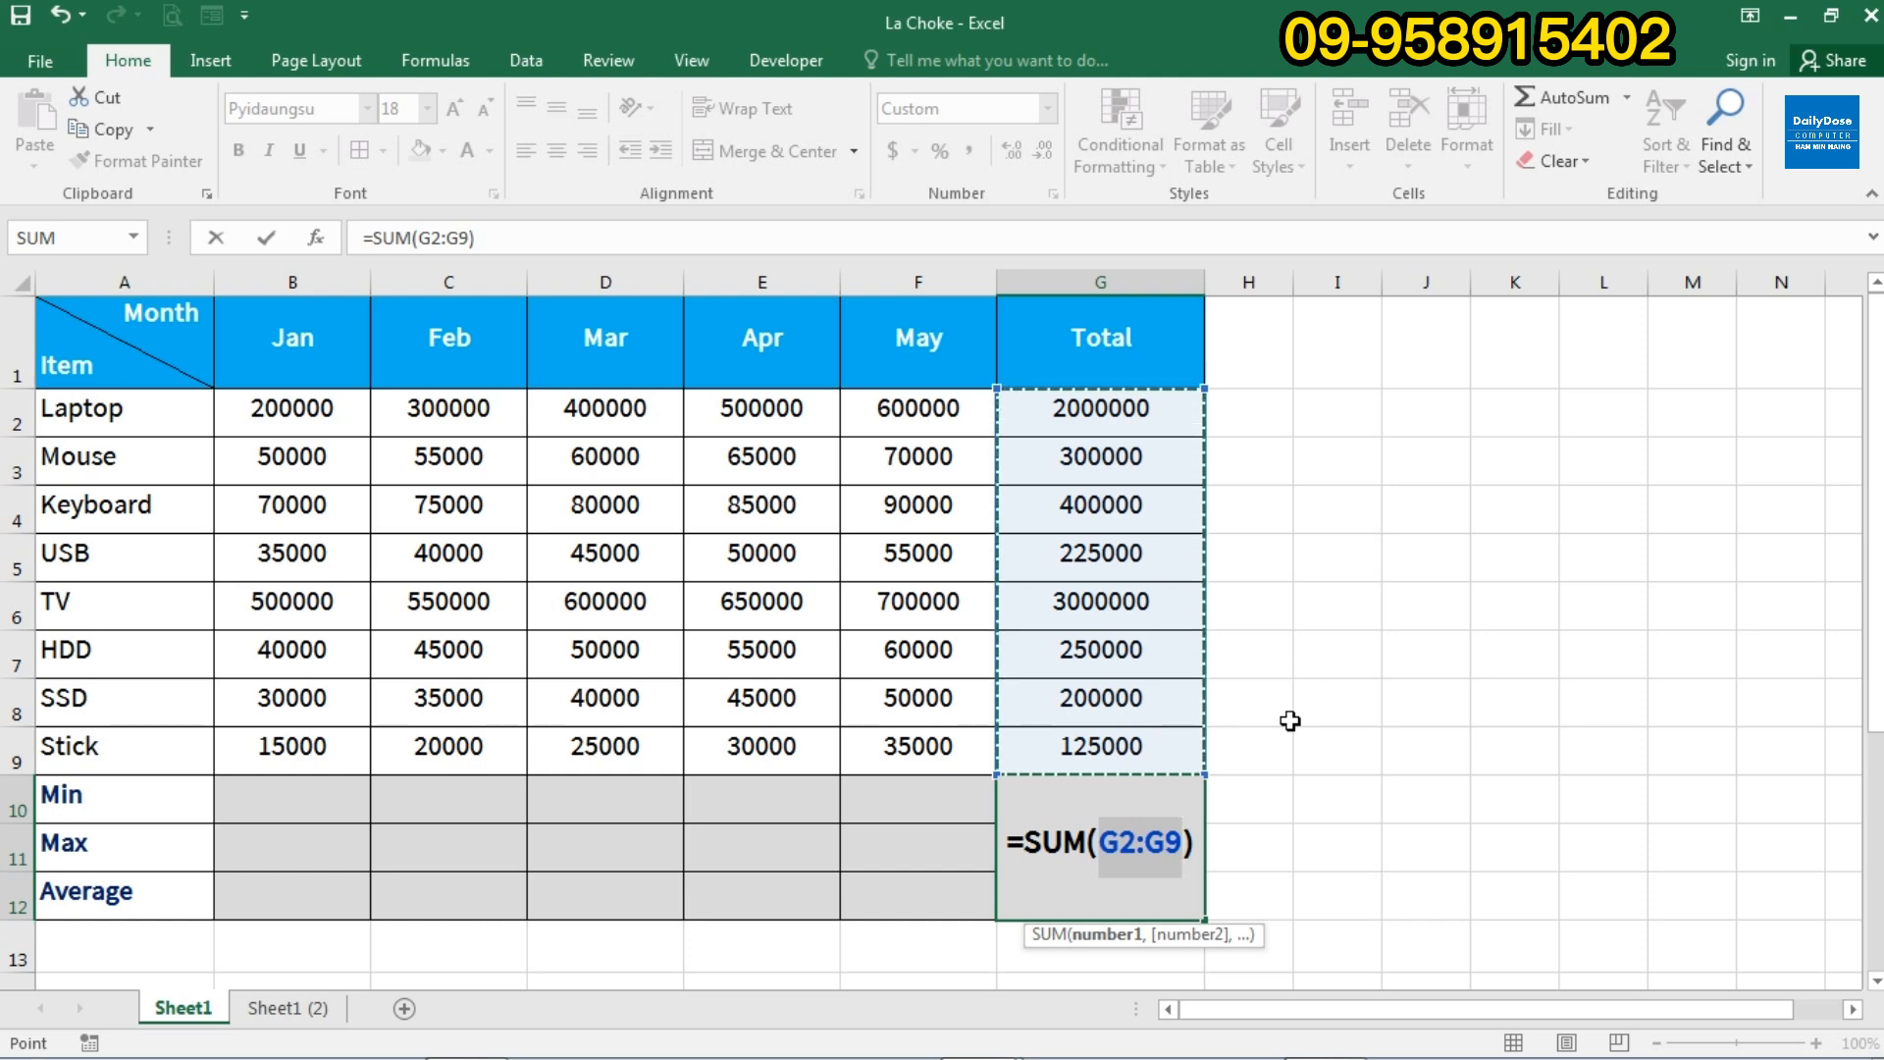
pyautogui.press('Return')
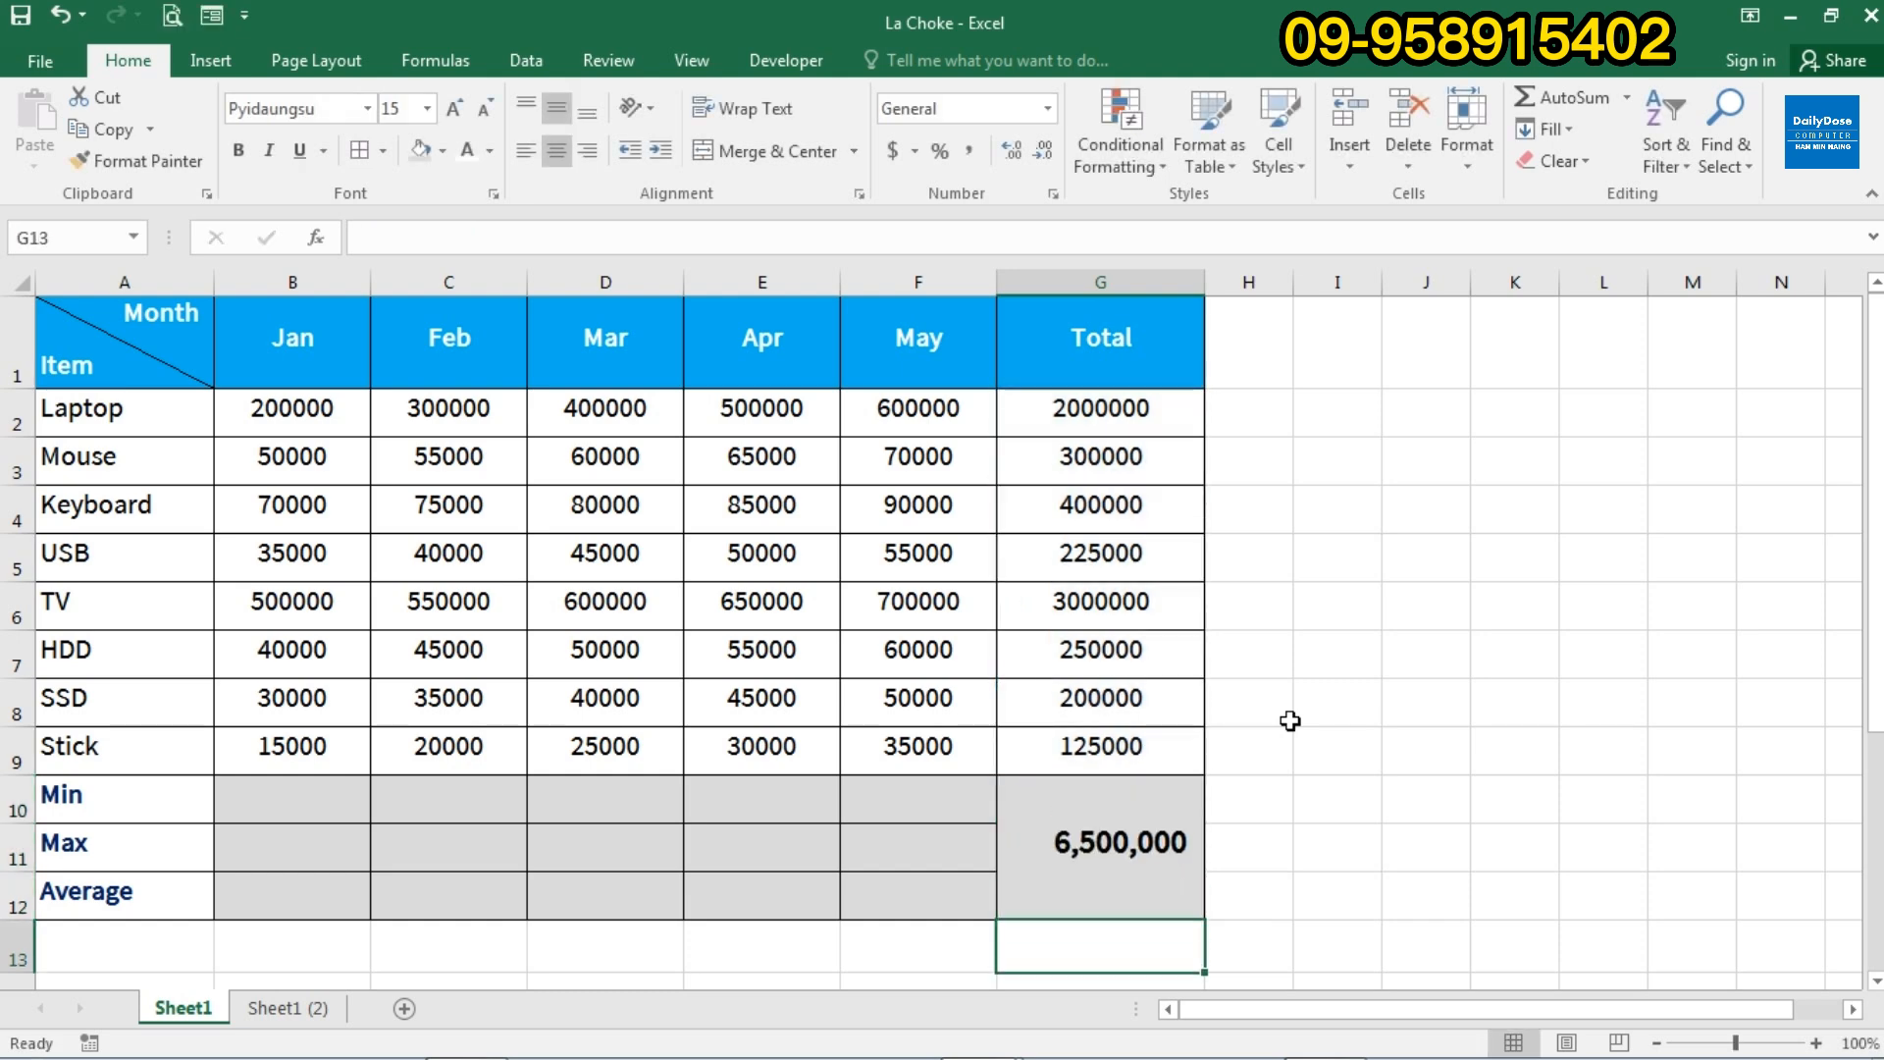
pyautogui.click(1129, 861)
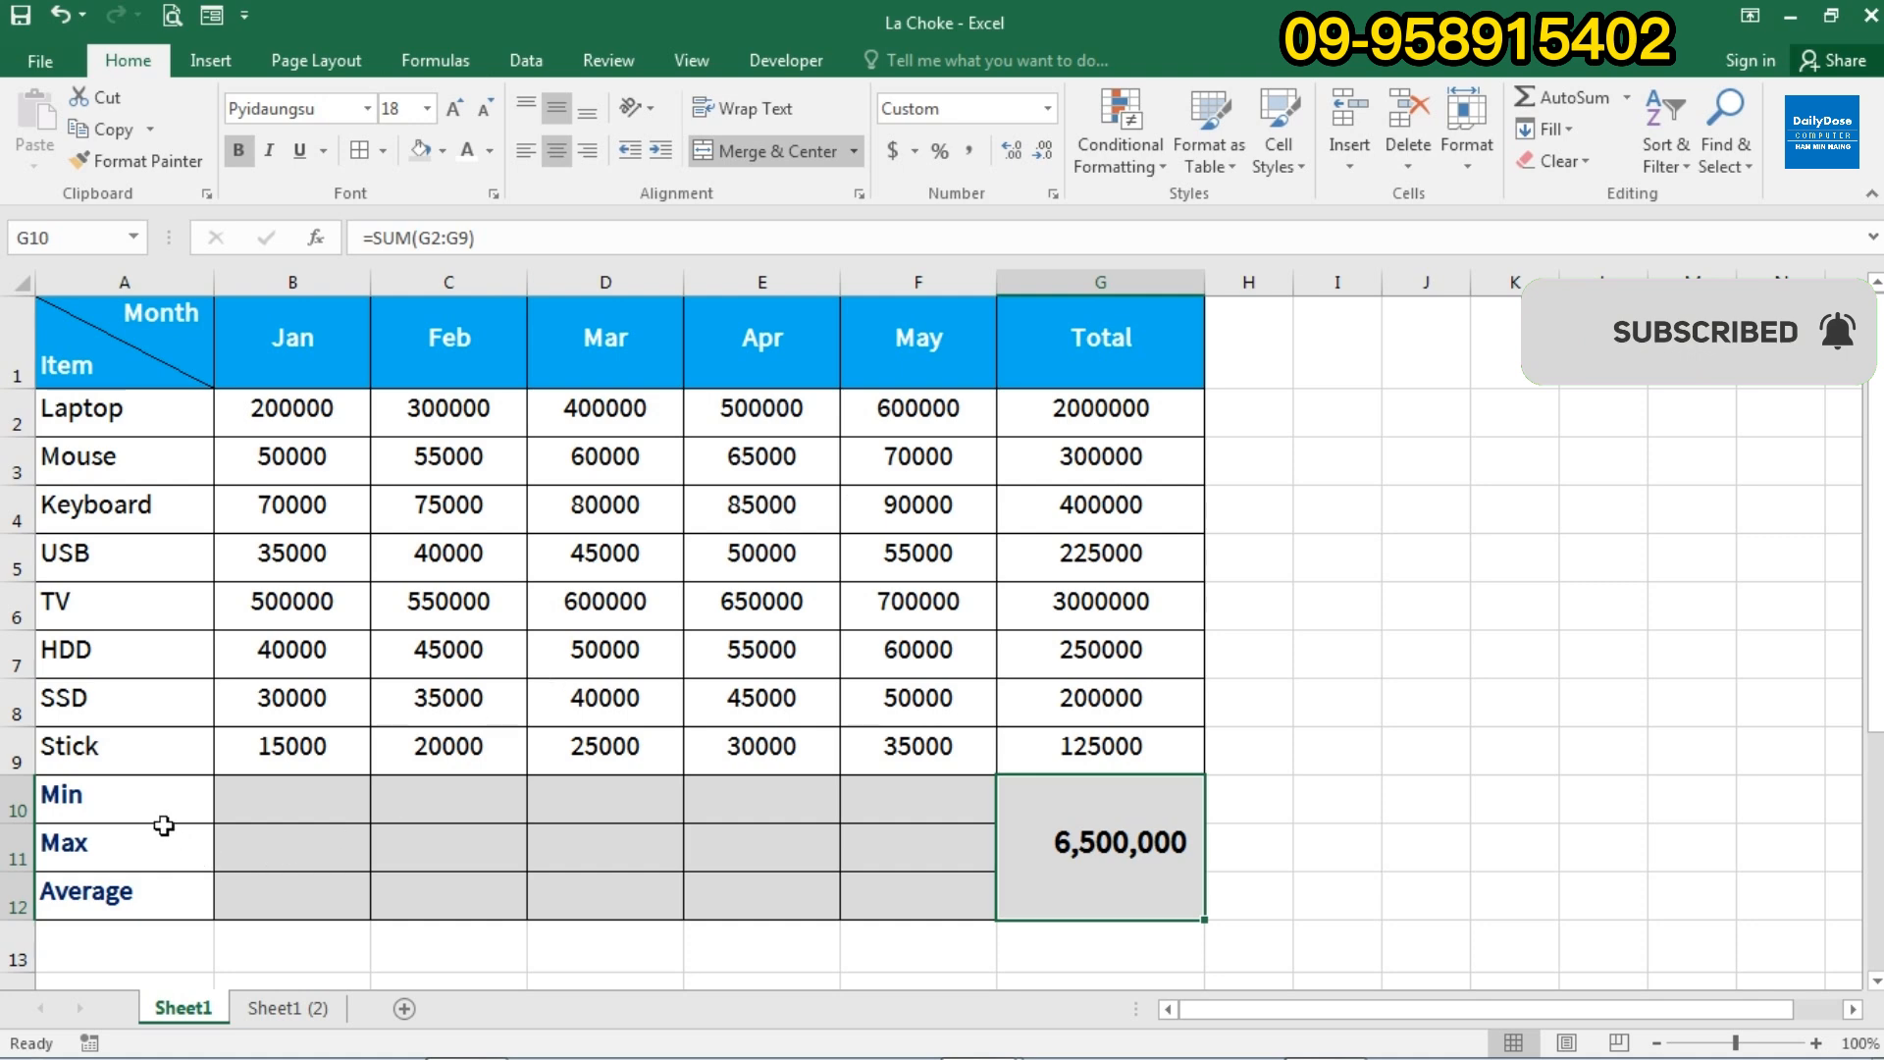
# Review the Min, Max and Average row labels, the item names and the Jan sales figures in B2:B9.
pyautogui.click(130, 817)
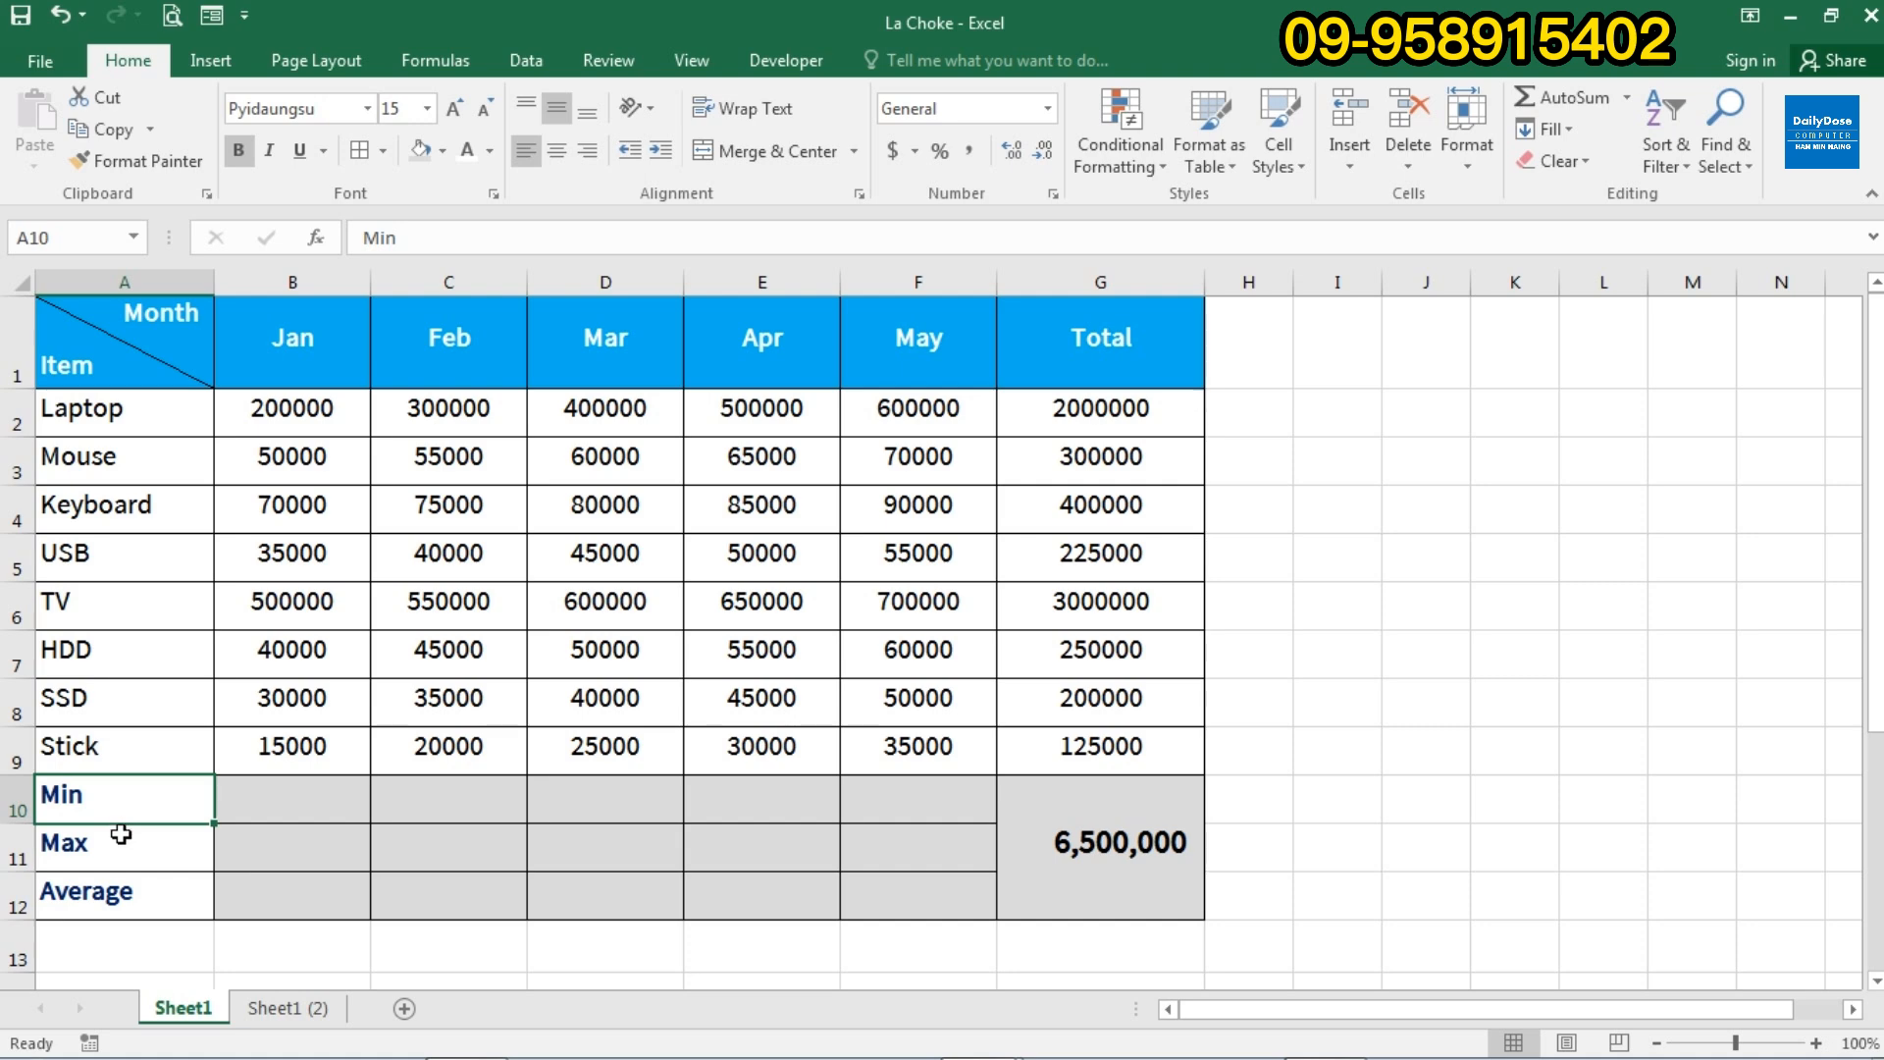
pyautogui.click(124, 860)
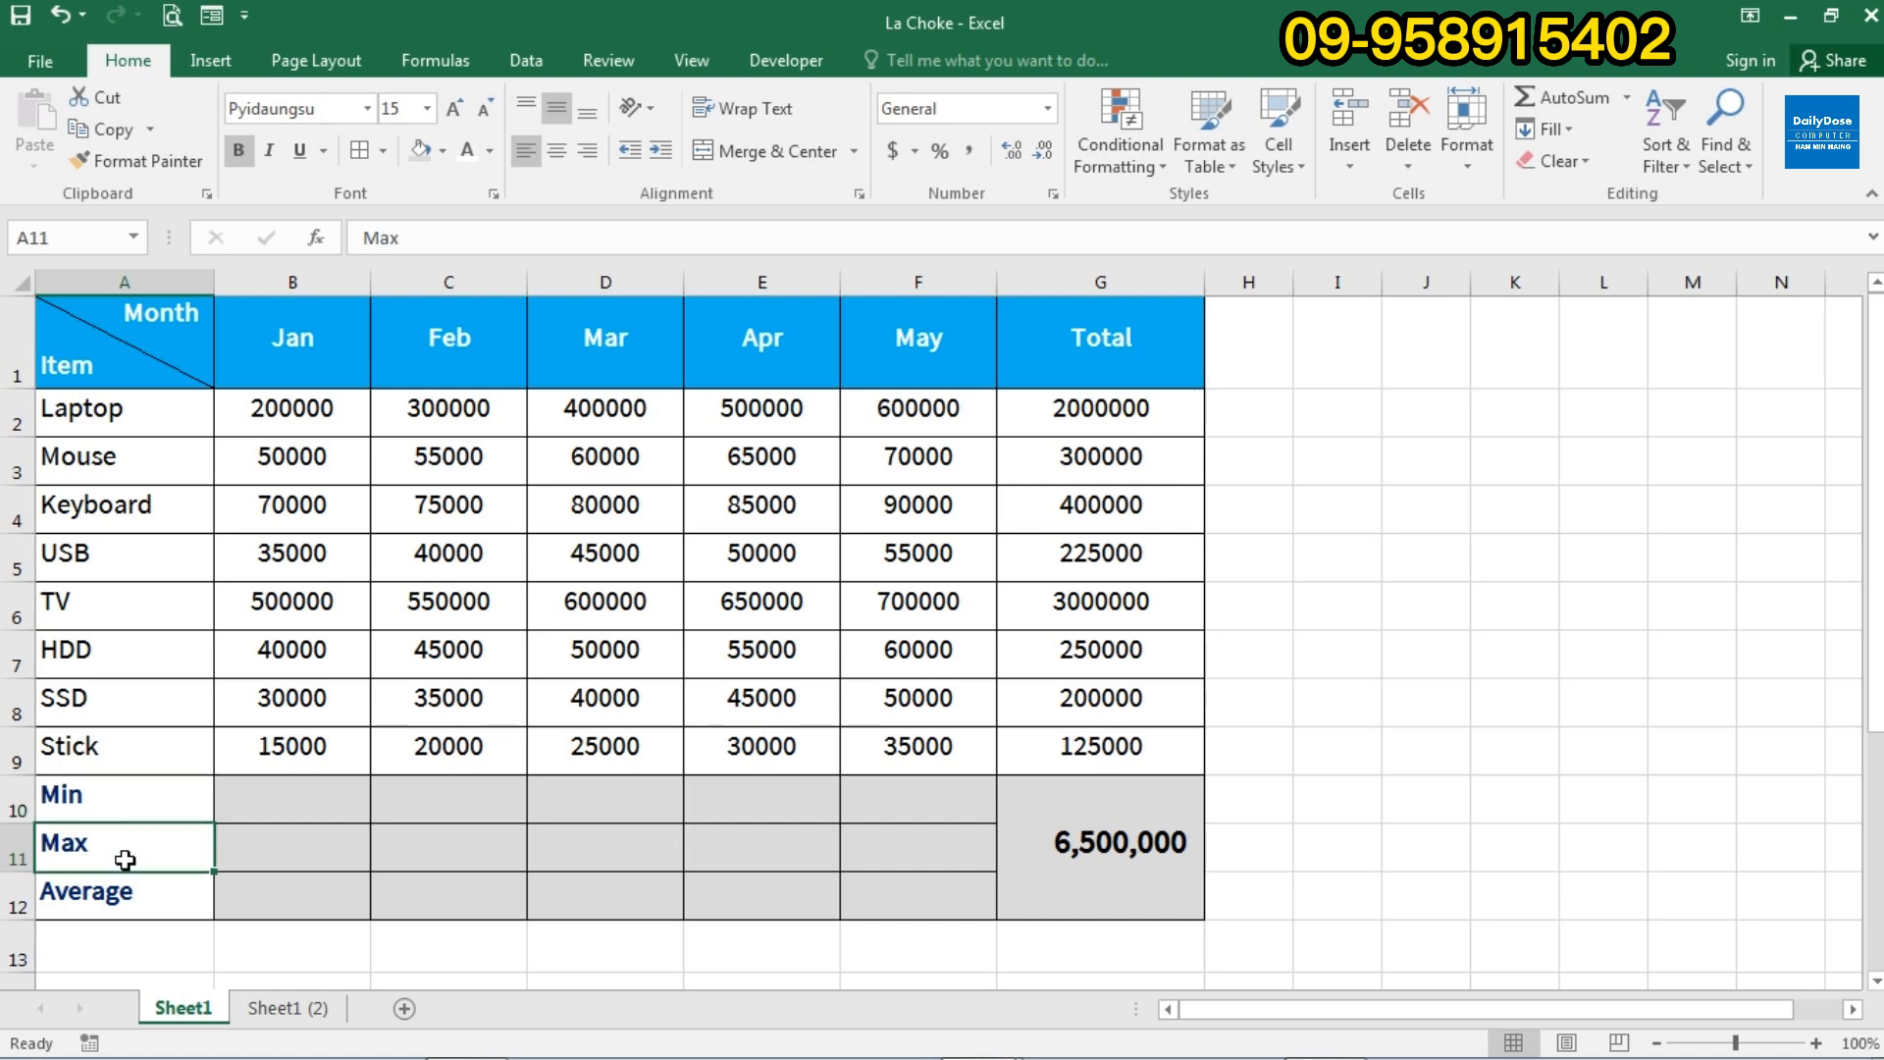
pyautogui.click(118, 893)
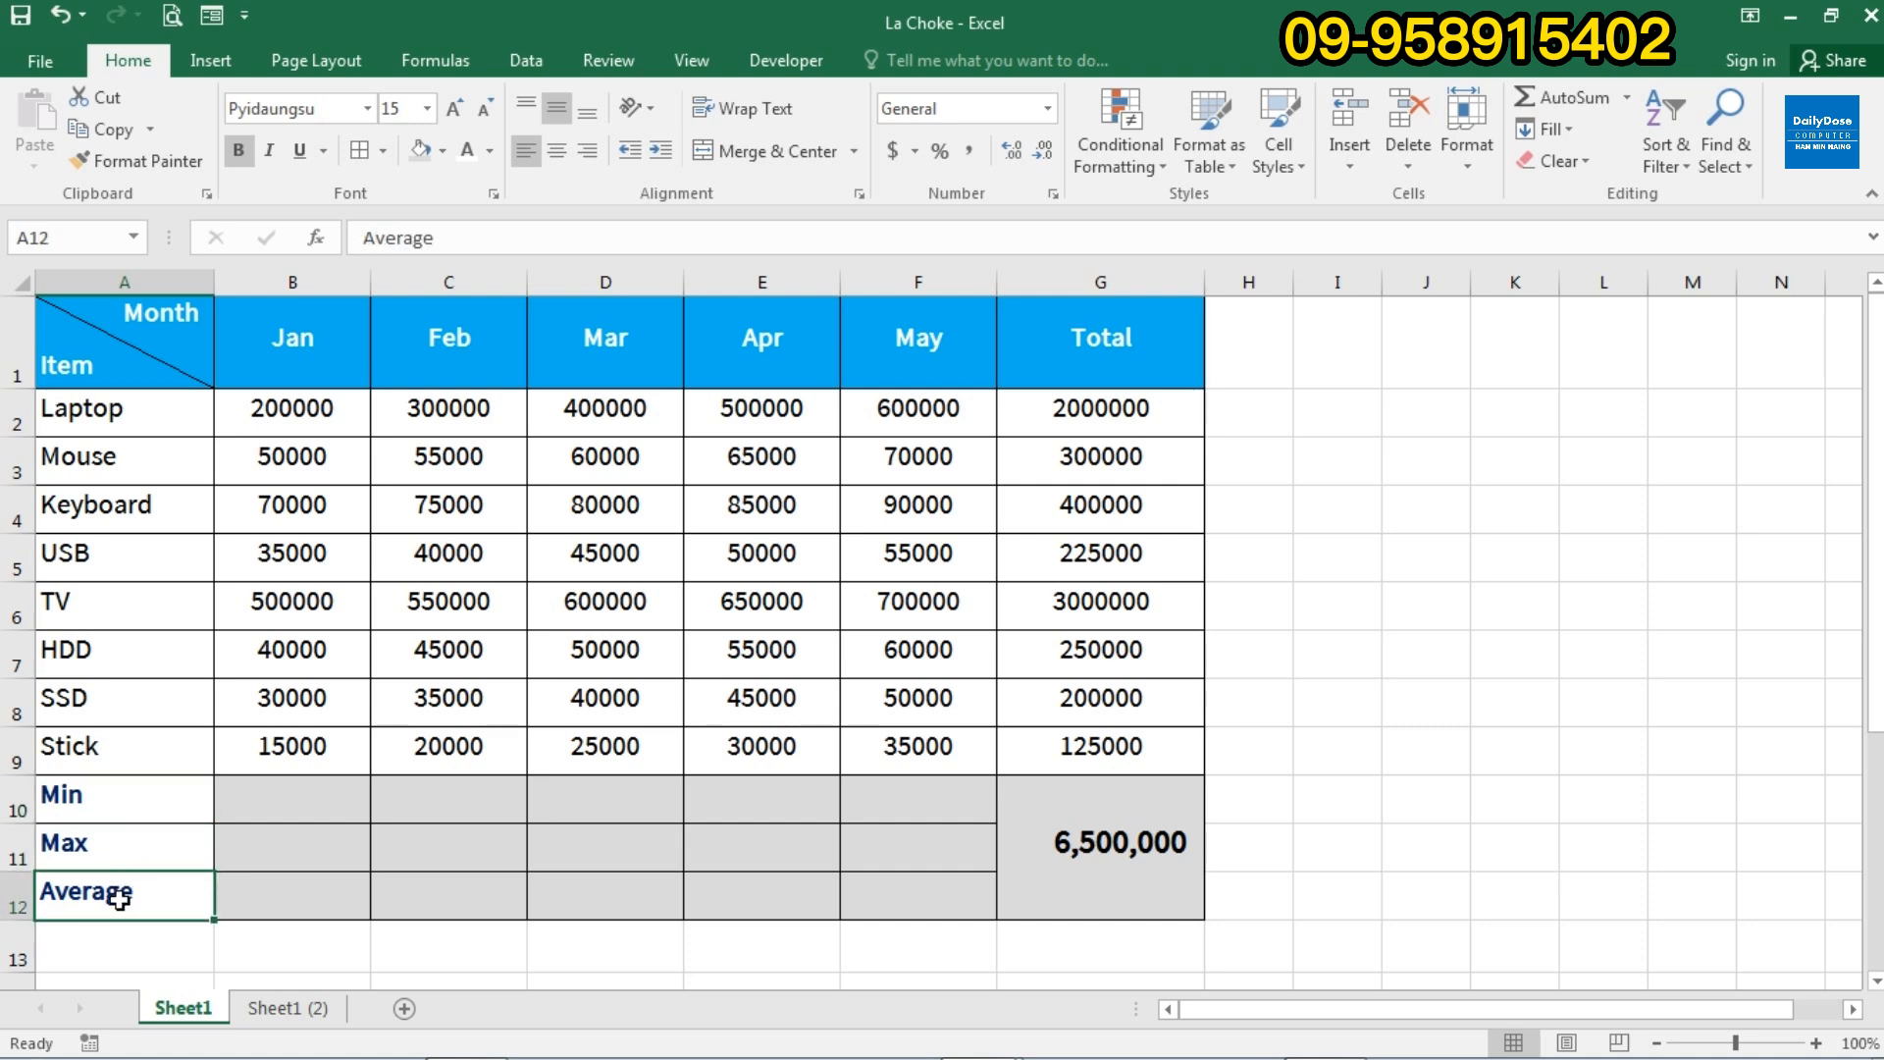
pyautogui.click(147, 806)
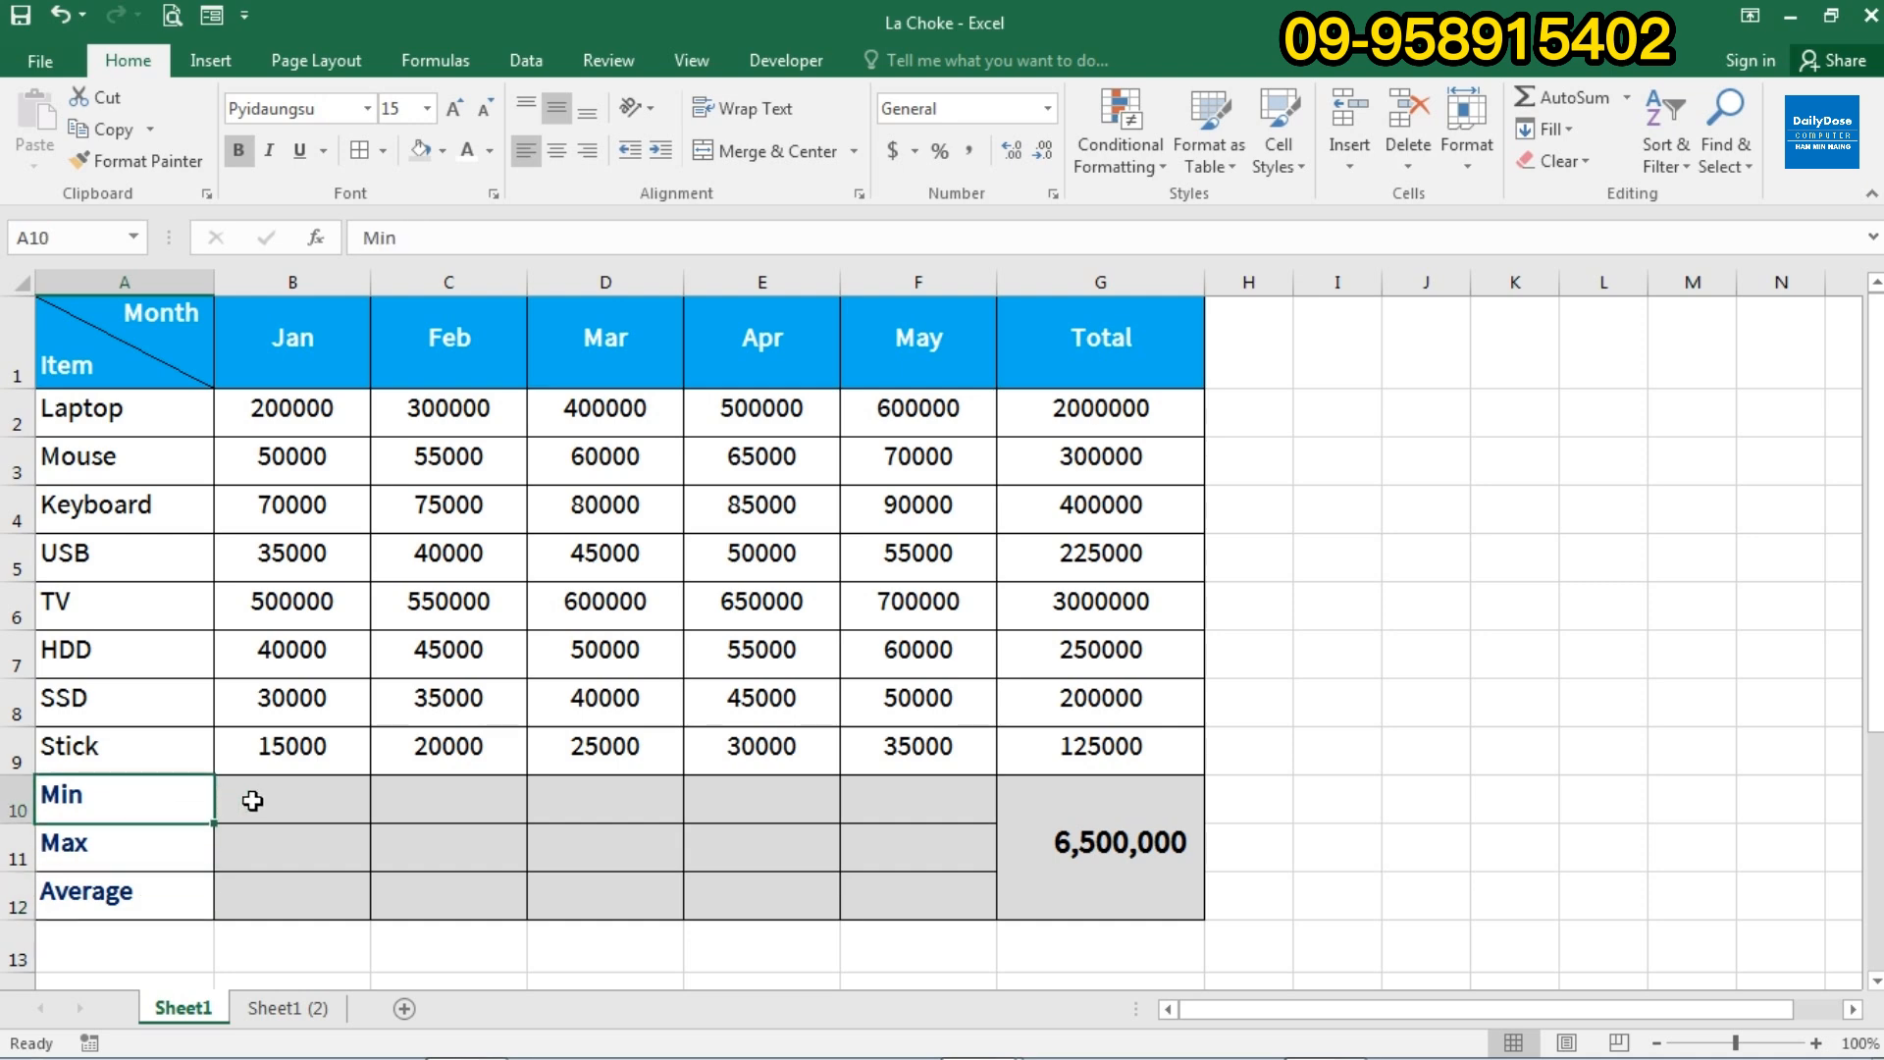
pyautogui.click(164, 419)
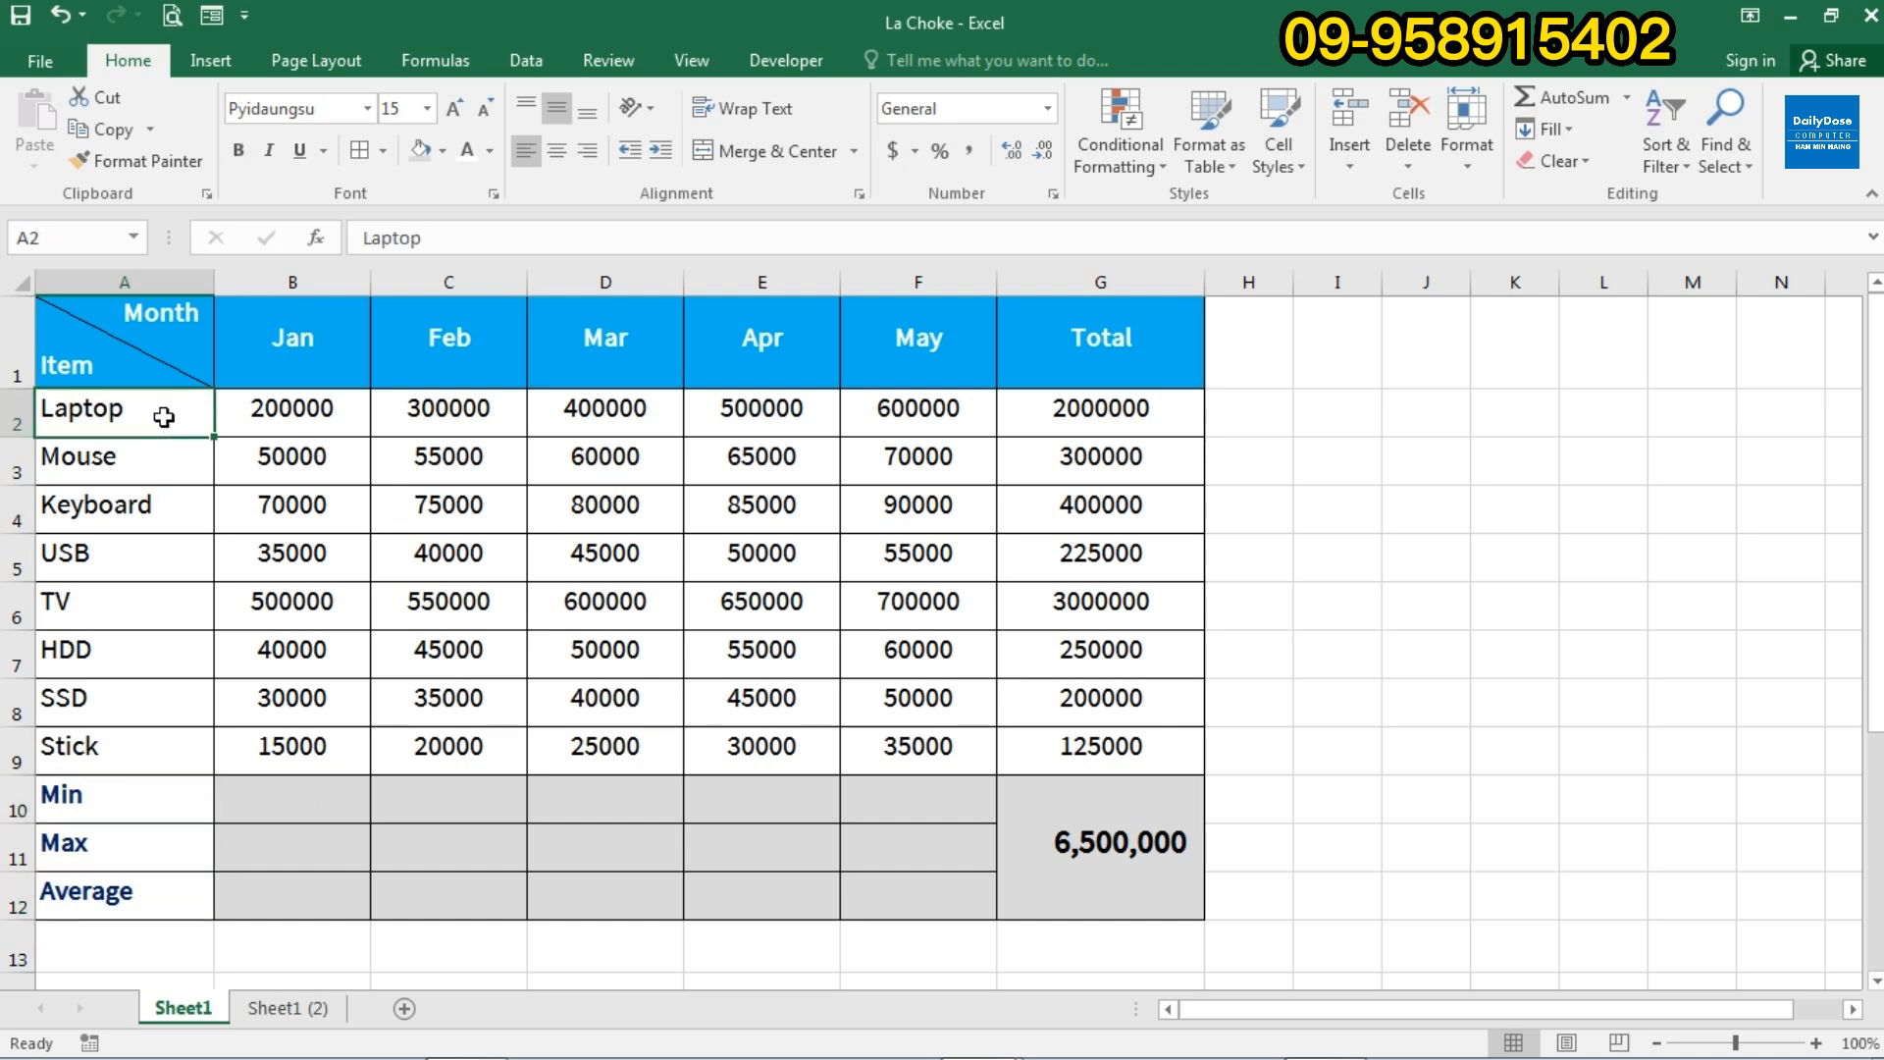
pyautogui.moveTo(163, 417); pyautogui.dragTo(170, 747)
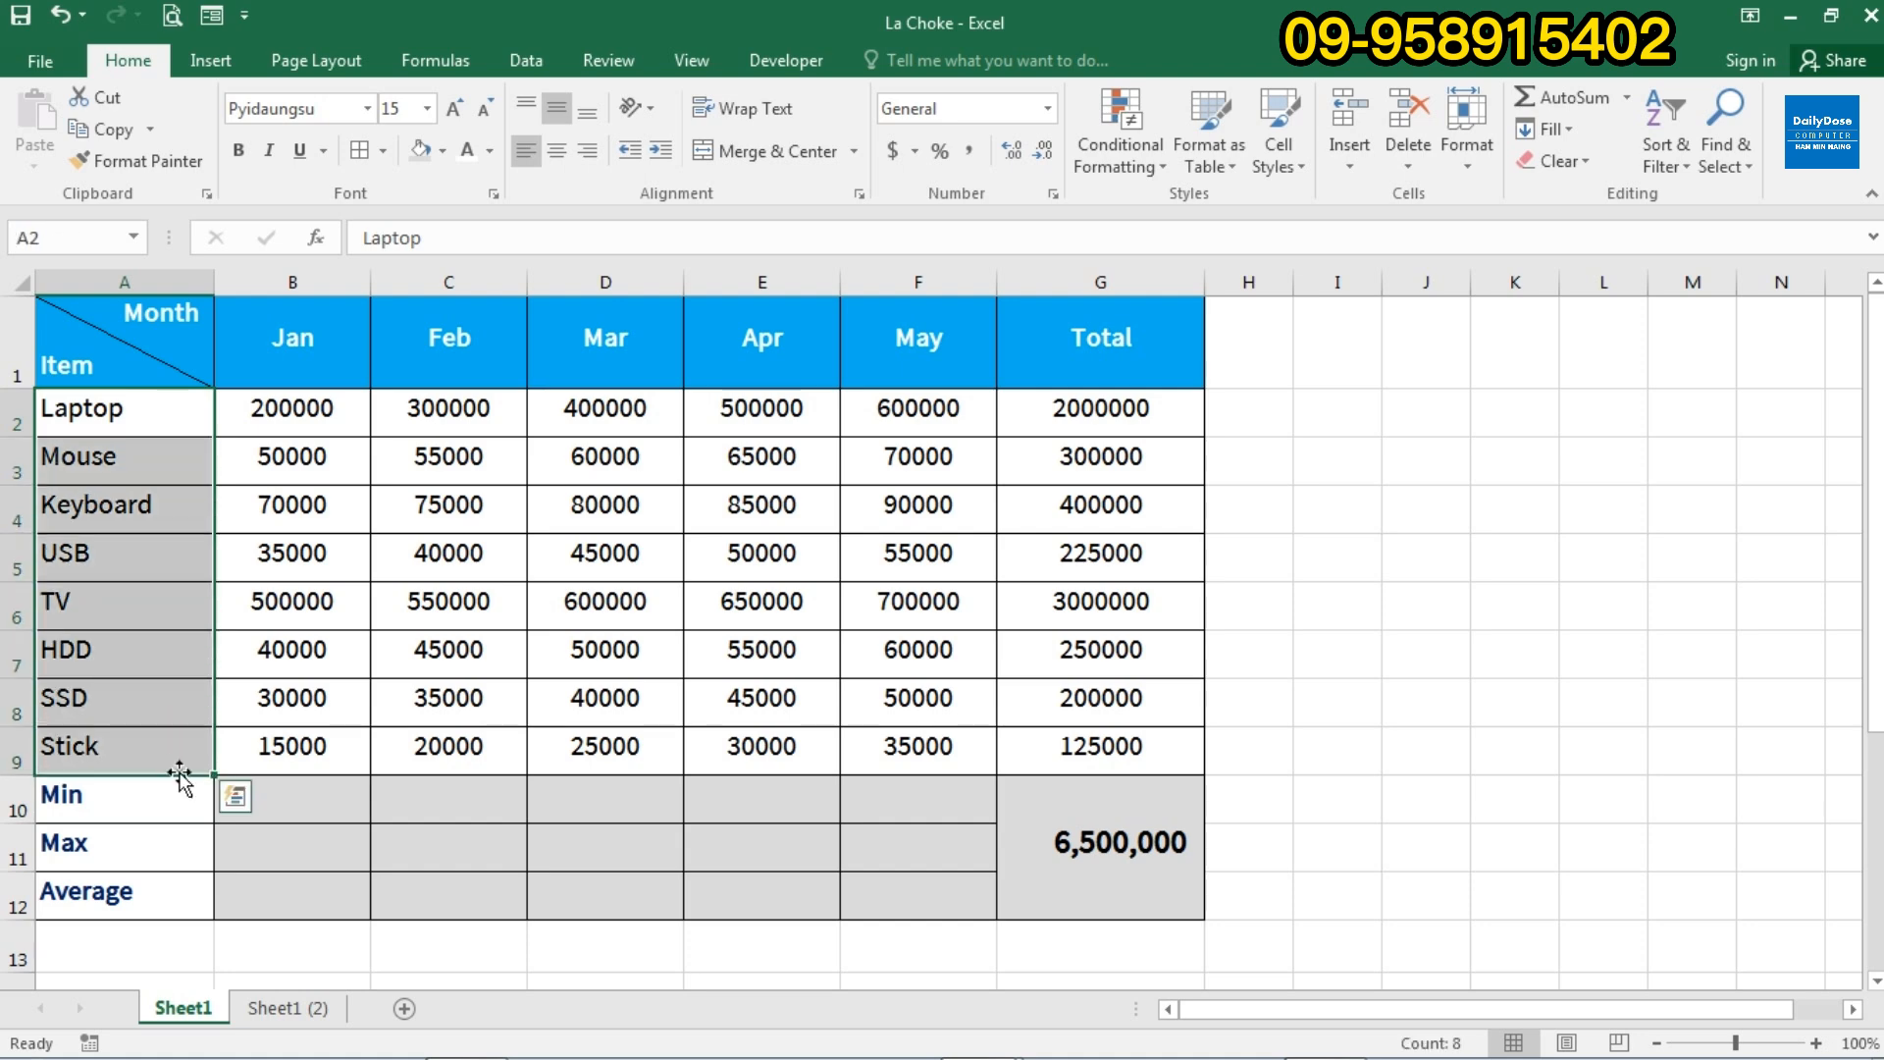
pyautogui.click(319, 348)
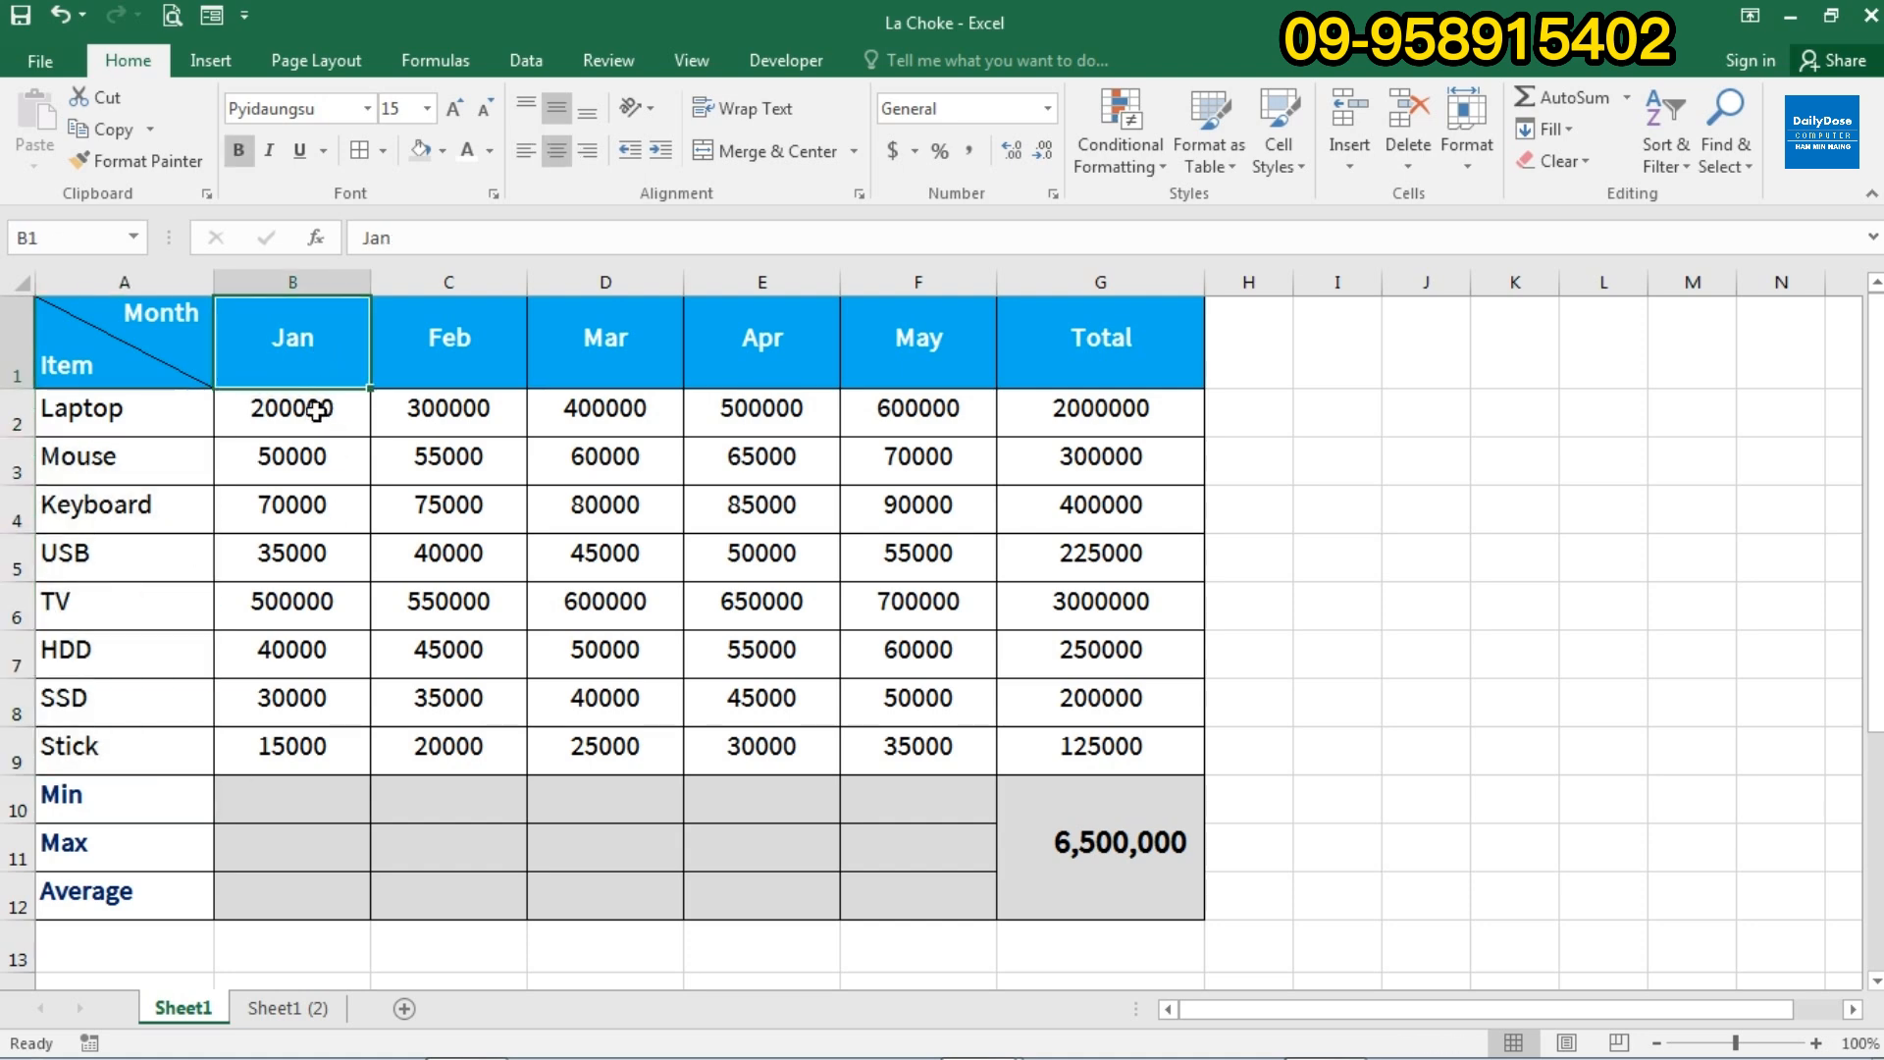
pyautogui.moveTo(309, 417); pyautogui.dragTo(312, 758)
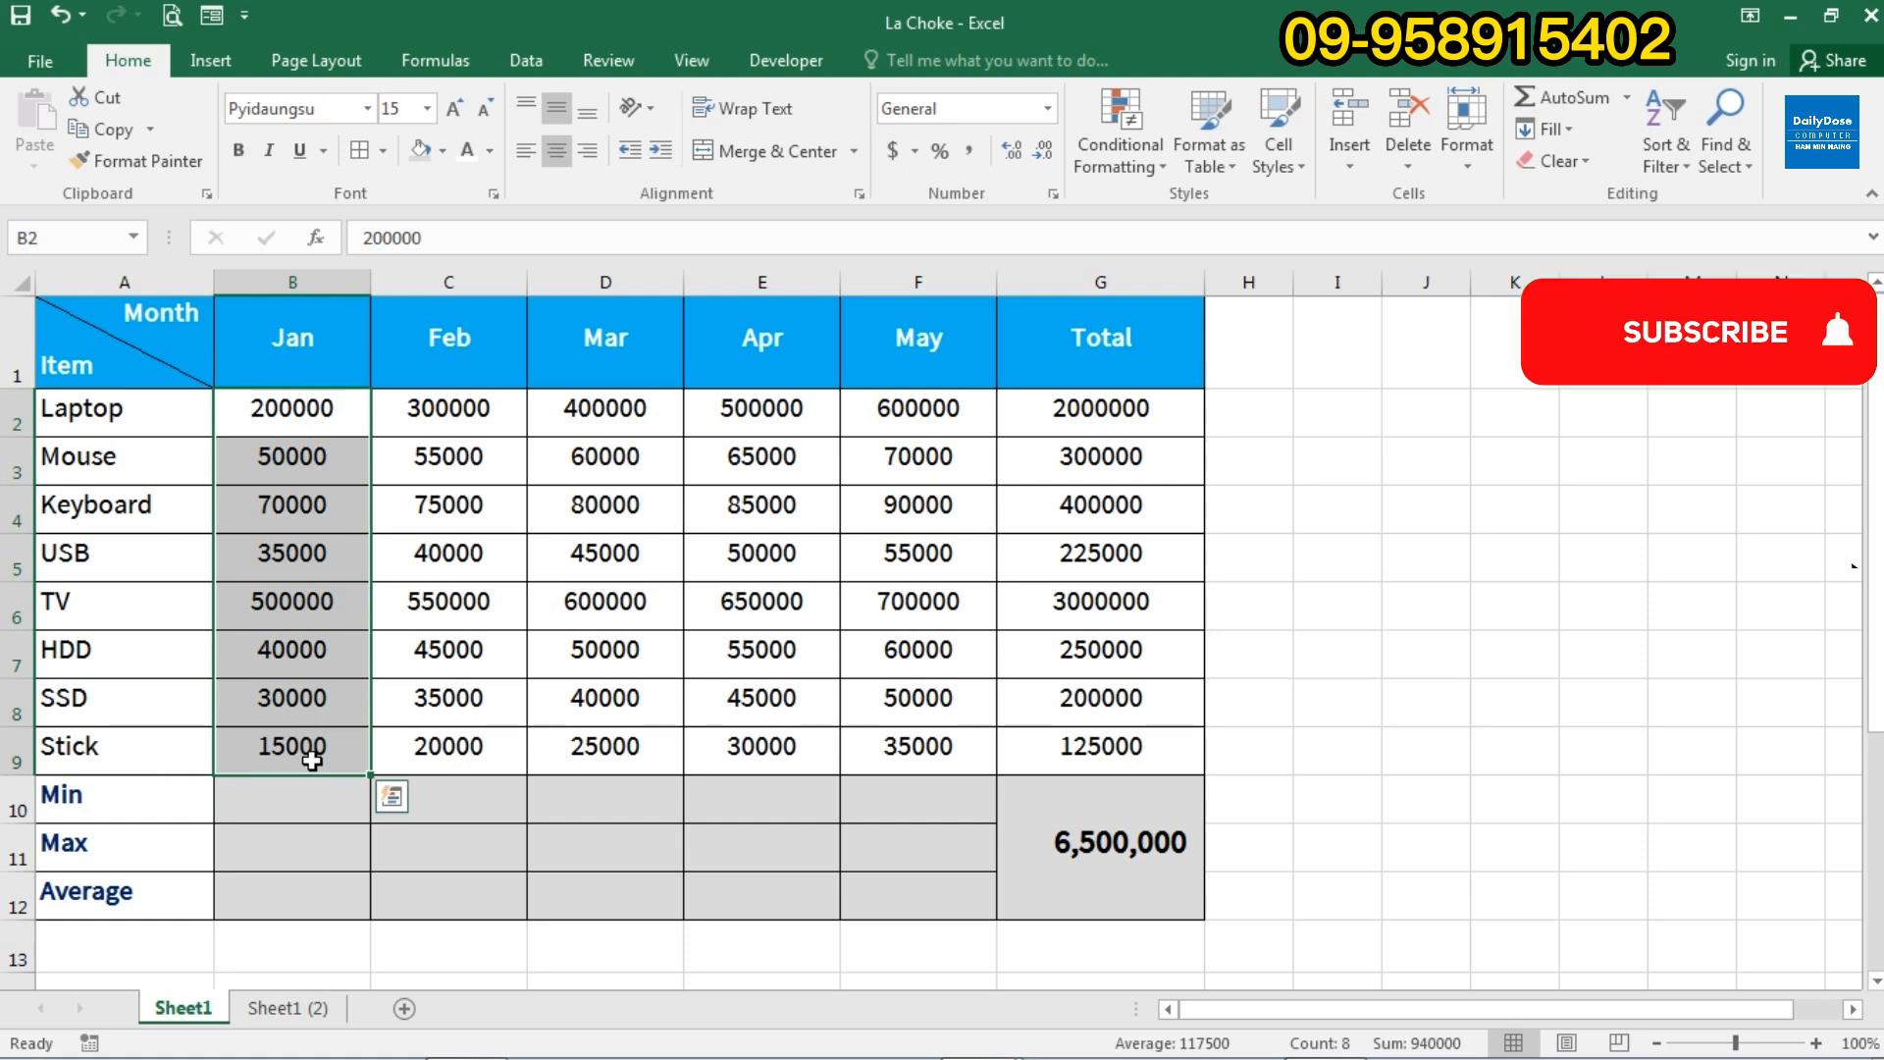
pyautogui.click(286, 808)
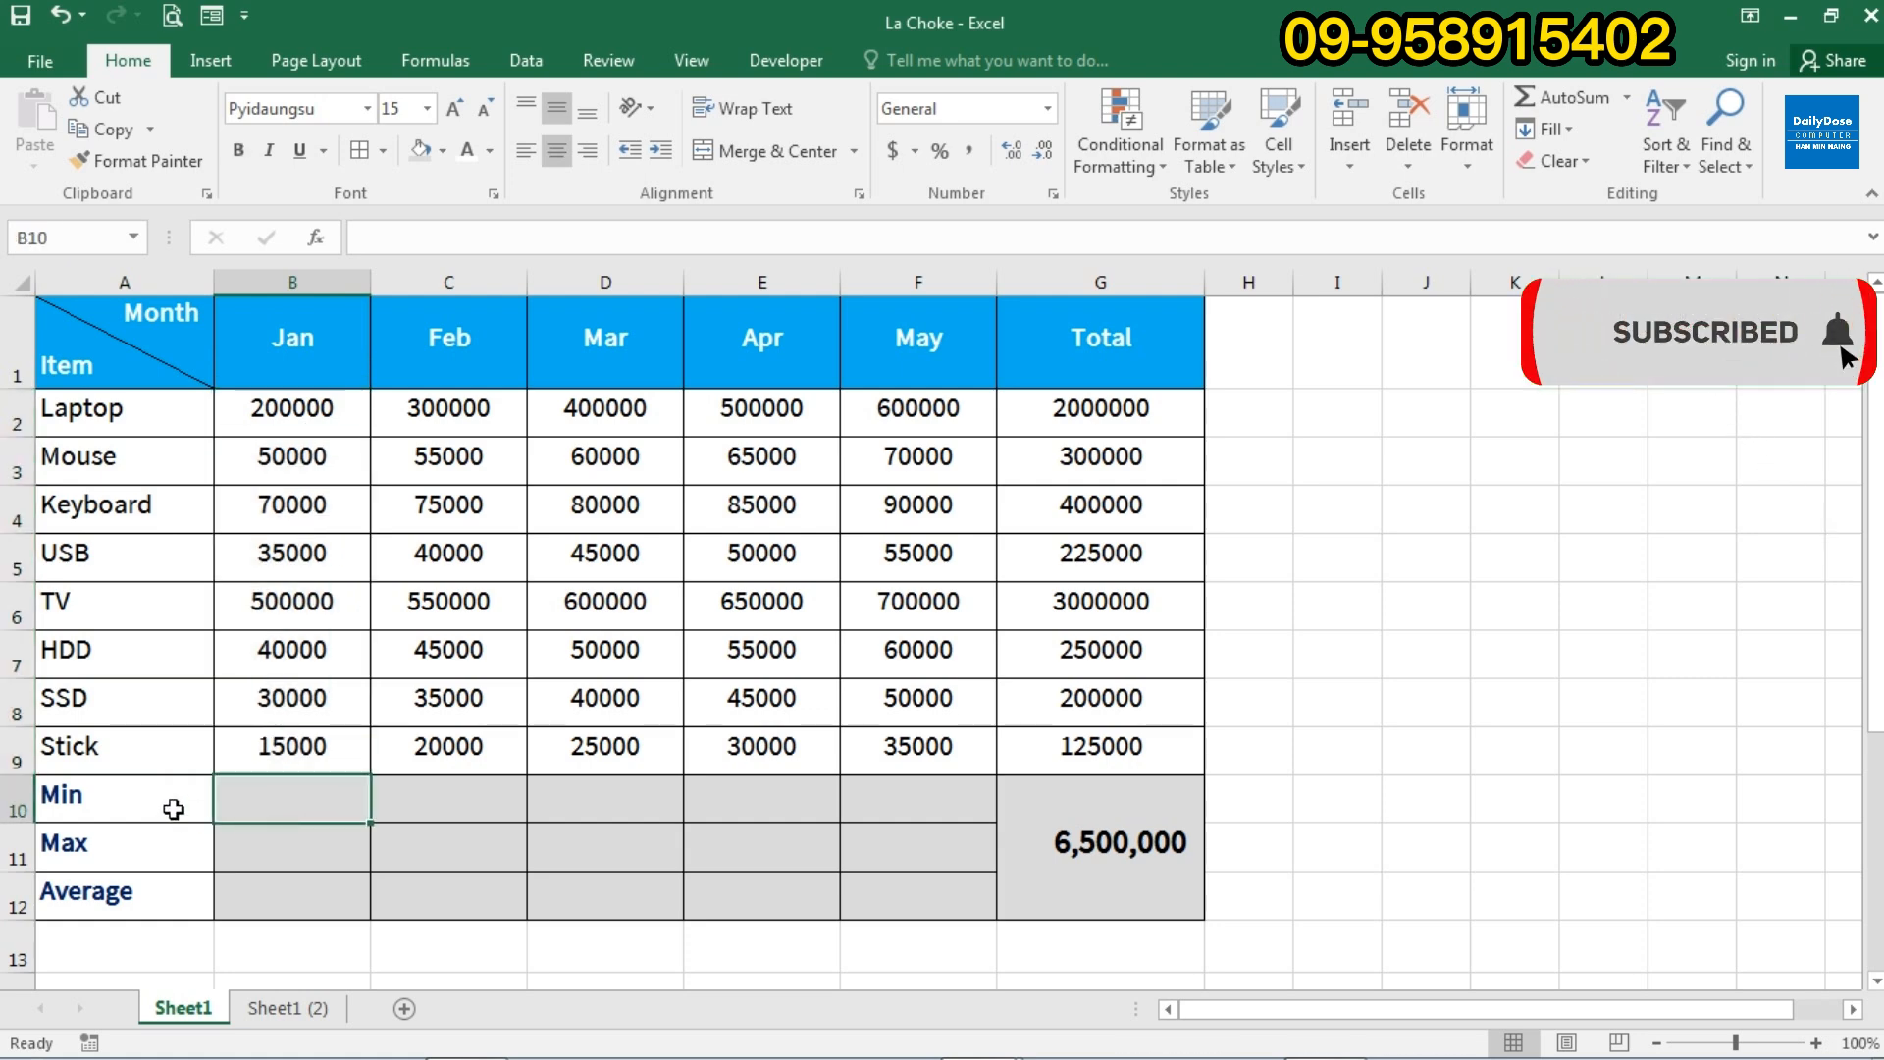
pyautogui.click(173, 812)
# Enter the formula =MIN(B2:B9) in B10 to calculate the lowest Jan sales value.
pyautogui.click(257, 803)
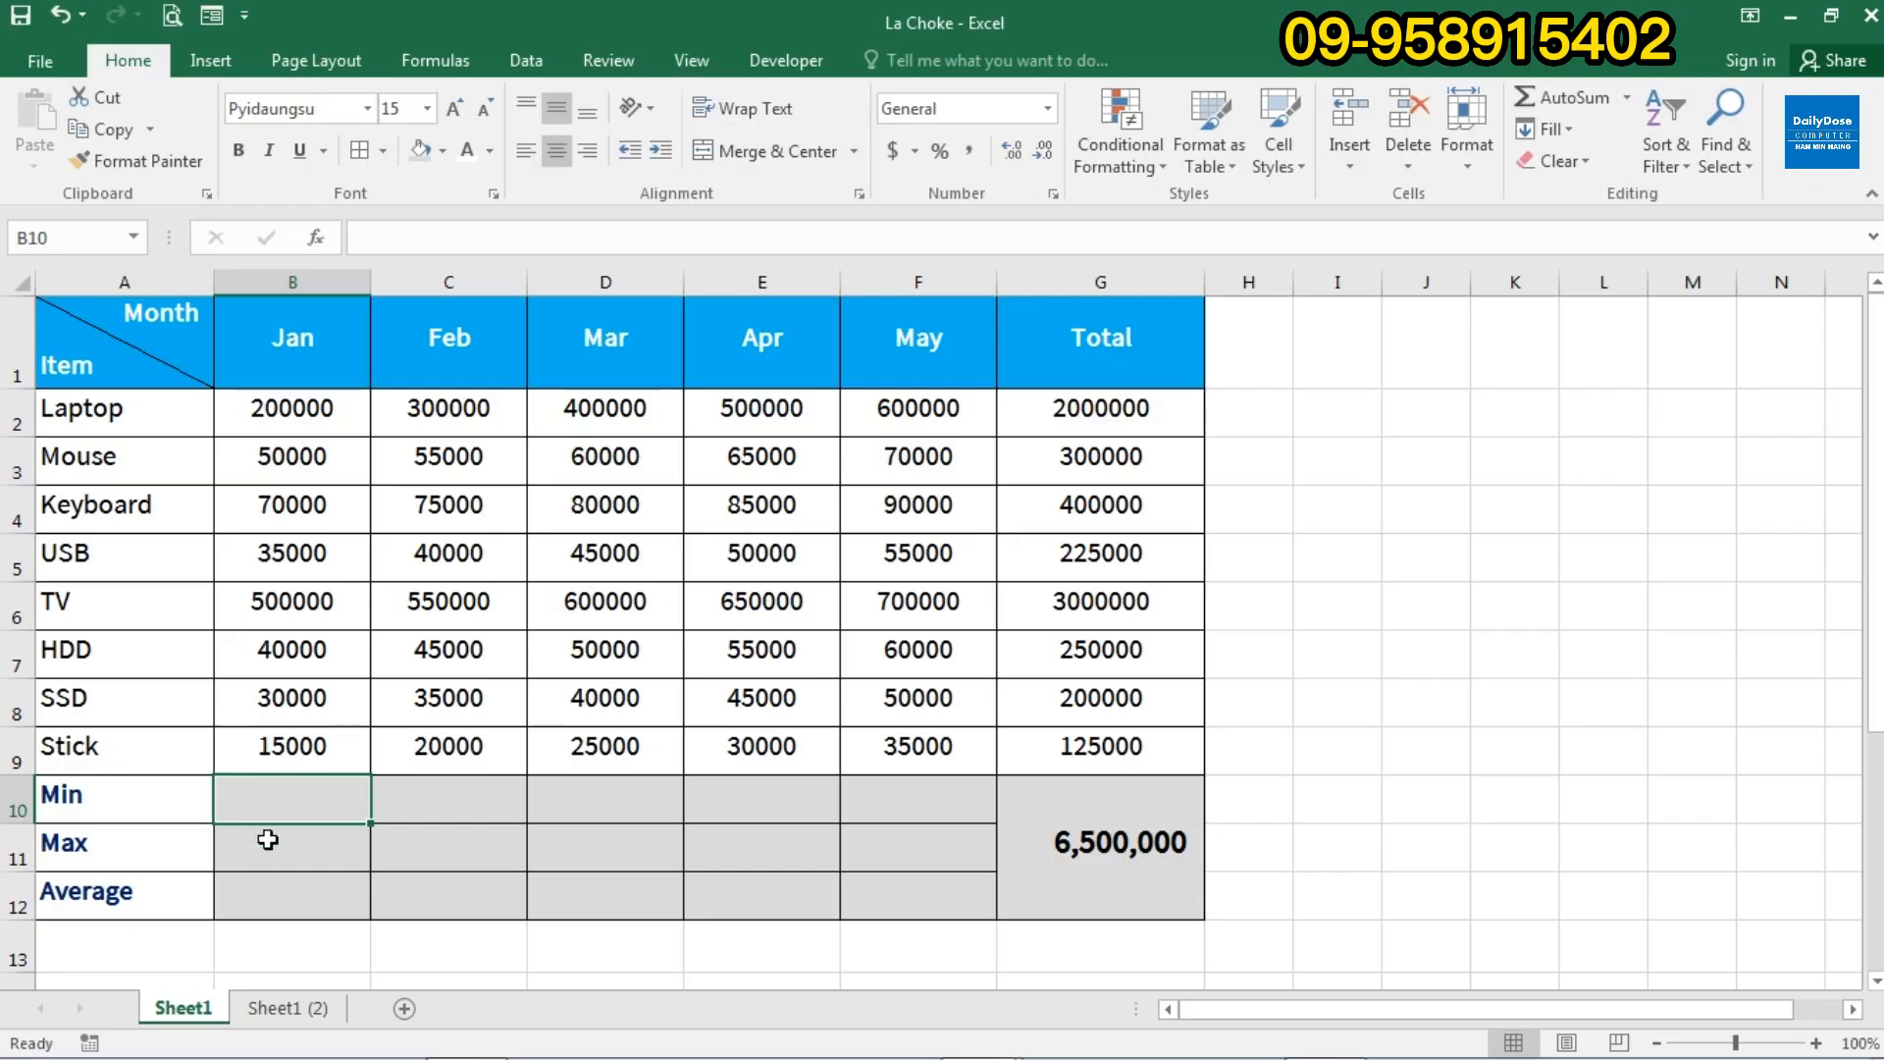
pyautogui.write('=')
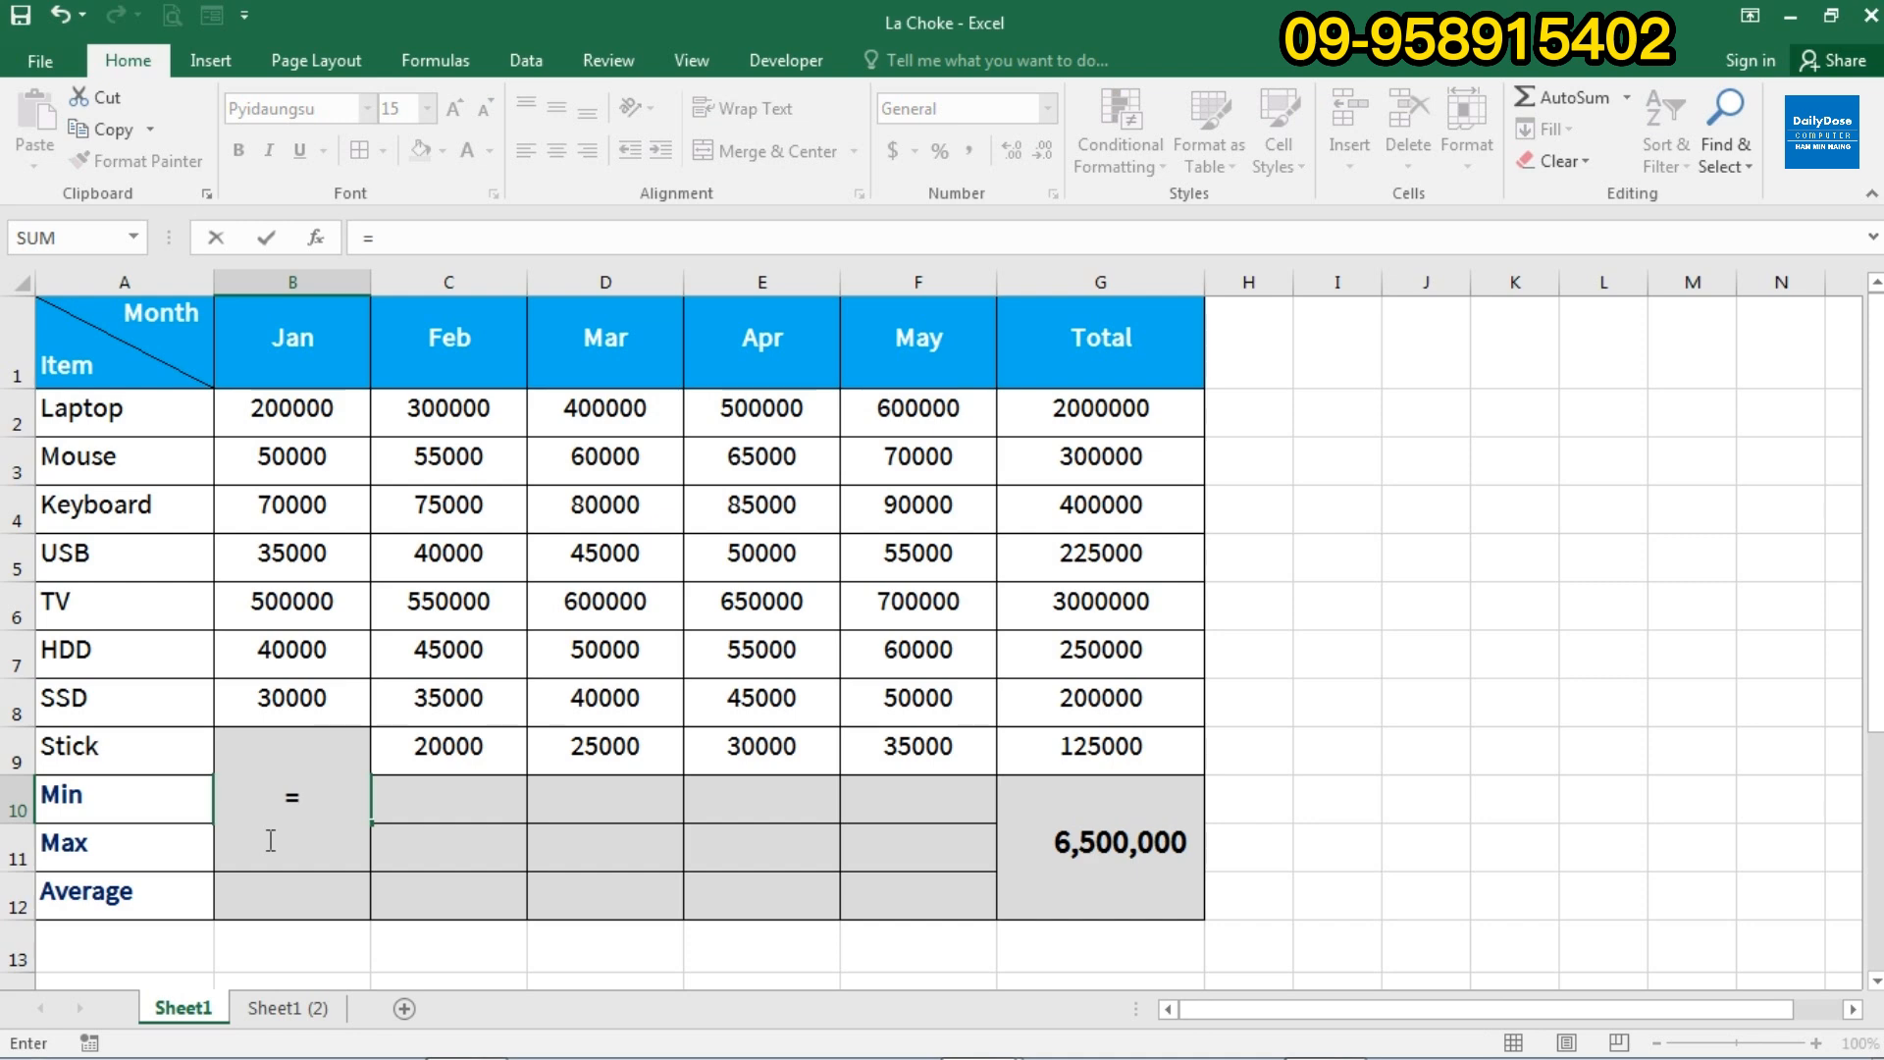
pyautogui.write('min')
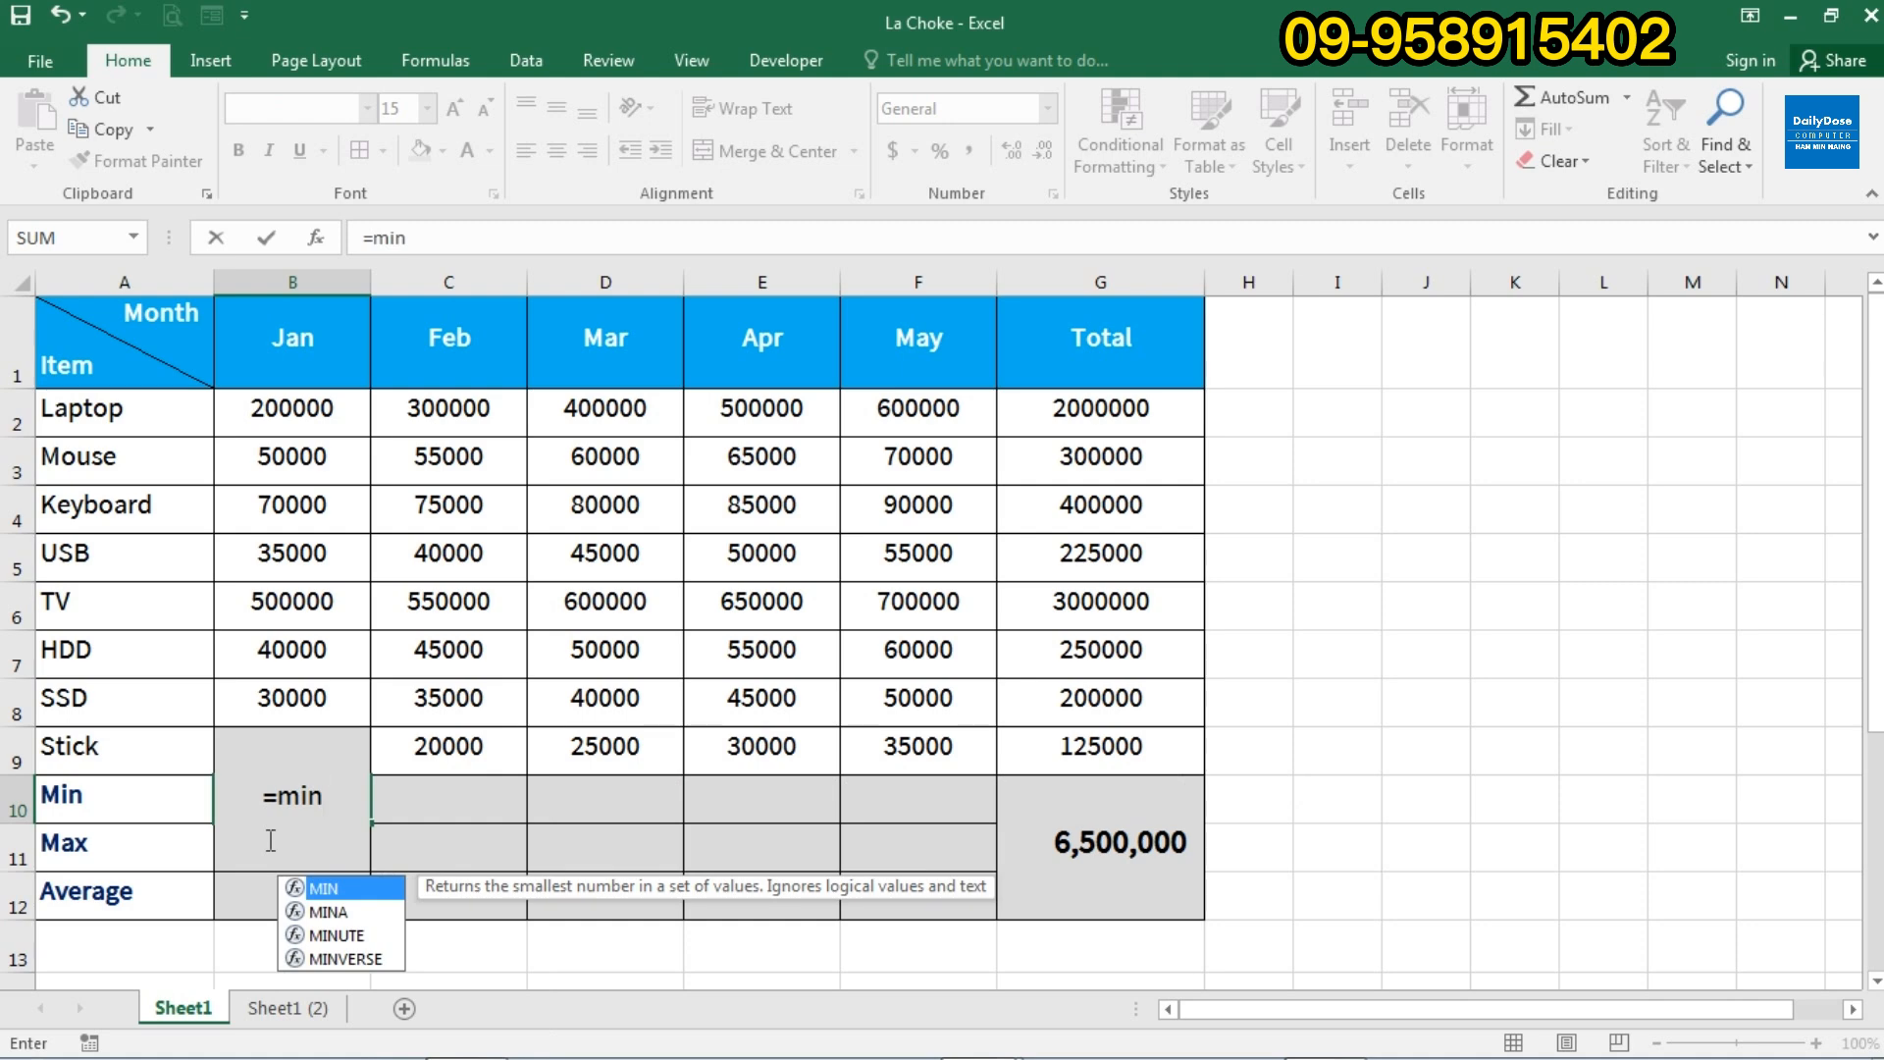
pyautogui.write('(')
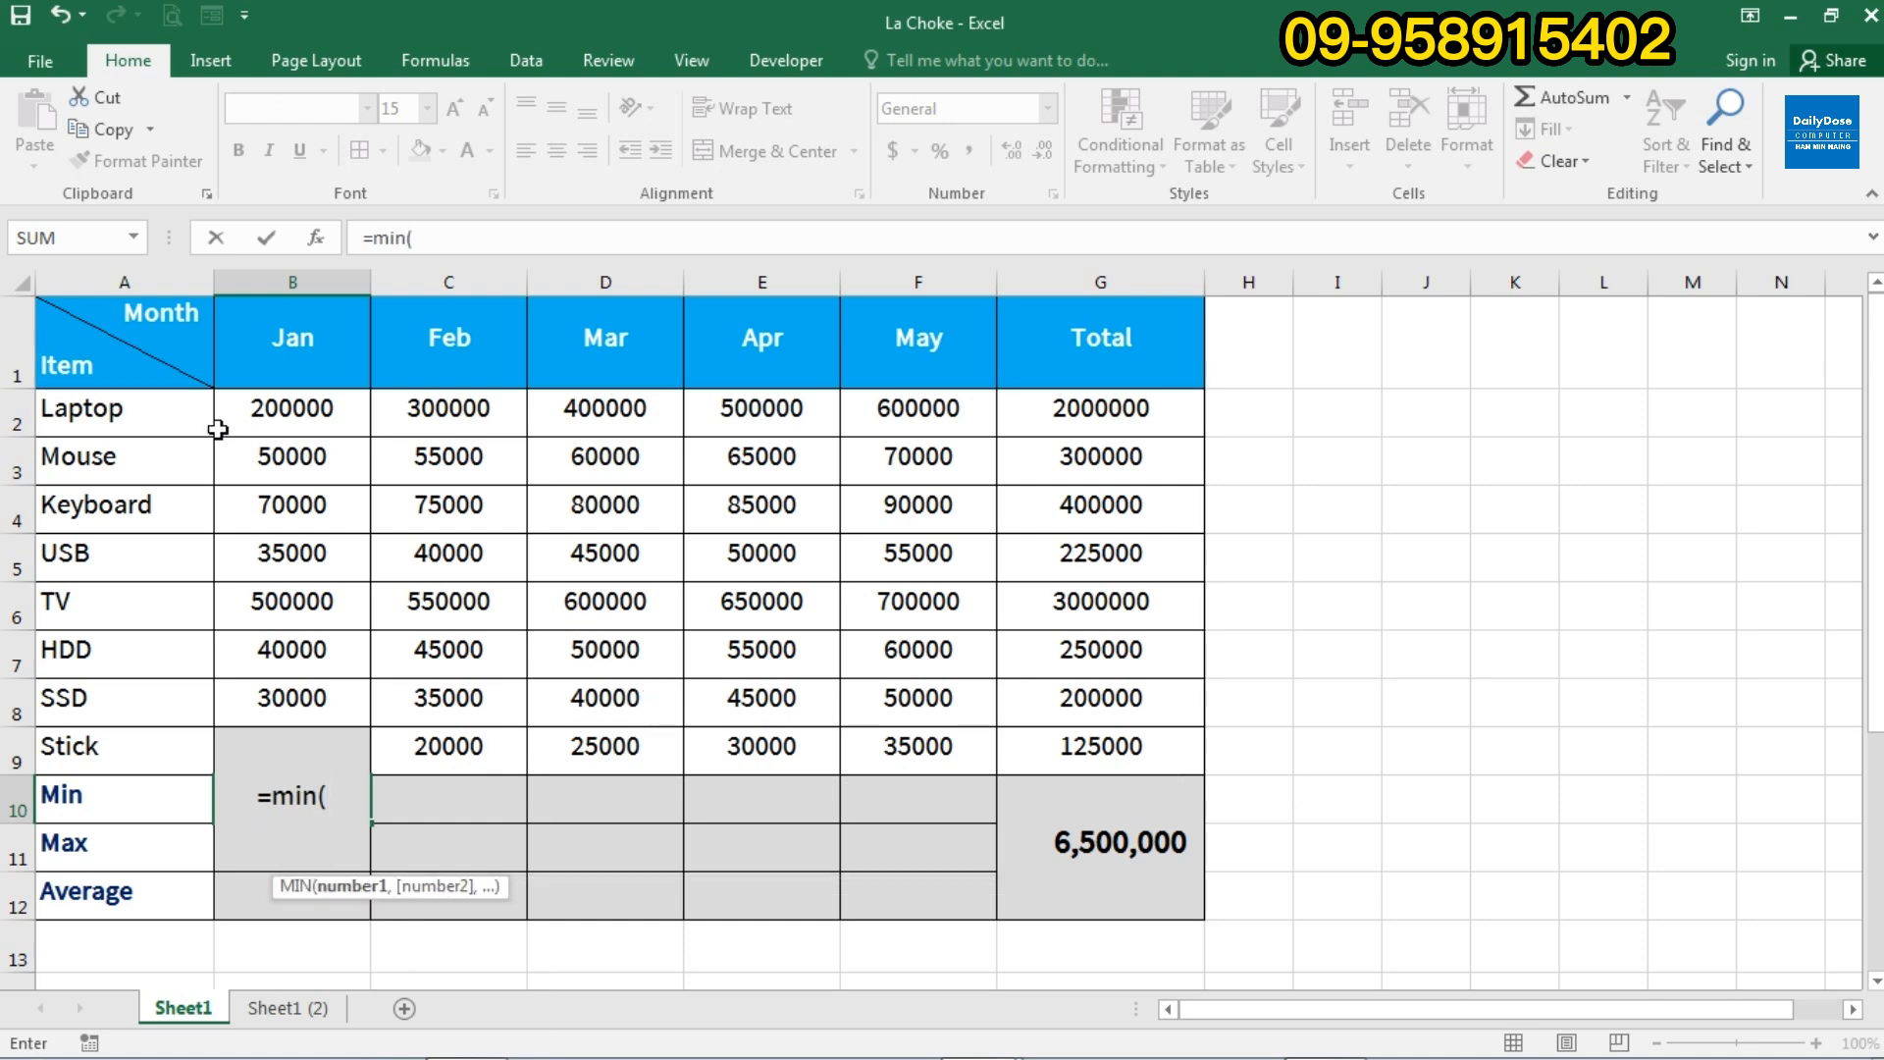
pyautogui.moveTo(250, 408); pyautogui.dragTo(262, 762)
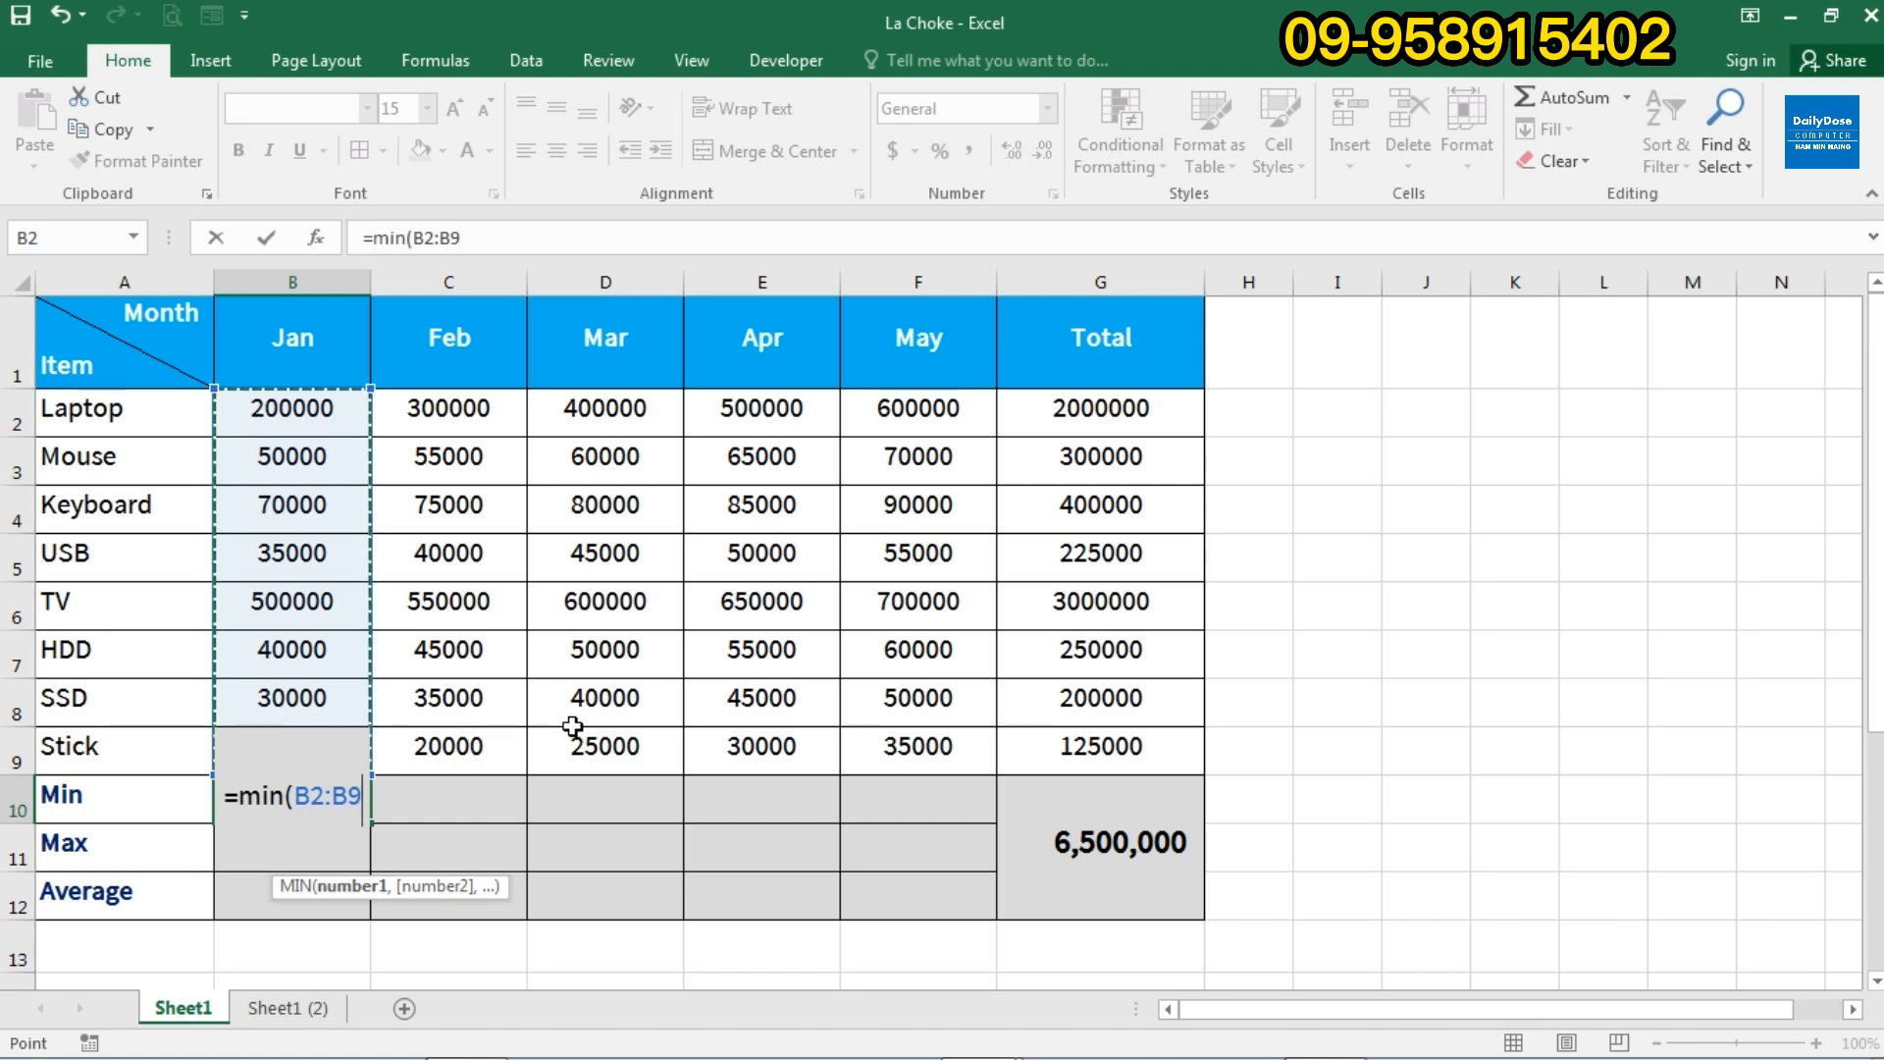
pyautogui.write(')')
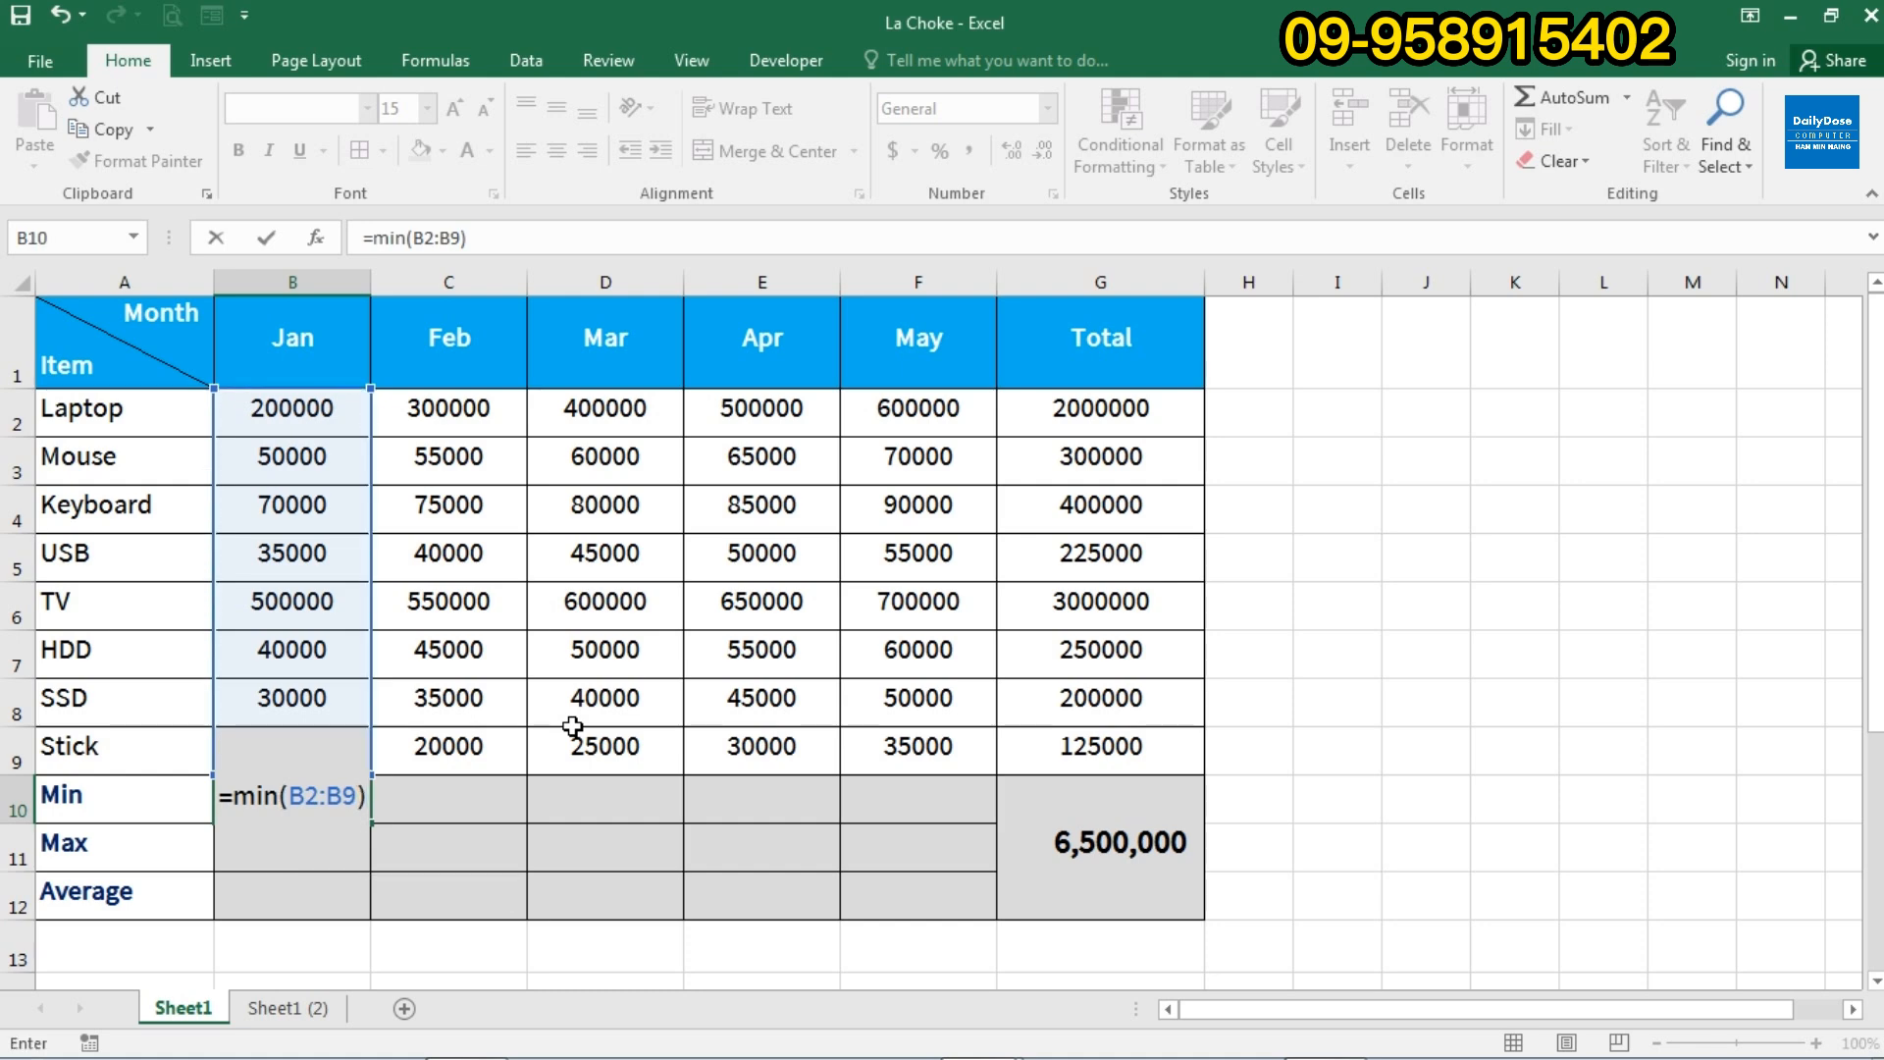
pyautogui.press('Return')
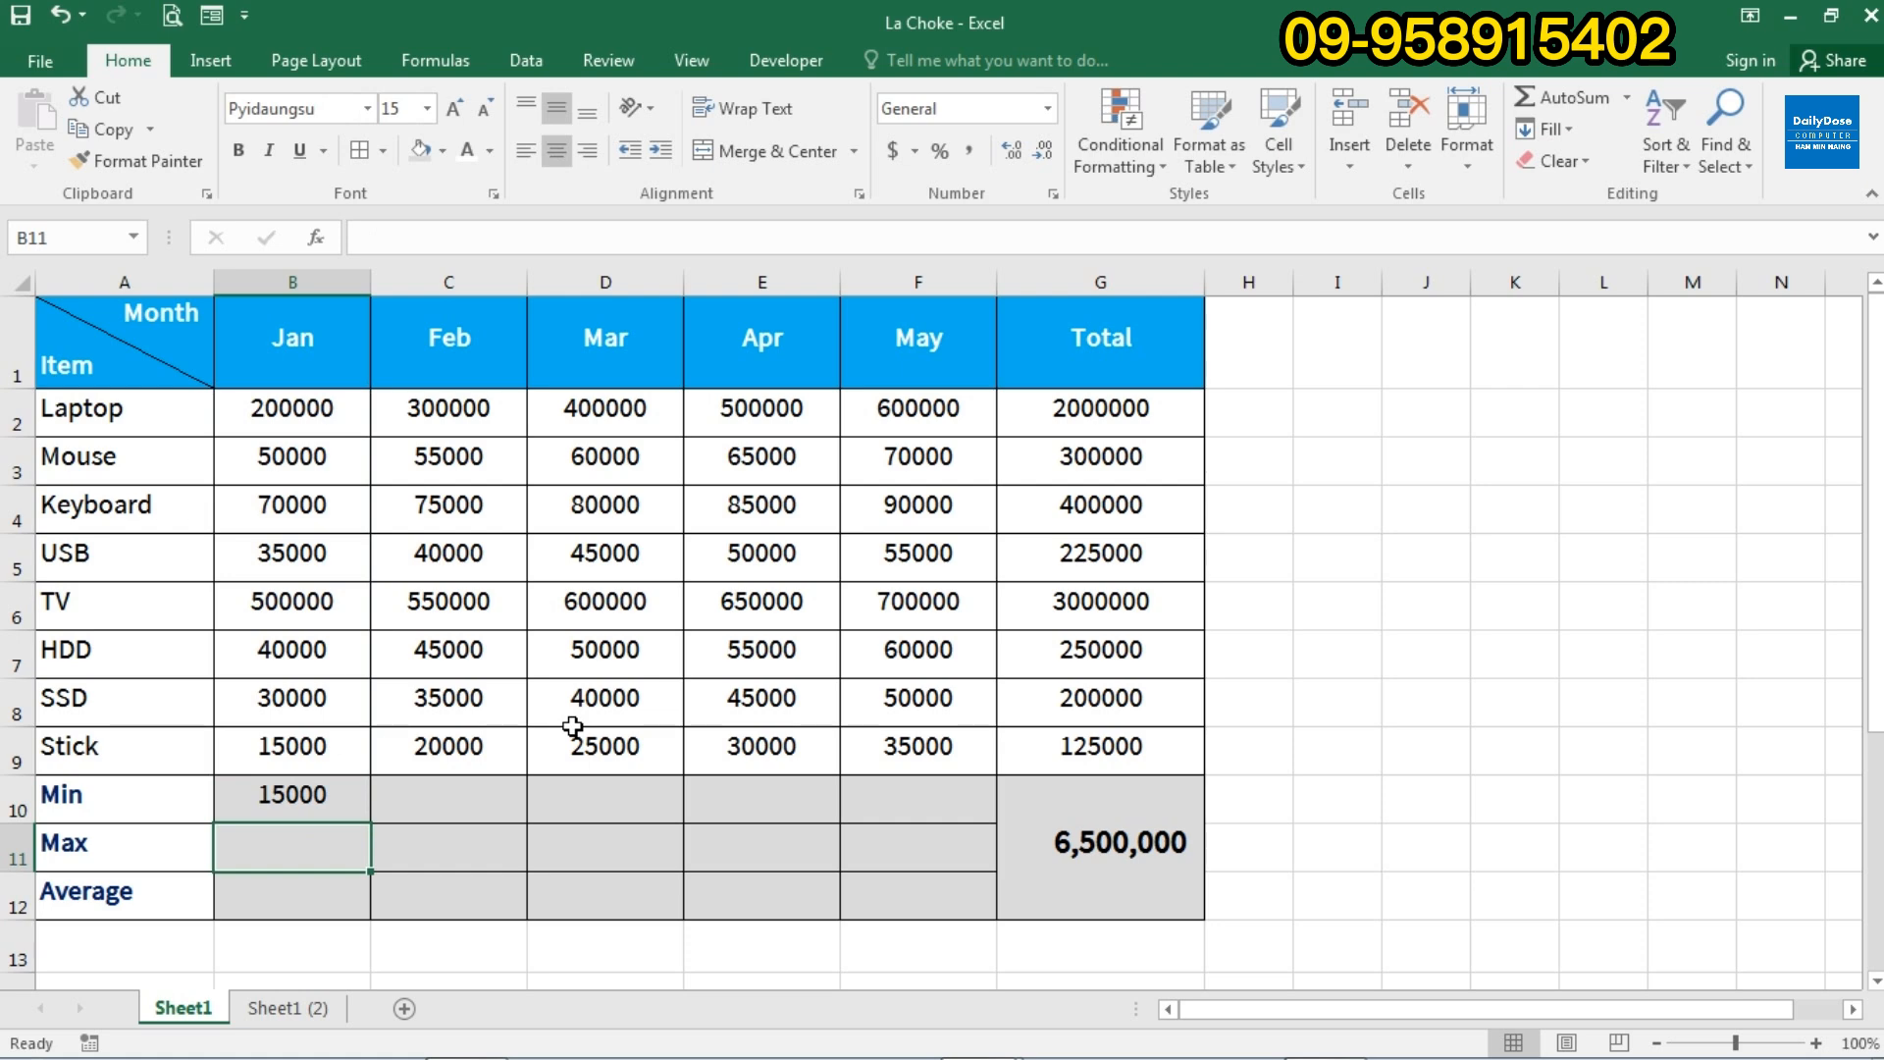
# Check the Jan minimum against the item values, and fill its formula from B10 across to F10 for Feb through May.
pyautogui.moveTo(314, 409); pyautogui.dragTo(320, 756)
pyautogui.click(307, 804)
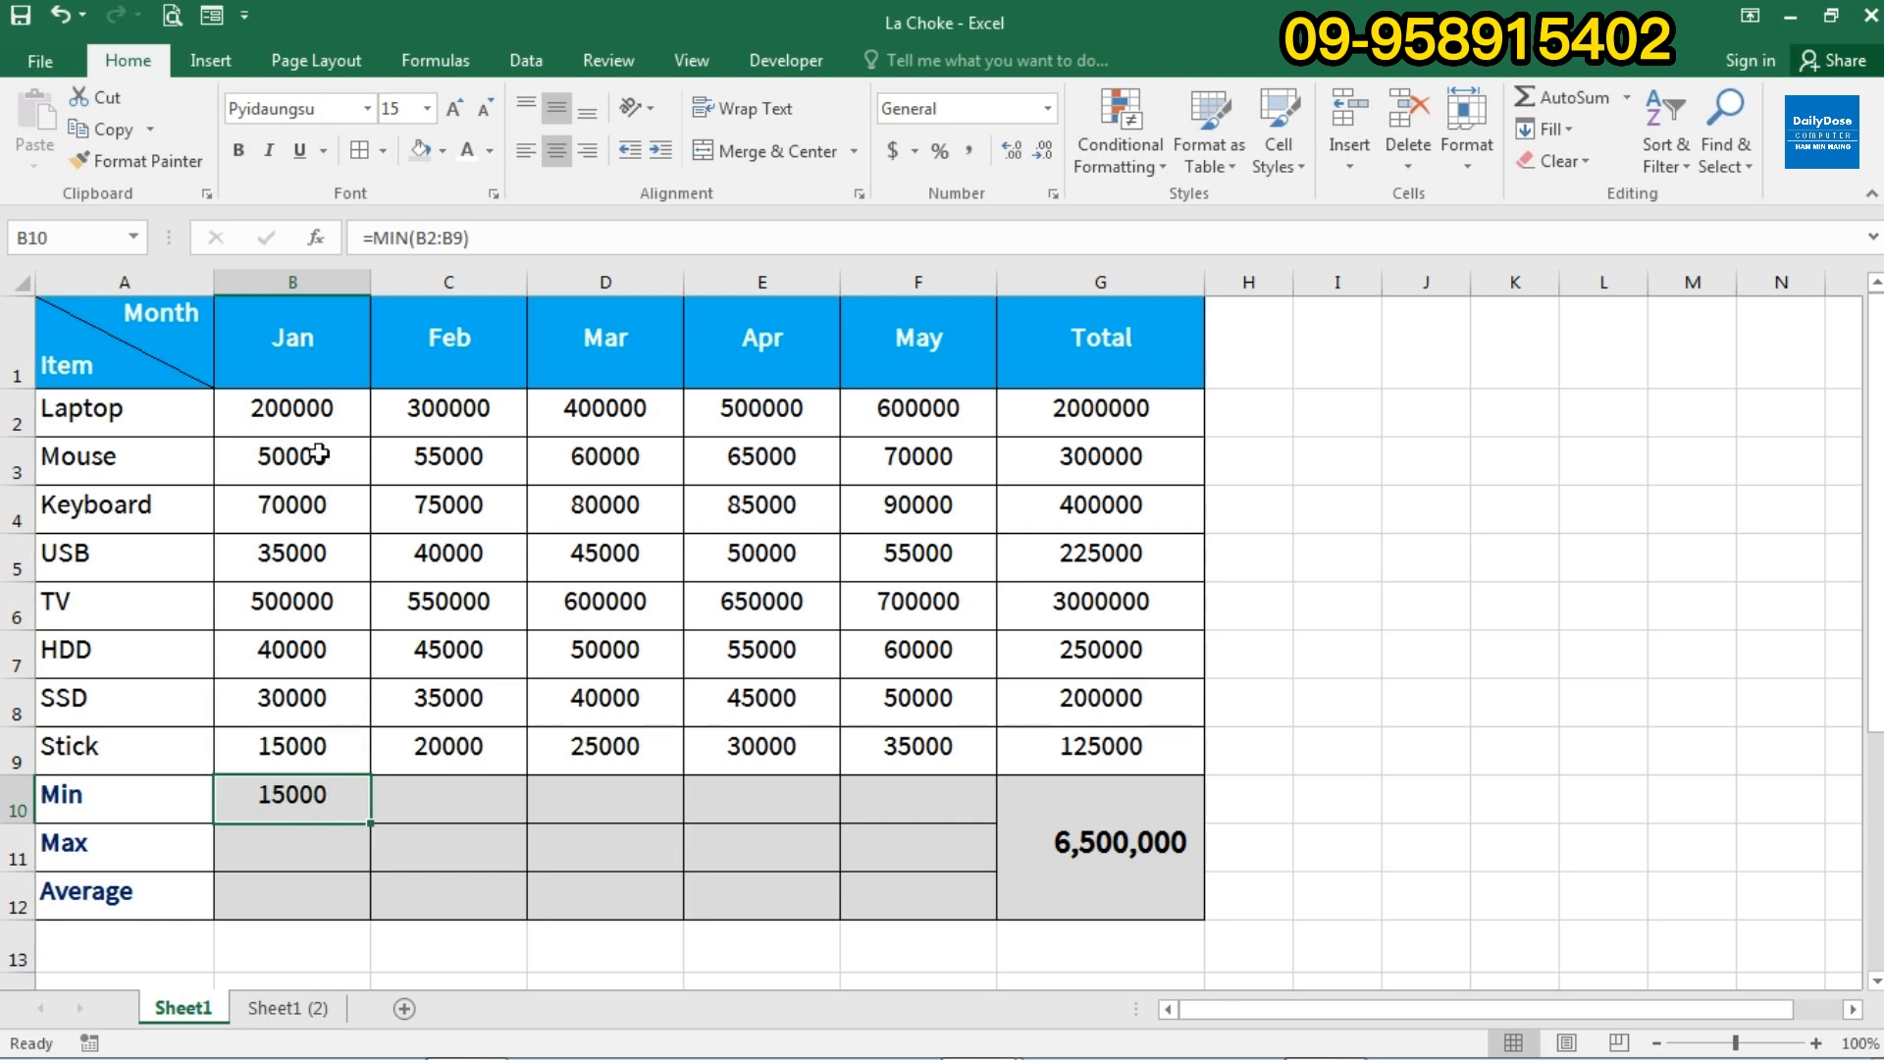
pyautogui.click(334, 748)
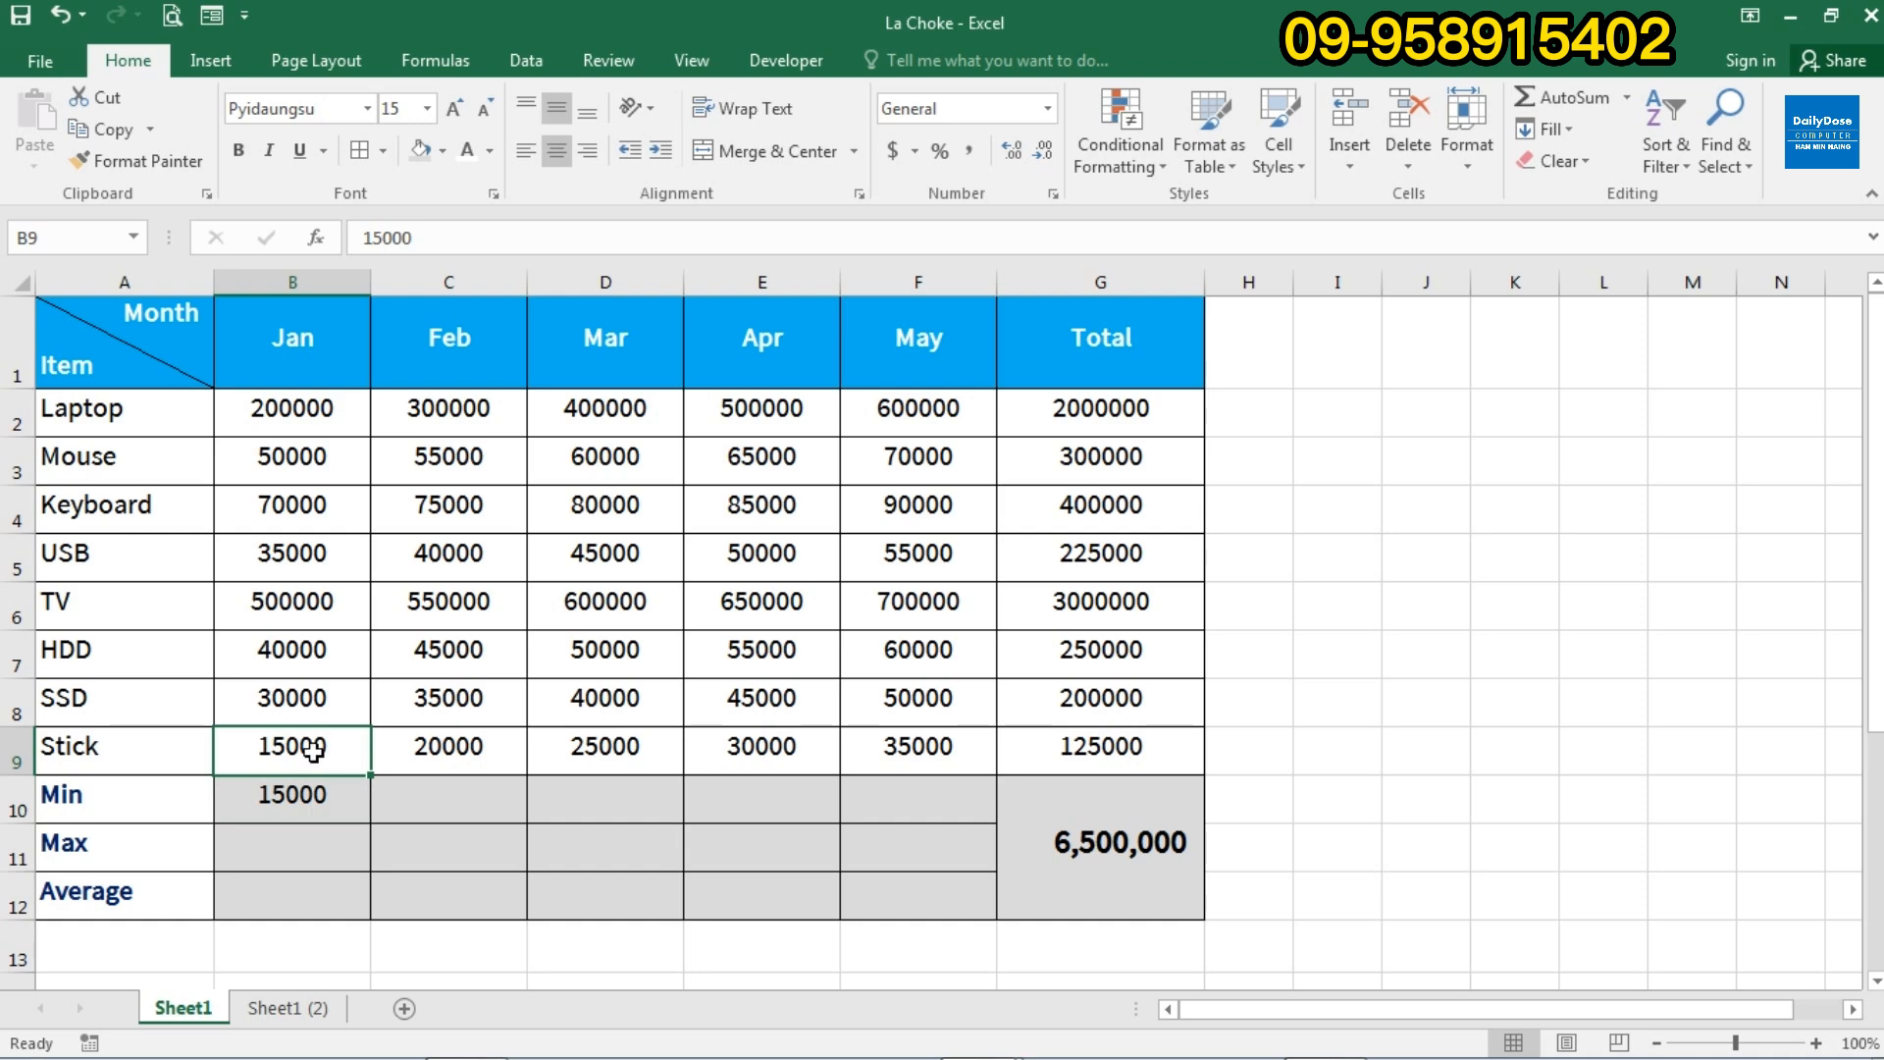
pyautogui.click(316, 803)
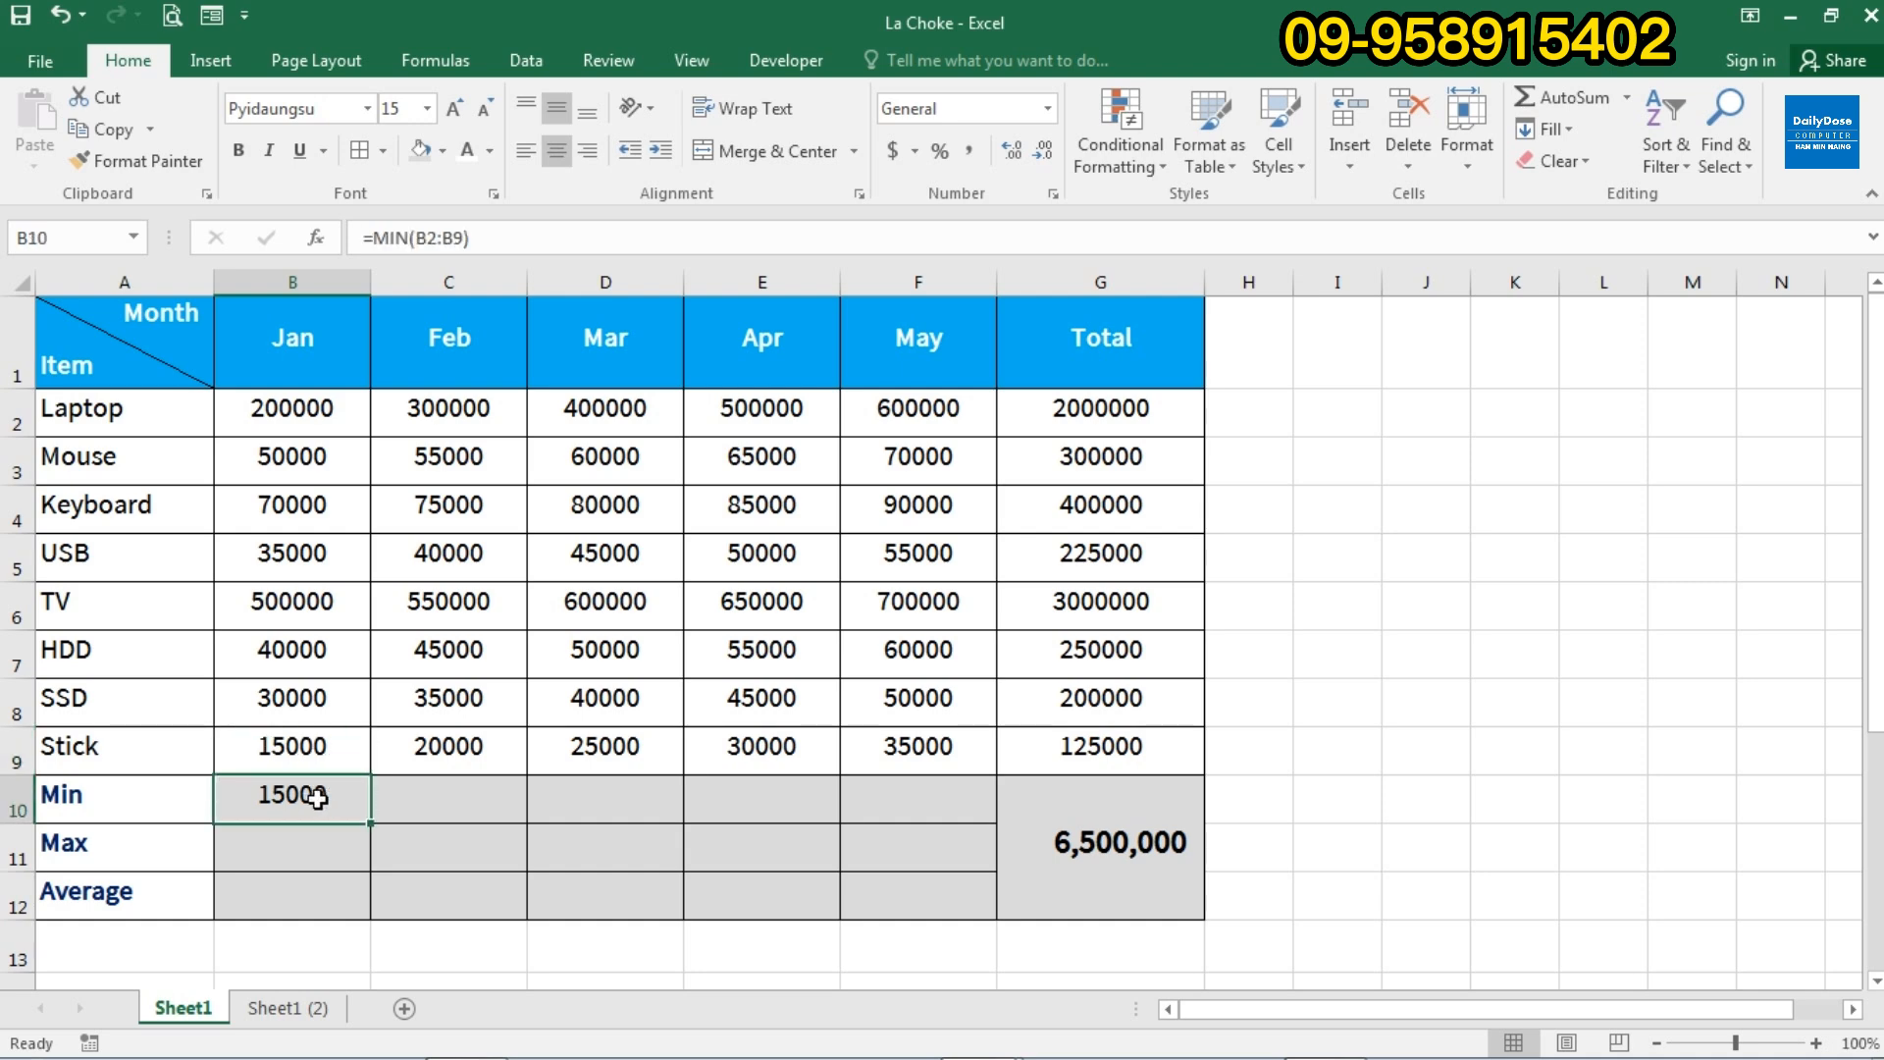
pyautogui.moveTo(433, 791); pyautogui.dragTo(912, 819)
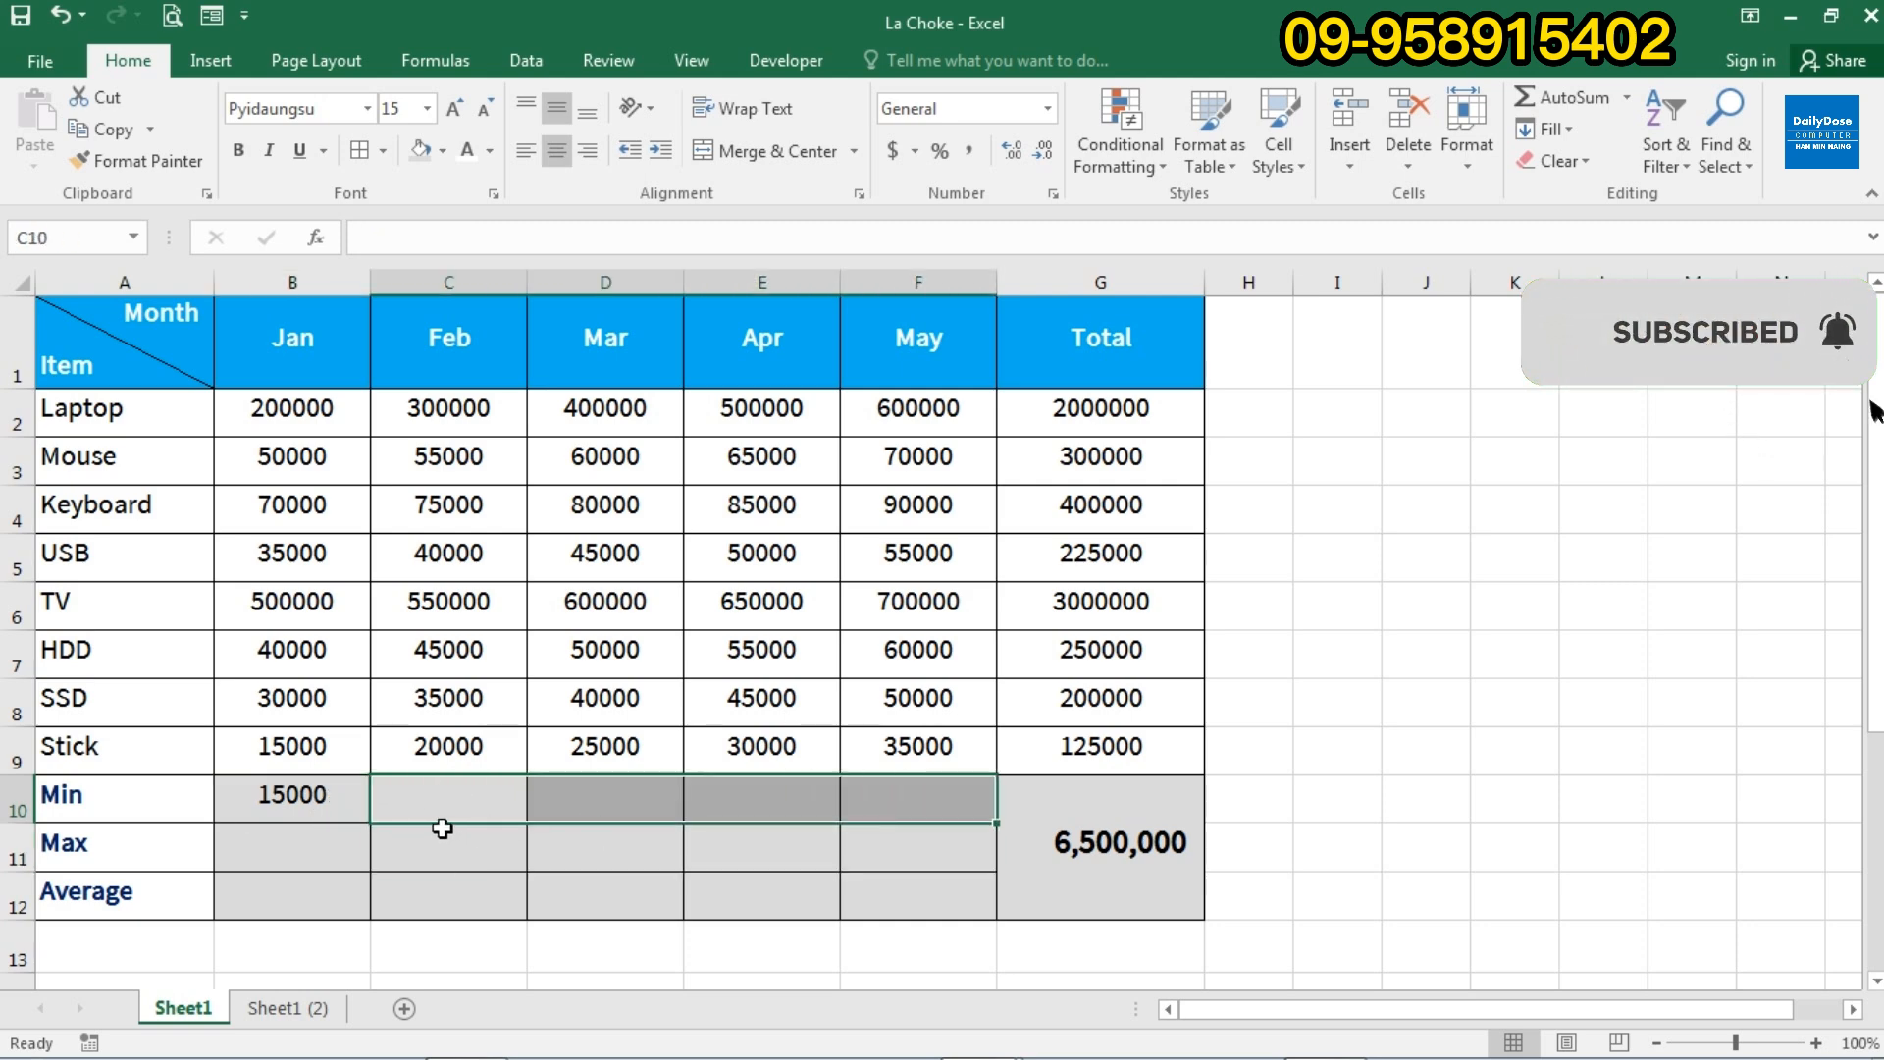
pyautogui.click(324, 802)
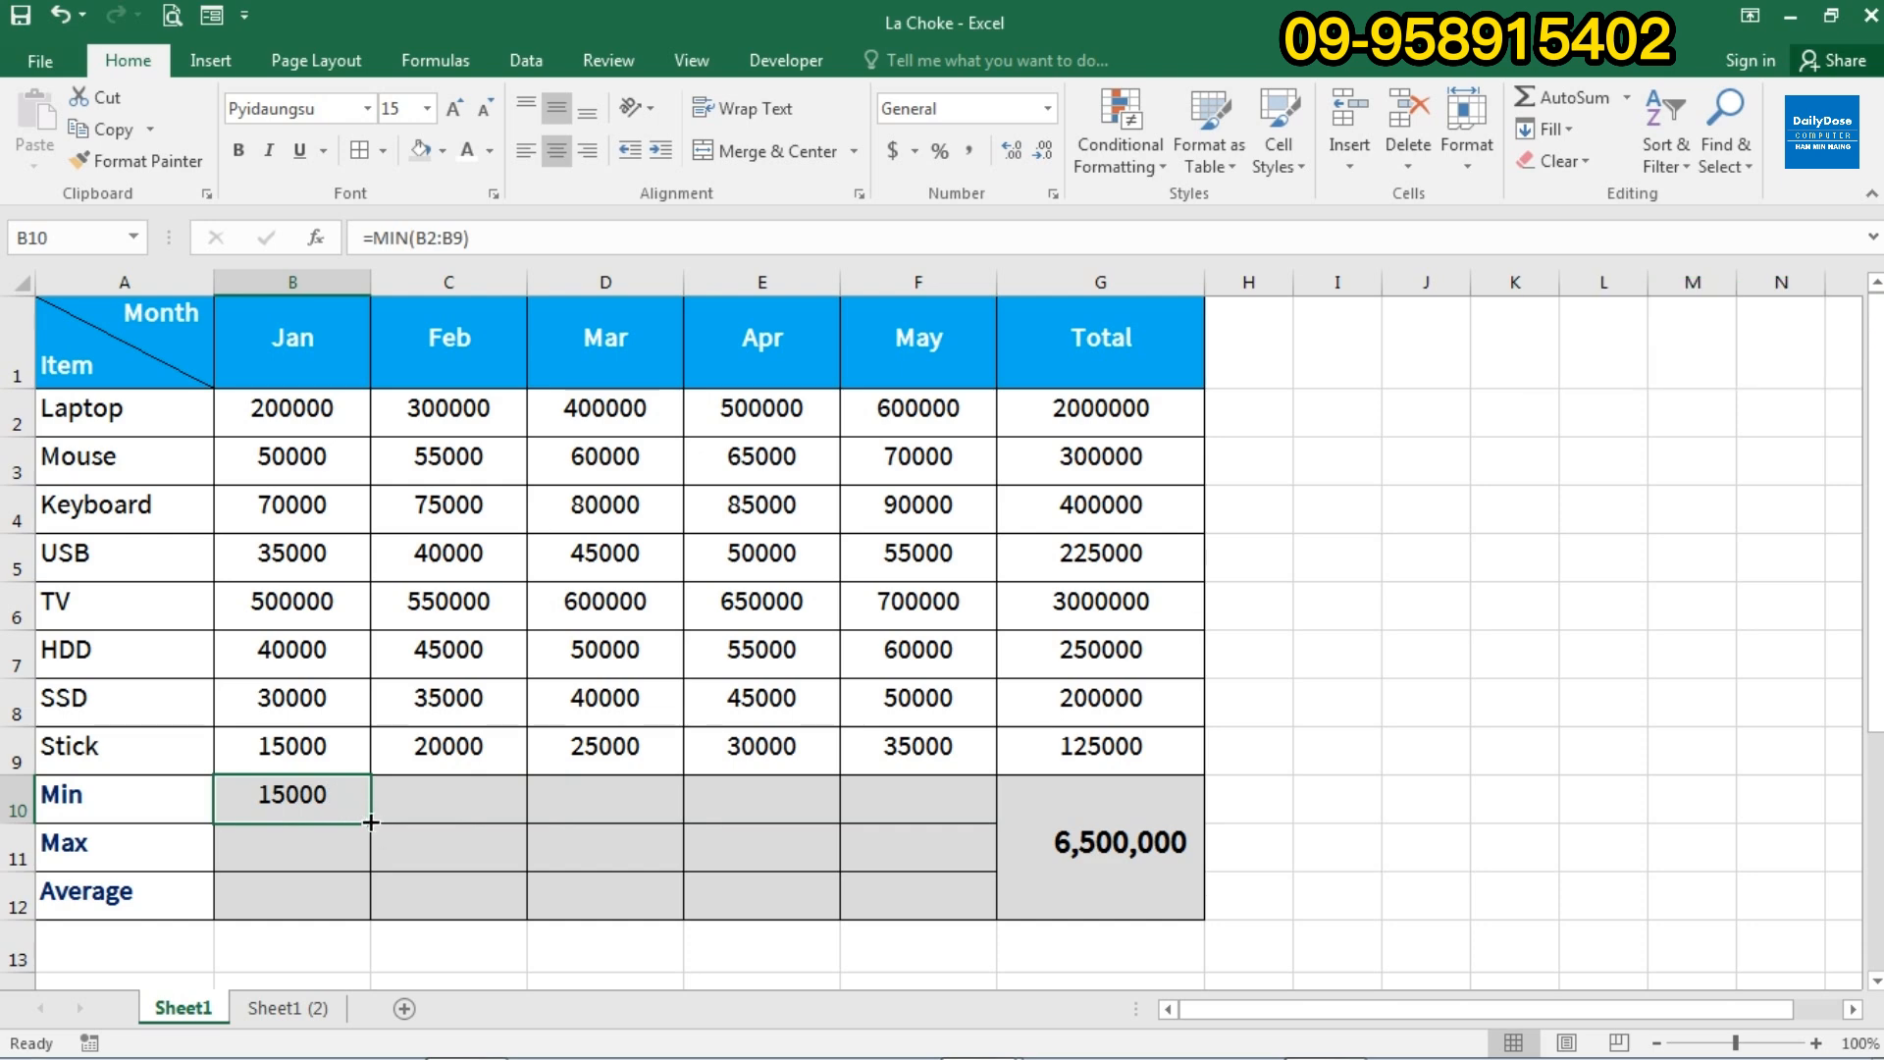
pyautogui.moveTo(370, 822); pyautogui.dragTo(927, 800)
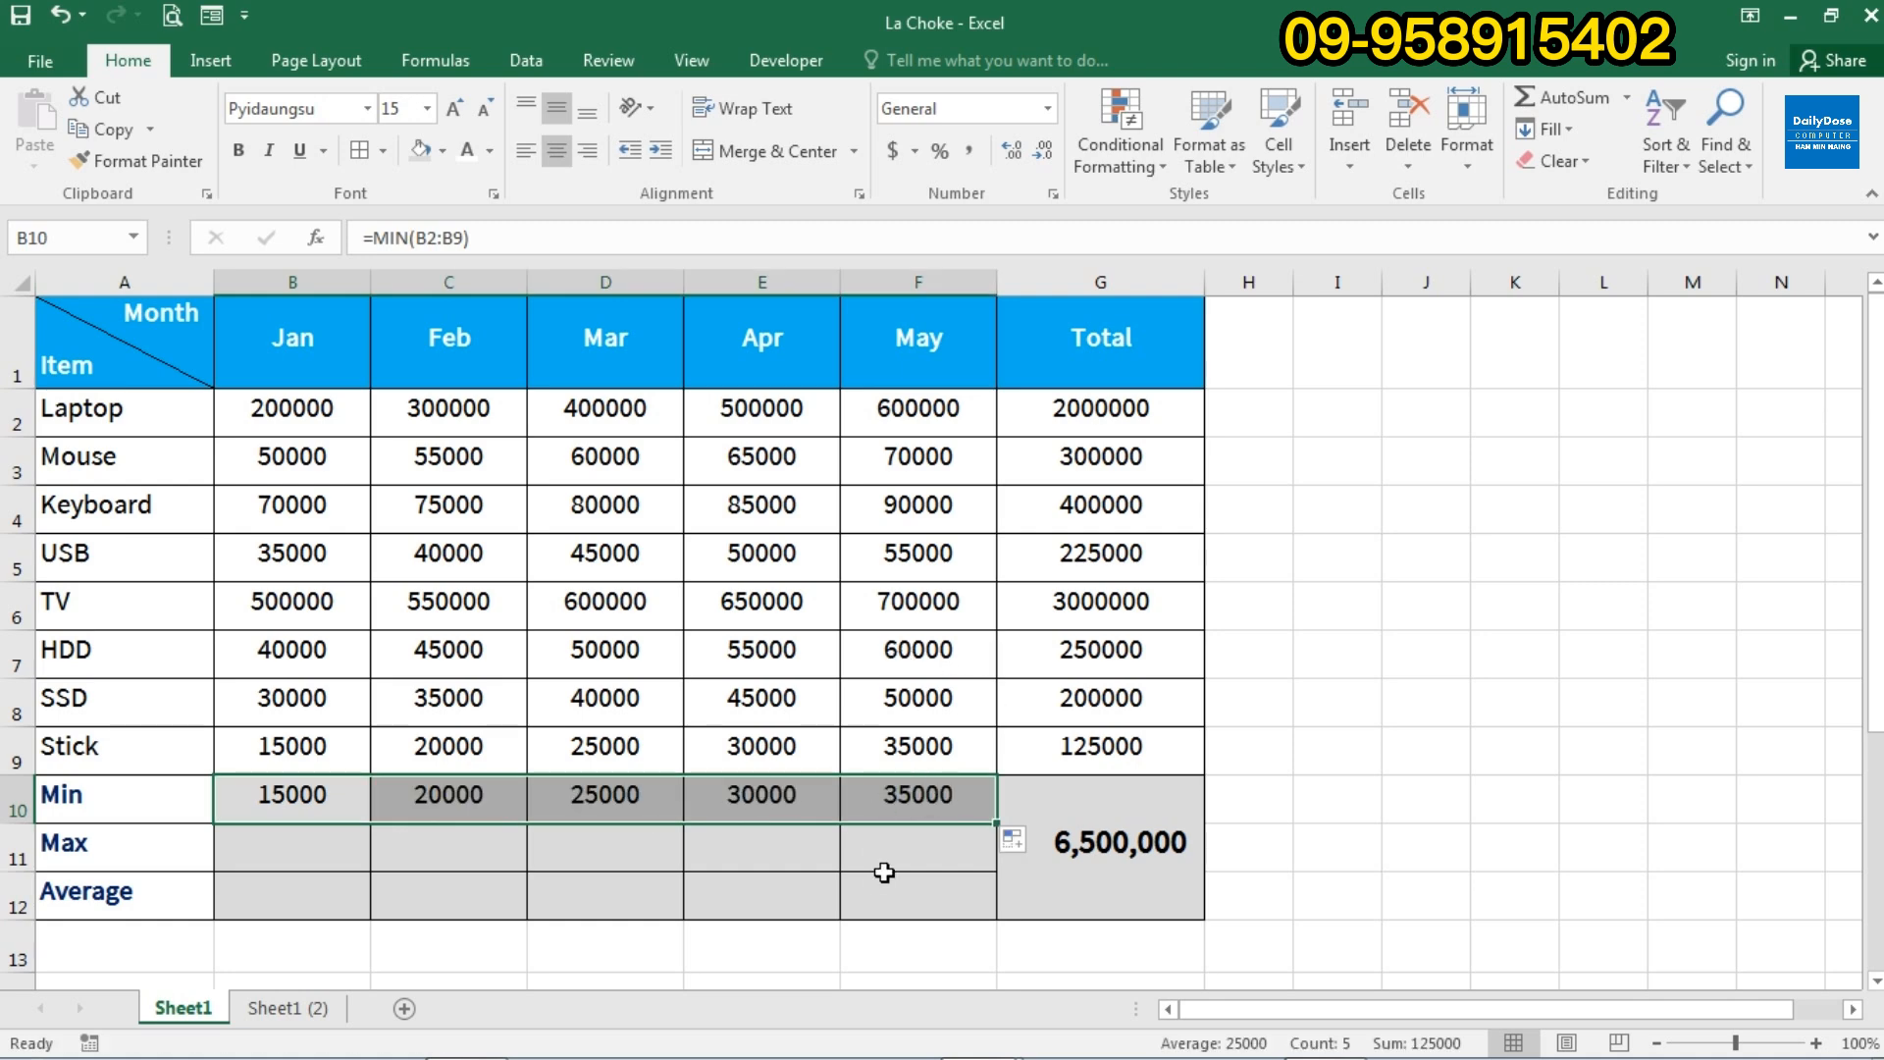
# Enter the formula =MAX(B2:B9) in B11 to calculate the highest Jan sales value.
pyautogui.click(126, 846)
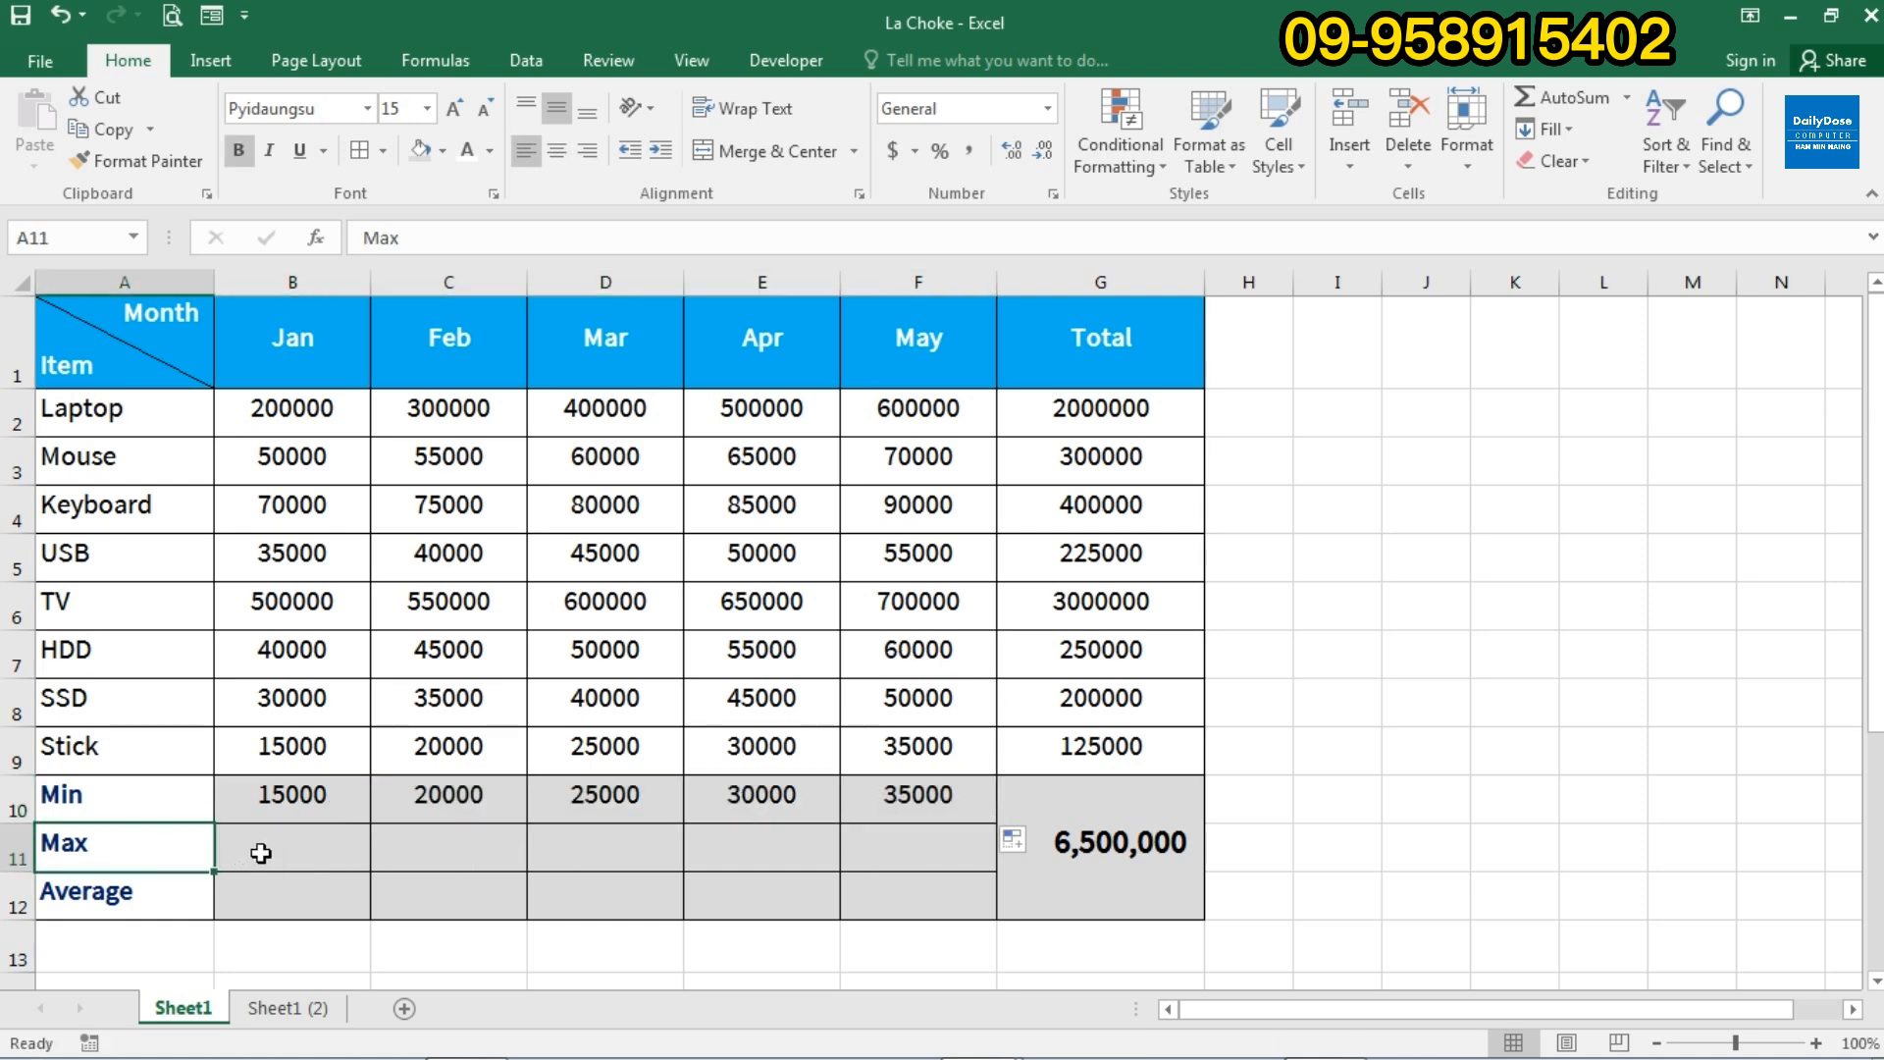
pyautogui.click(260, 854)
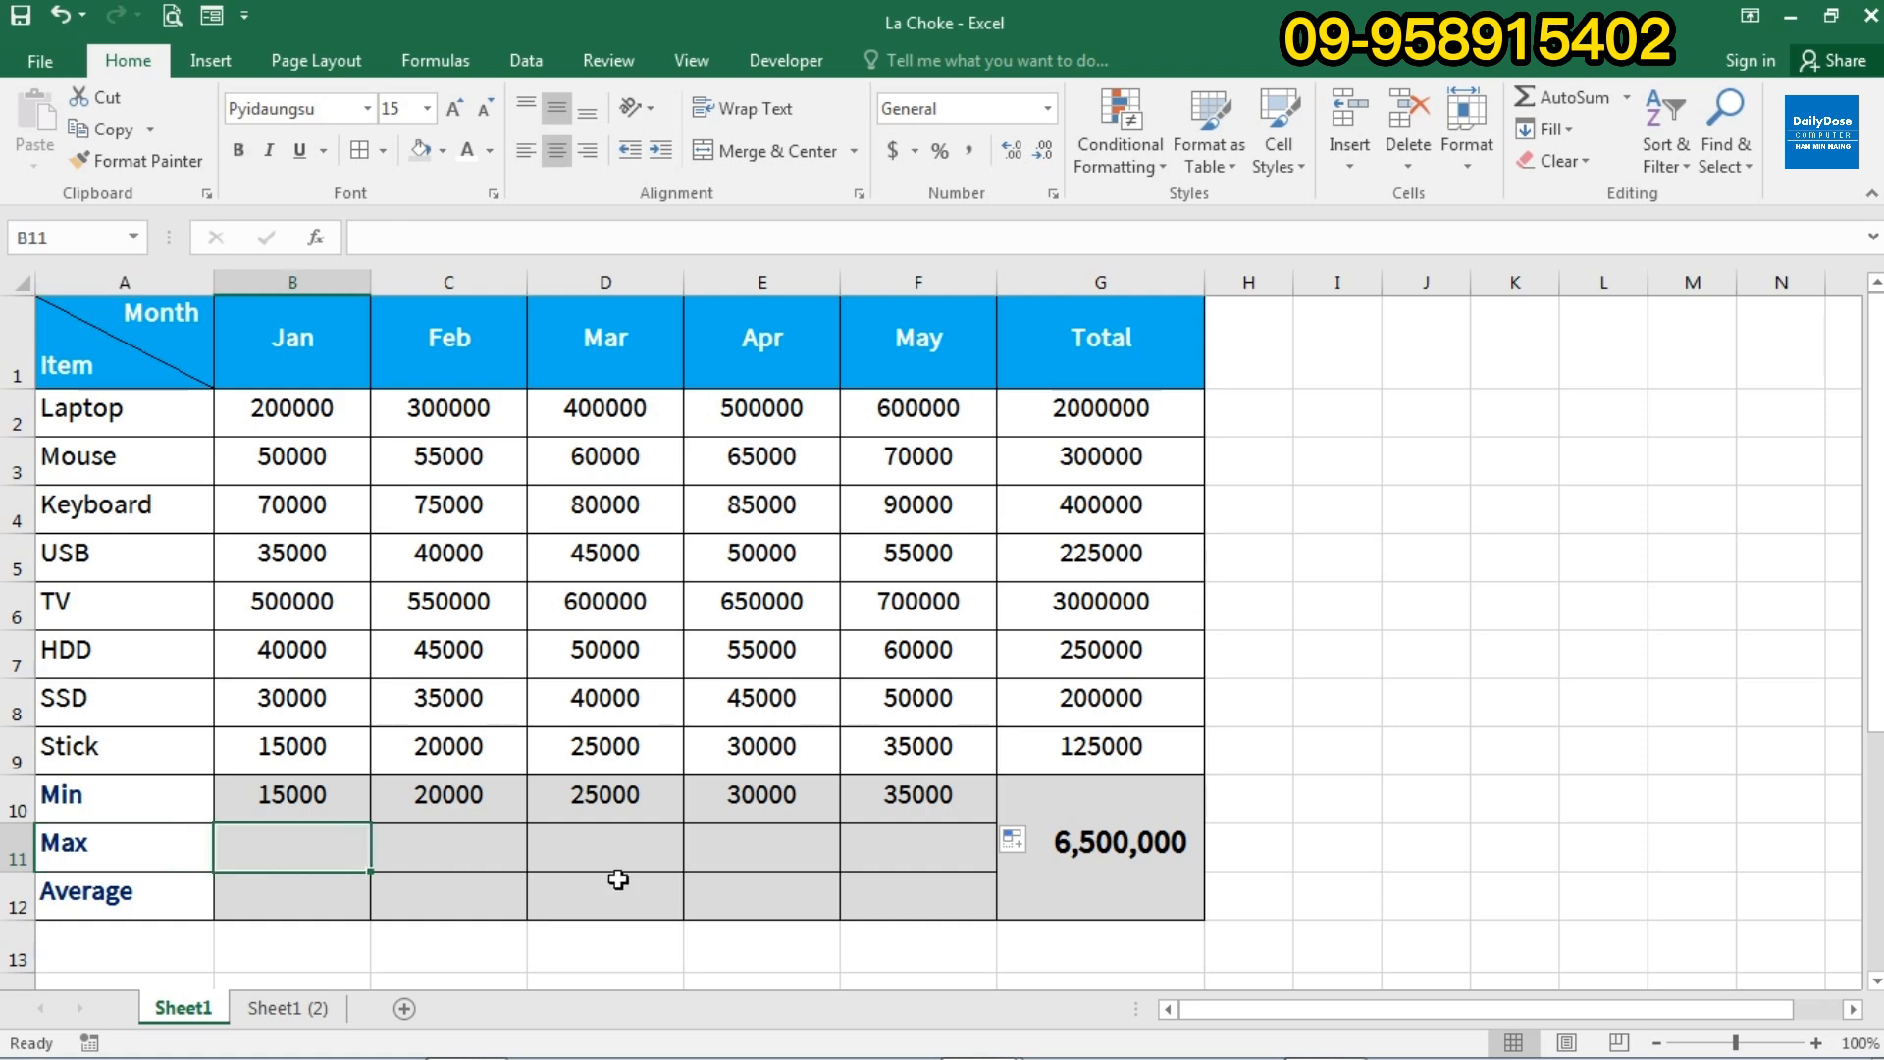
pyautogui.write('=ma')
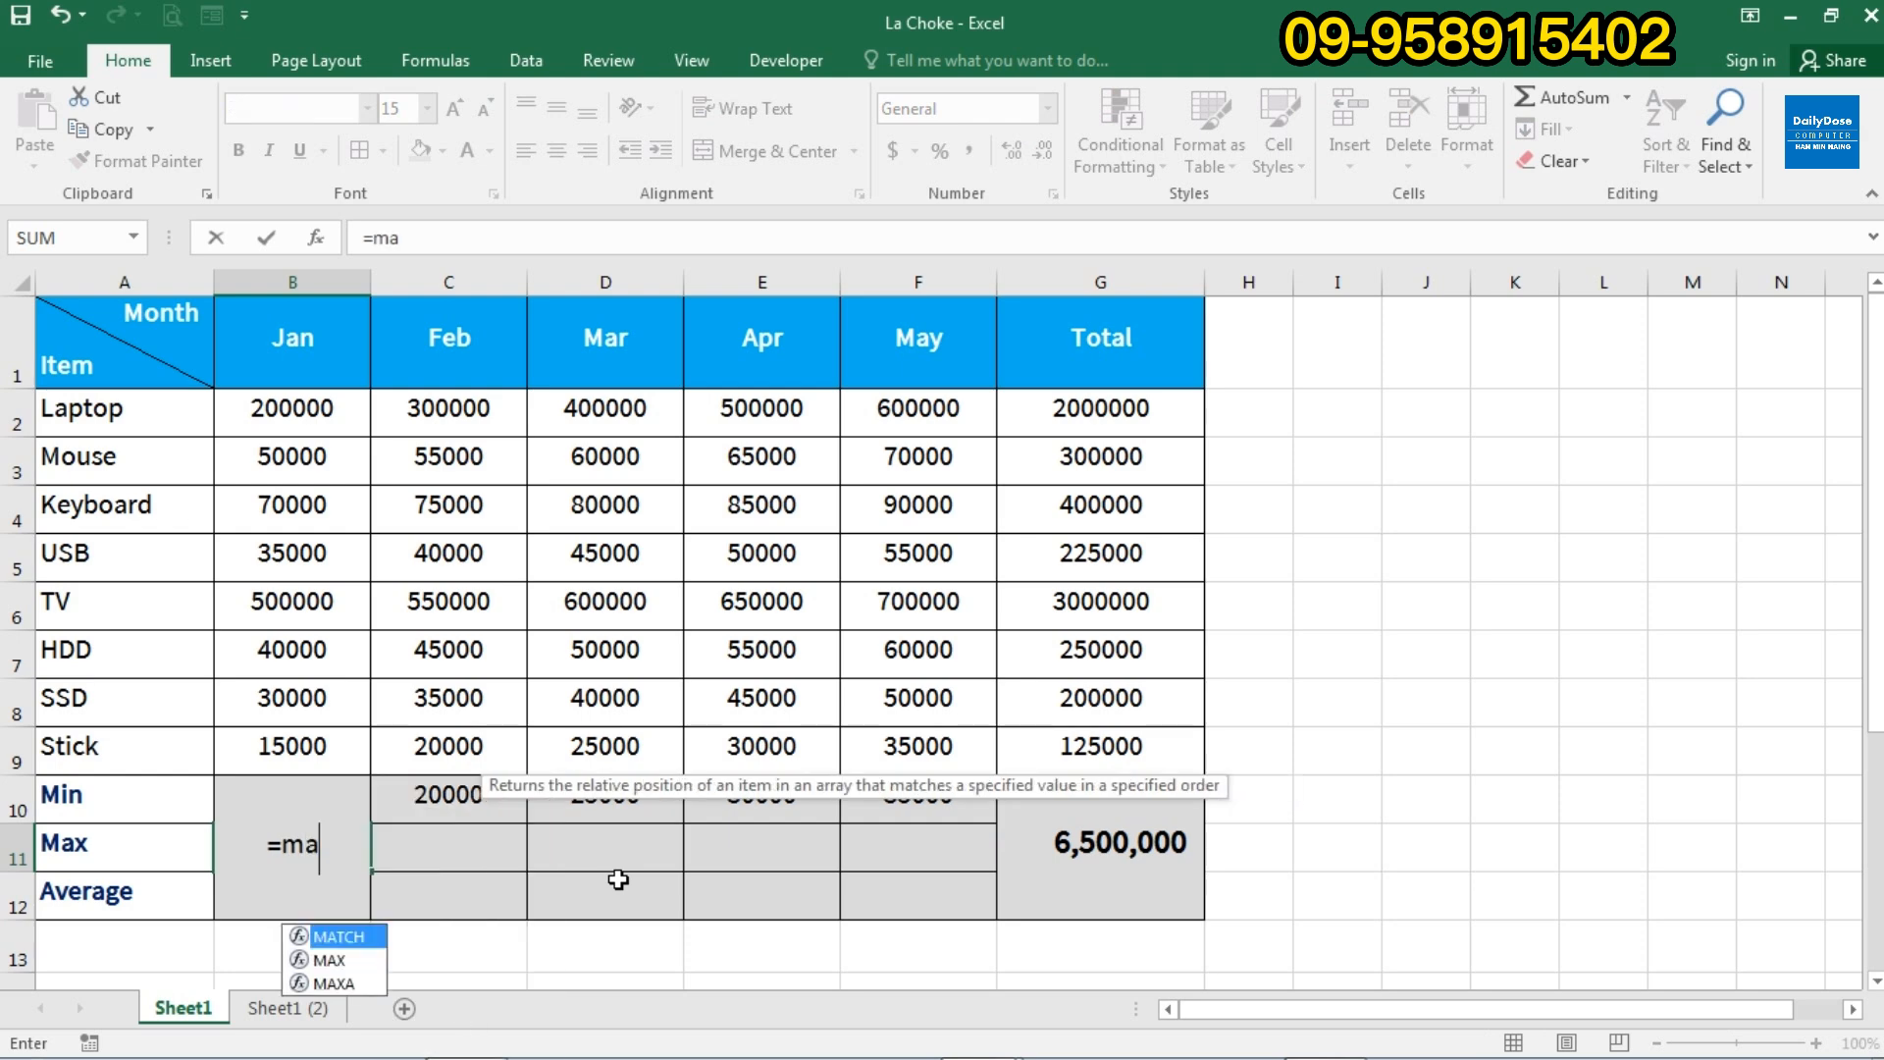
pyautogui.write('x(')
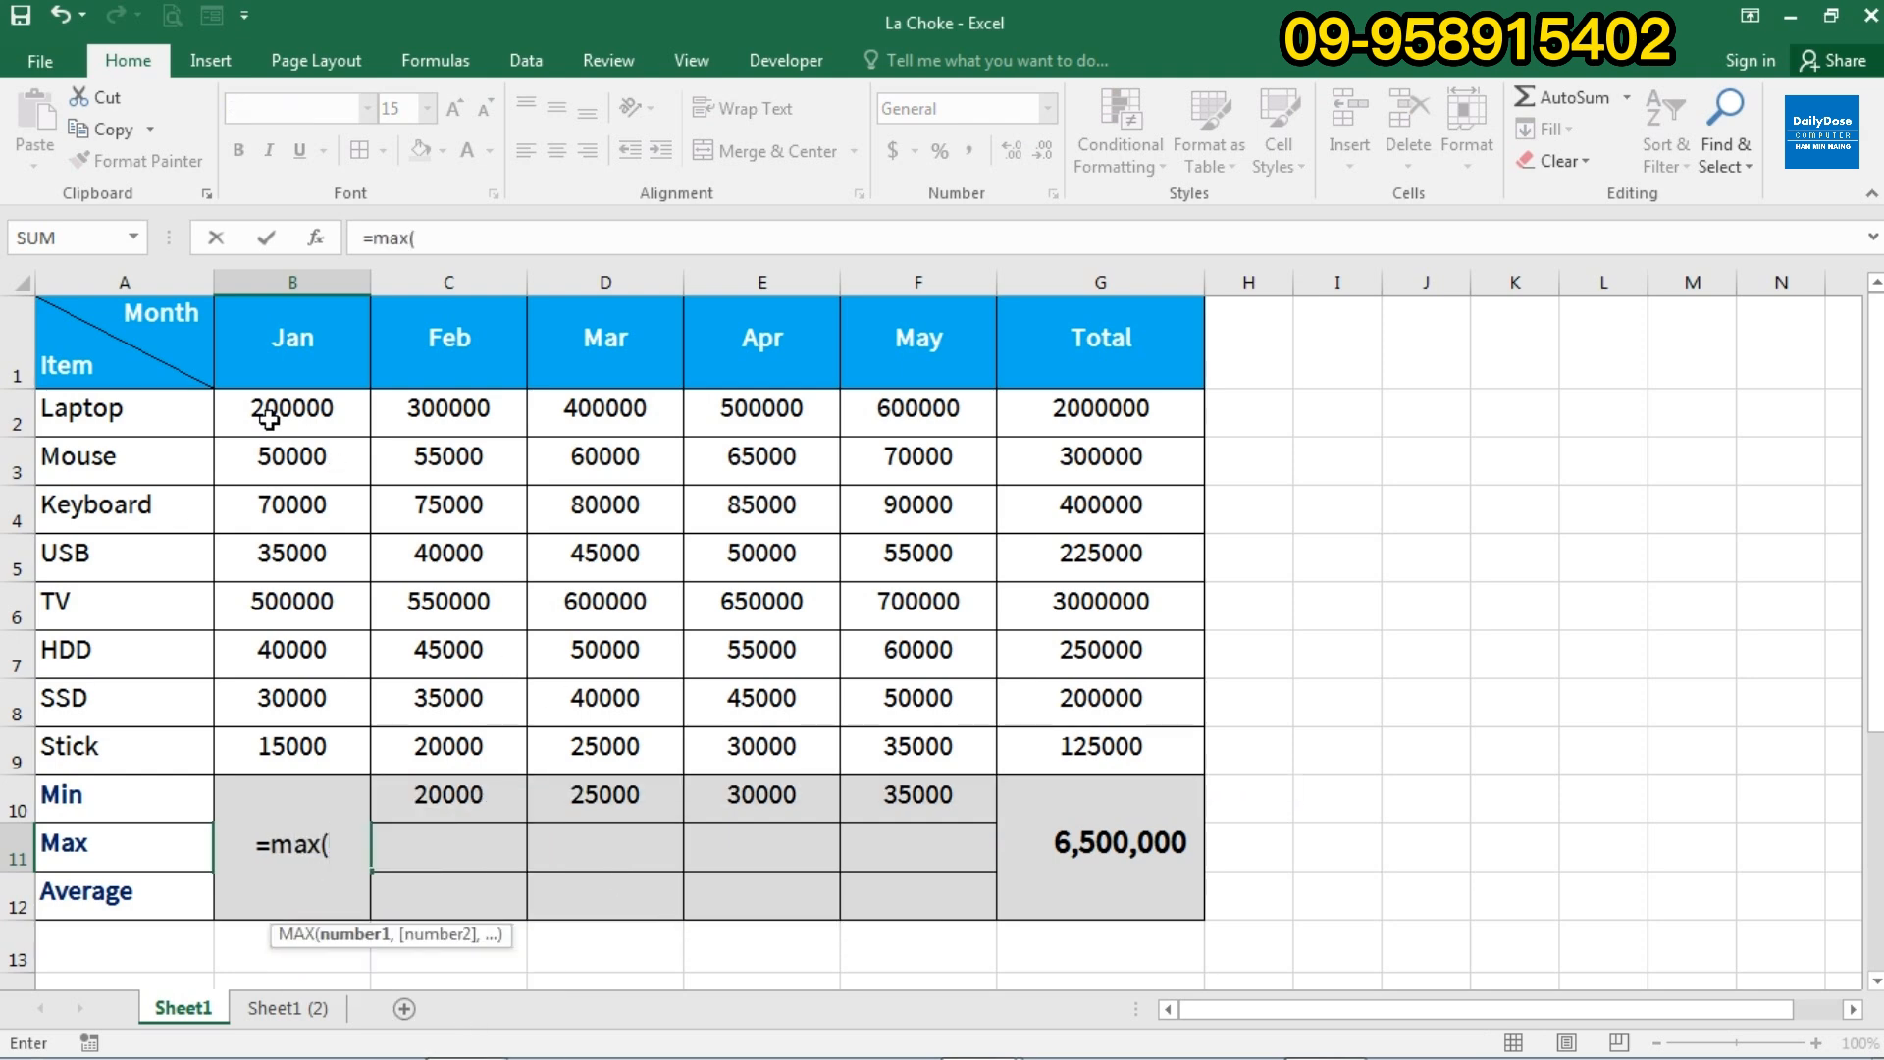
pyautogui.moveTo(244, 411); pyautogui.dragTo(260, 510)
pyautogui.moveTo(260, 589); pyautogui.dragTo(259, 756)
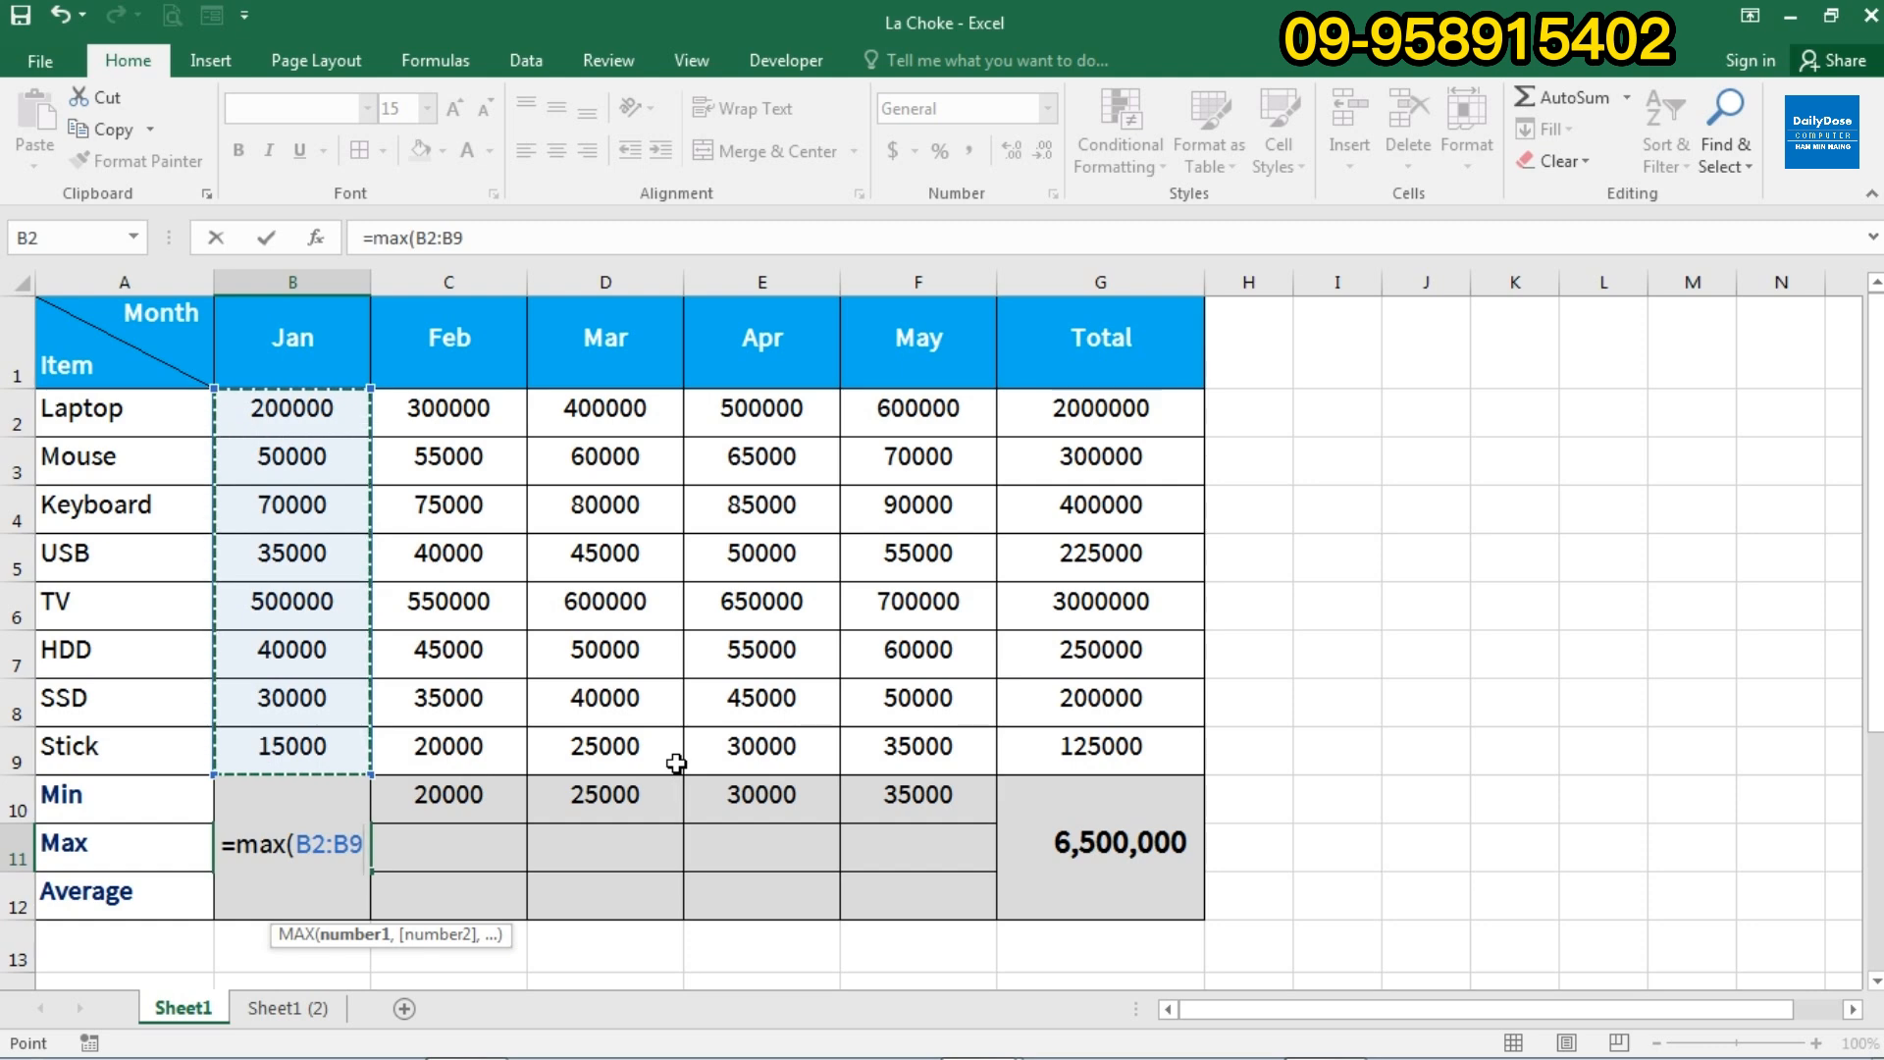
pyautogui.write(')')
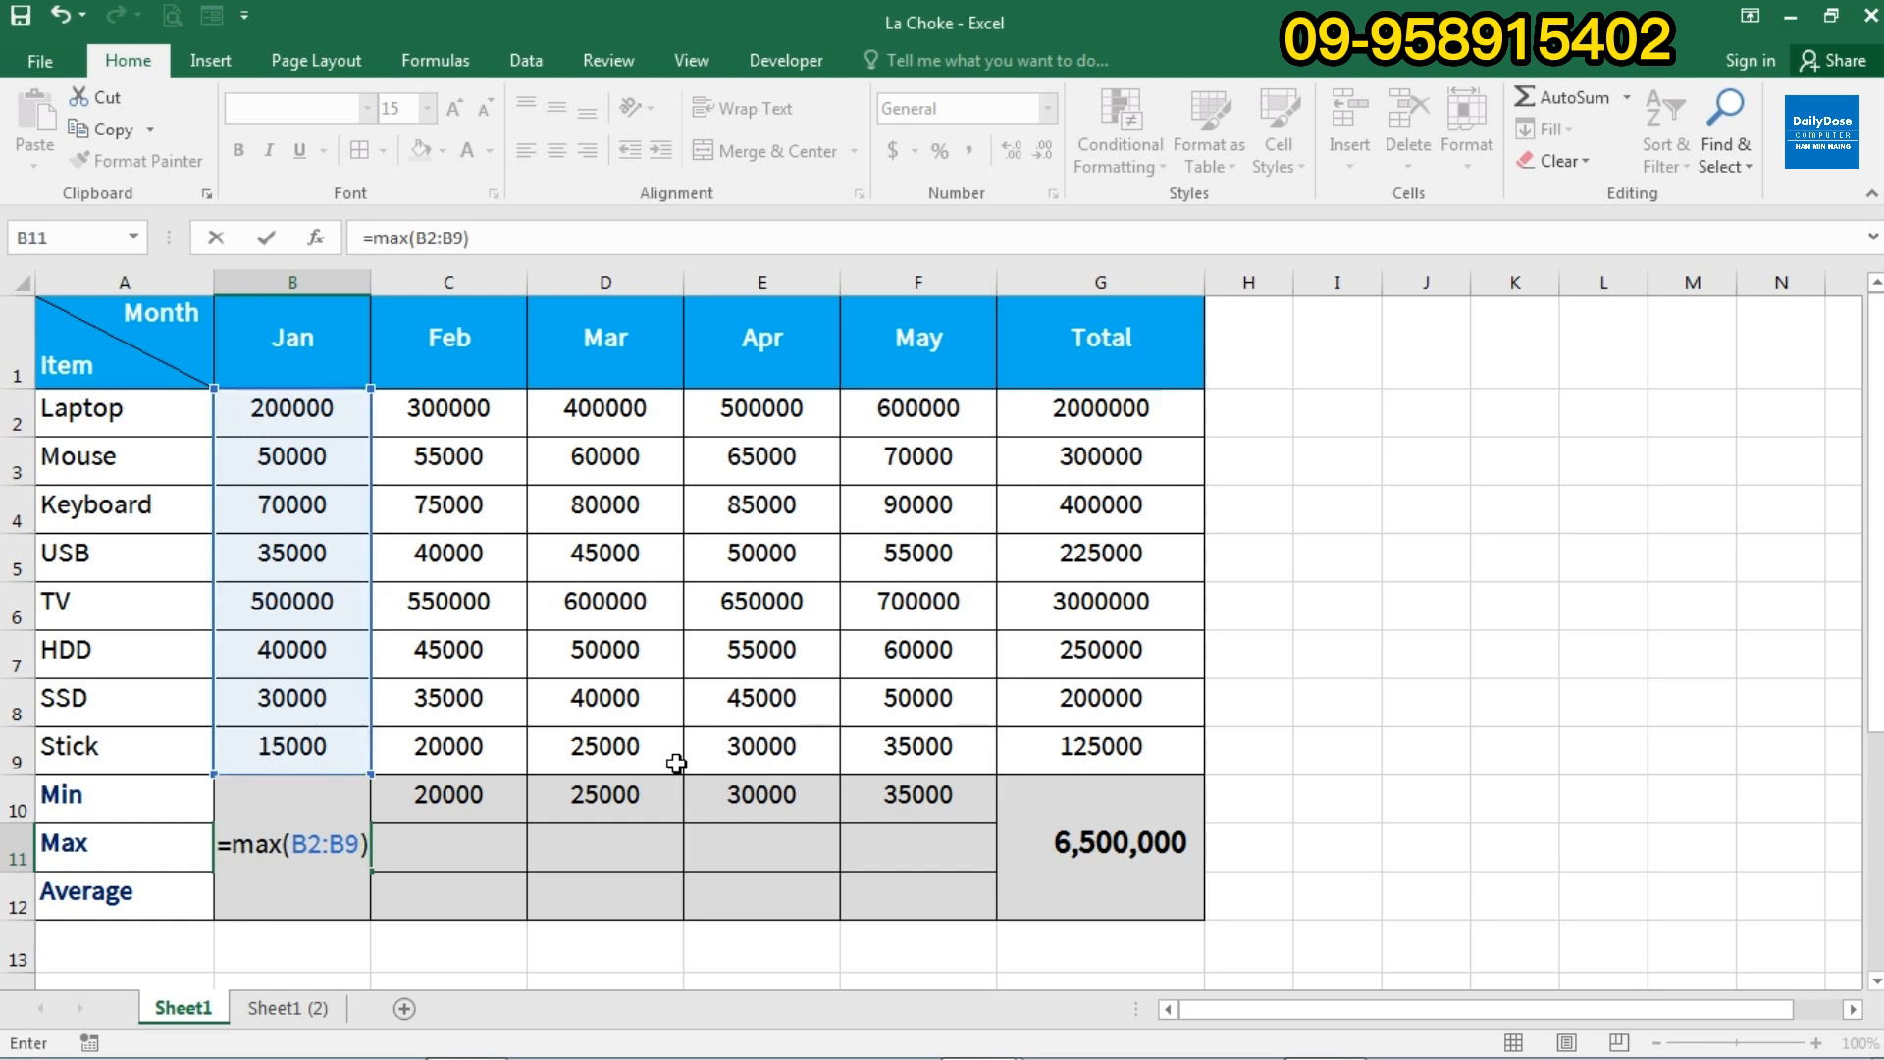
pyautogui.press('Return')
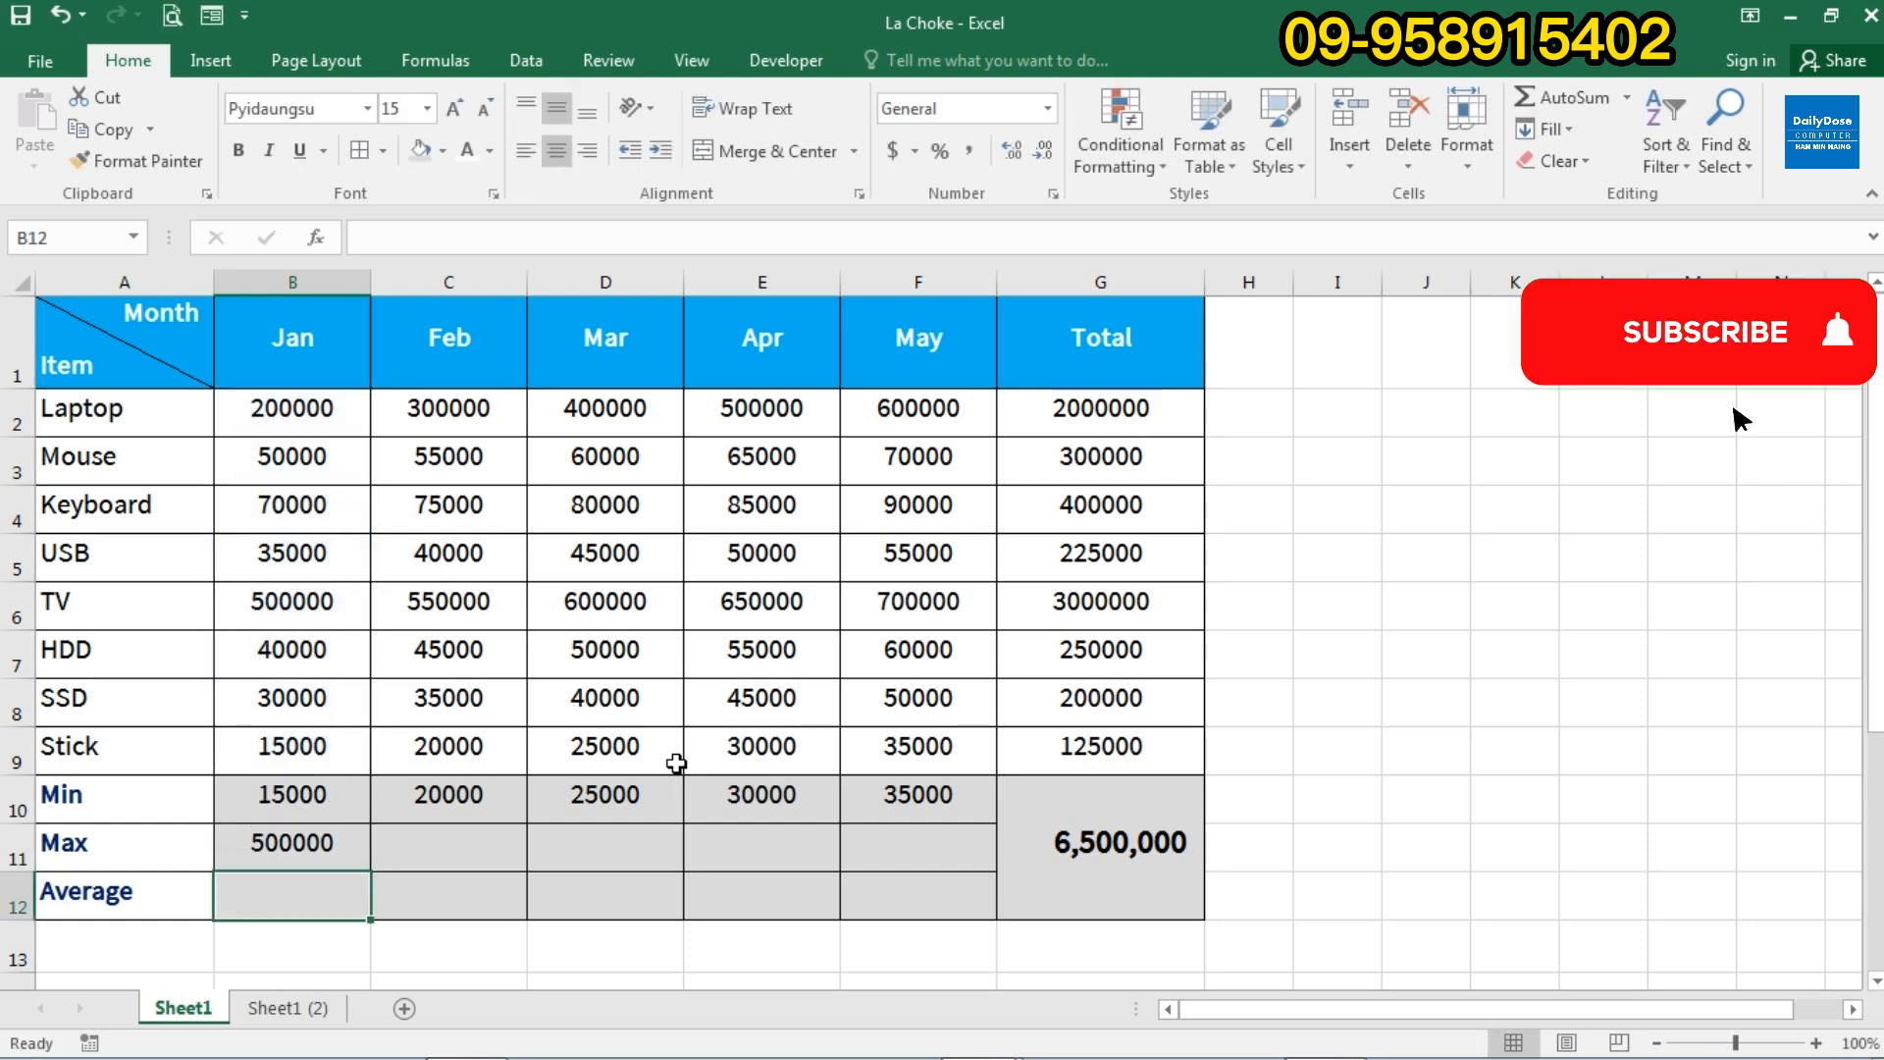
pyautogui.click(319, 851)
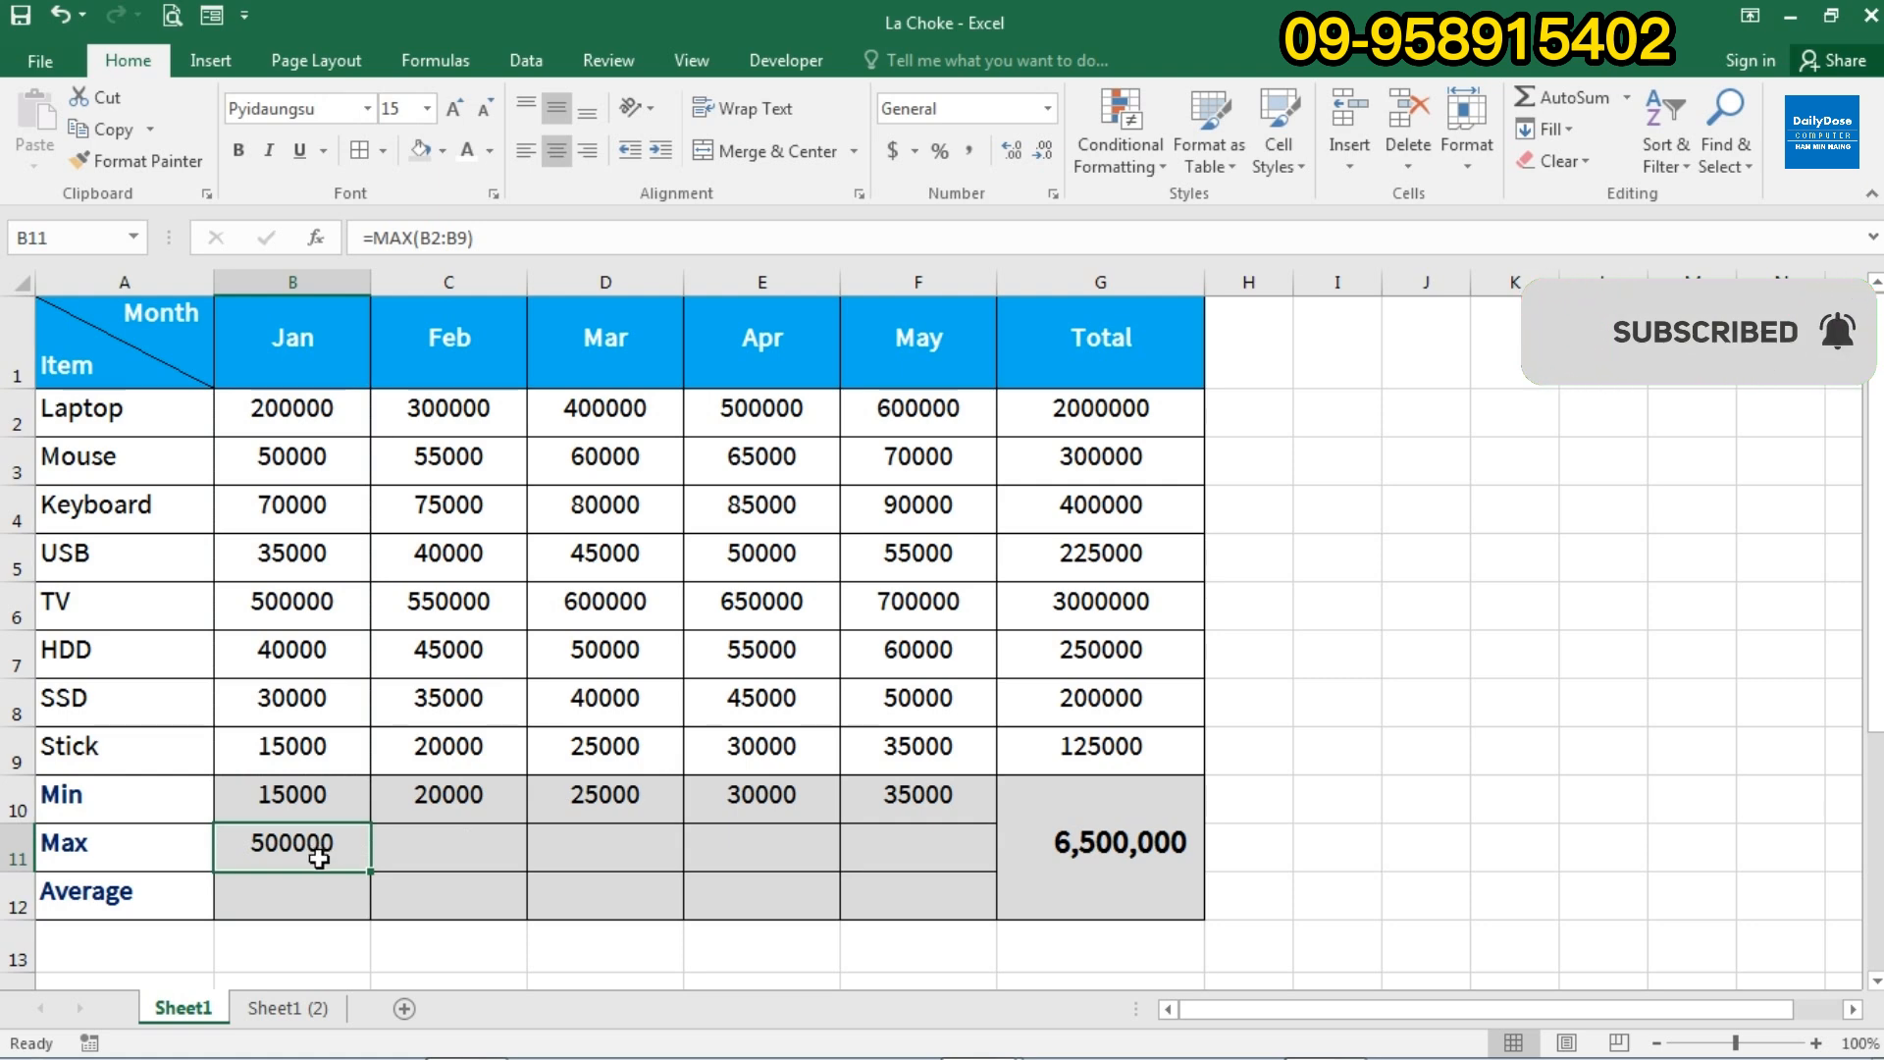
# Check the Jan maximum against the item values, and fill its formula from B11 across to F11 for Feb through May.
pyautogui.moveTo(321, 424); pyautogui.dragTo(332, 733)
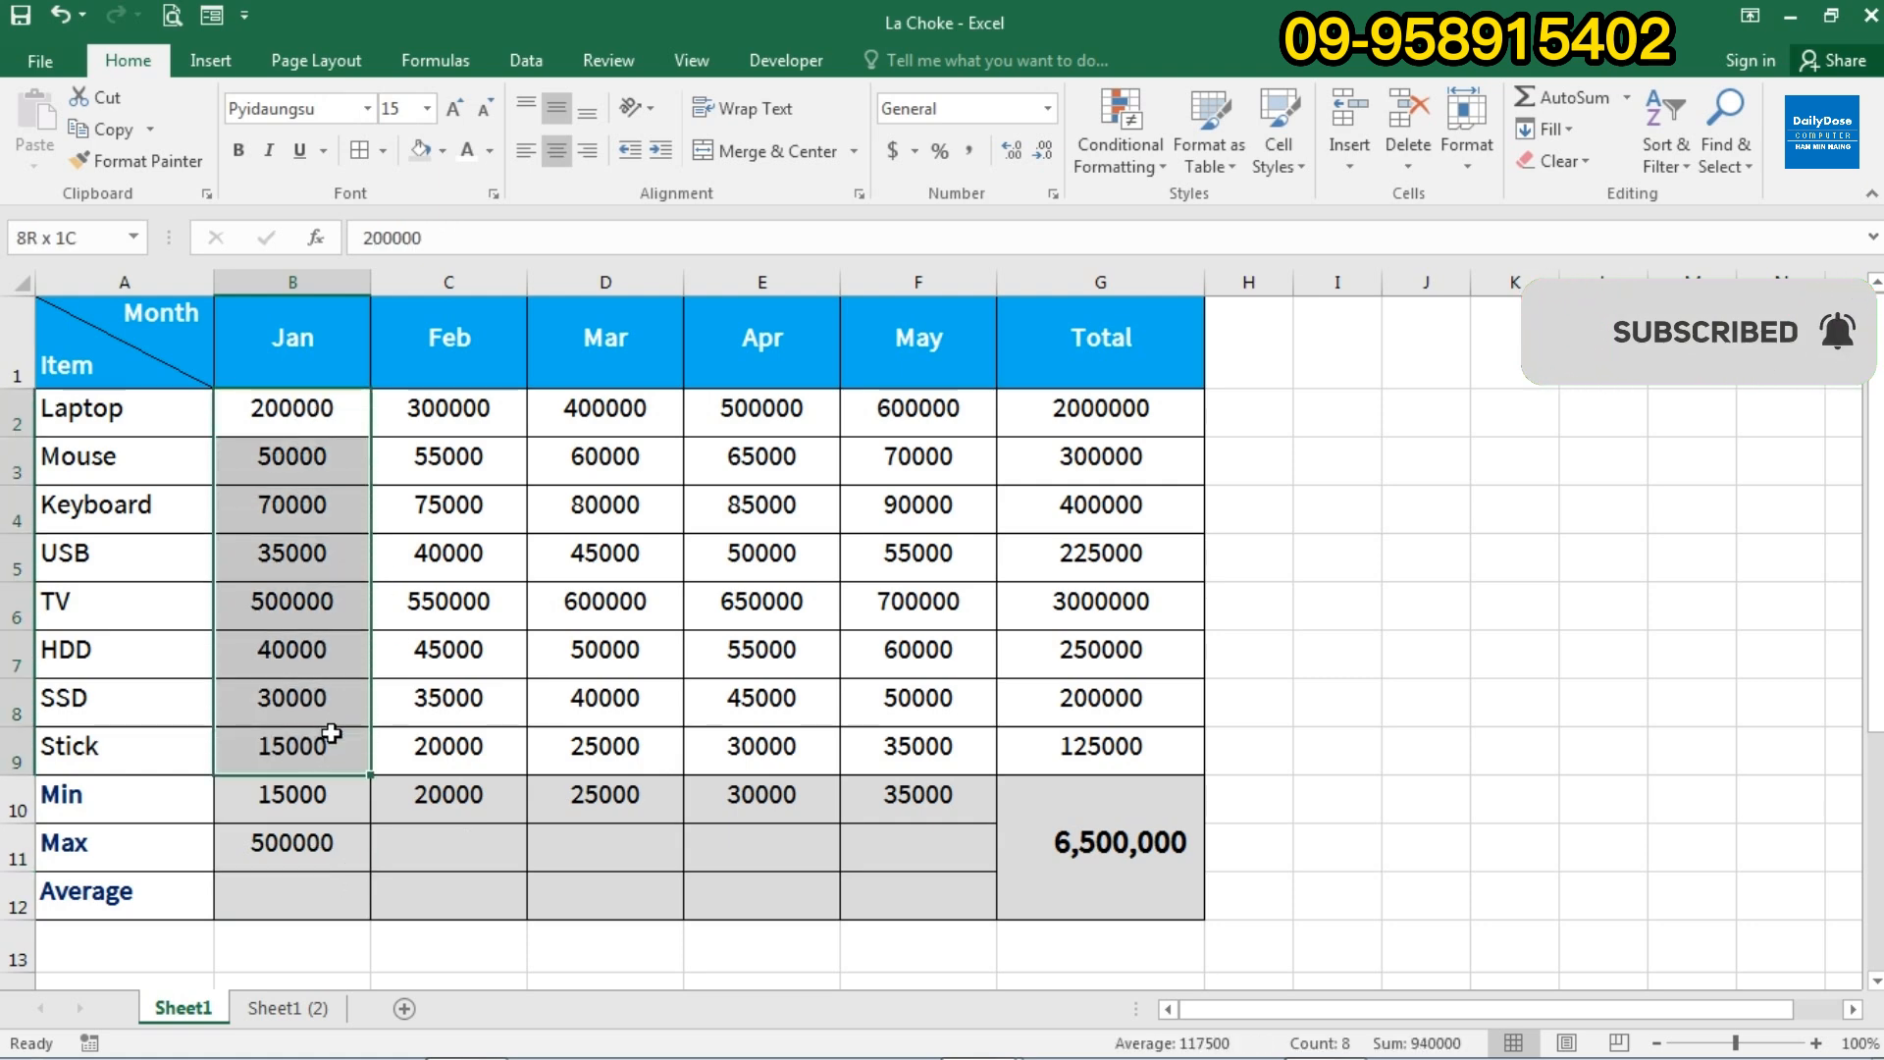
pyautogui.click(302, 604)
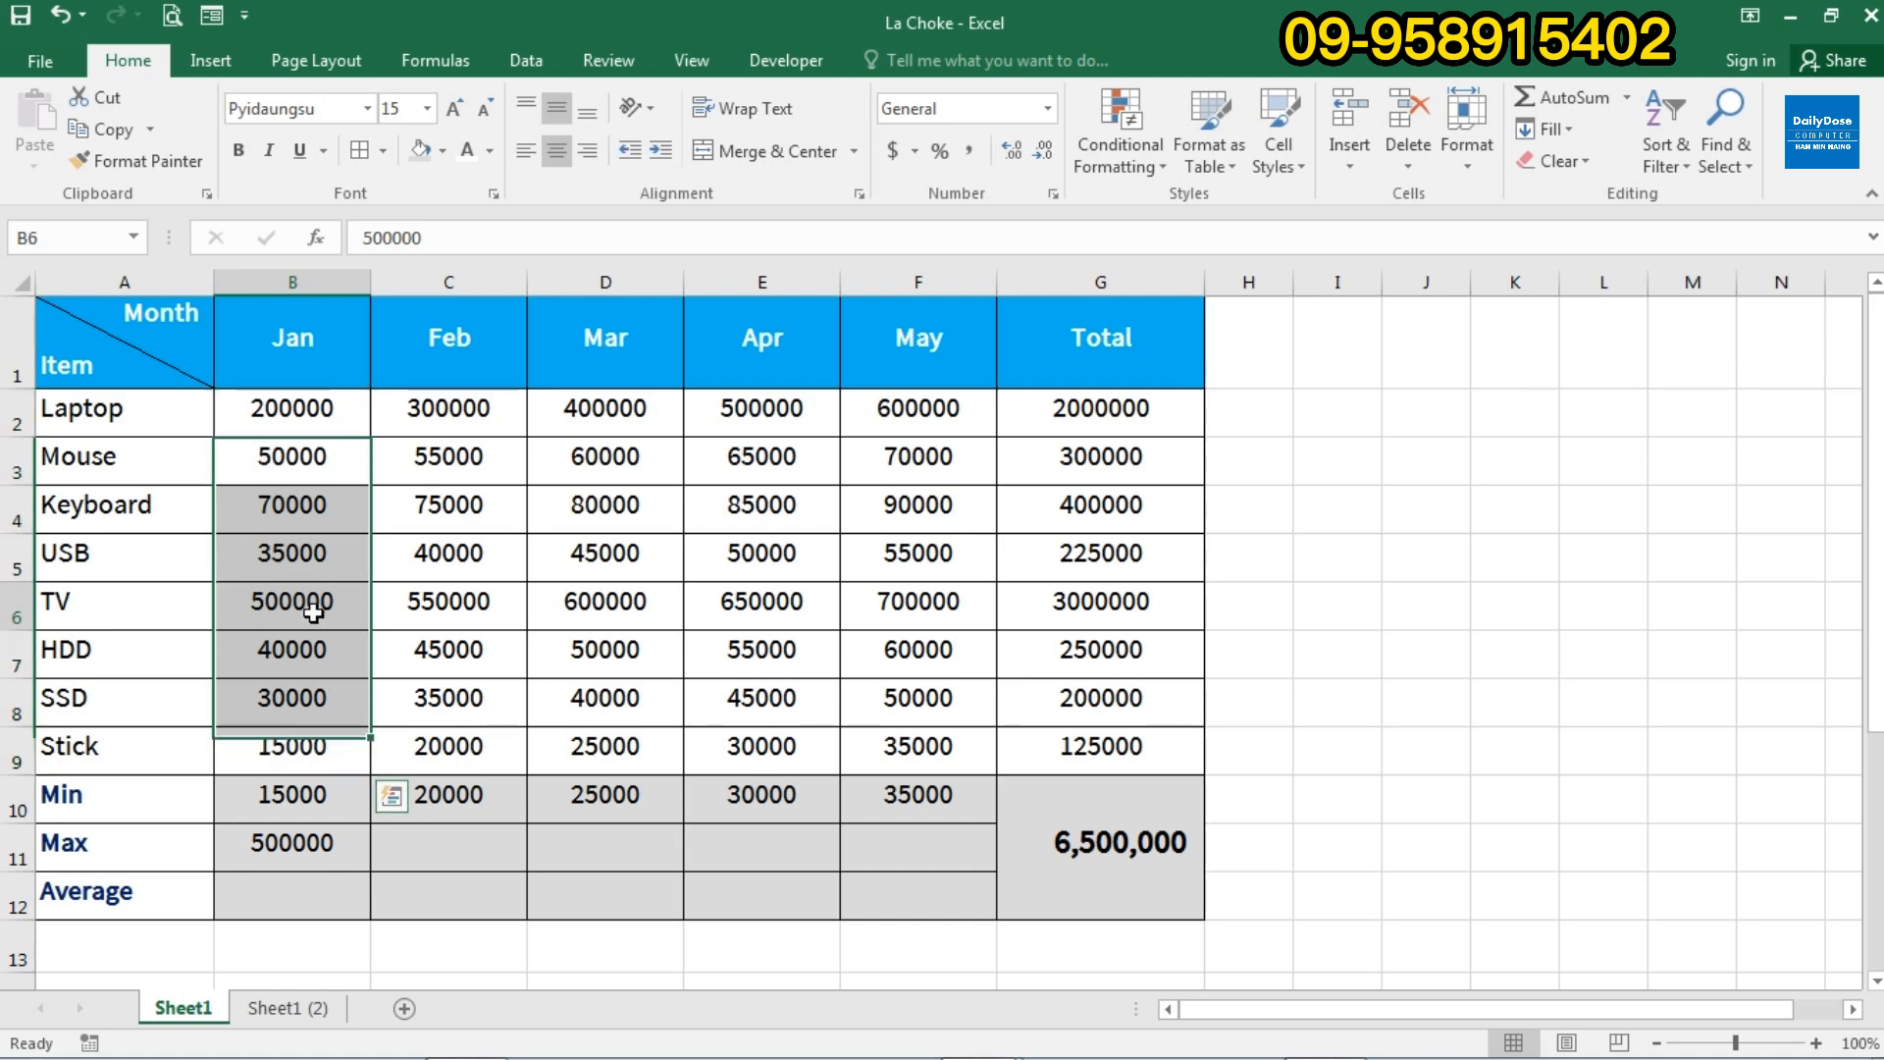
pyautogui.click(332, 850)
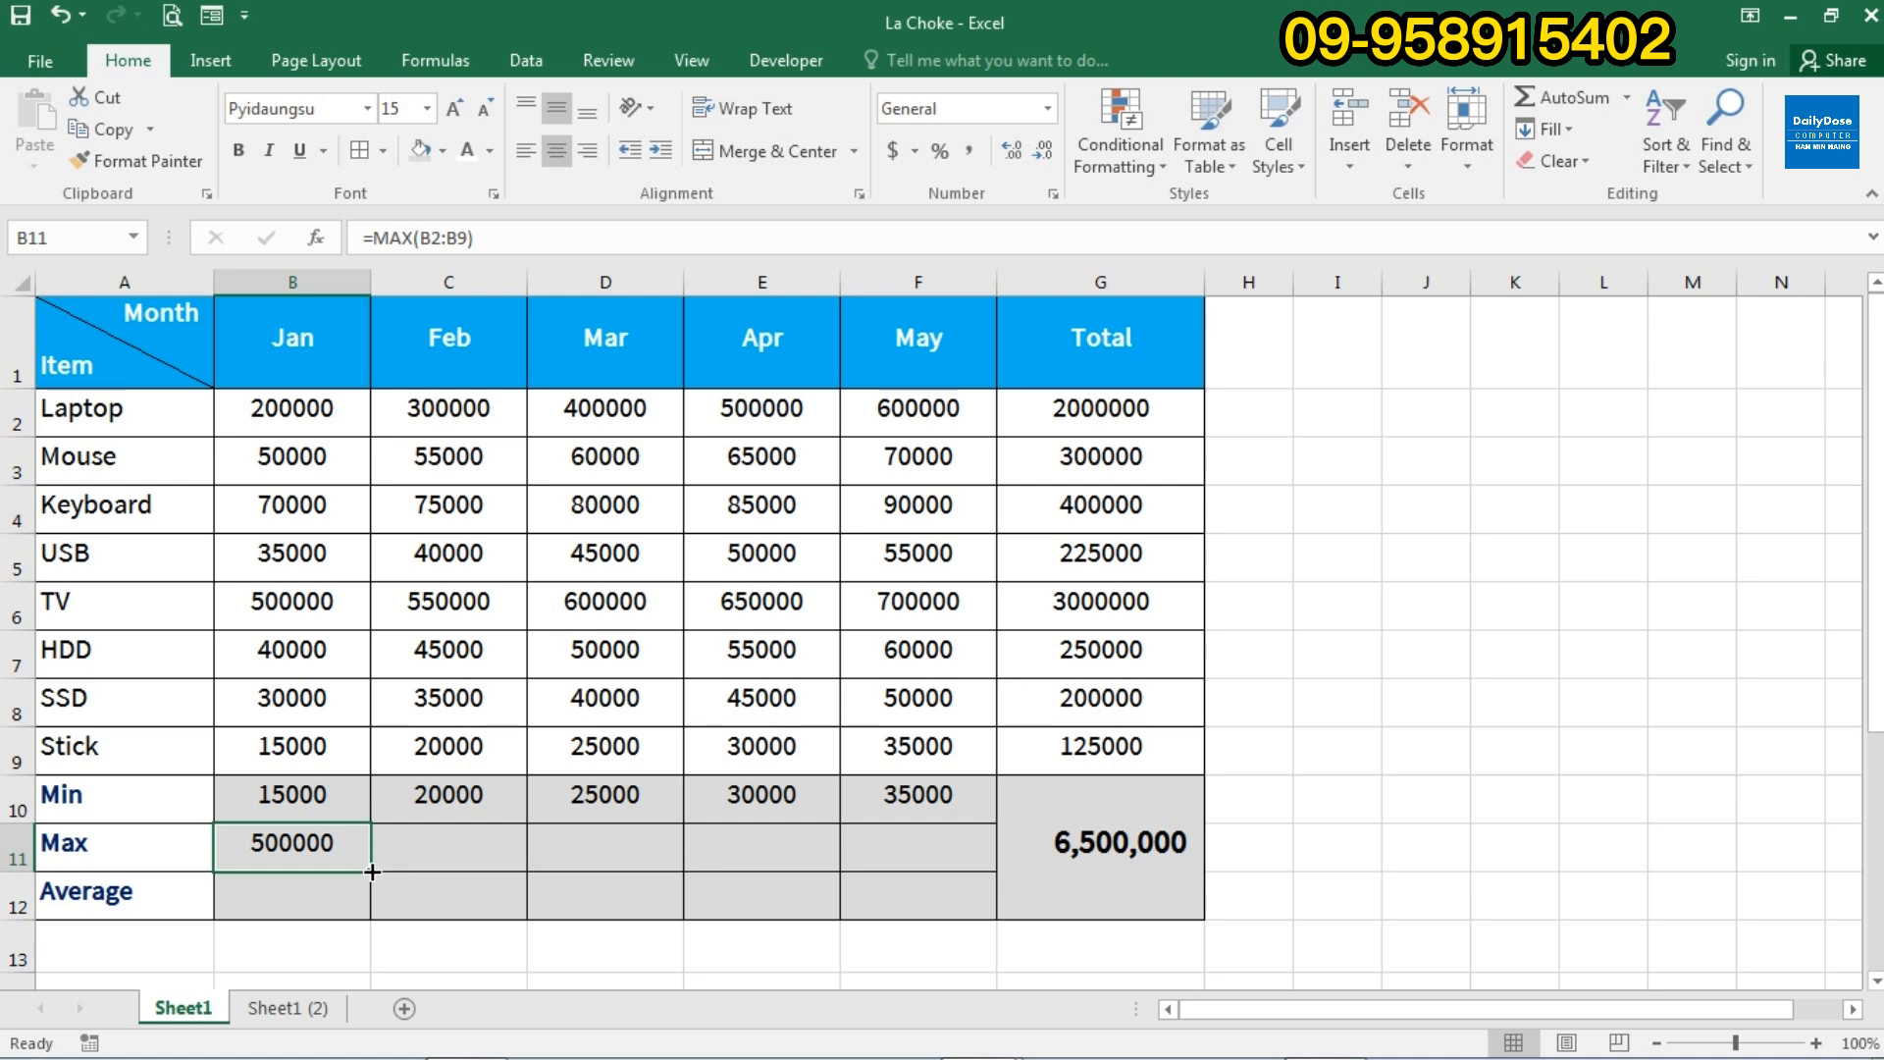
pyautogui.moveTo(372, 870); pyautogui.dragTo(922, 871)
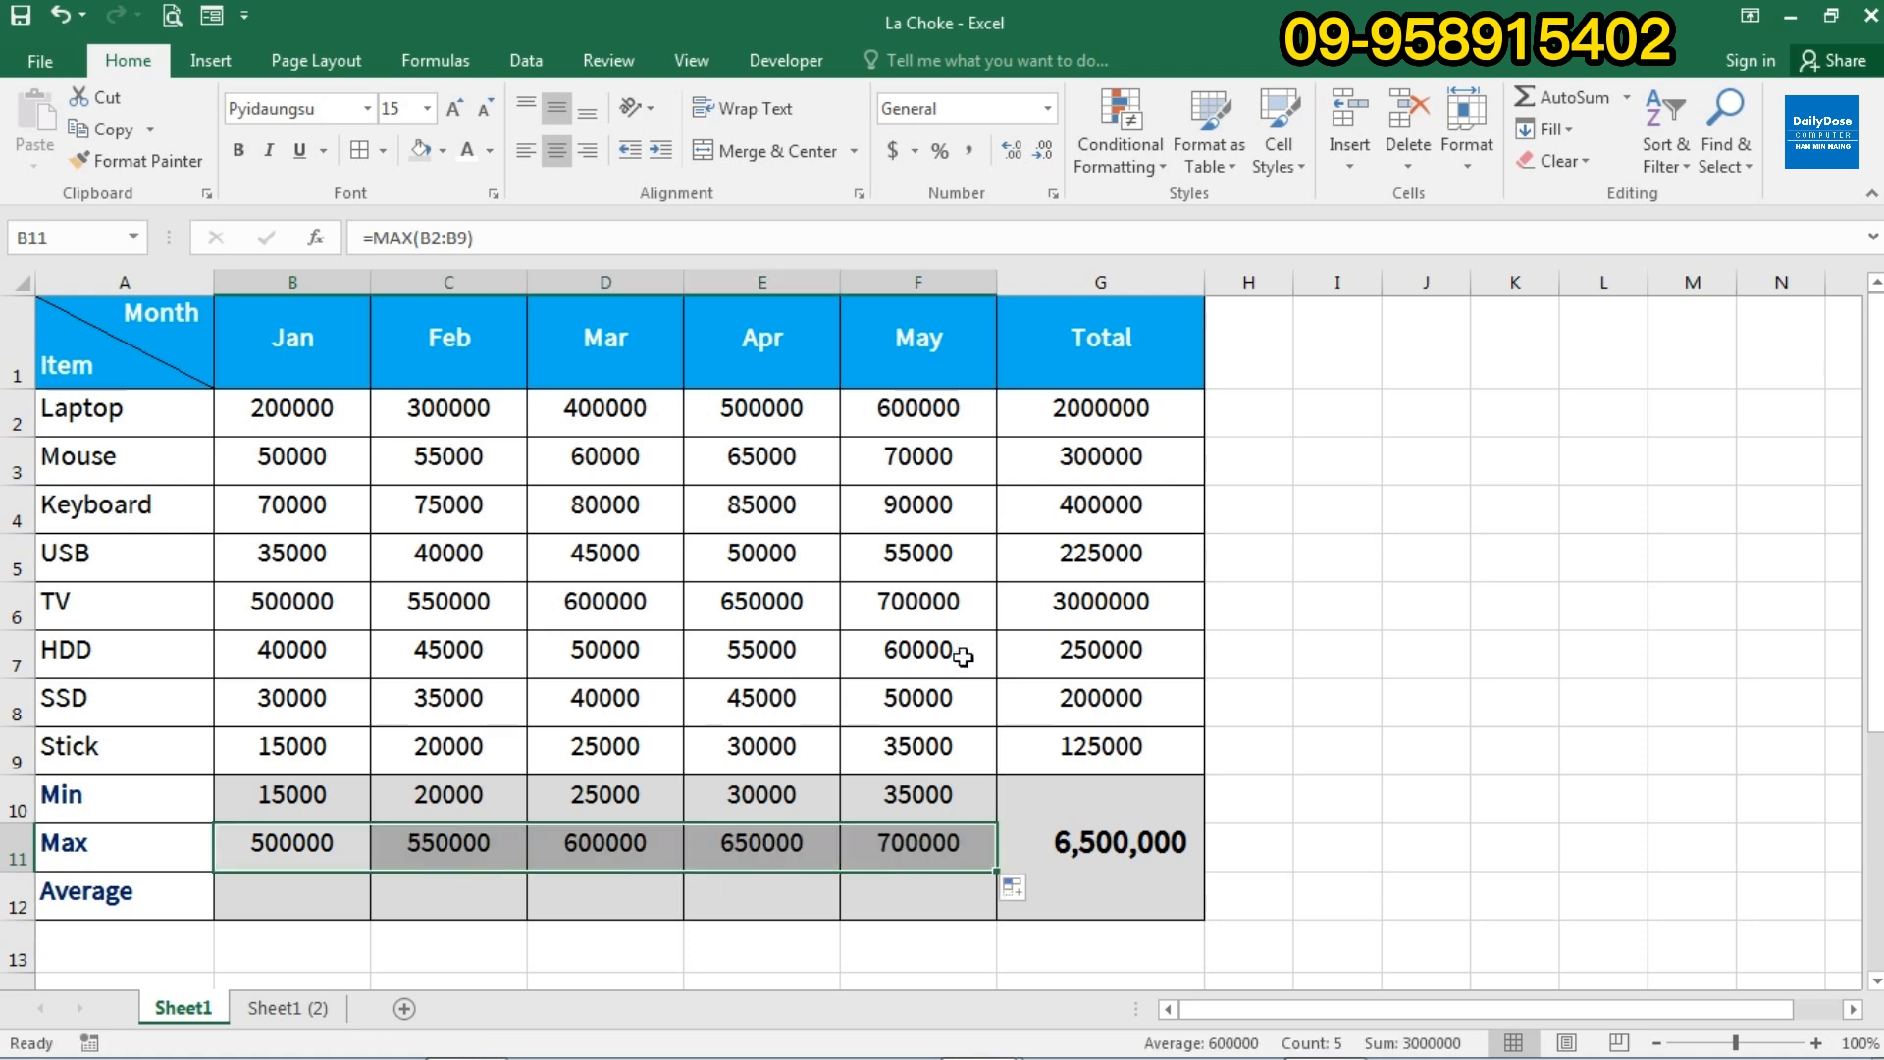
# Enter the formula =AVERAGE(B2:B9) in B12 to calculate the average Jan sales value.
pyautogui.click(155, 889)
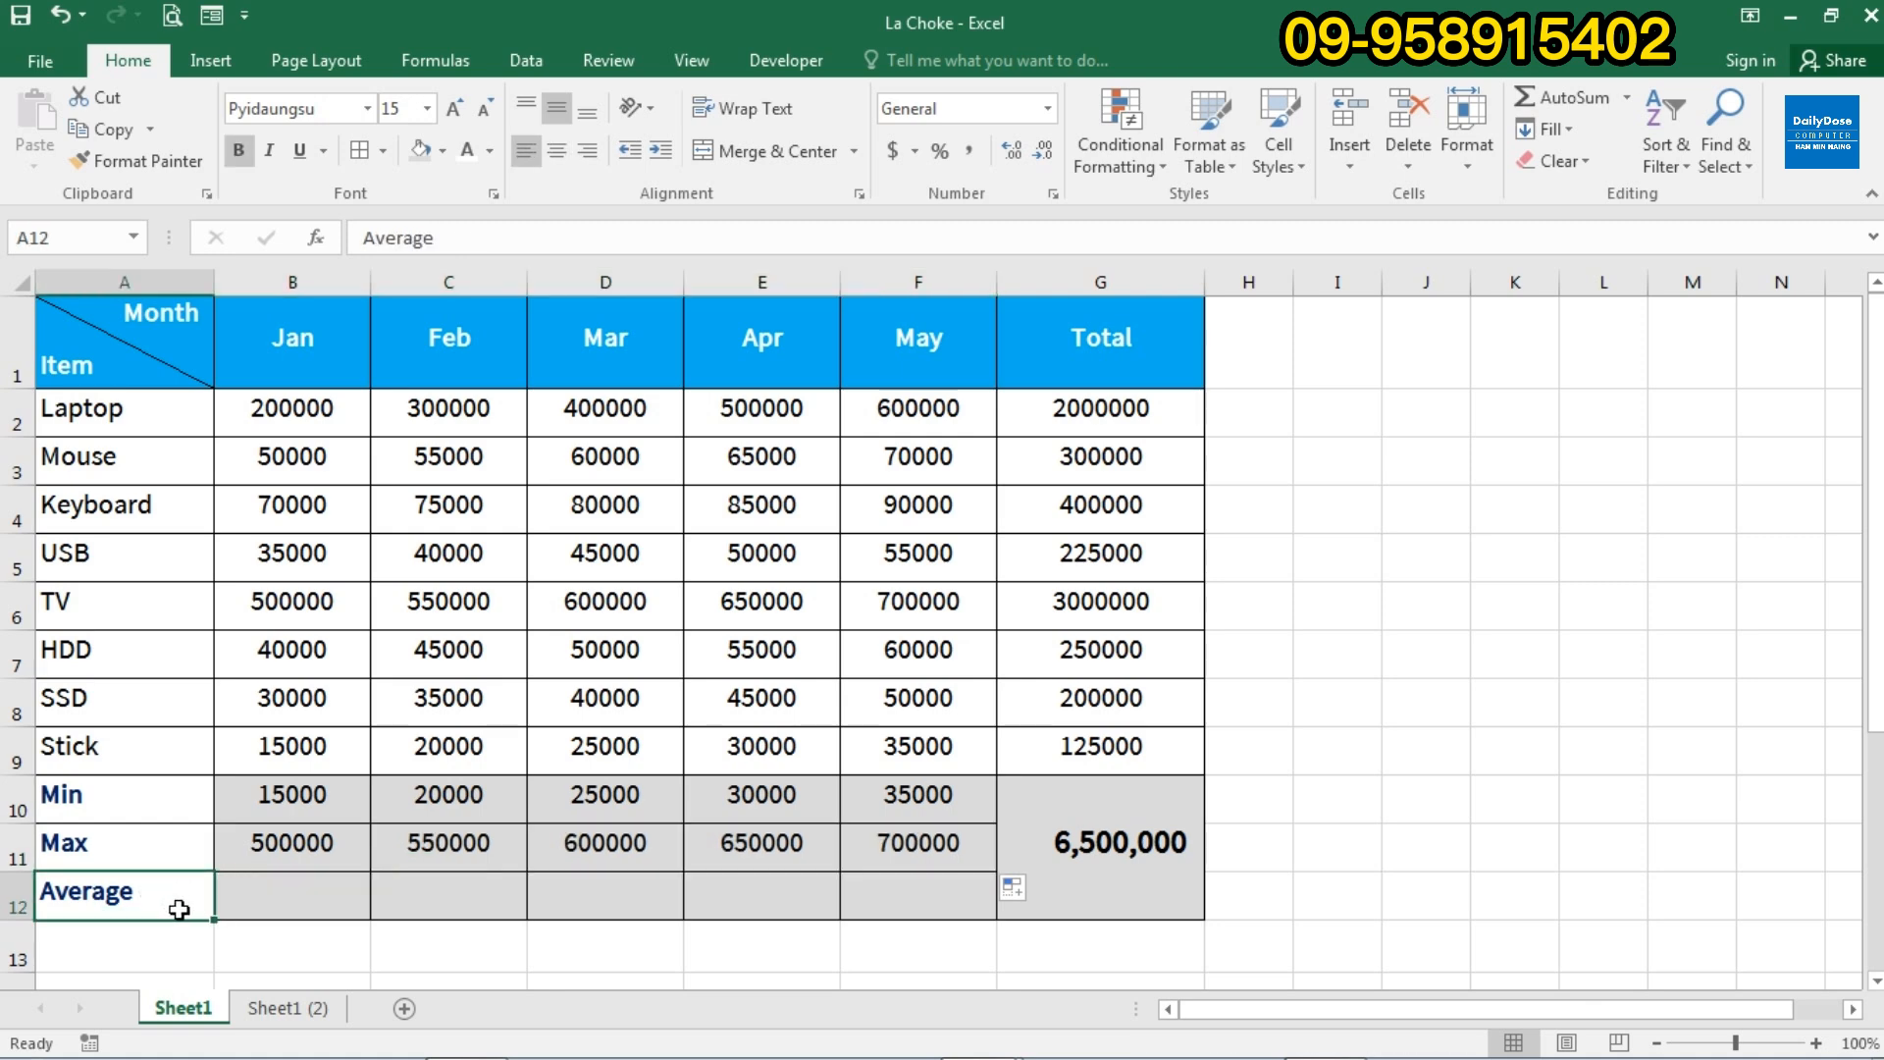
pyautogui.click(278, 902)
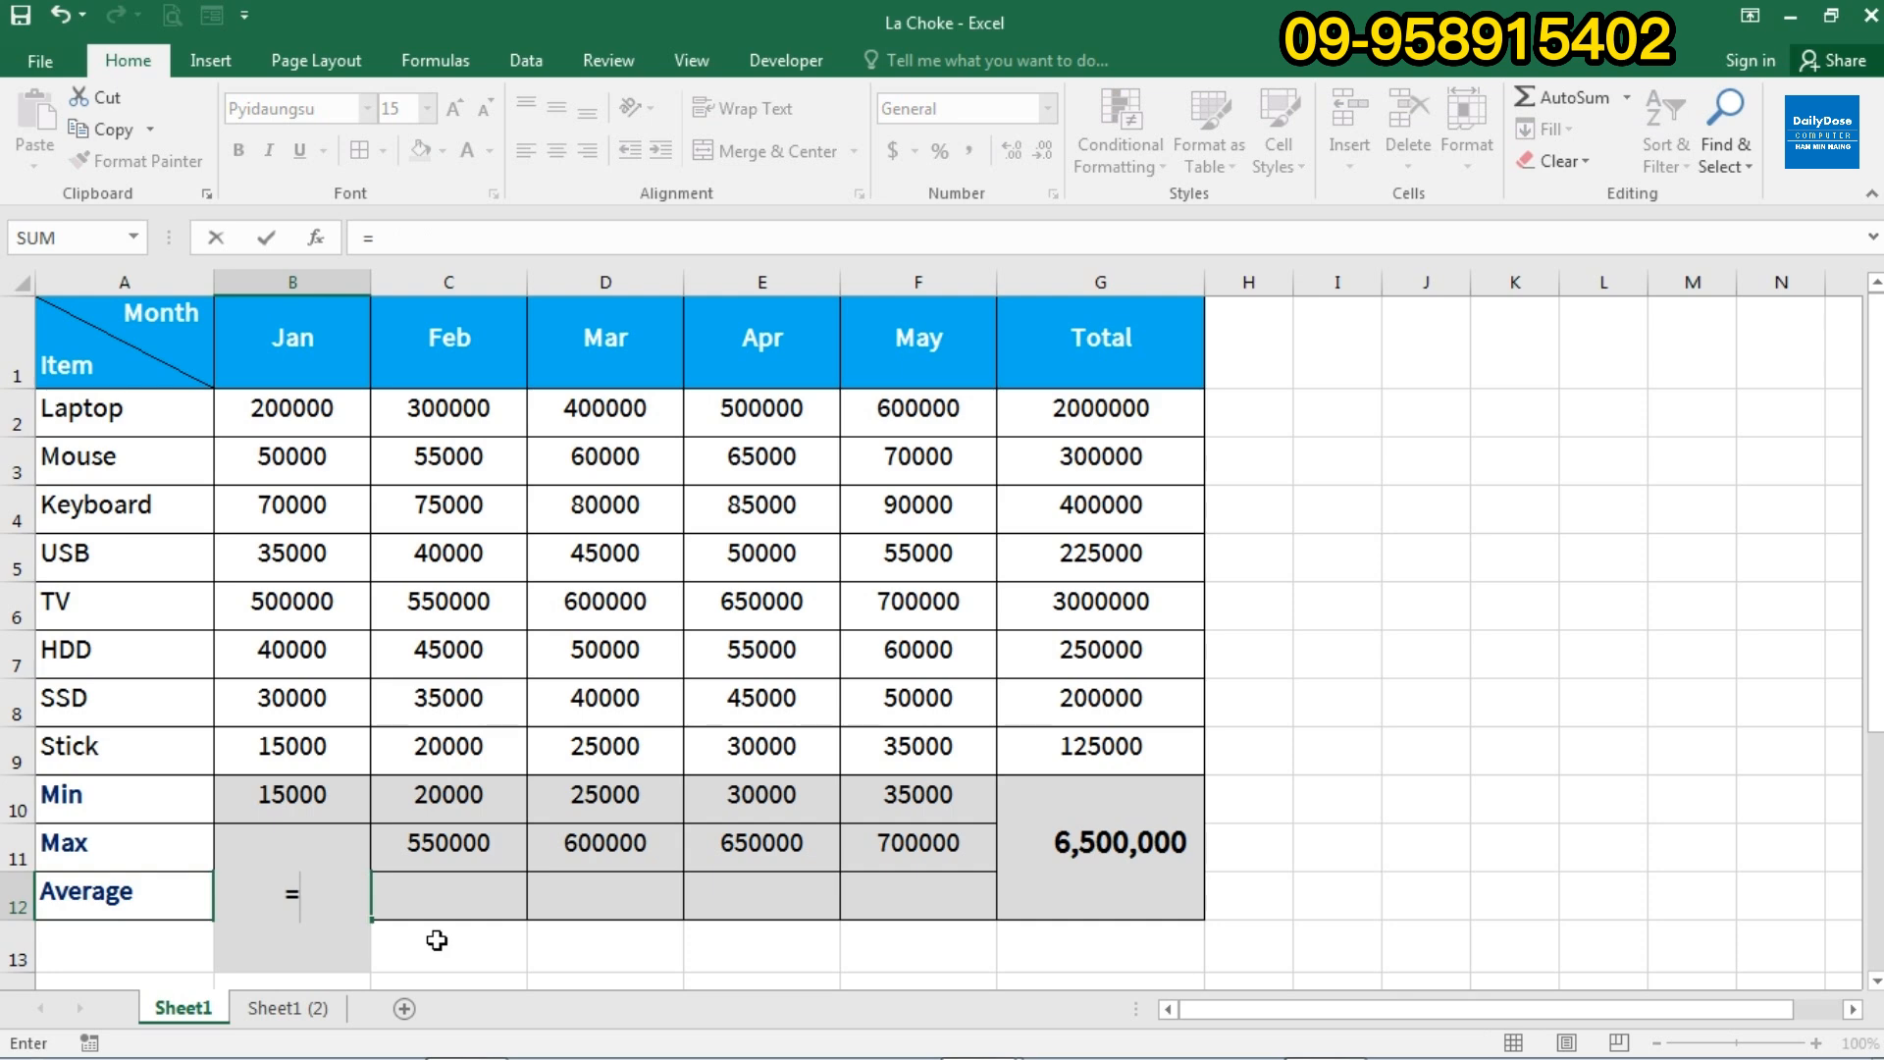
pyautogui.write('aver')
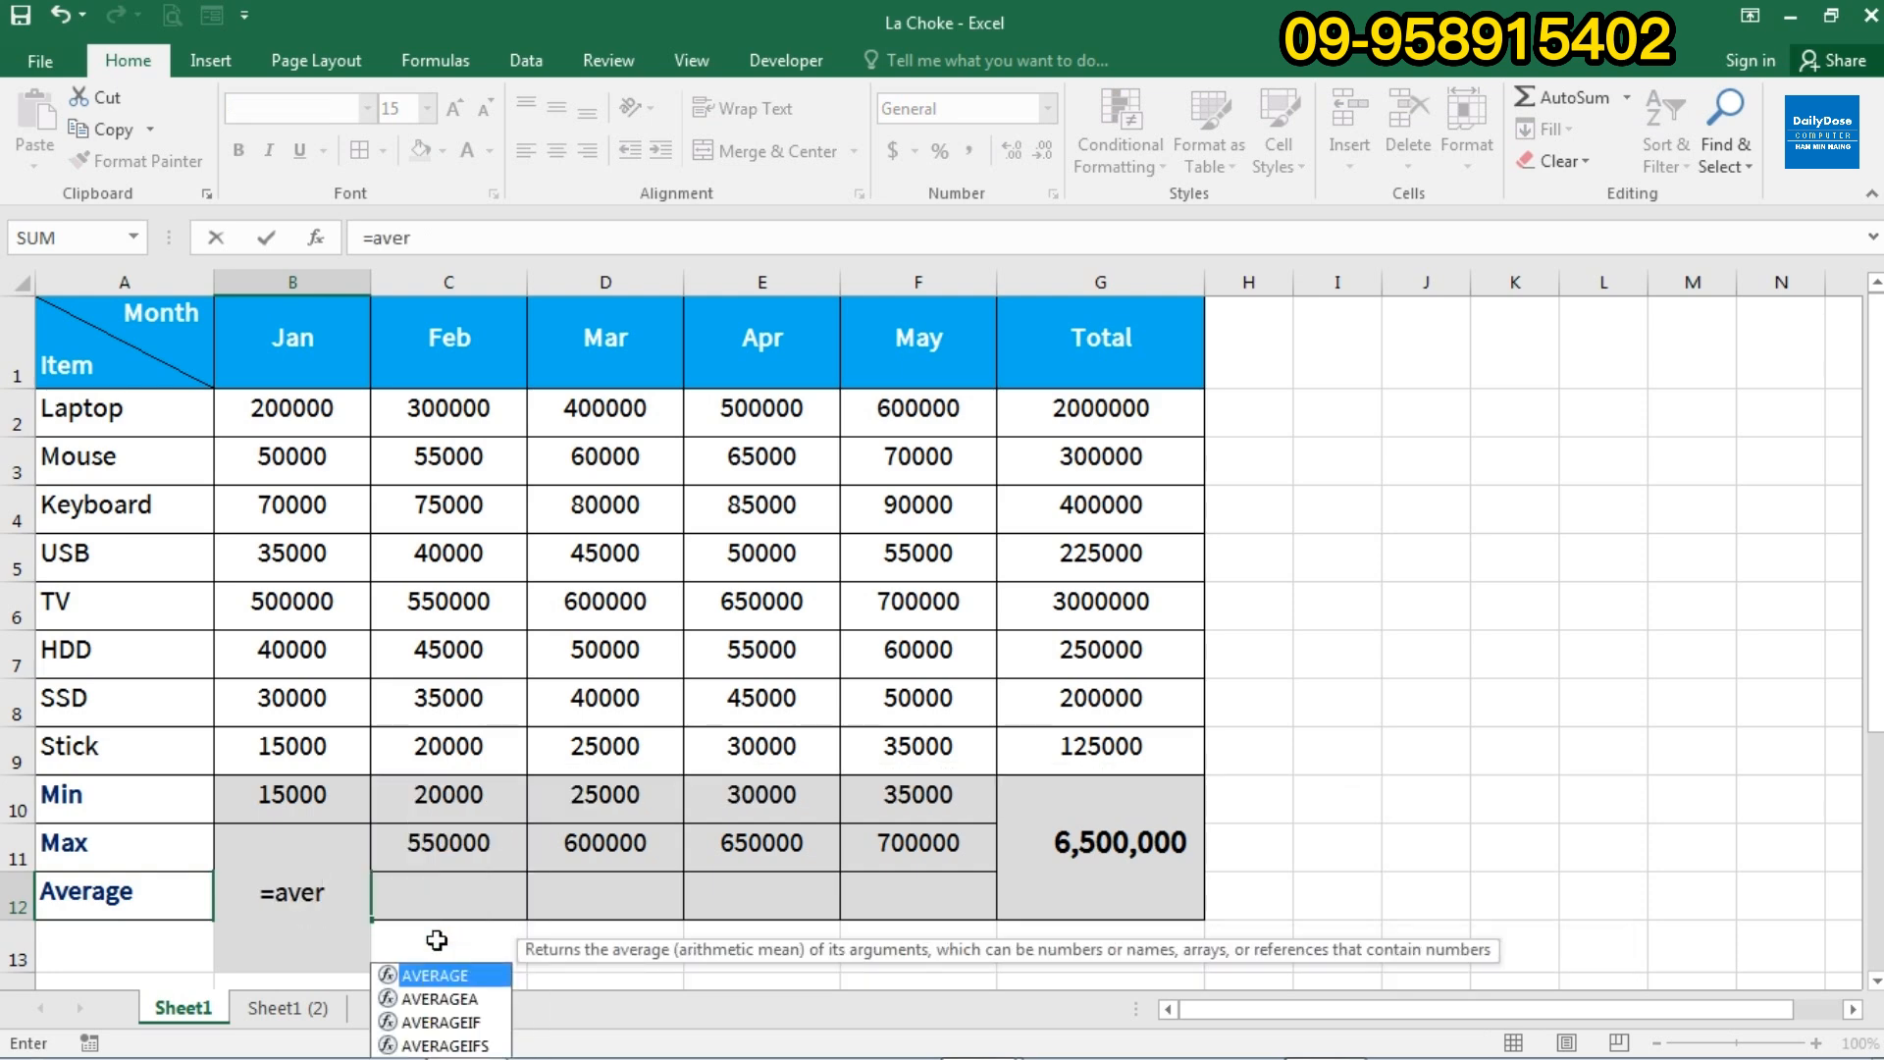
pyautogui.press('Tab')
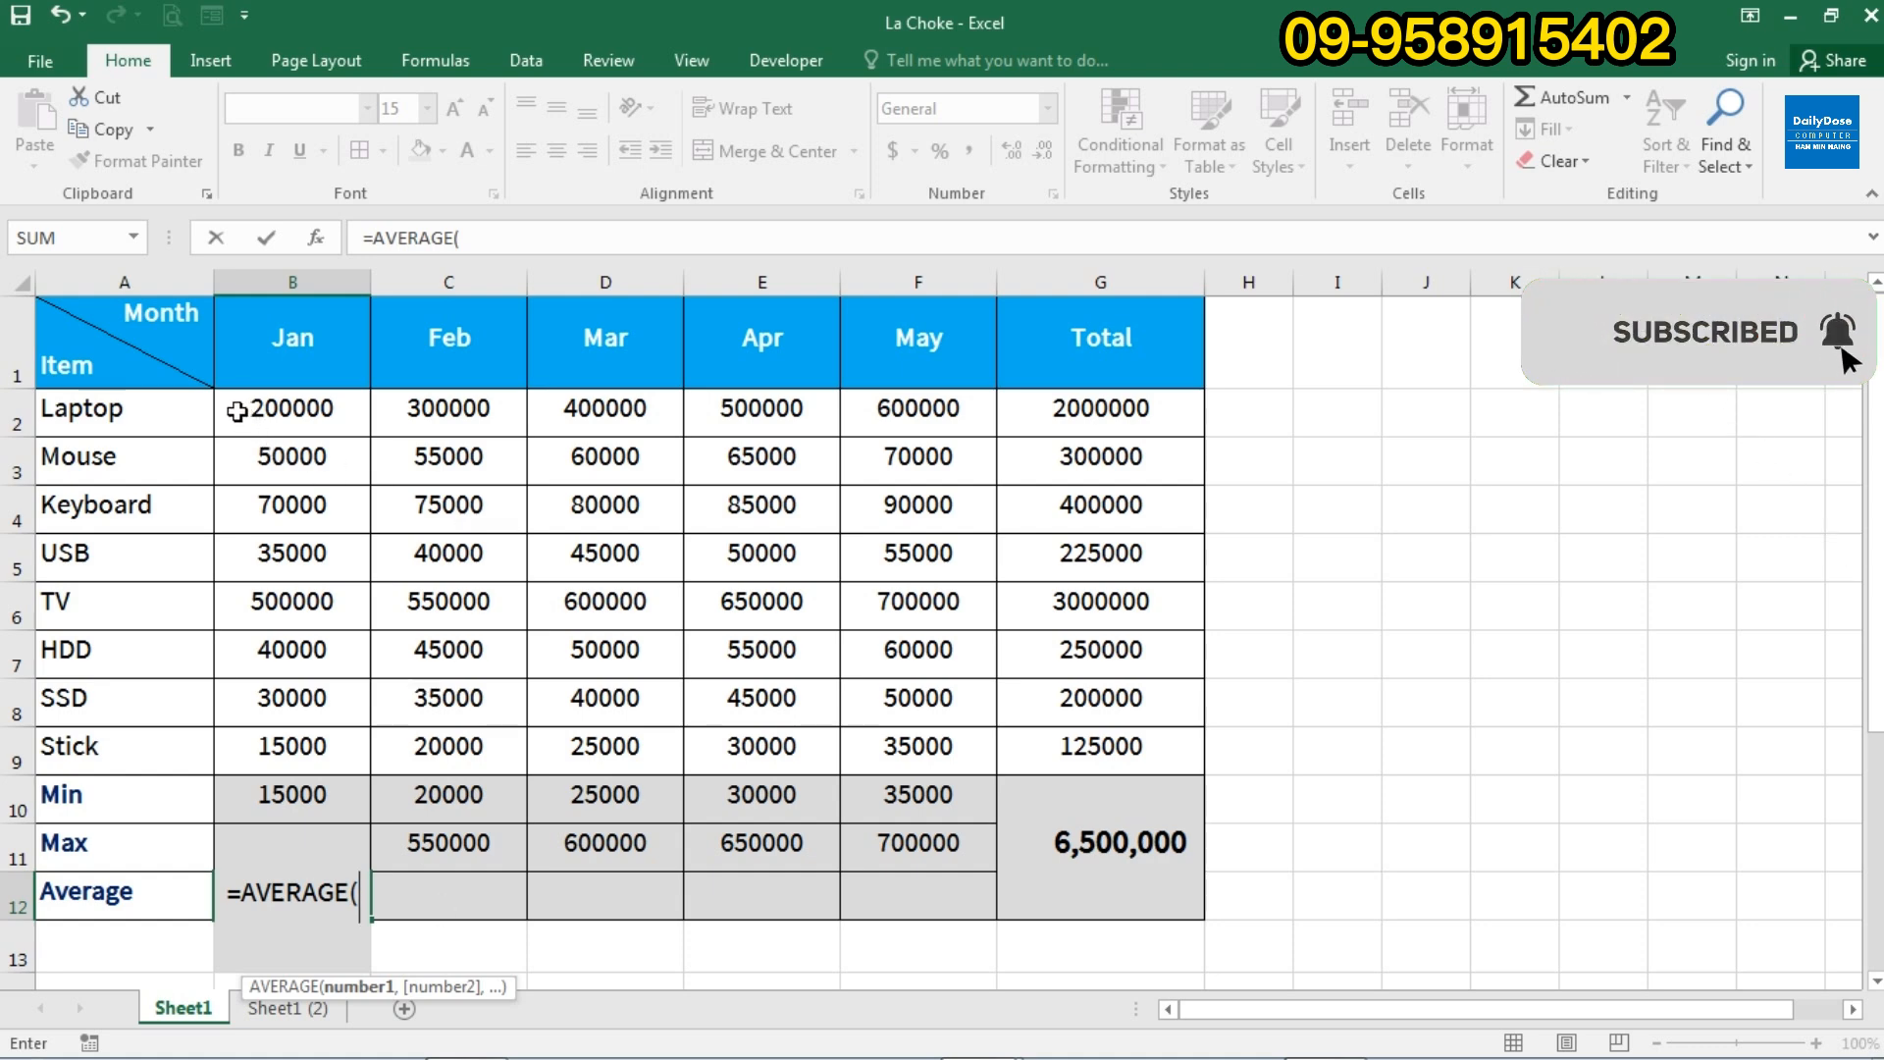
pyautogui.click(246, 417)
pyautogui.moveTo(257, 515); pyautogui.dragTo(261, 741)
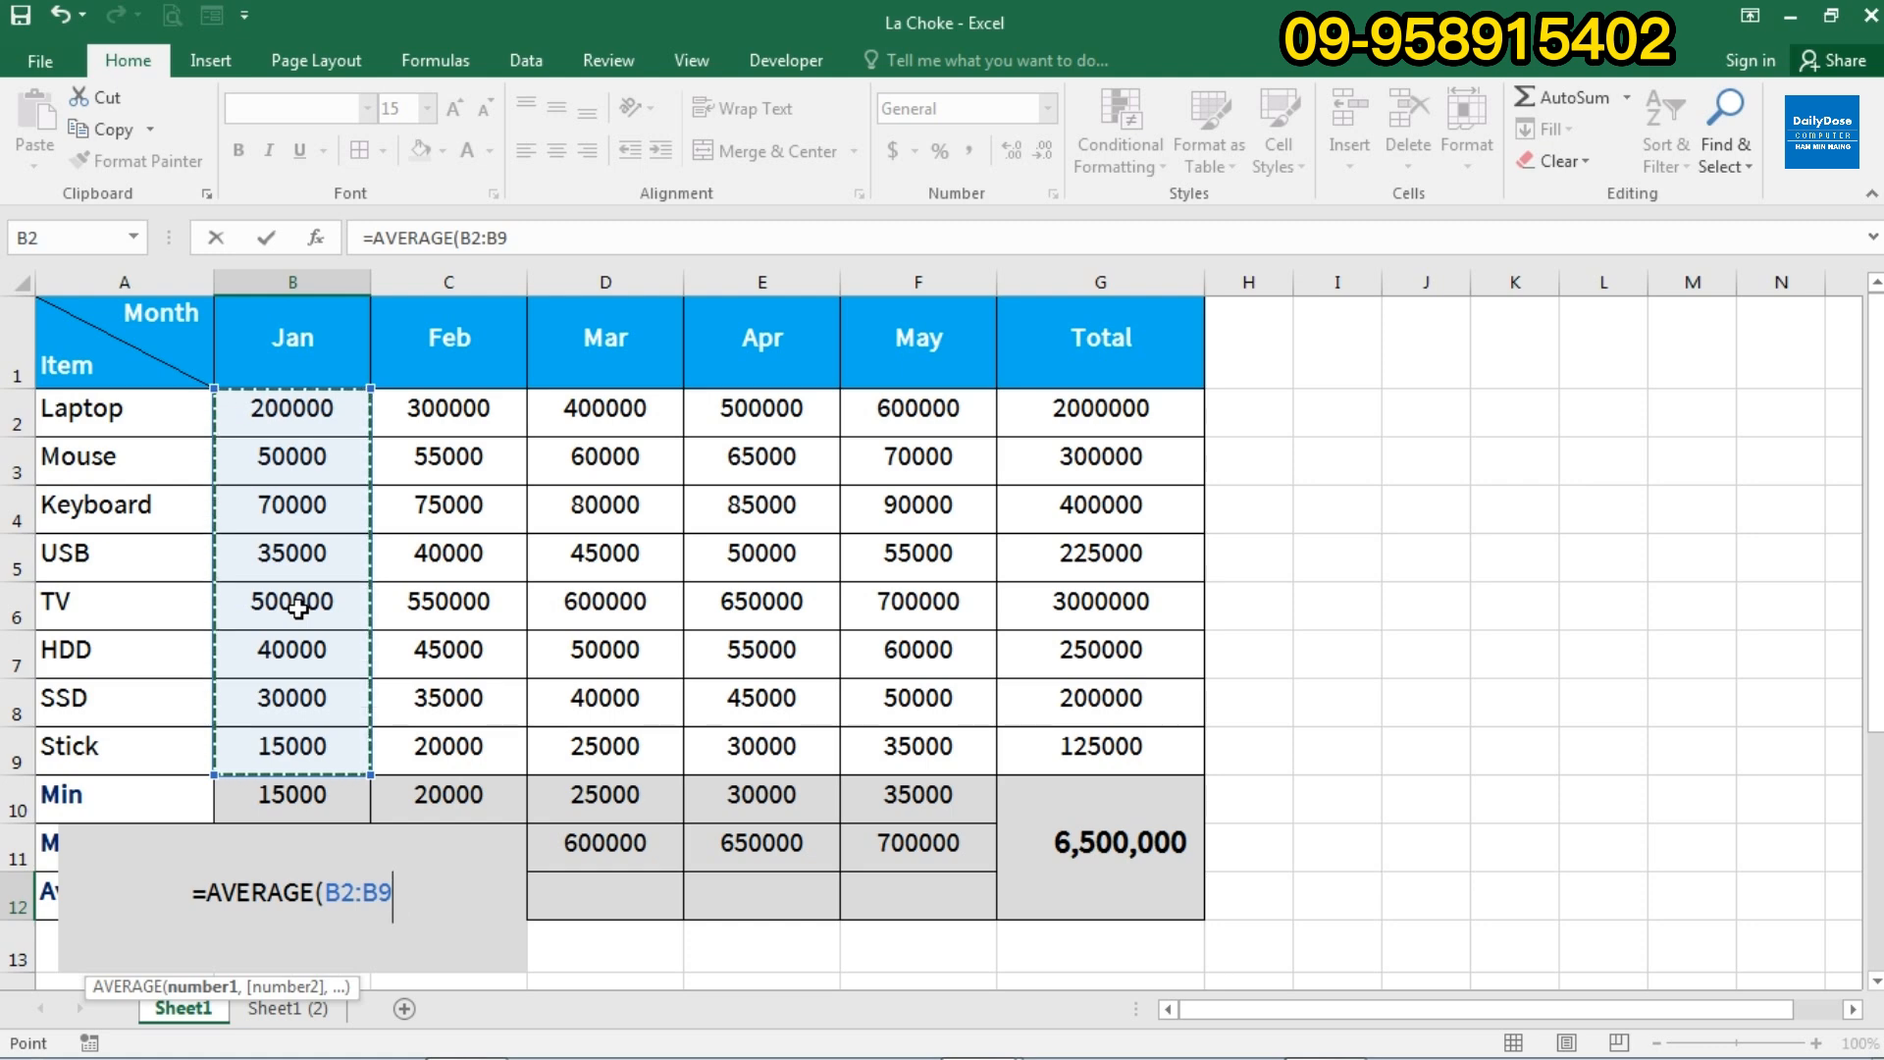
pyautogui.write(')')
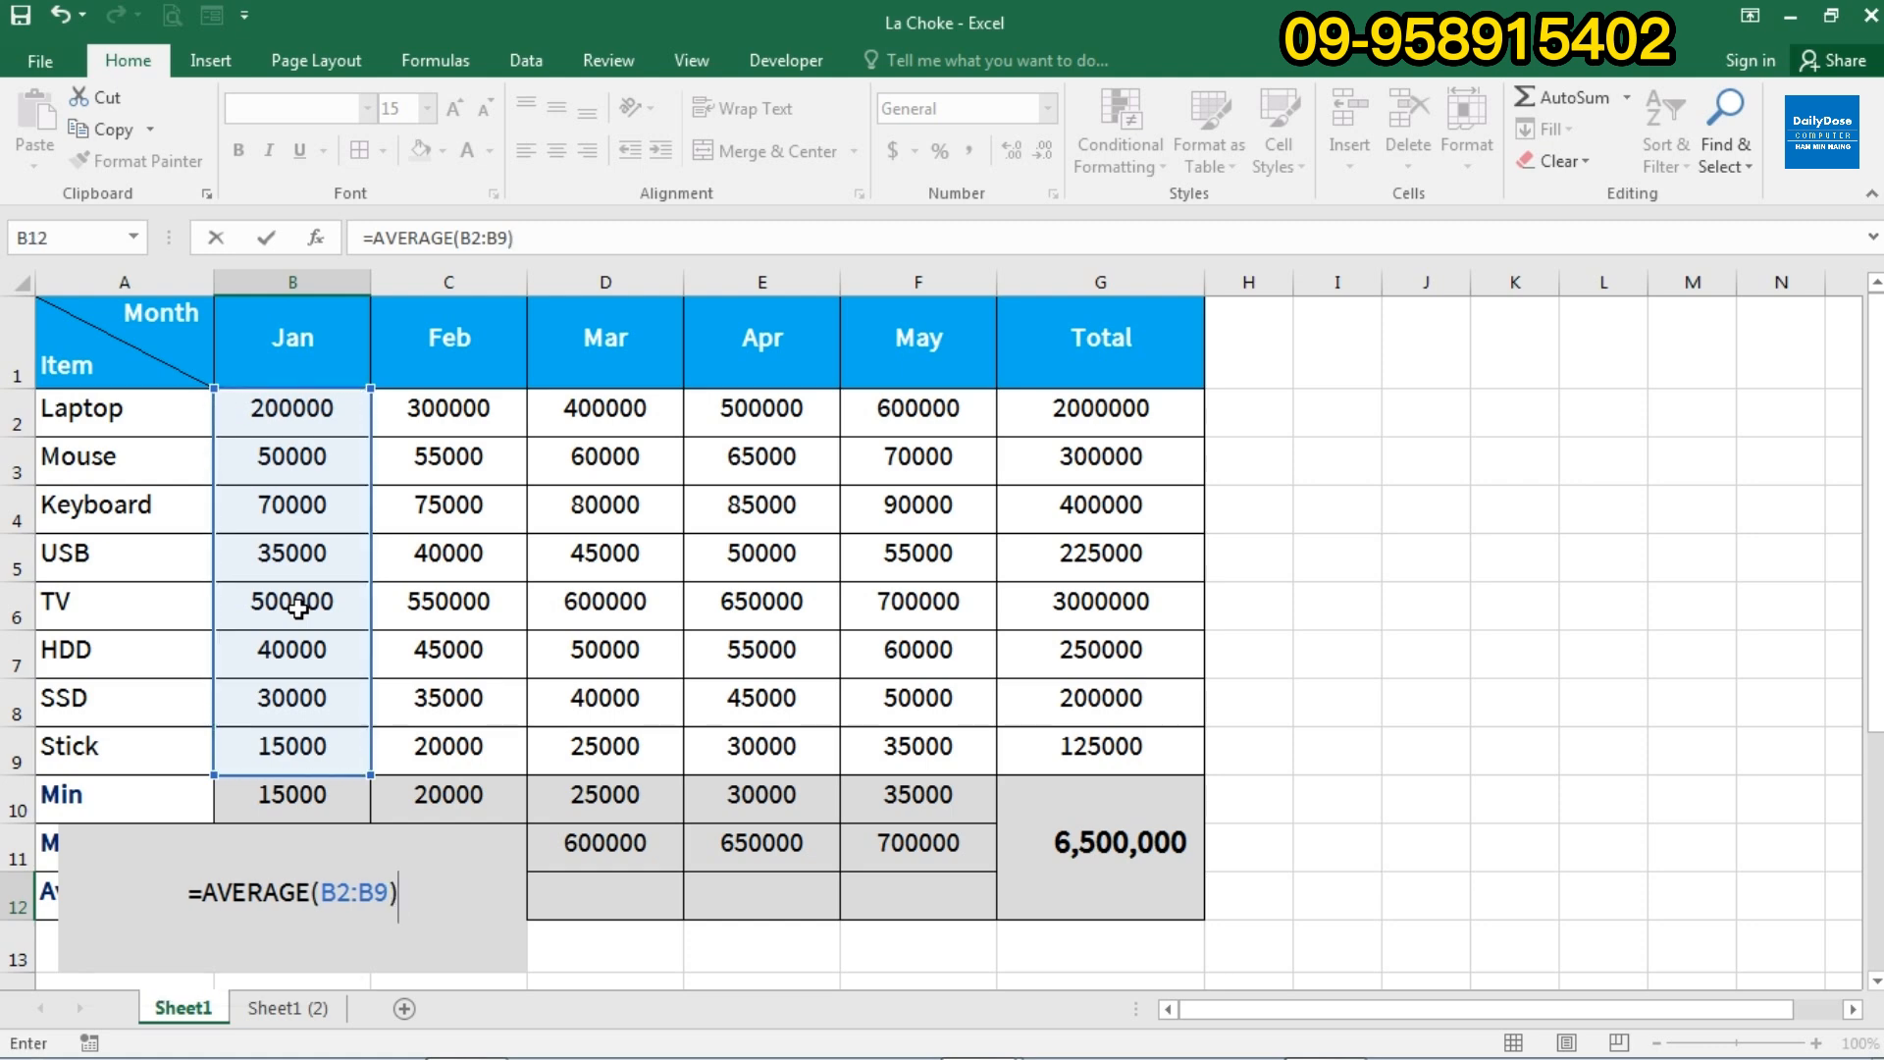
pyautogui.press('Return')
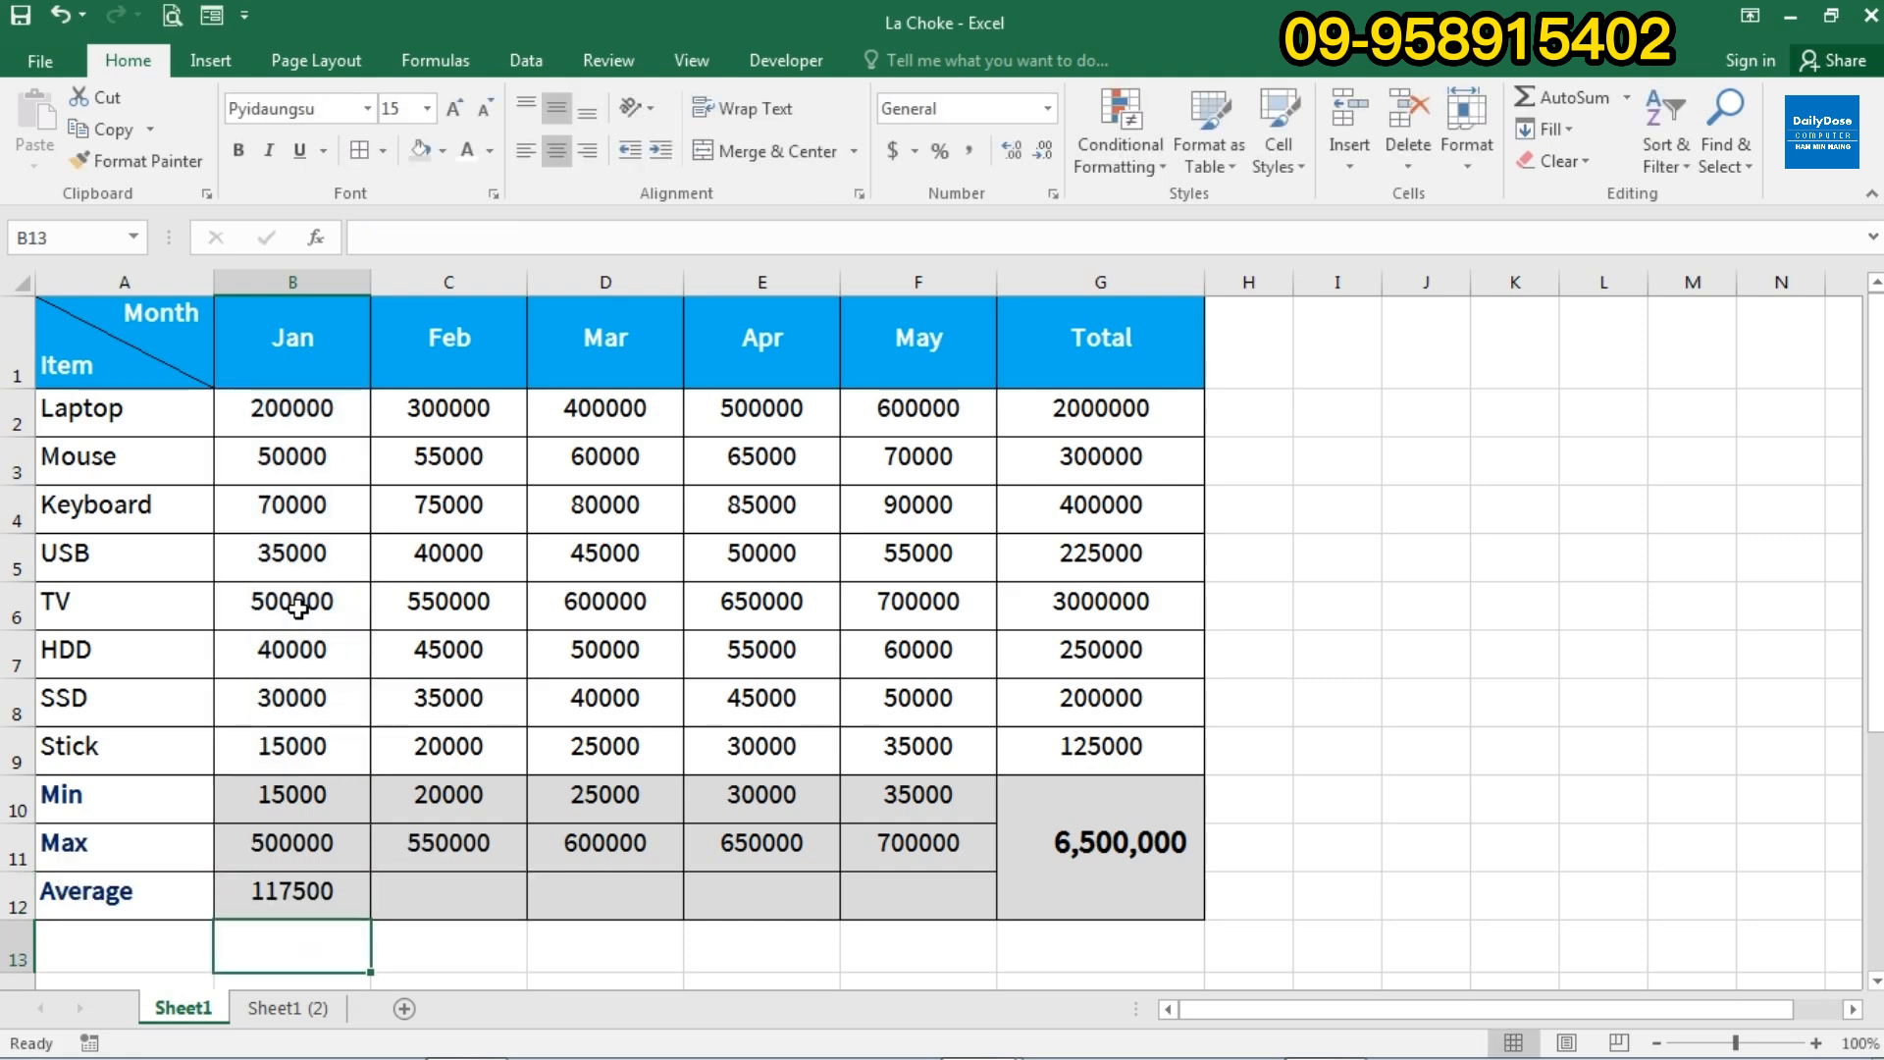
# Fill the Jan average formula from B12 across to F12 for Feb through May.
pyautogui.click(329, 891)
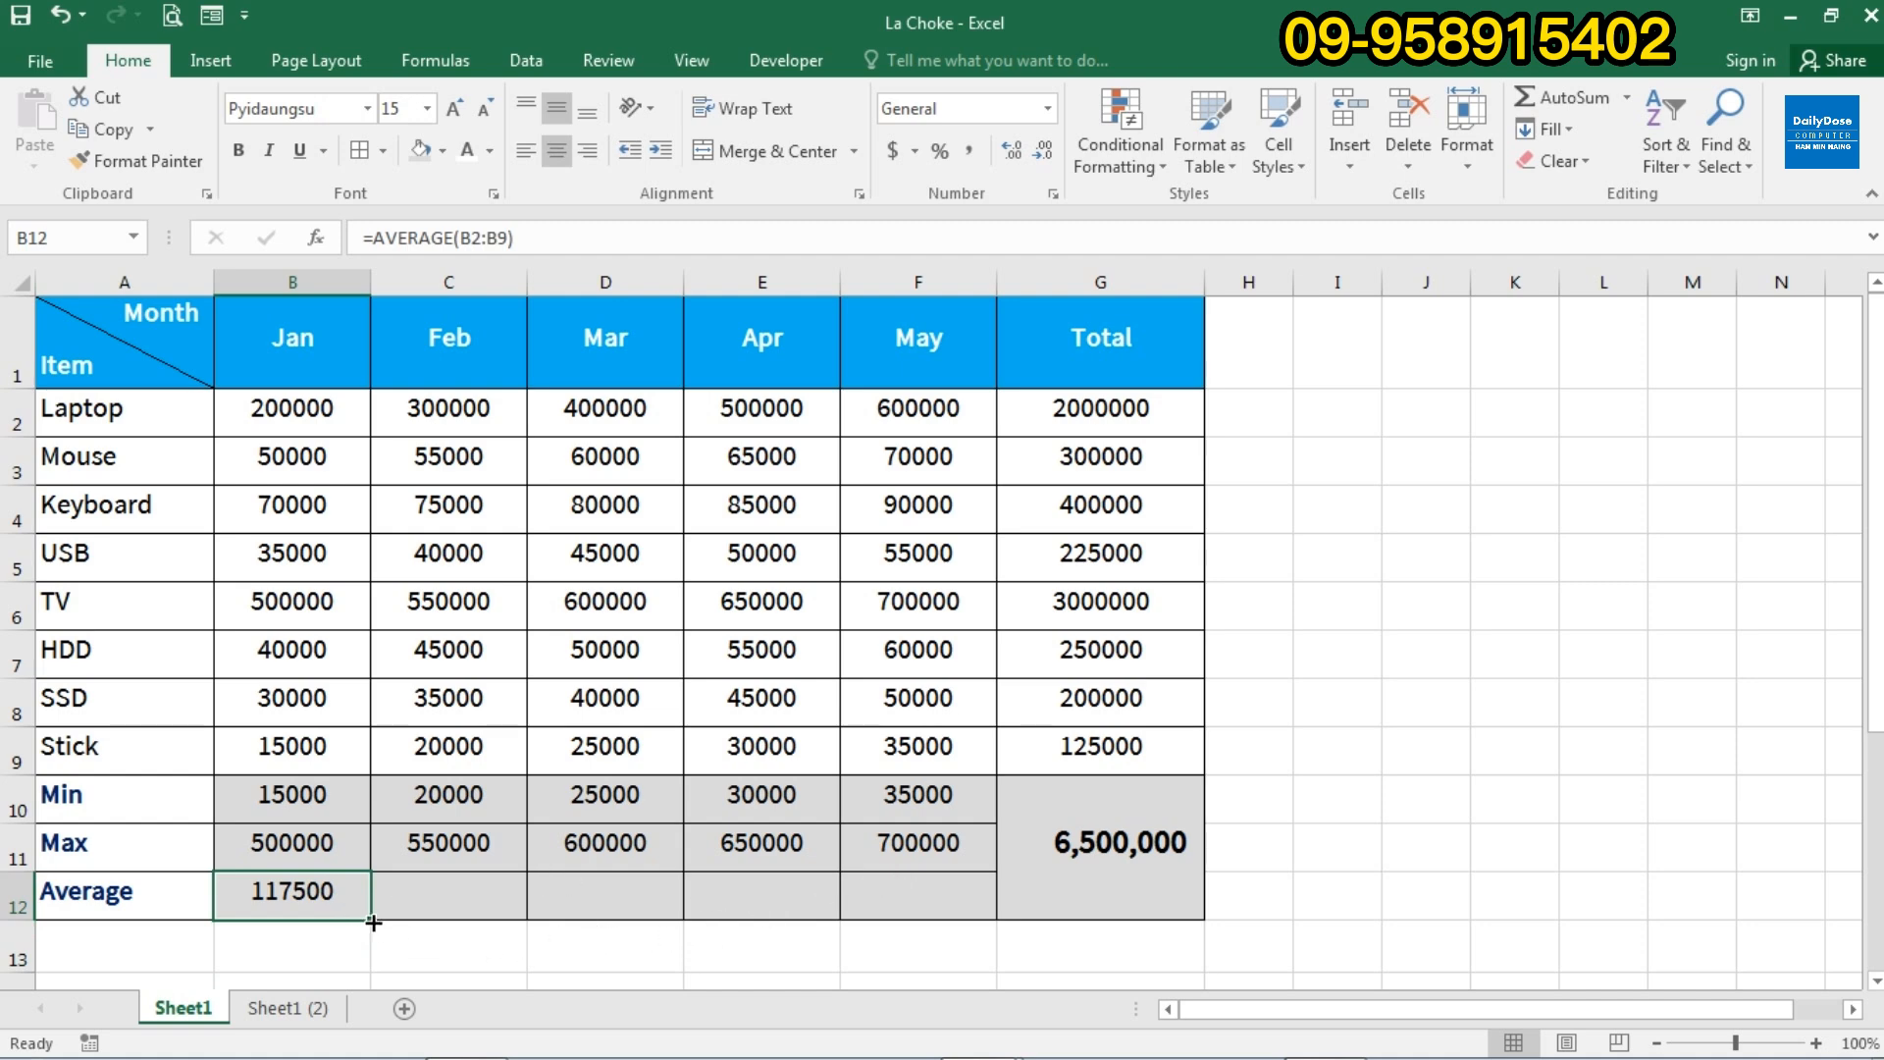
pyautogui.moveTo(374, 918); pyautogui.dragTo(976, 898)
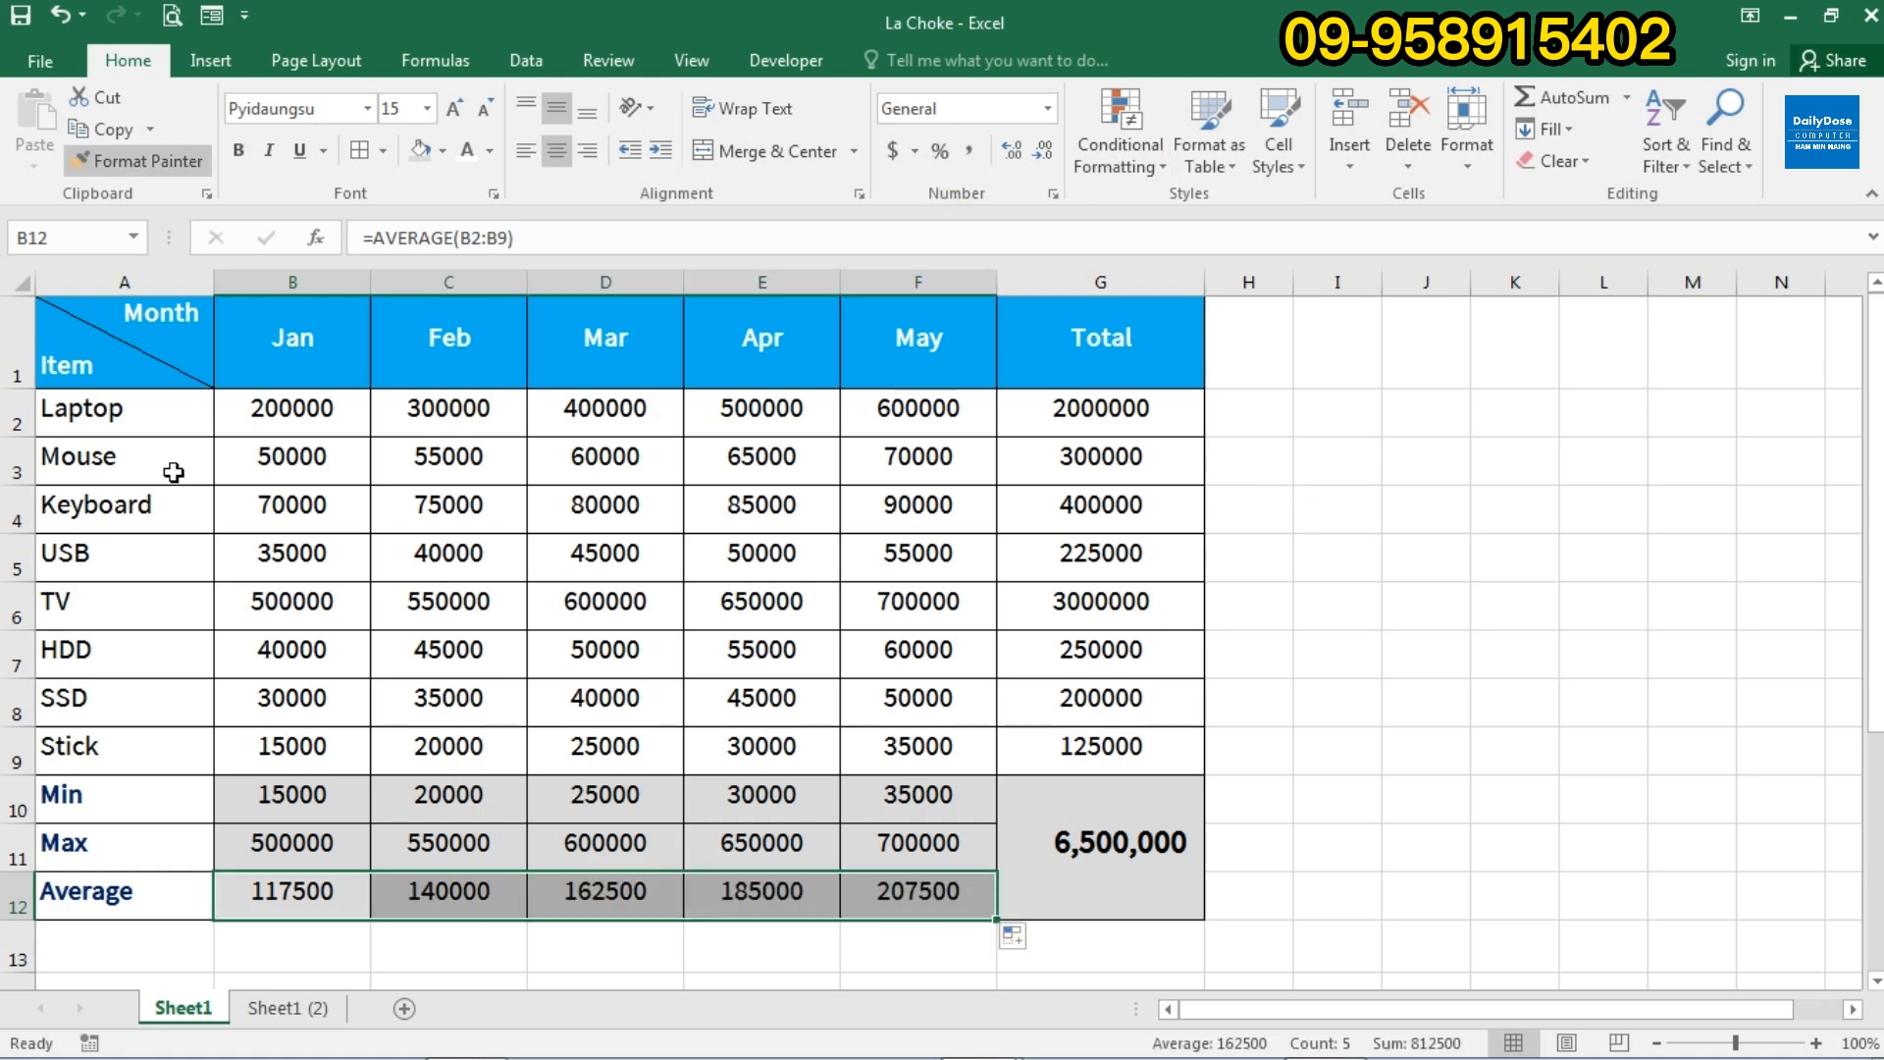
# Review the item totals in G2:G9, the grand total, and the Min, Max and Average rows across all months.
pyautogui.click(764, 818)
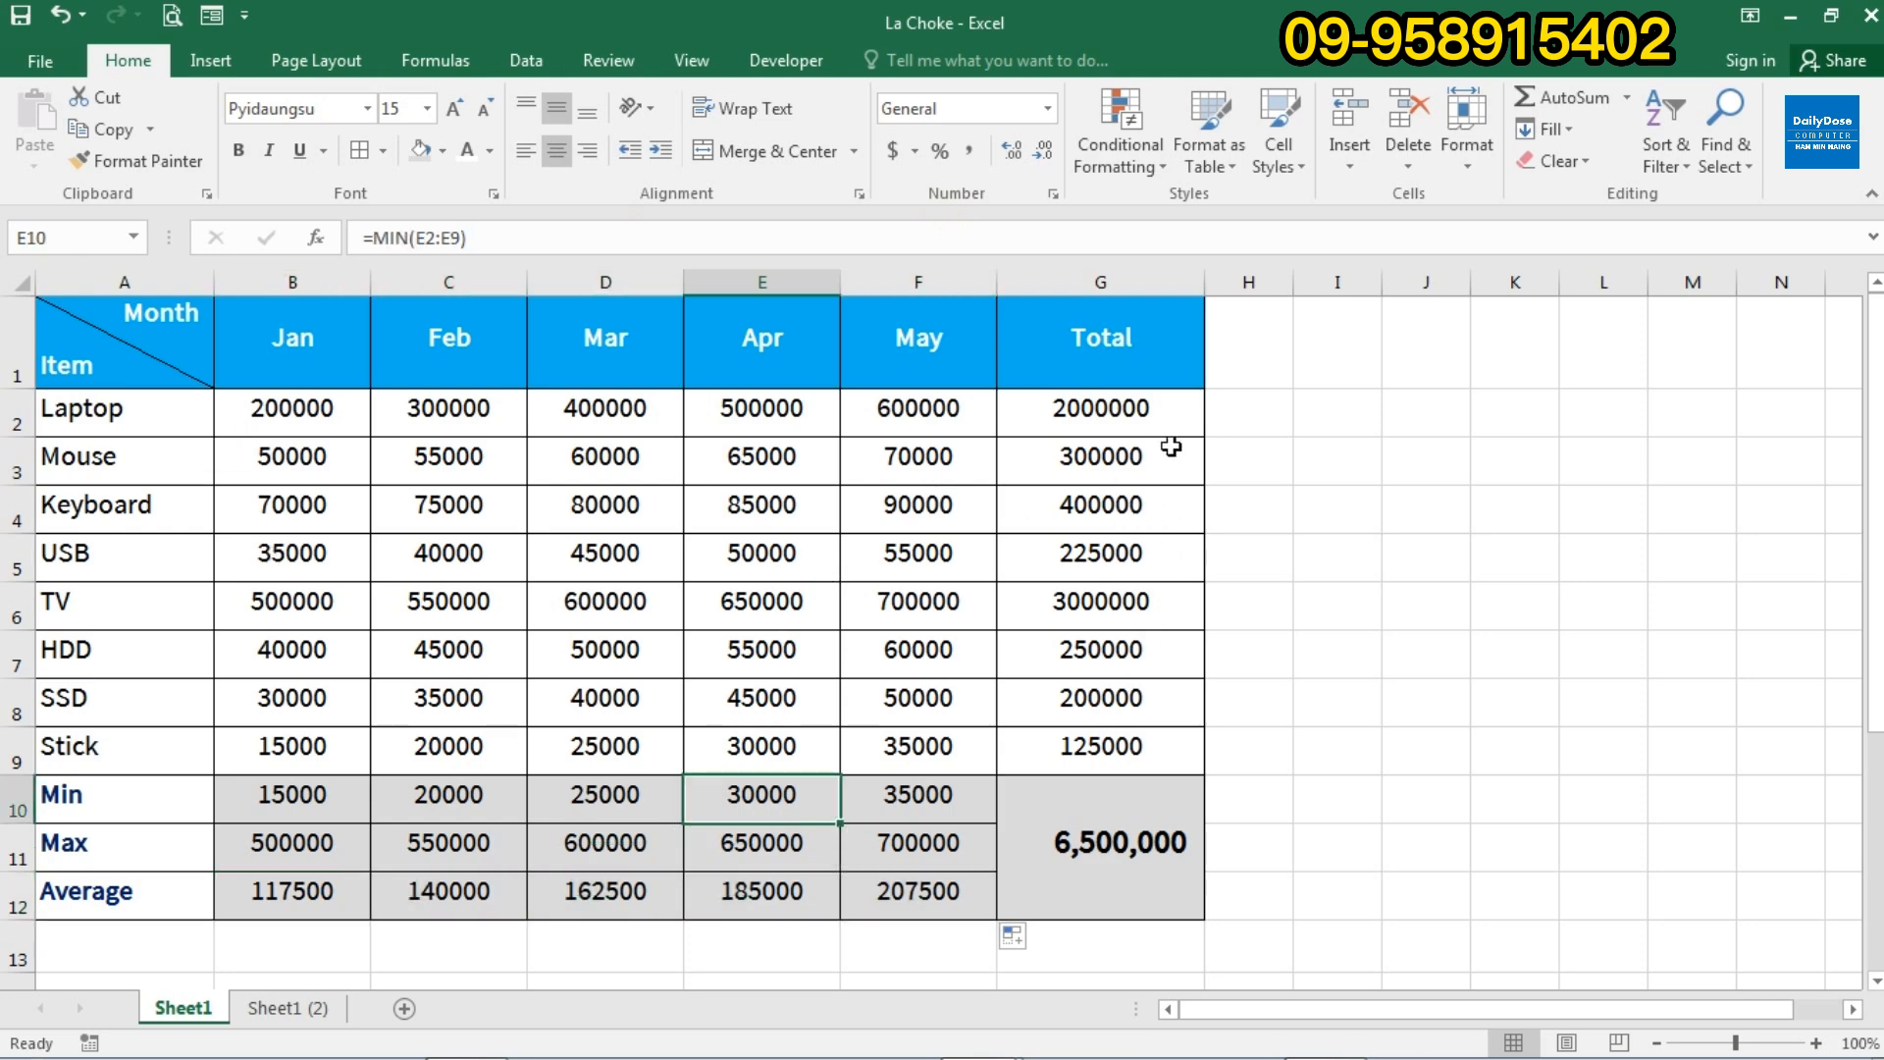
pyautogui.moveTo(1143, 422); pyautogui.dragTo(1128, 740)
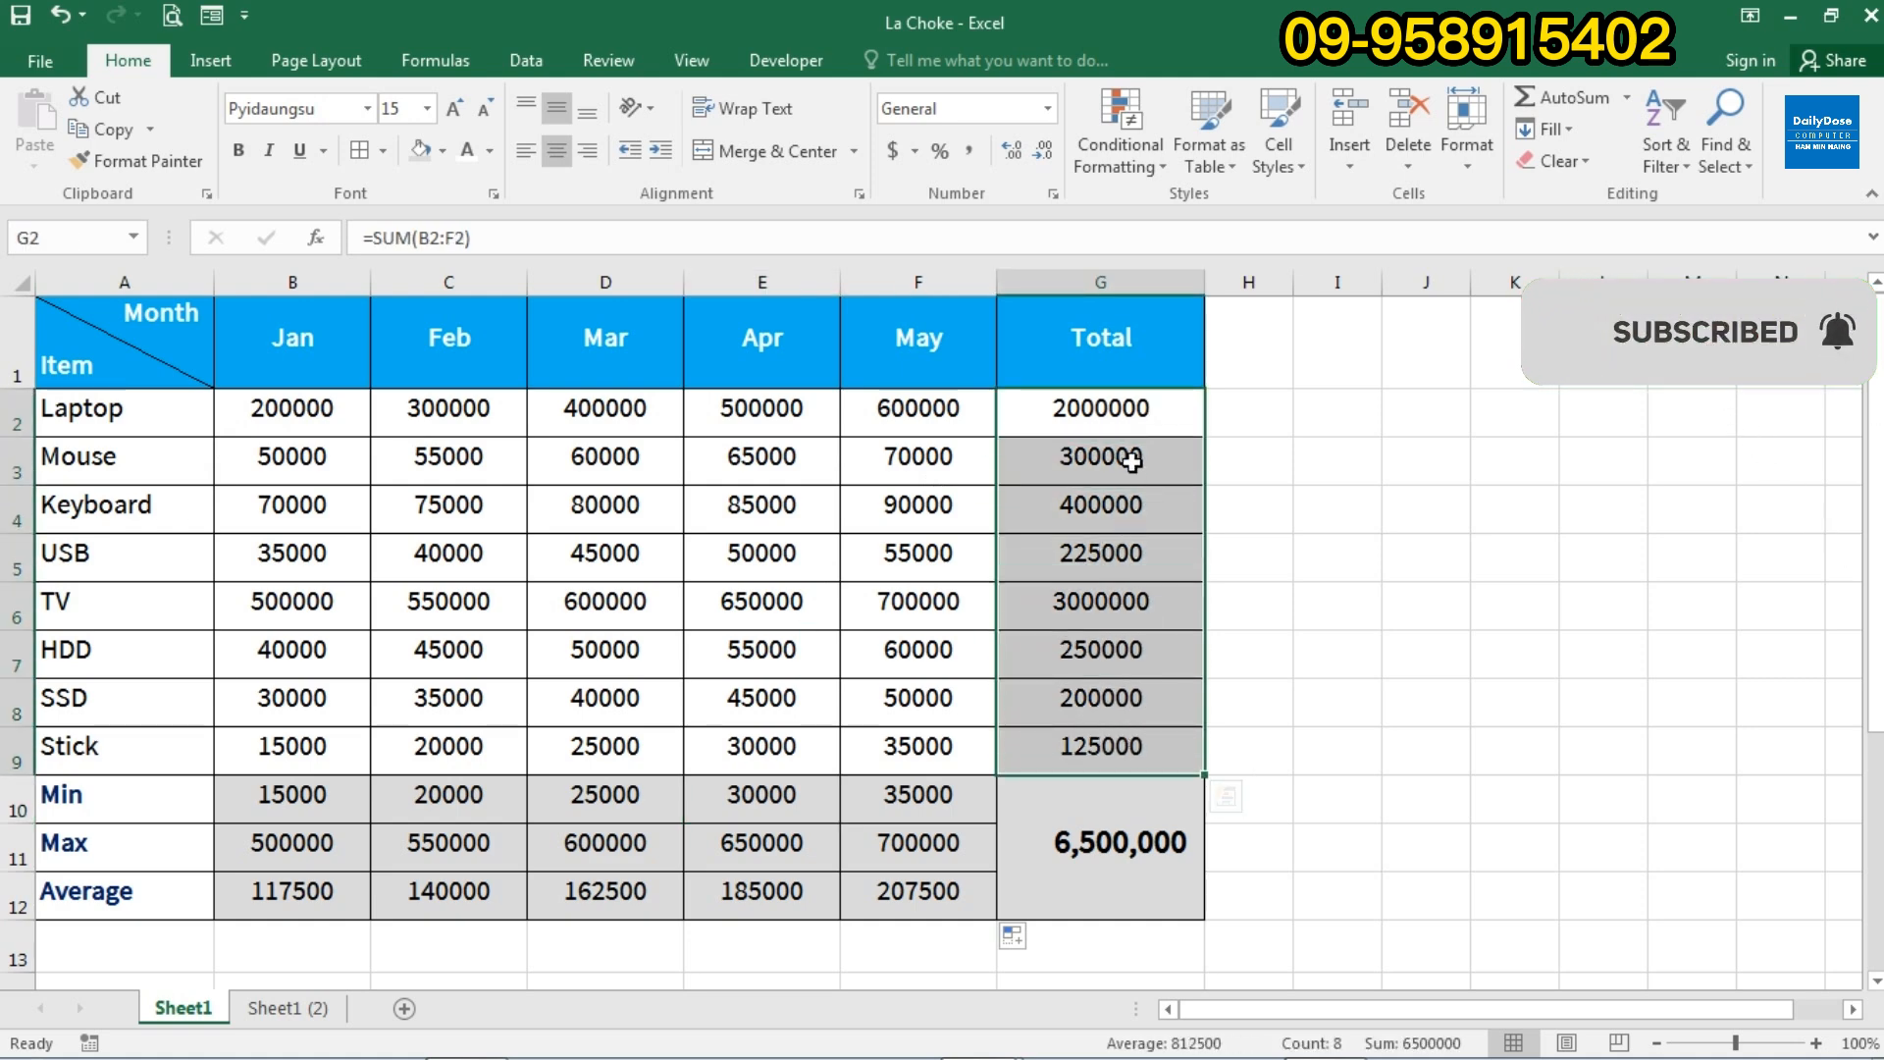
pyautogui.click(1104, 840)
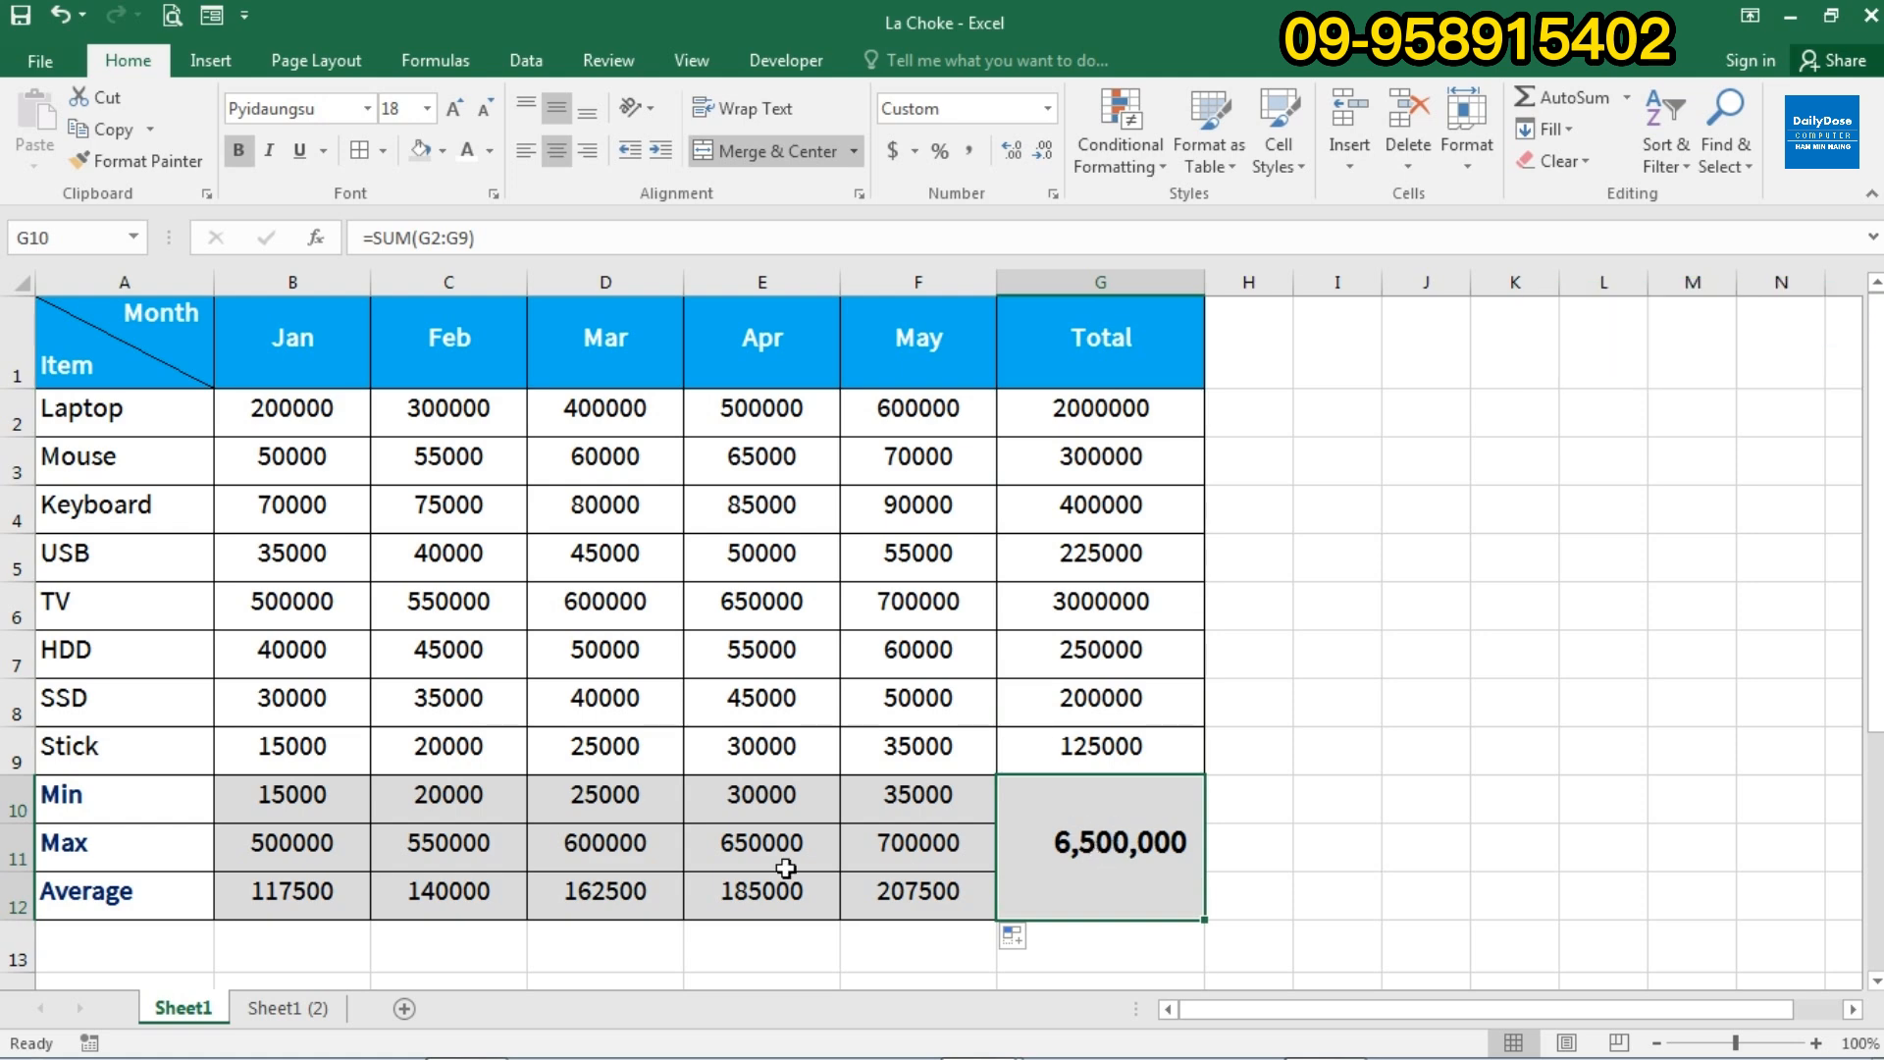
pyautogui.click(147, 806)
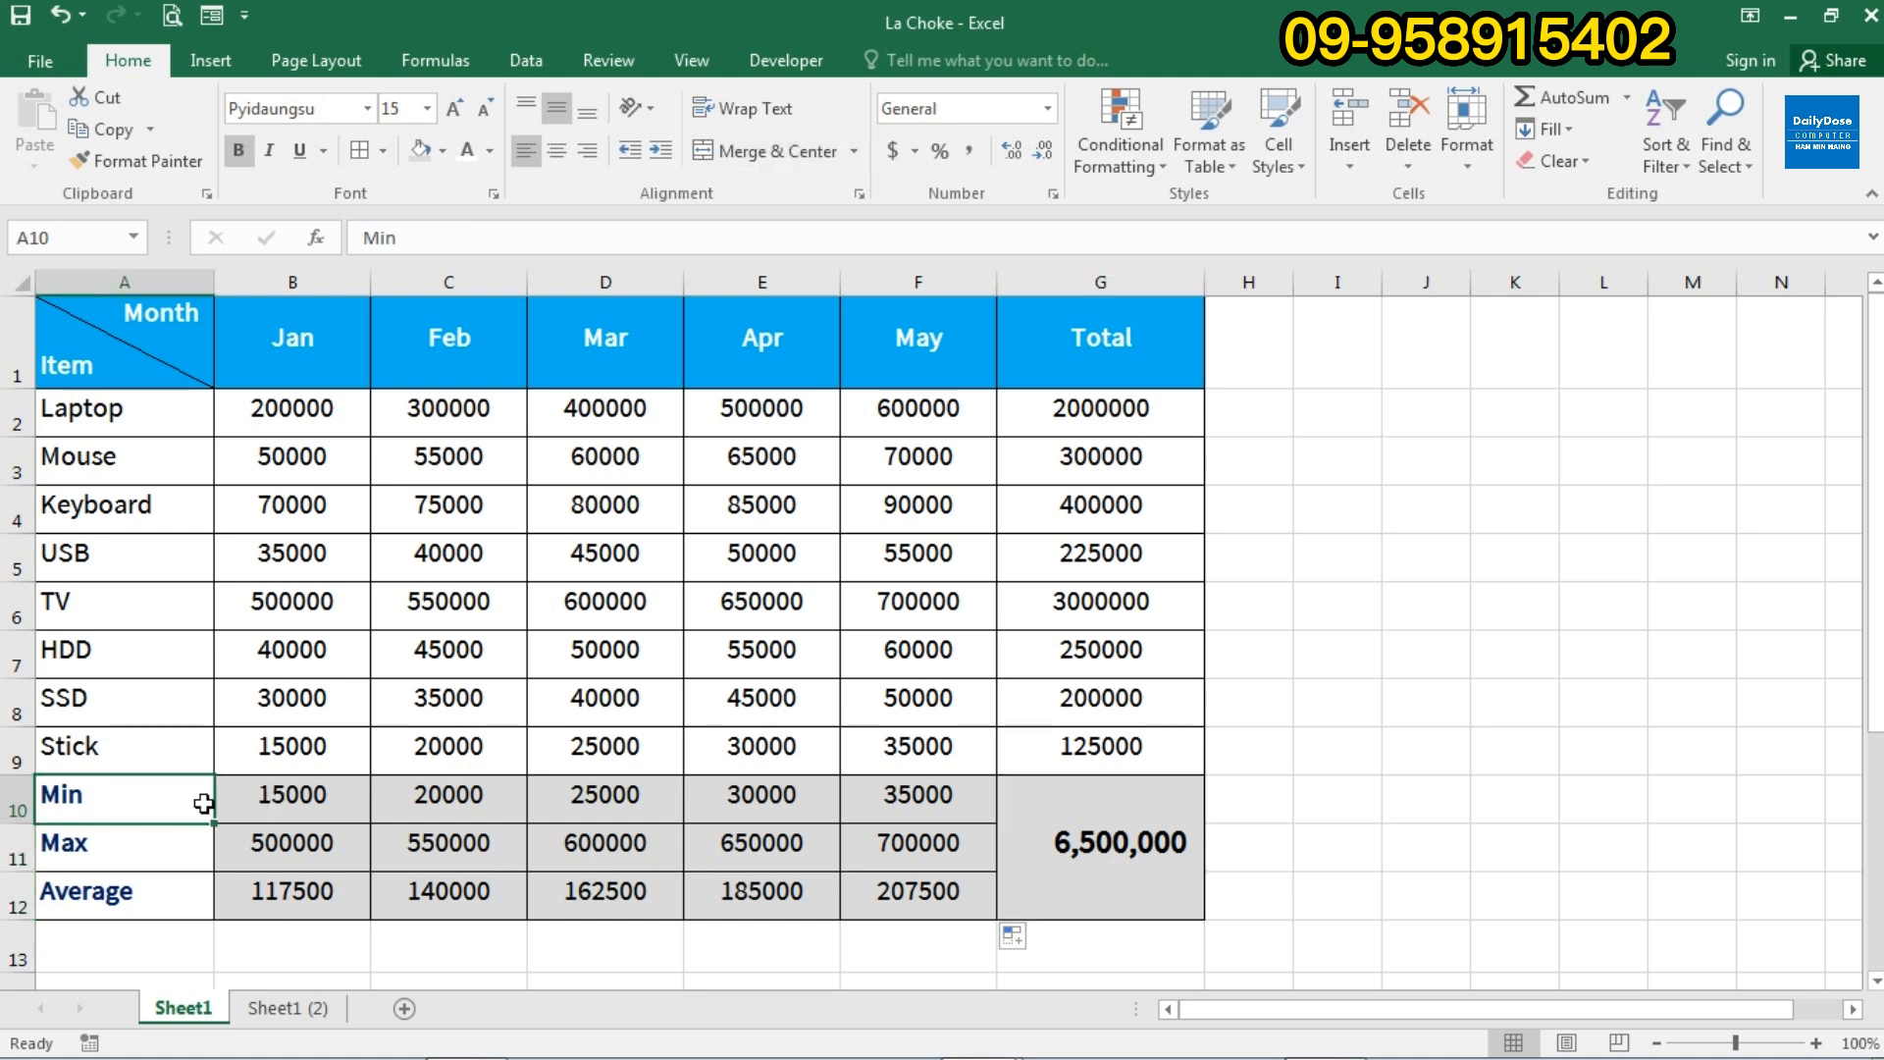
pyautogui.moveTo(285, 807); pyautogui.dragTo(846, 811)
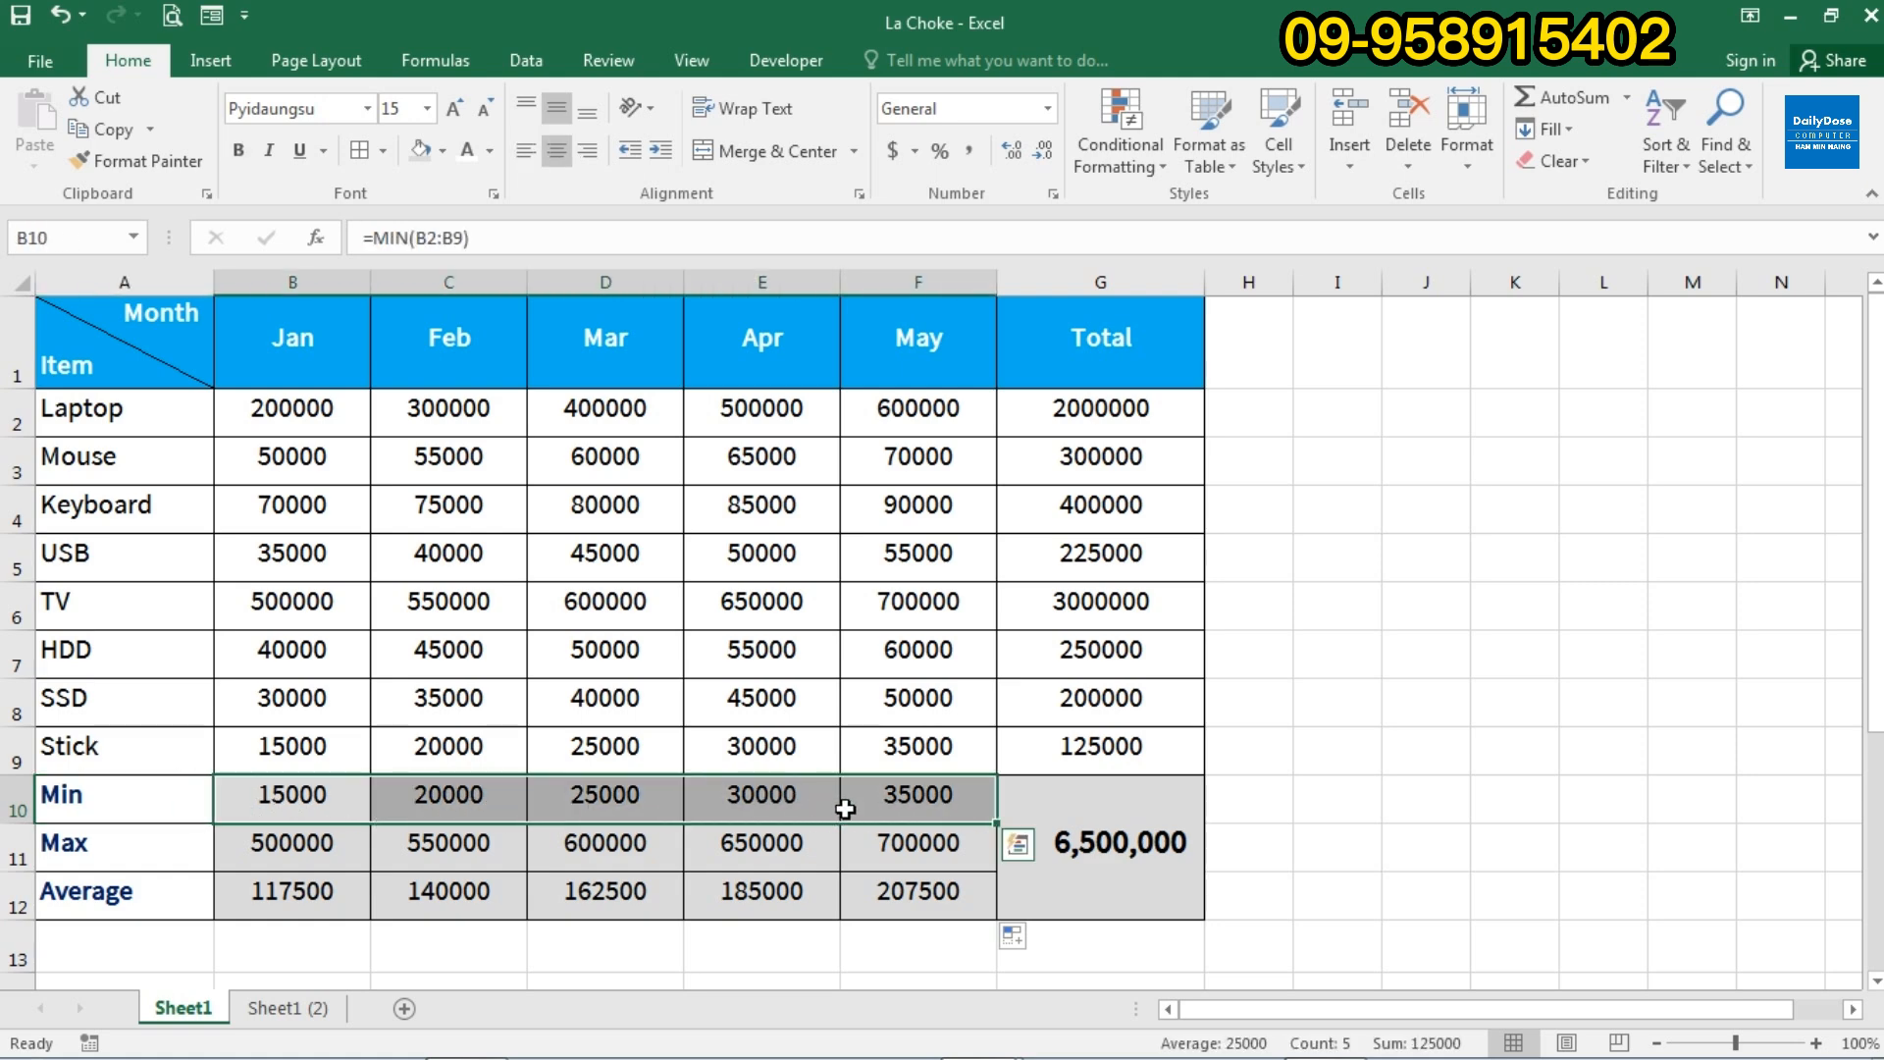
pyautogui.click(131, 841)
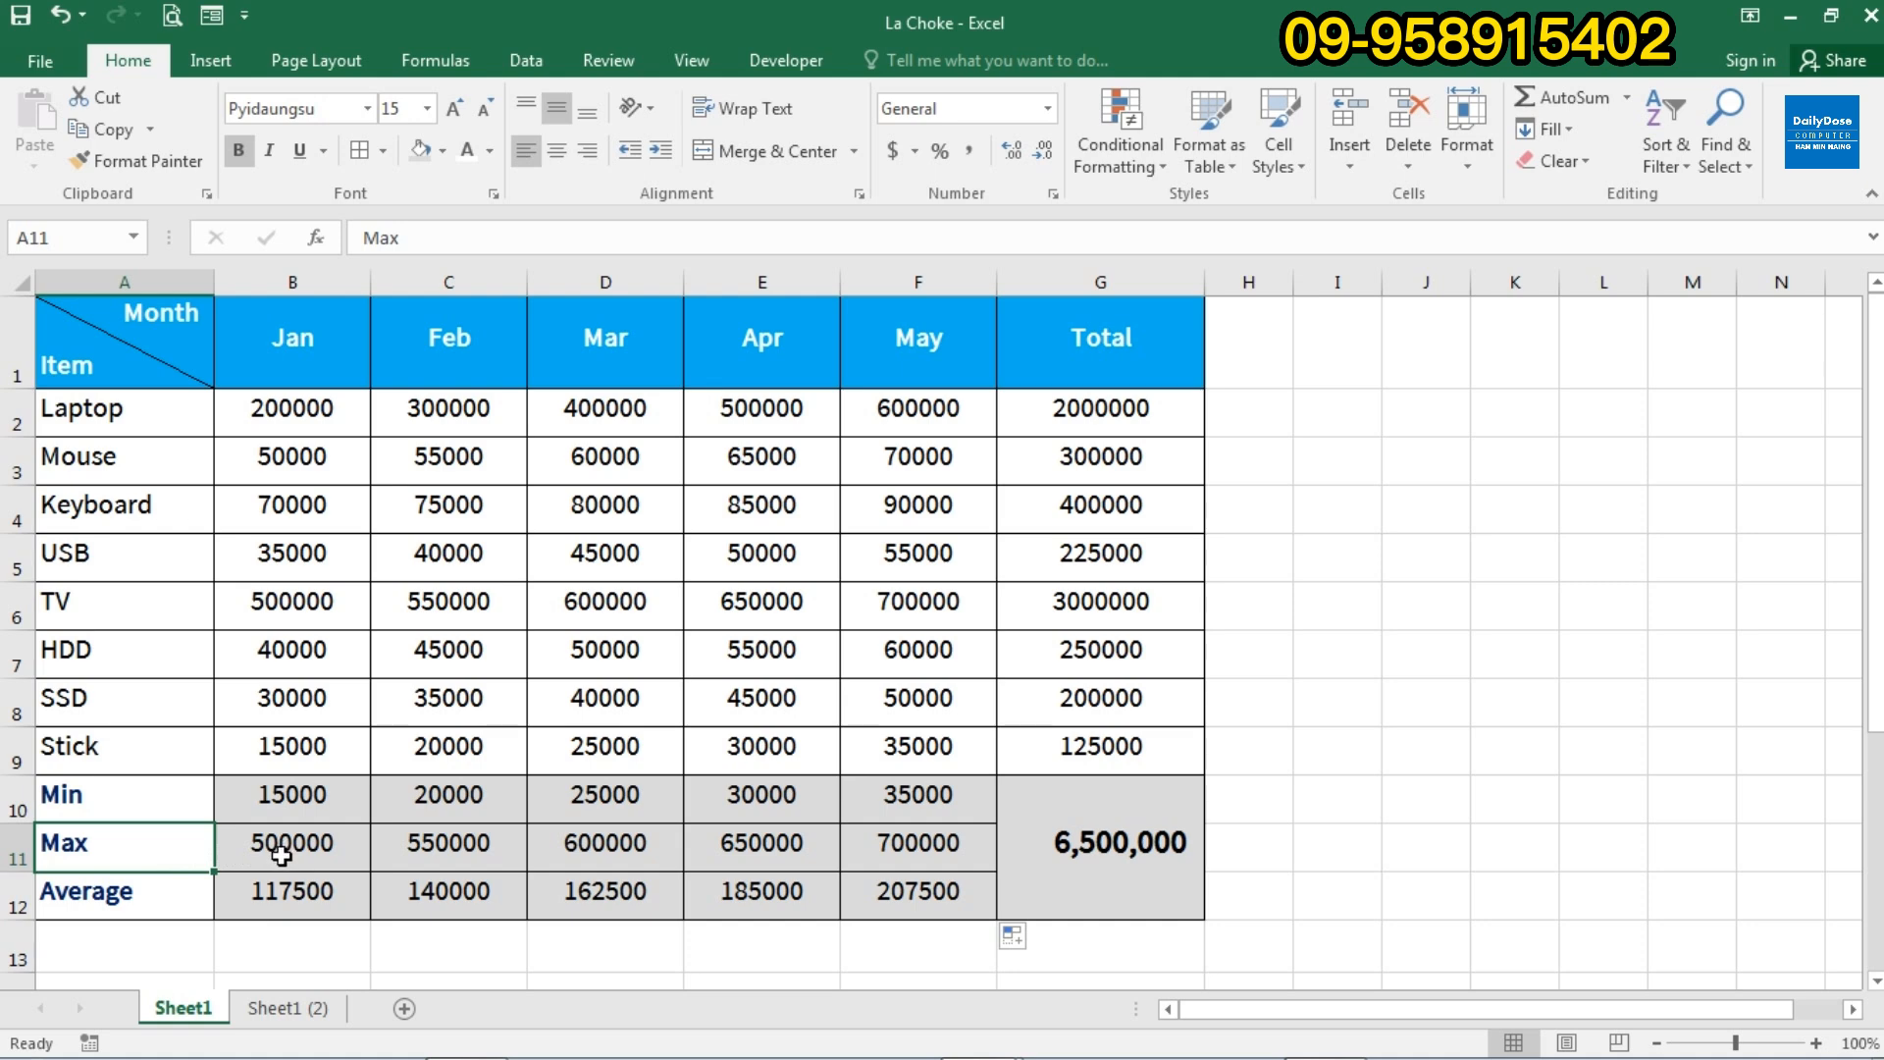
pyautogui.moveTo(283, 850); pyautogui.dragTo(852, 852)
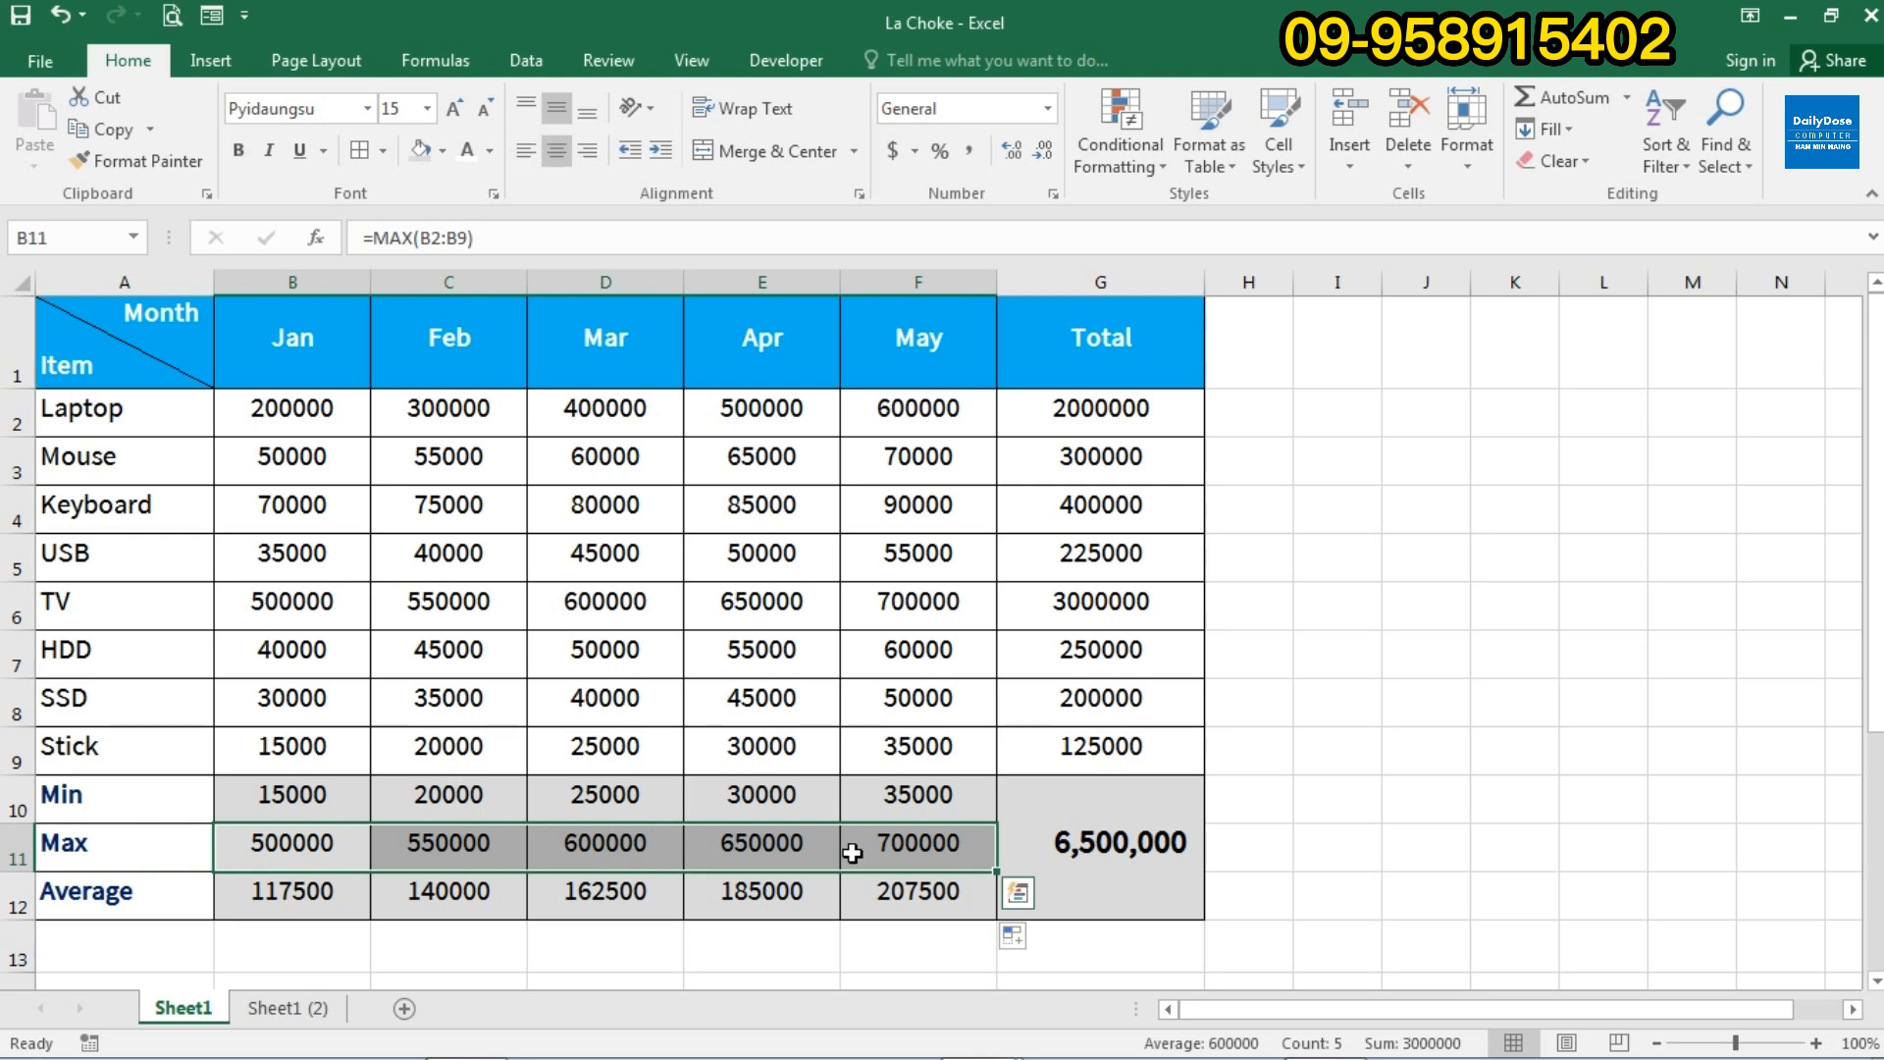
pyautogui.click(182, 898)
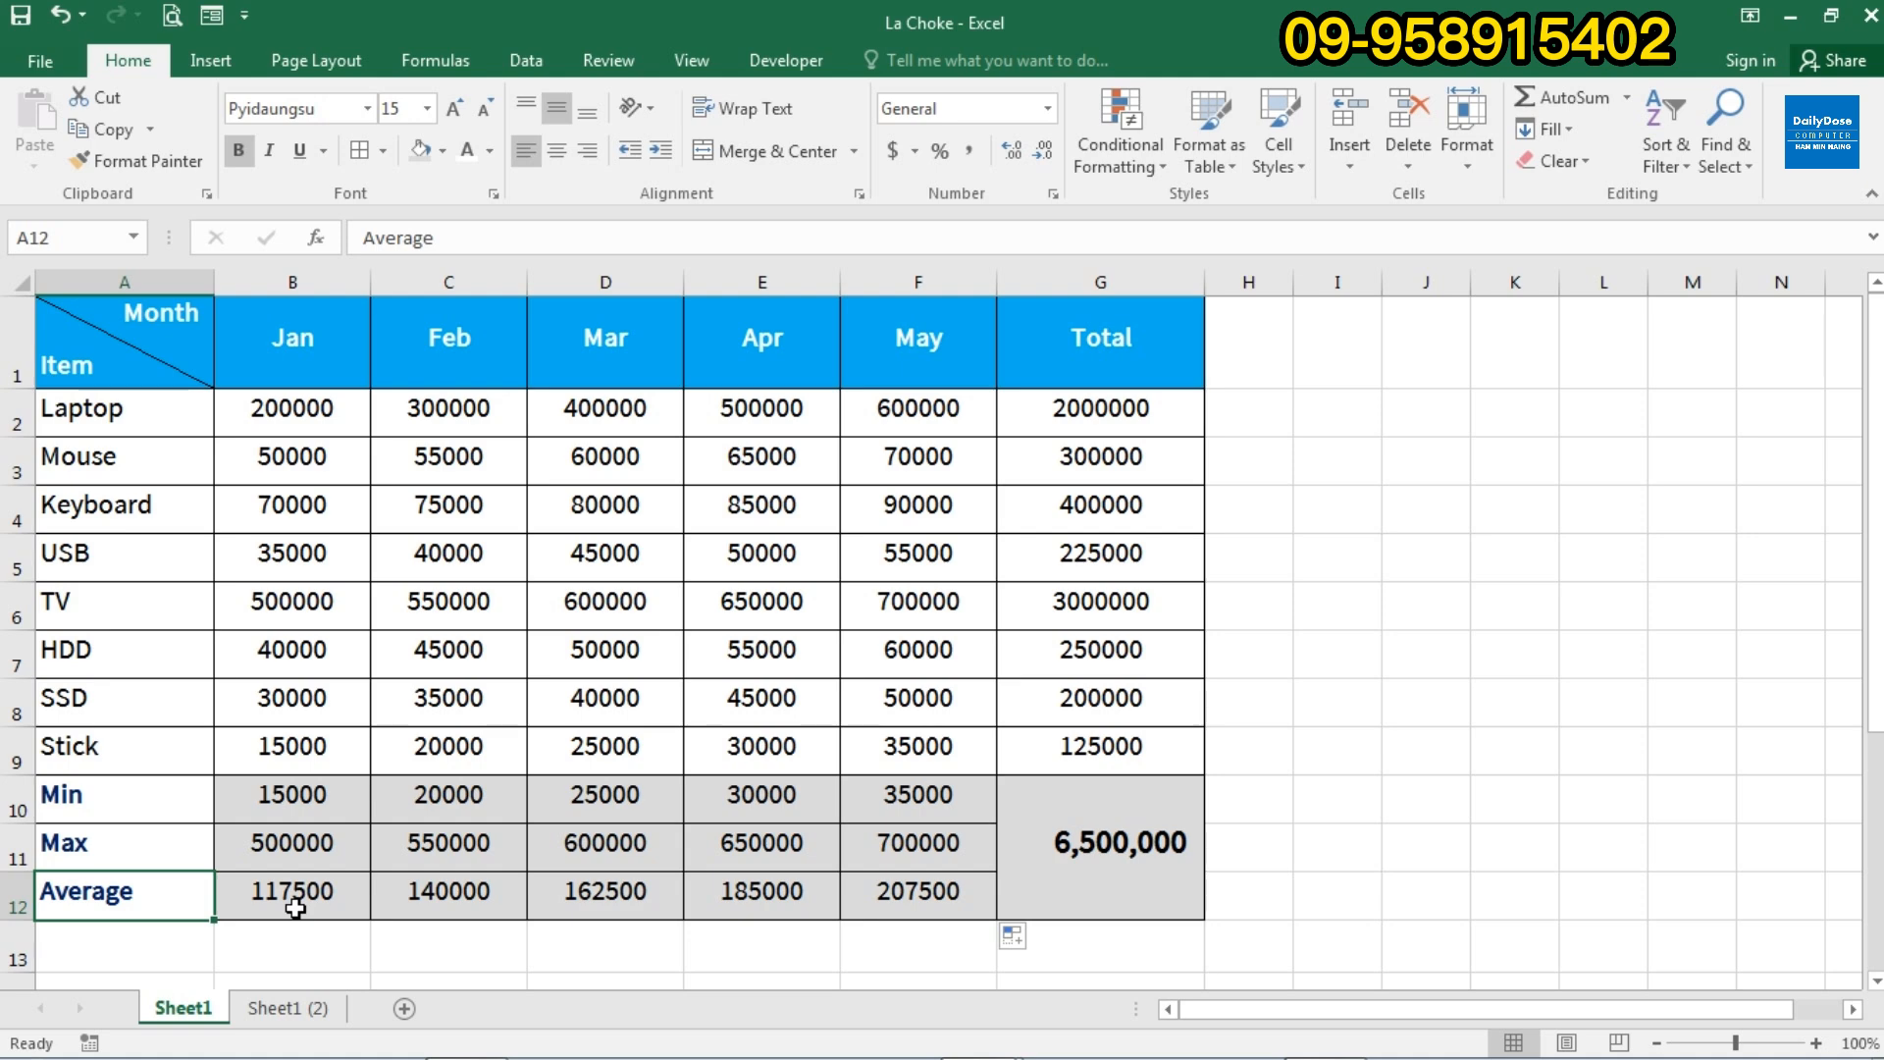
pyautogui.moveTo(294, 908); pyautogui.dragTo(873, 893)
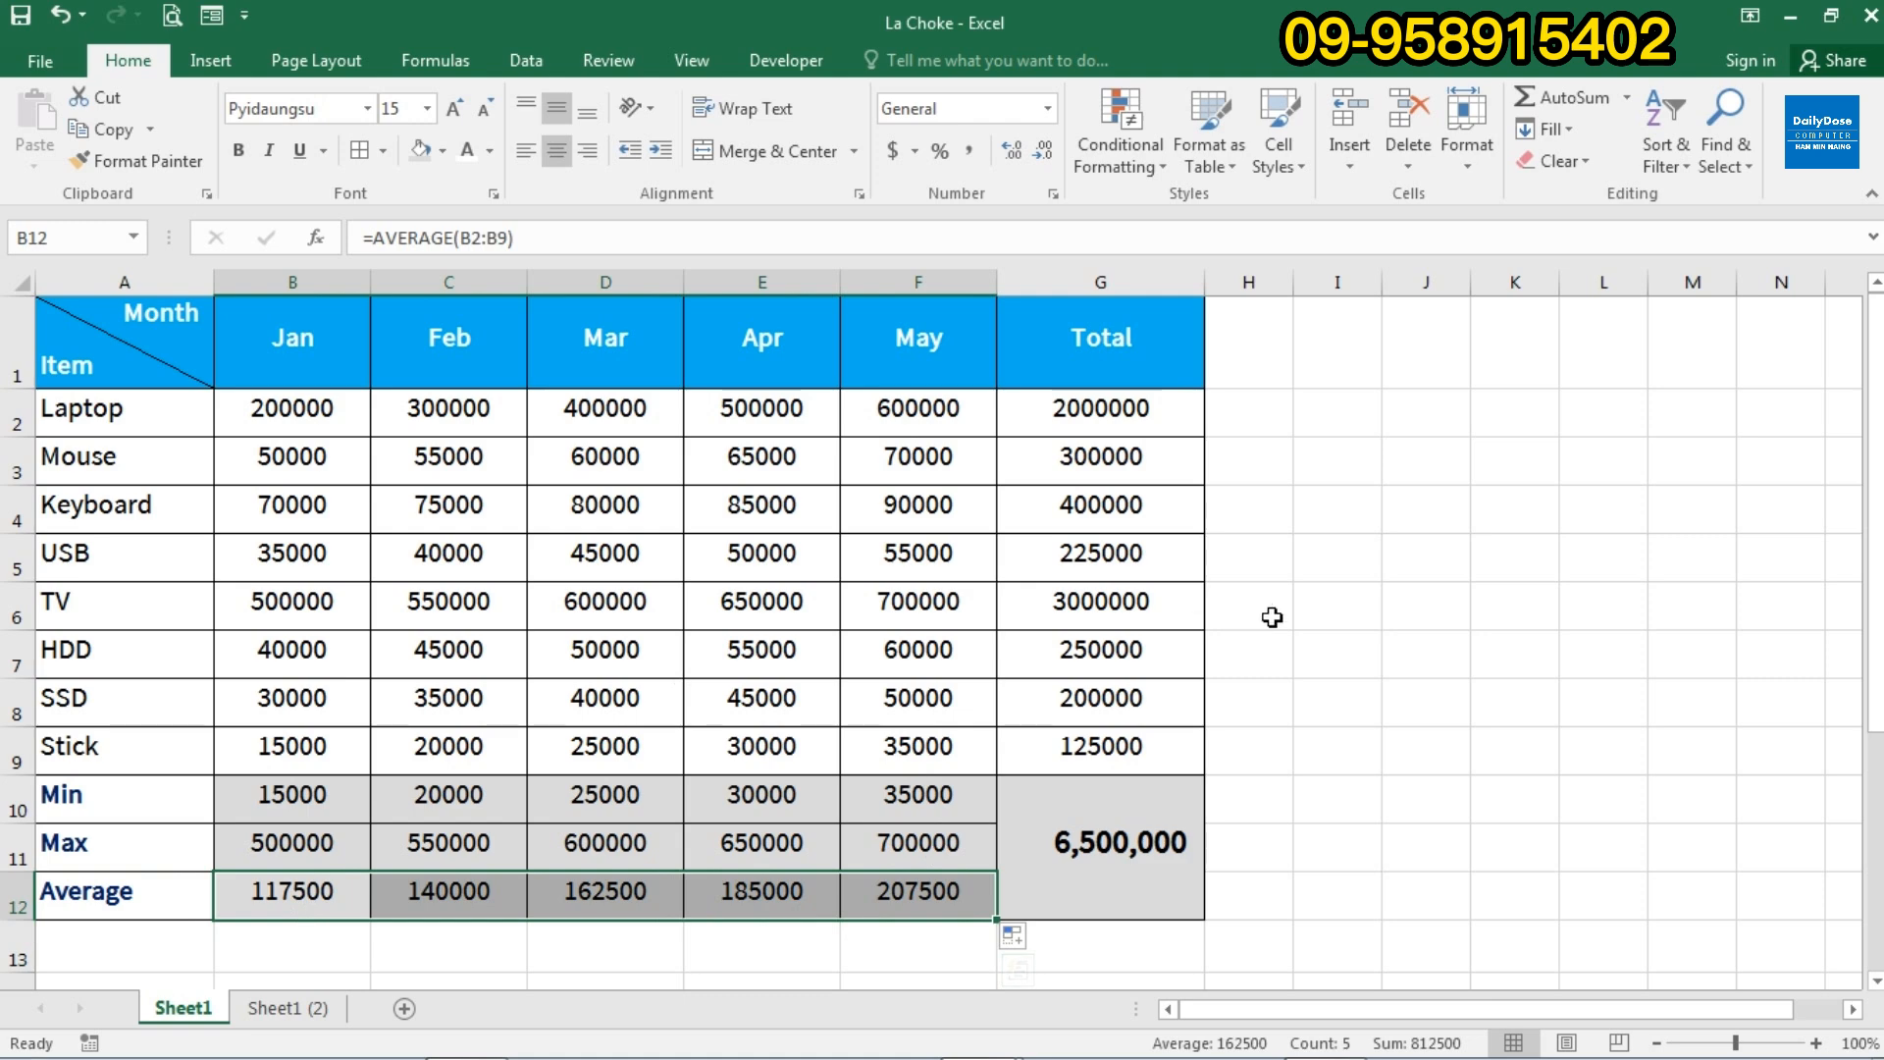
pyautogui.click(1314, 600)
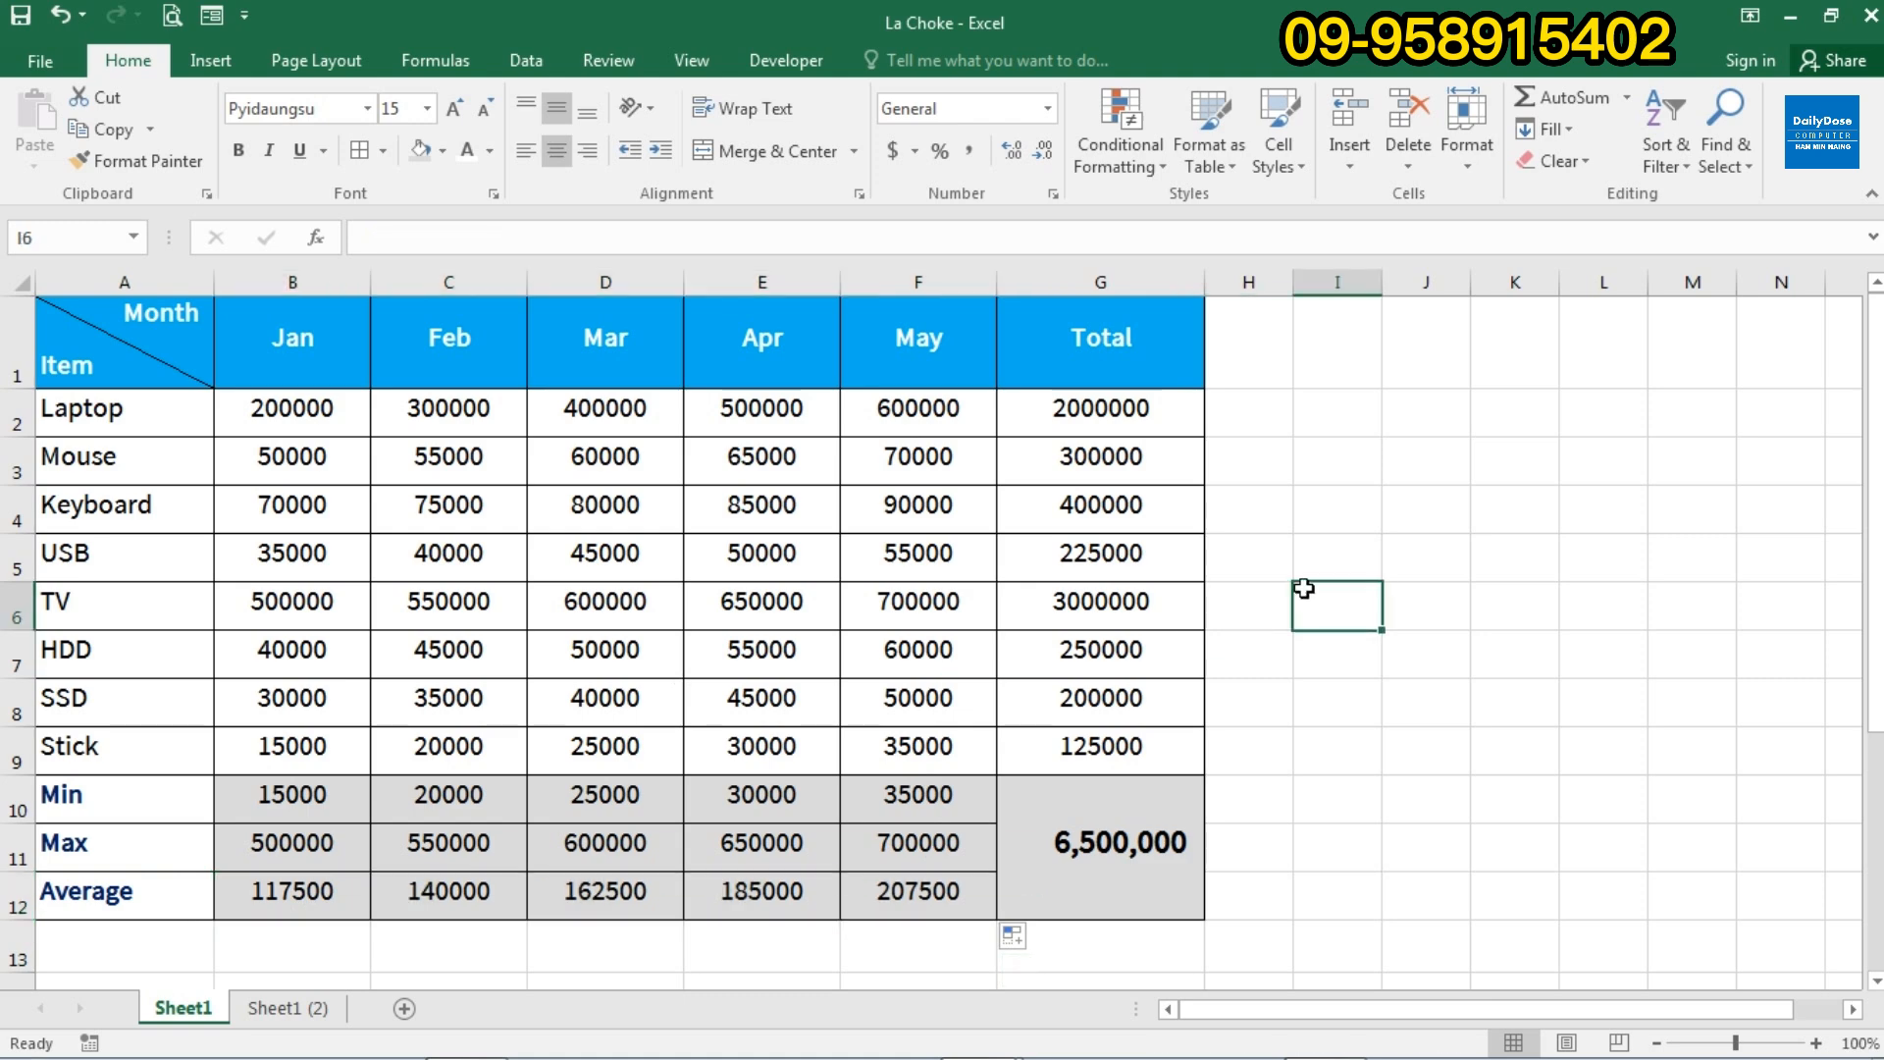